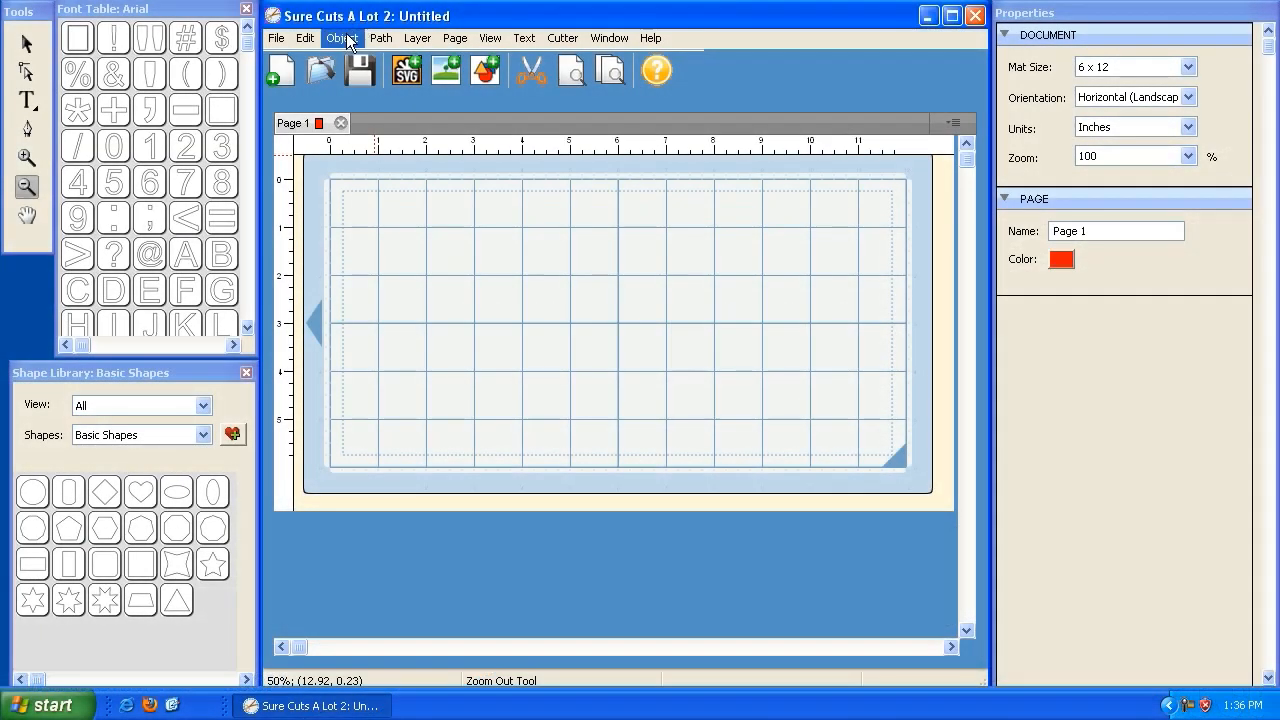
click(341, 38)
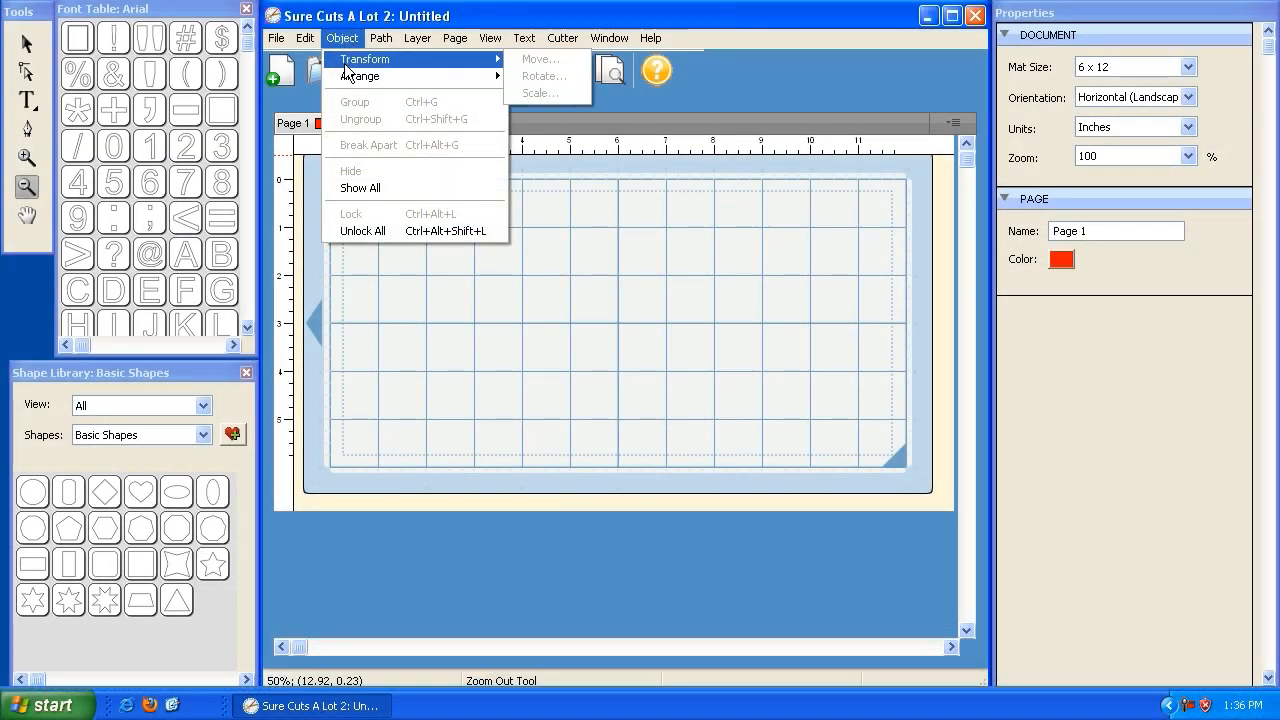
click(366, 18)
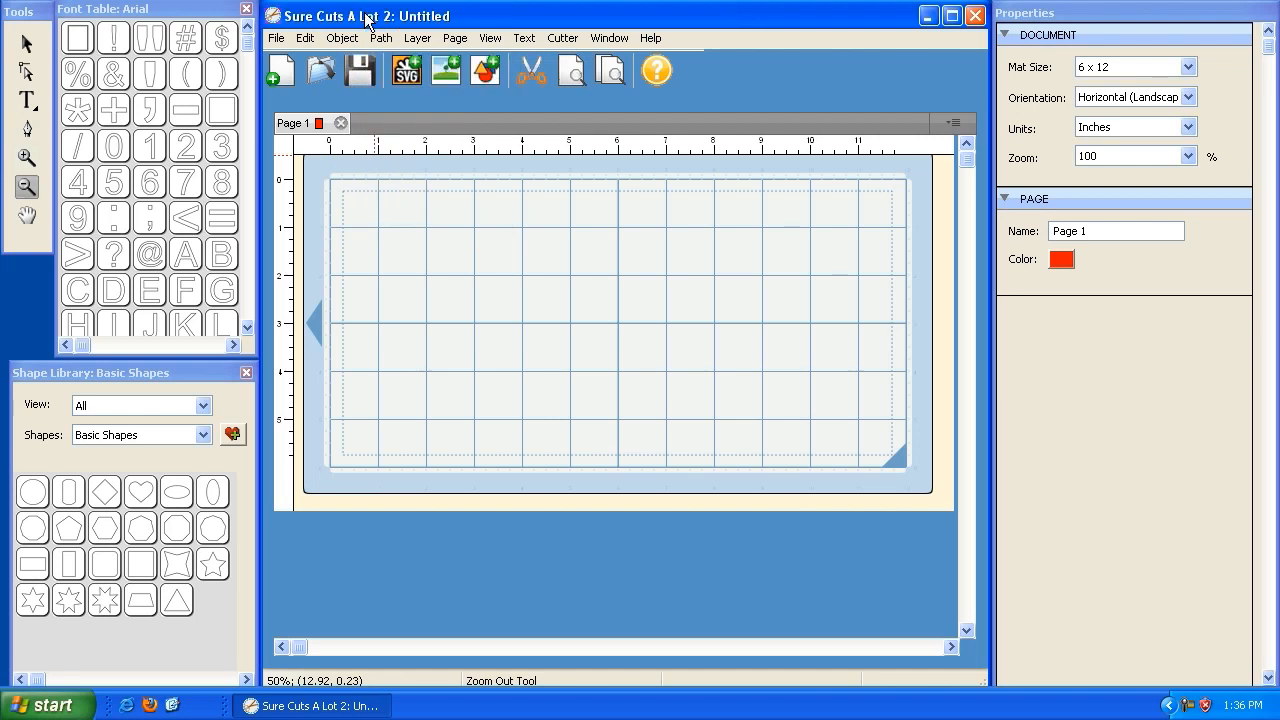
Add a heart from Basic Shapes, enlarged to about 4.11 by 3.37 inches and placed at about X 1.04, Y 0.92 inches.
double_click(137, 503)
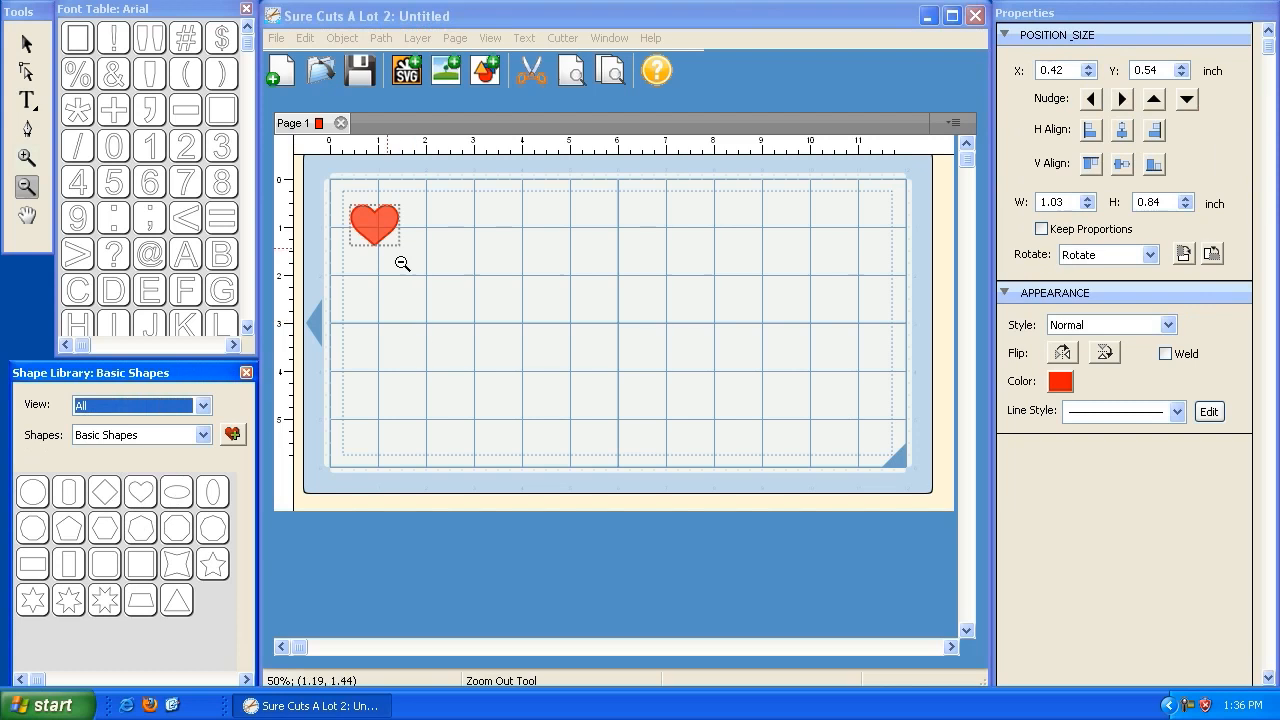
click(28, 45)
drag(414, 261, 560, 382)
drag(337, 193, 381, 219)
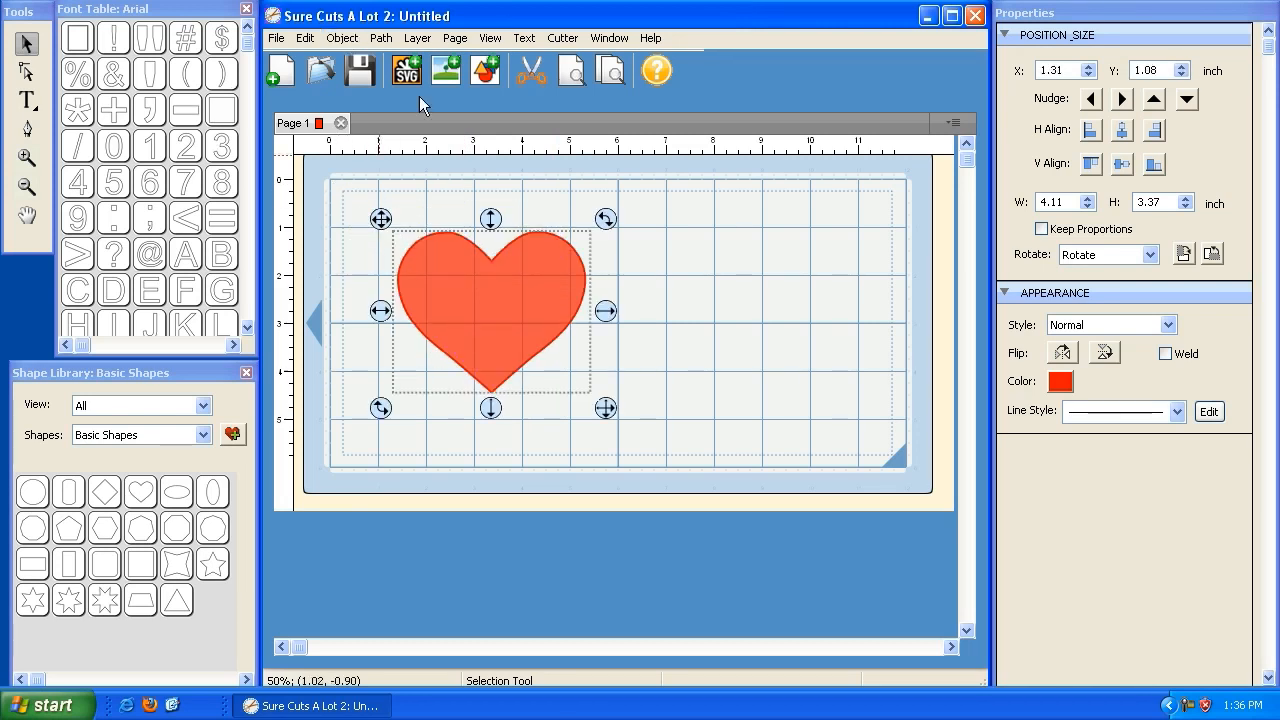
drag(380, 217, 367, 210)
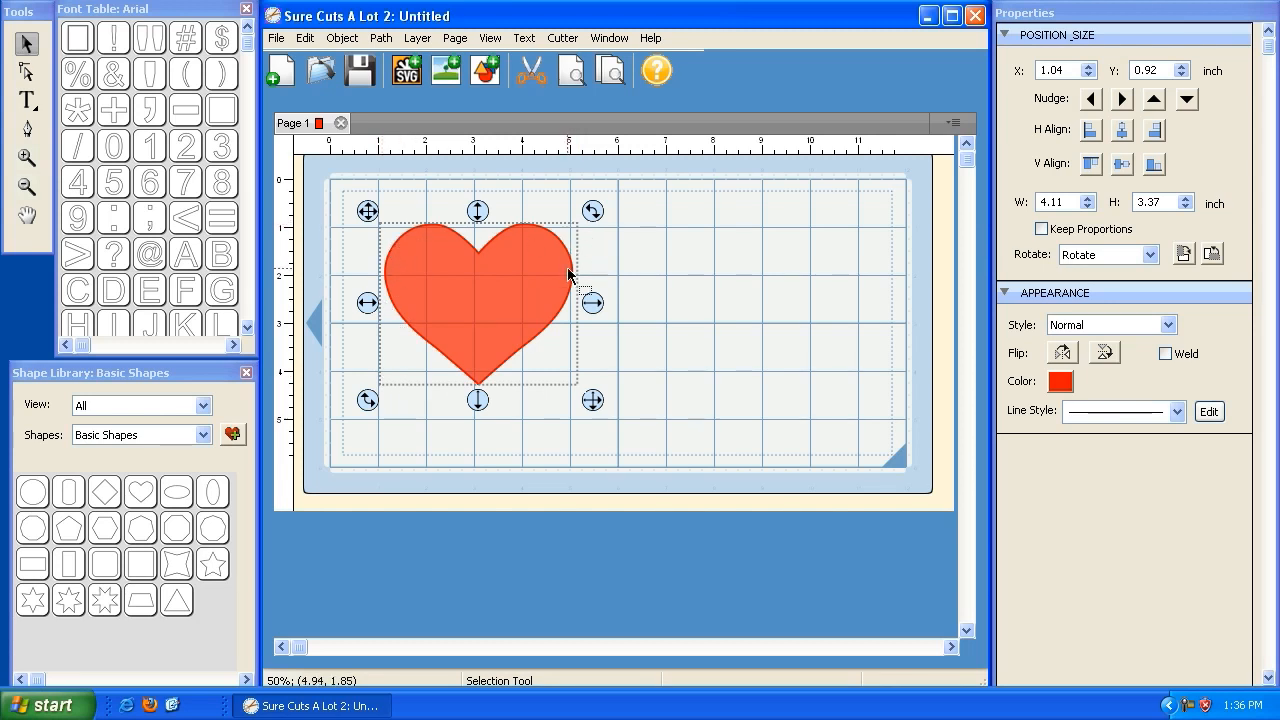
Move the heart to the absolute position X 0, Y 0 inches with the Move transform.
click(341, 40)
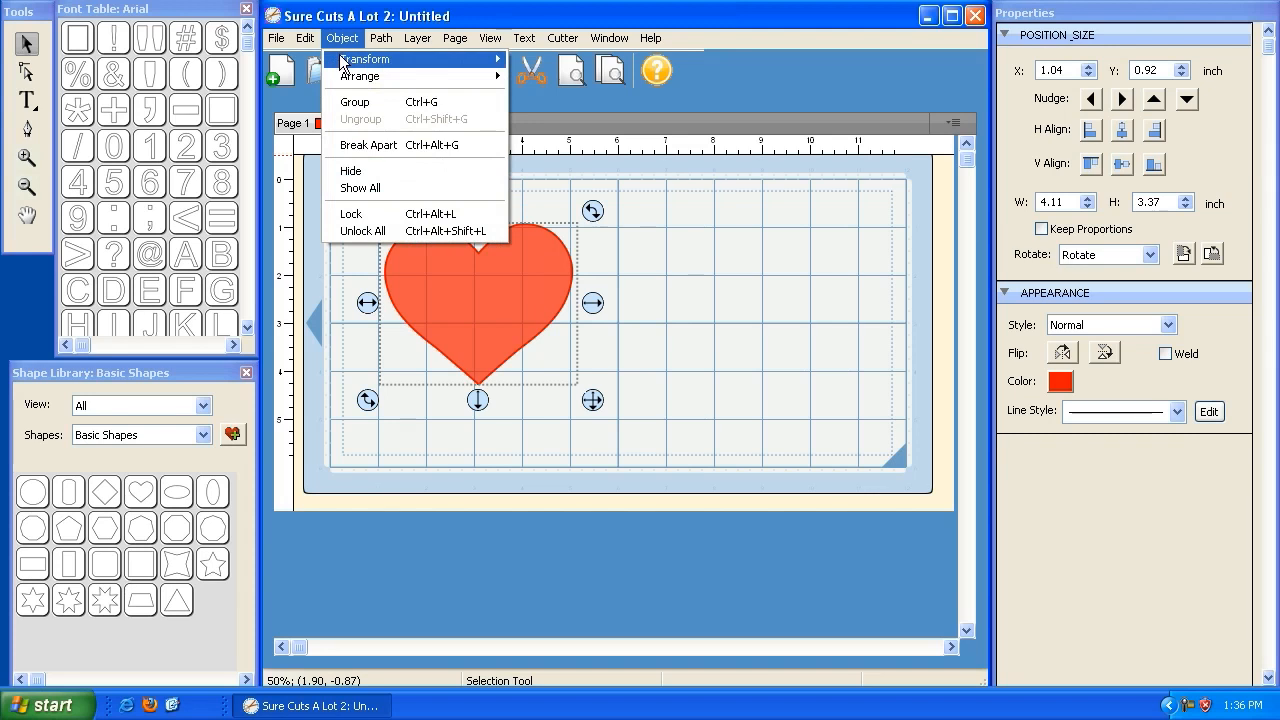
mouse_move(341, 61)
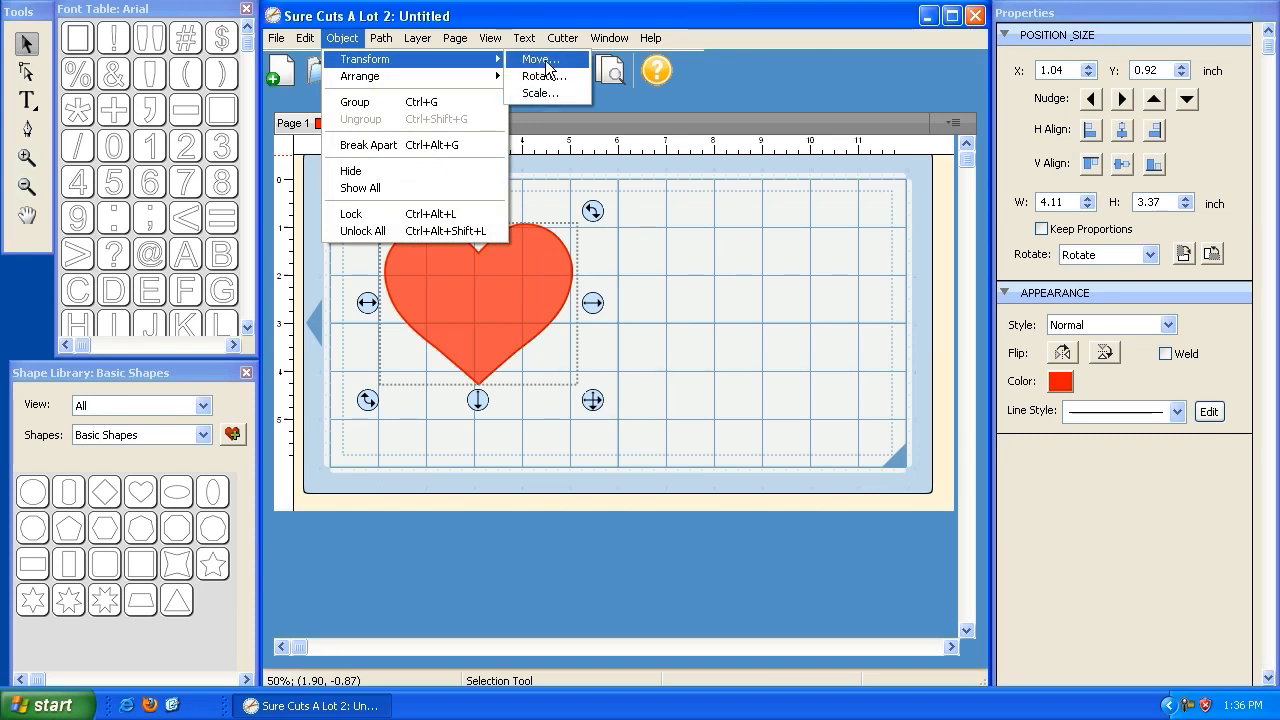
click(540, 60)
drag(610, 268, 772, 223)
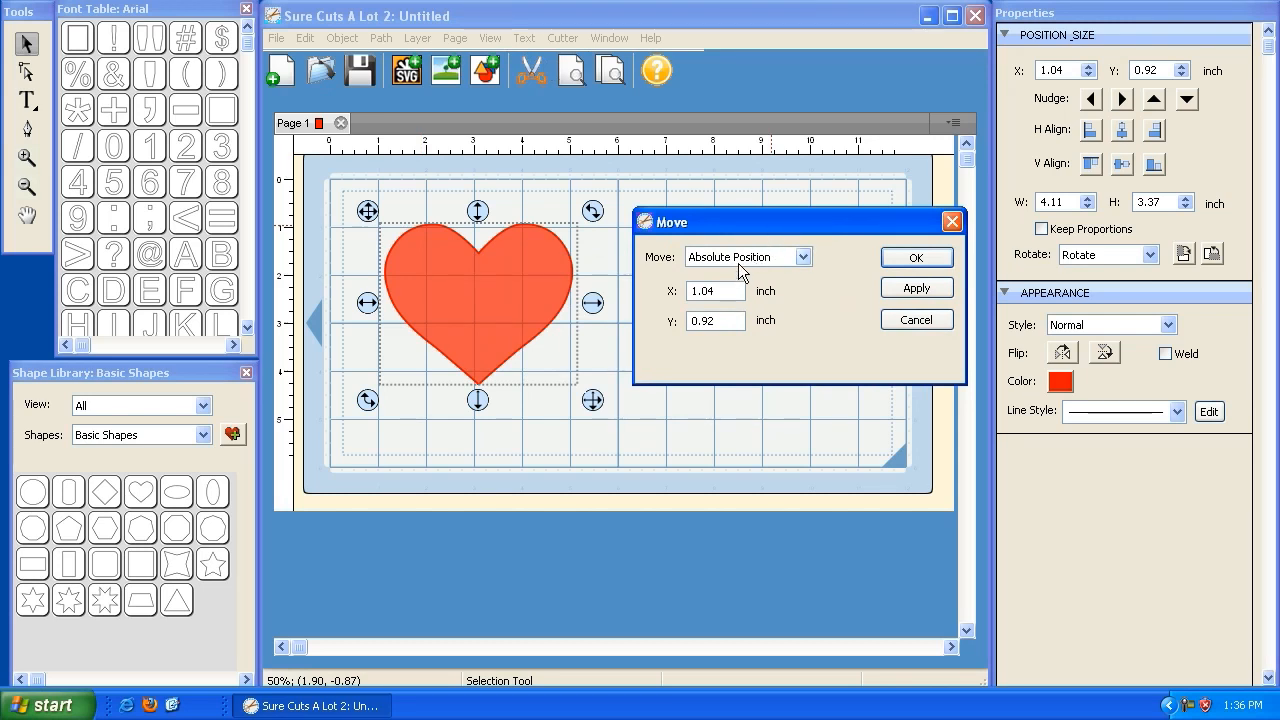
drag(729, 290, 690, 322)
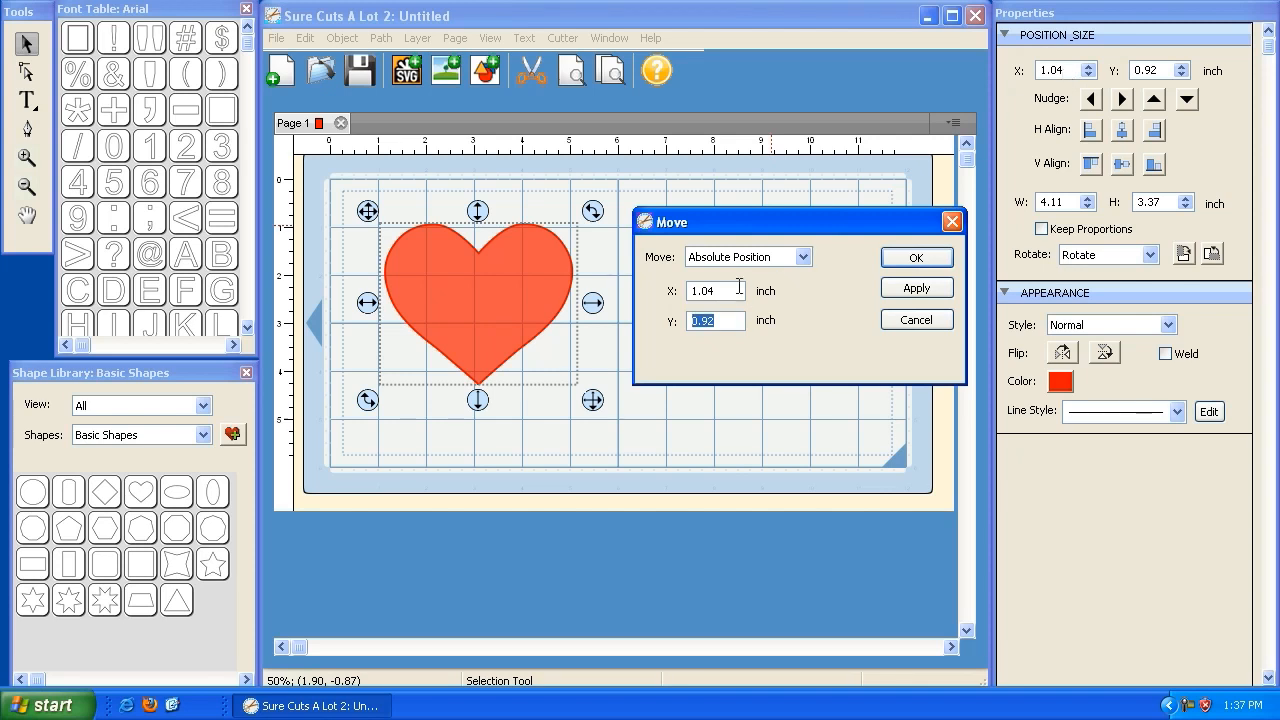
drag(727, 290, 670, 298)
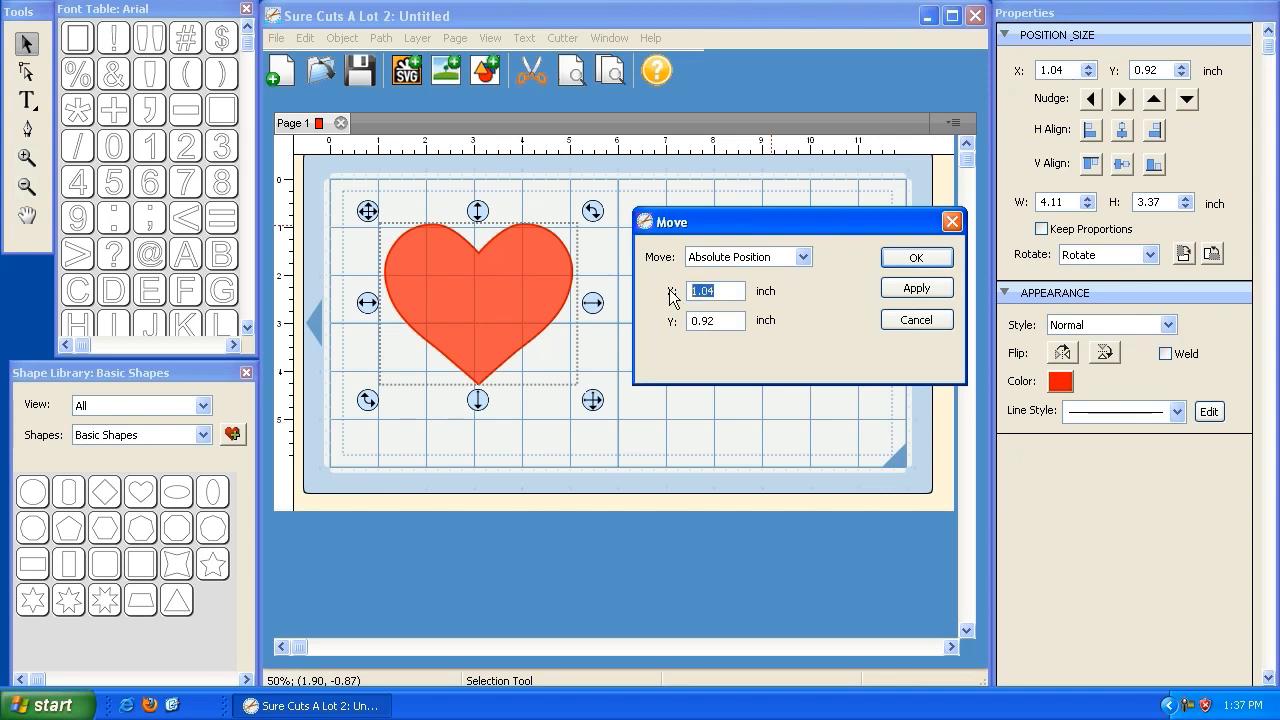
text(0)
double_click(725, 319)
text(0)
click(912, 289)
click(912, 289)
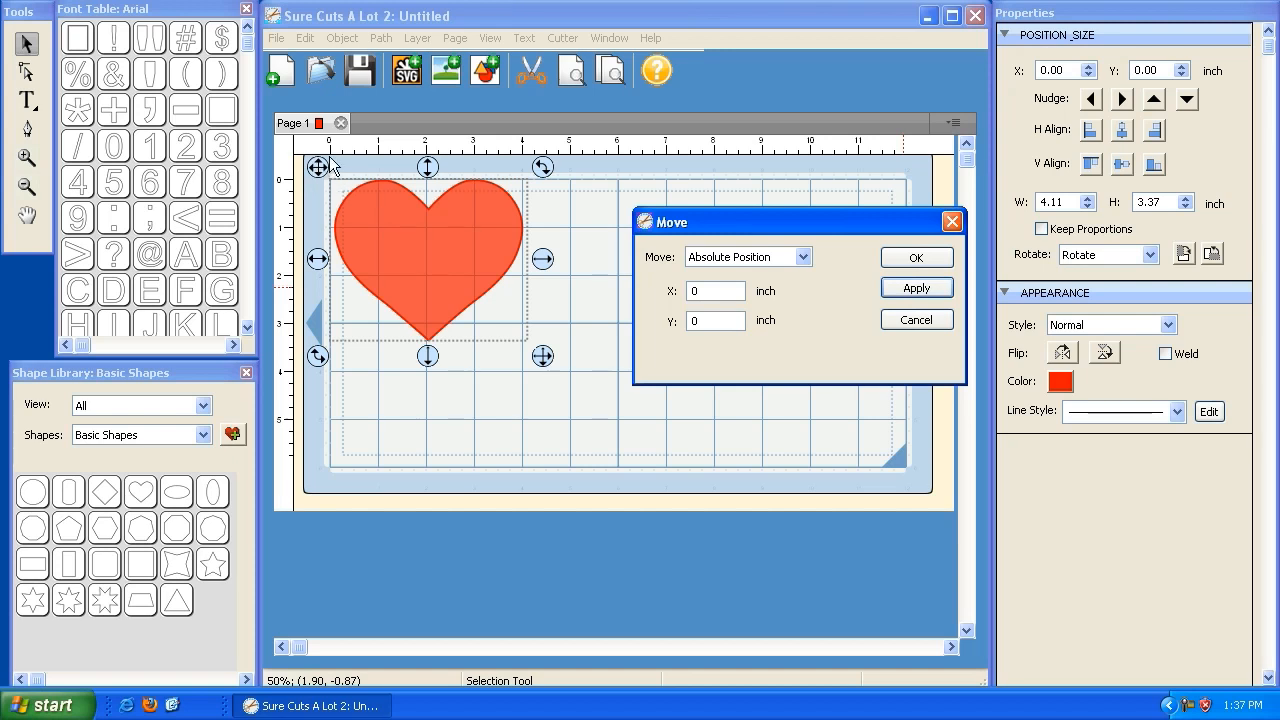
Switch the move to Relative Position and shift the heart by 2 inches in X and 2 inches in Y.
click(740, 257)
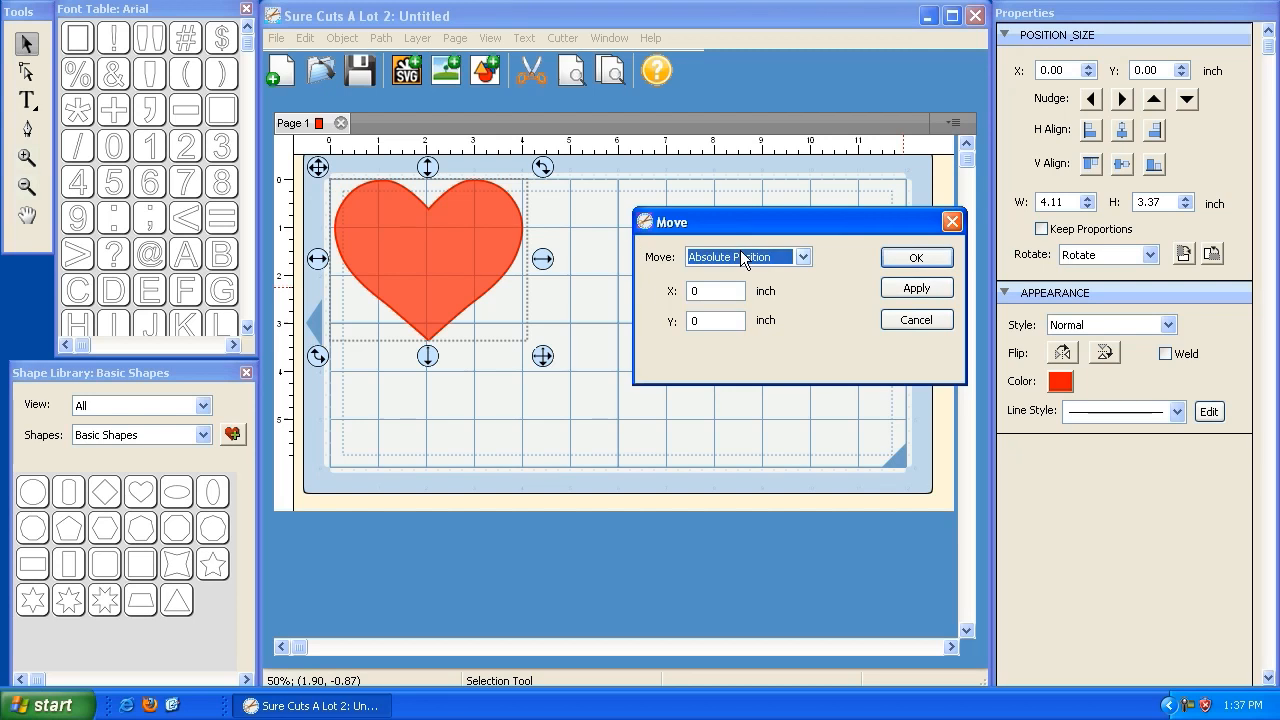
click(797, 258)
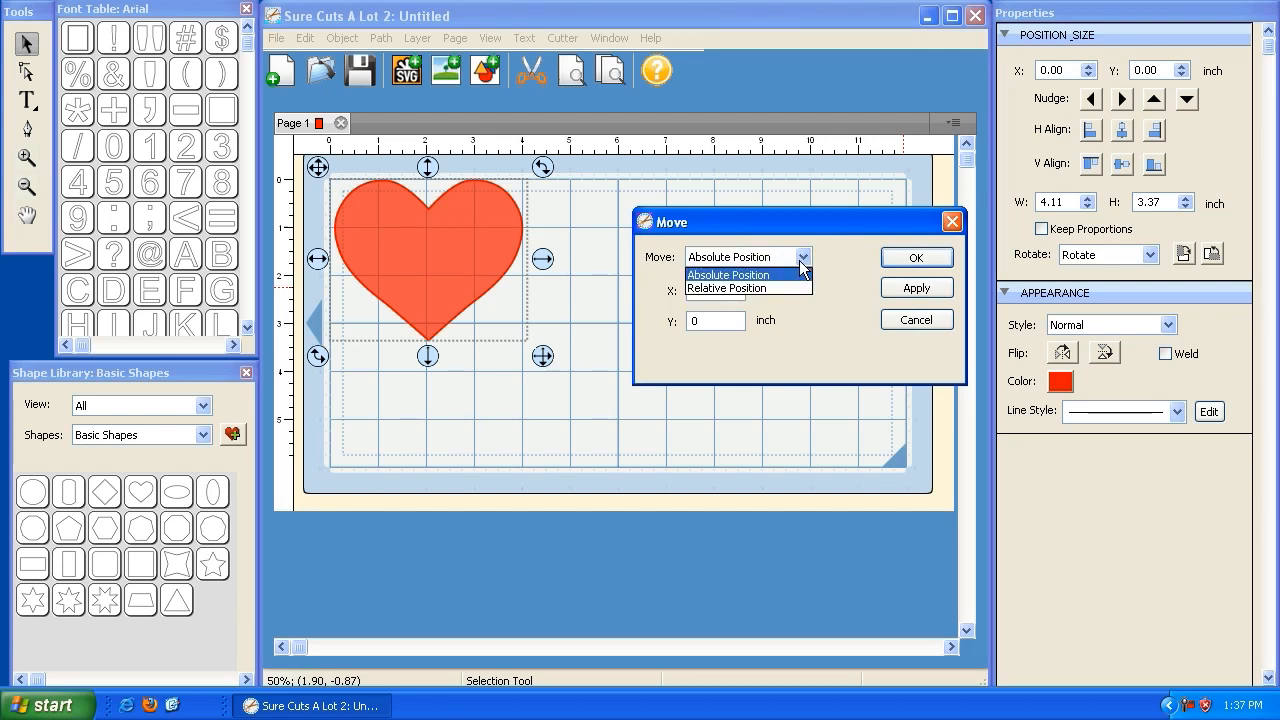
click(733, 286)
key(Tab)
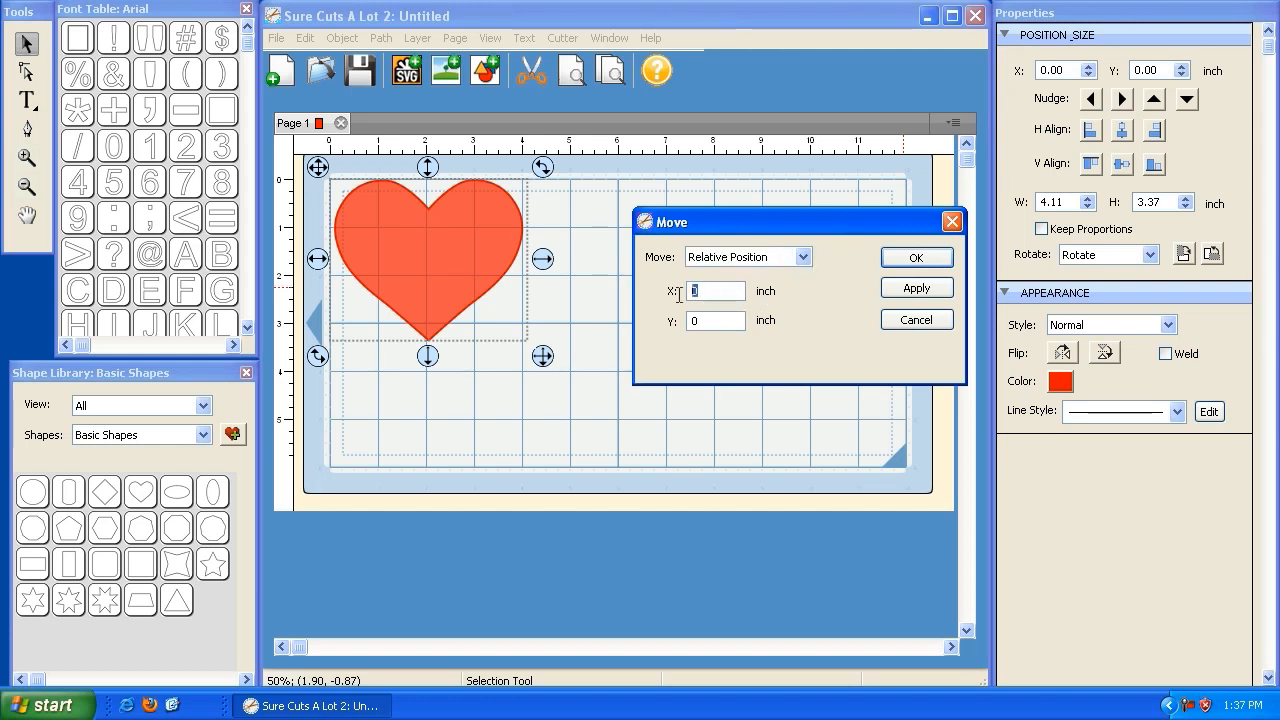
text(2)
double_click(705, 320)
text(2)
double_click(692, 291)
drag(704, 321, 691, 322)
click(718, 321)
click(906, 292)
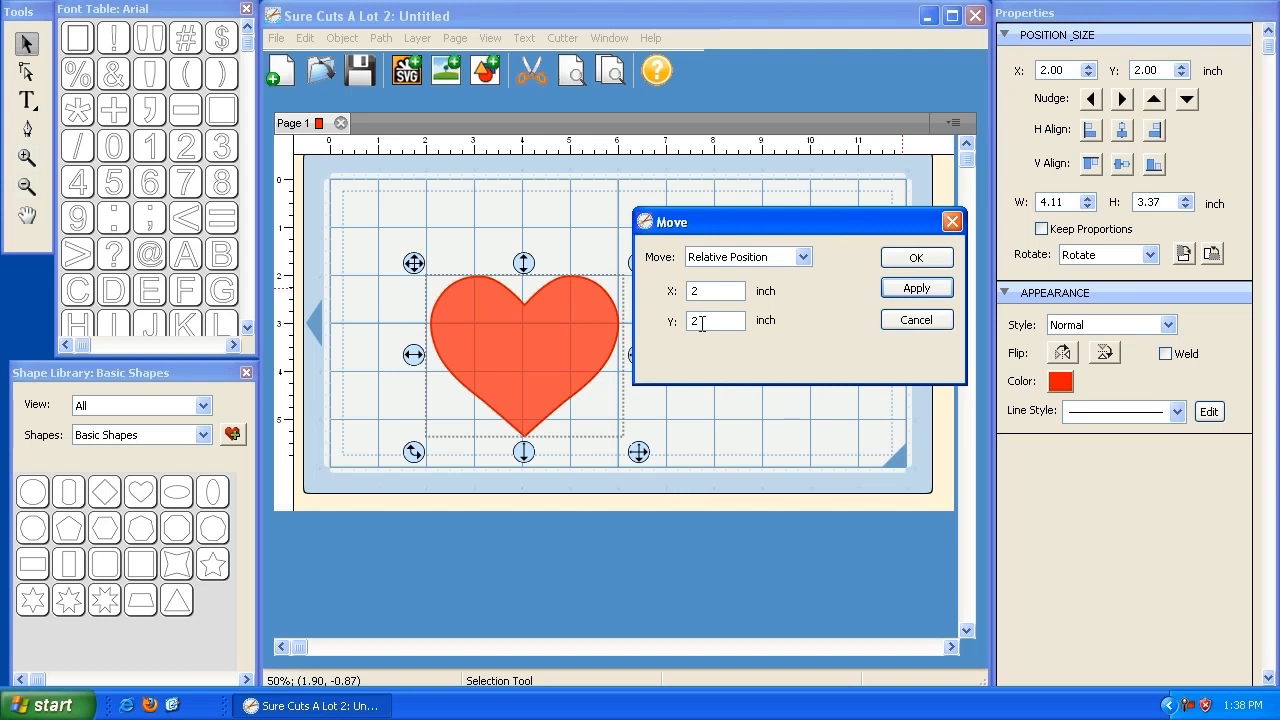
Apply a relative move of -1 inch in X and -1 inch in Y to the heart and close the Move dialog.
double_click(695, 291)
text(-1)
key(Tab)
text(-1)
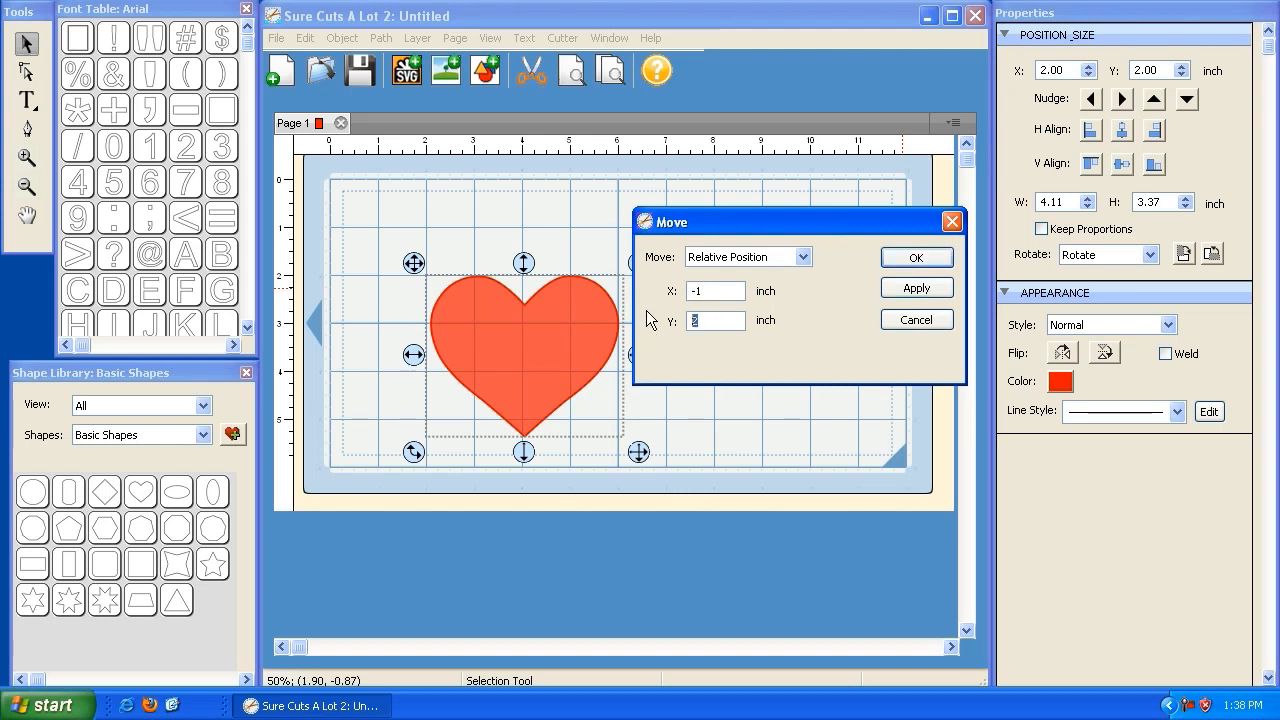
click(898, 292)
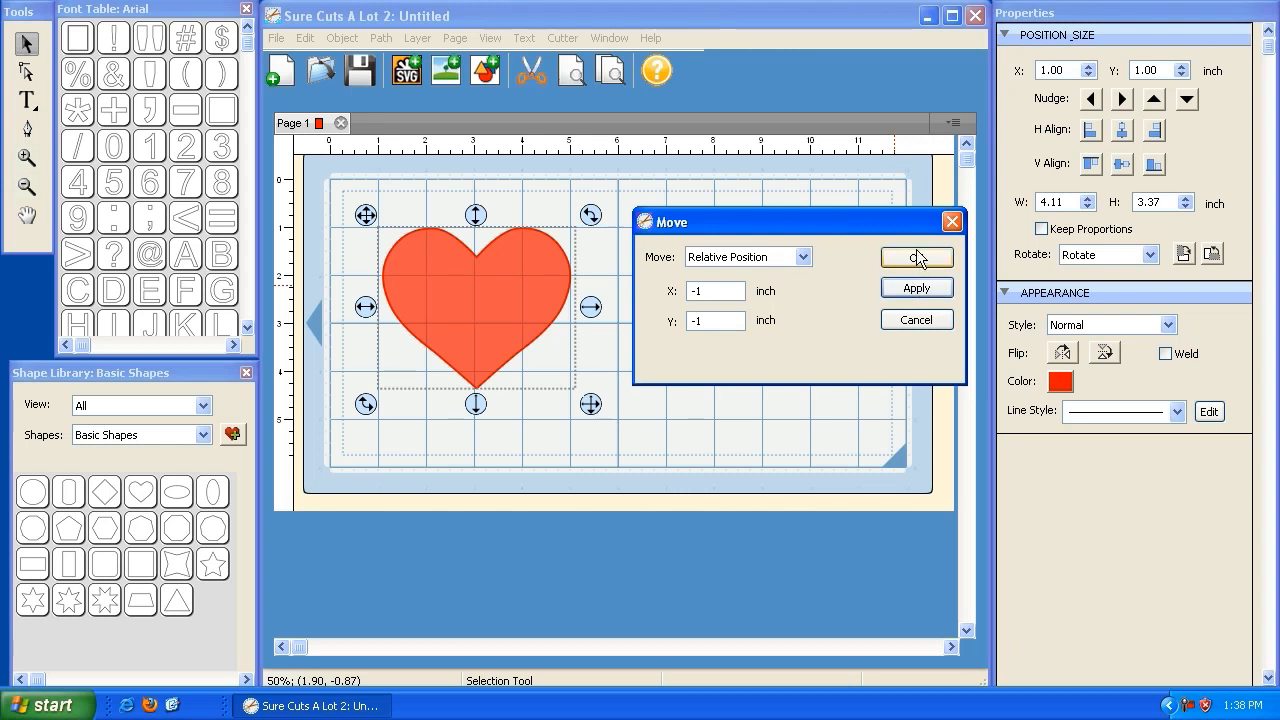
click(886, 258)
Reposition the heart at about X 3.92, Y 1.38 inches, and apply a relative move of -1 inch in both X and Y.
drag(322, 167, 503, 235)
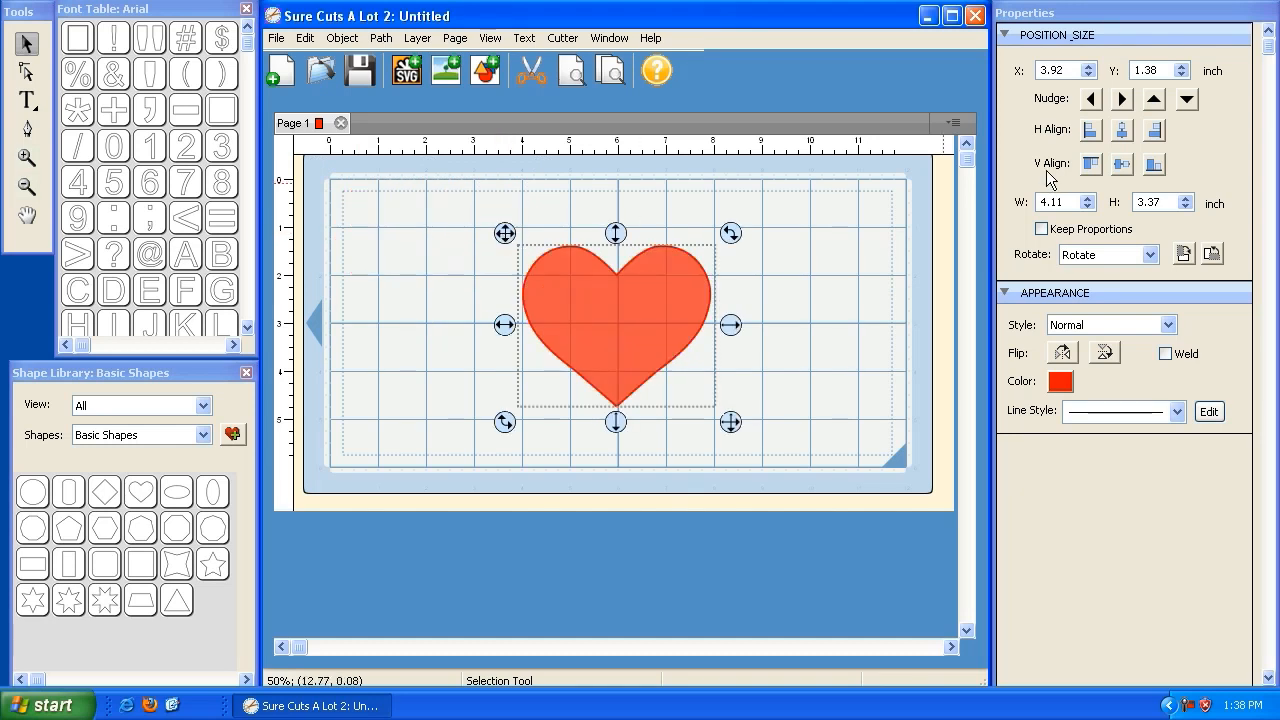
click(341, 38)
mouse_move(352, 62)
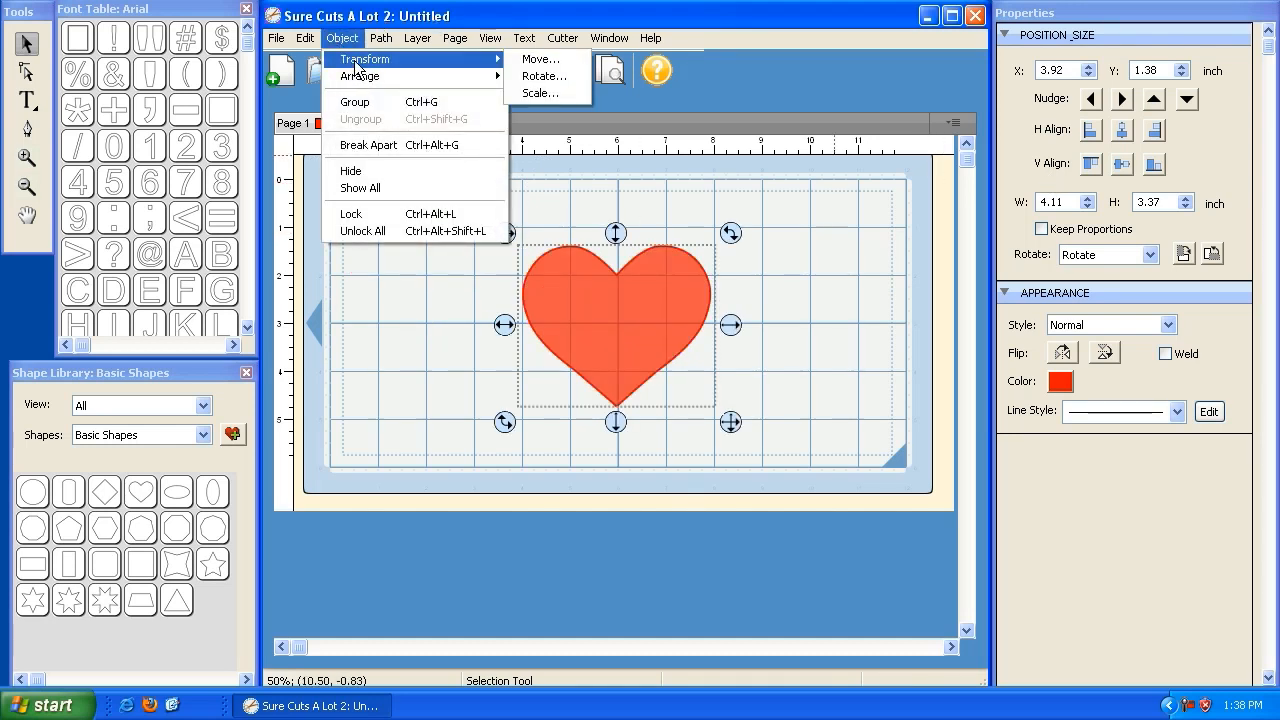
click(560, 62)
click(643, 304)
click(622, 336)
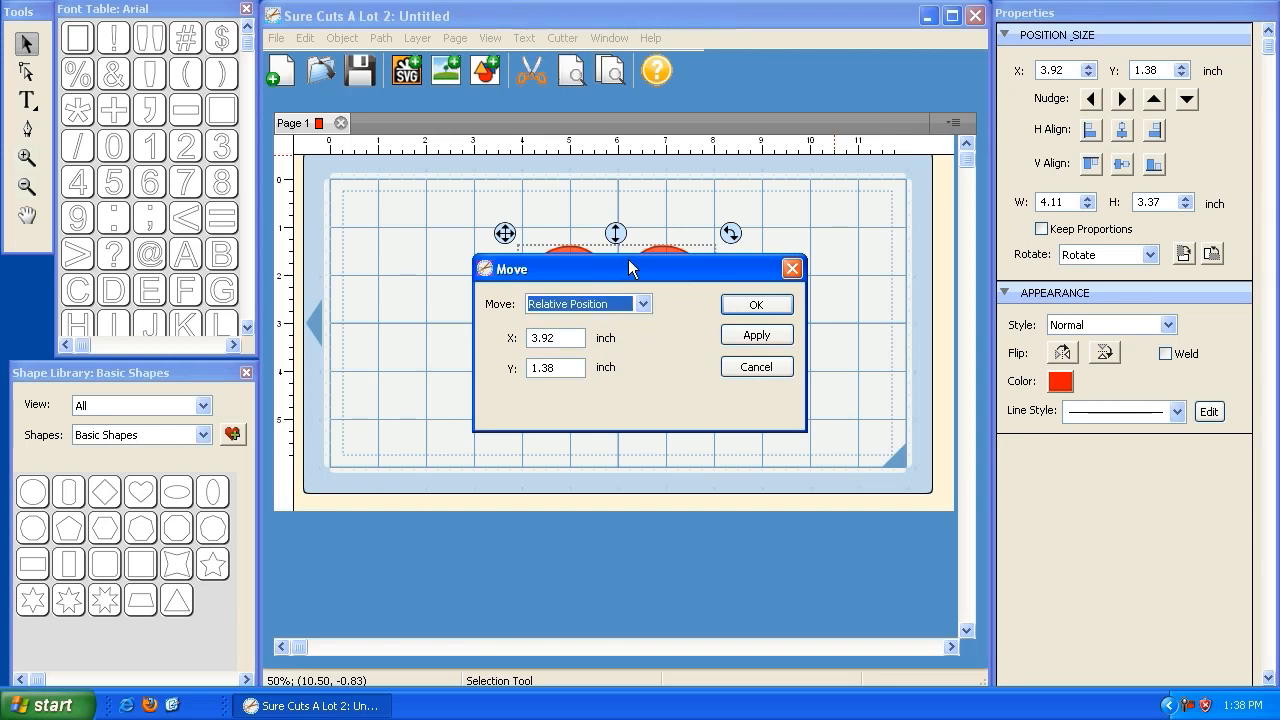
drag(627, 268, 970, 383)
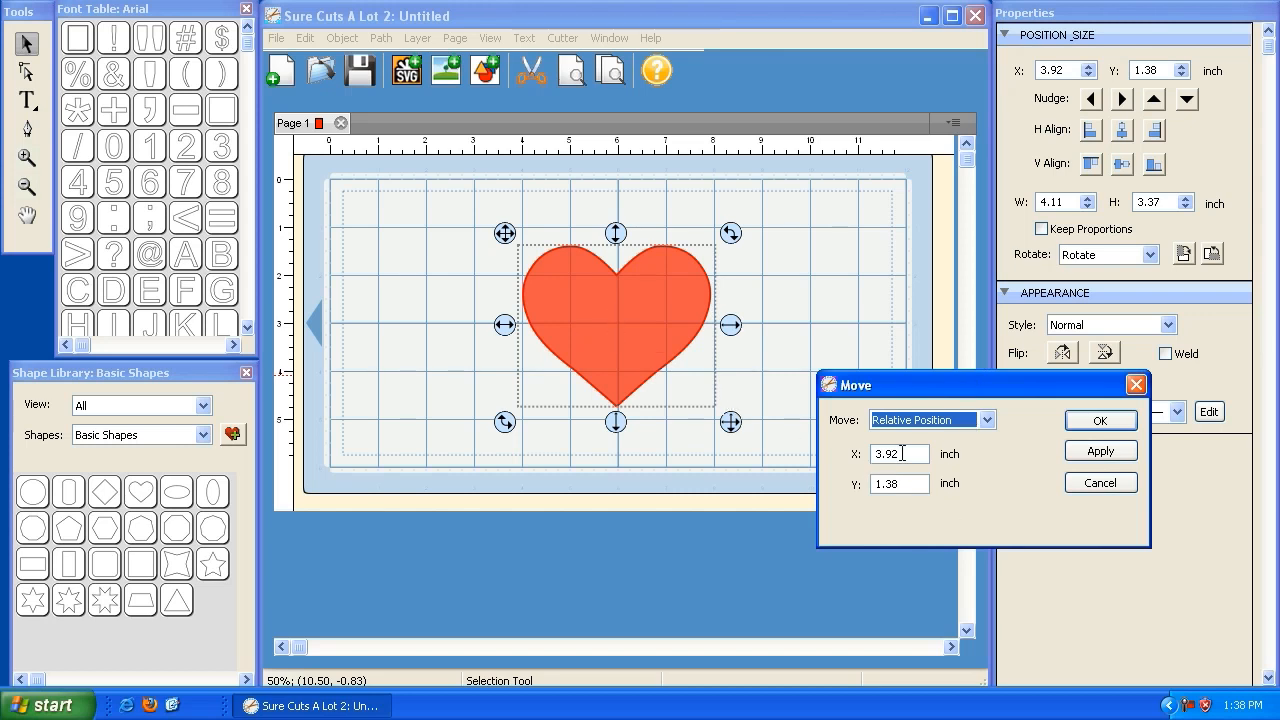
drag(902, 453, 849, 450)
click(898, 421)
click(907, 452)
text(-1)
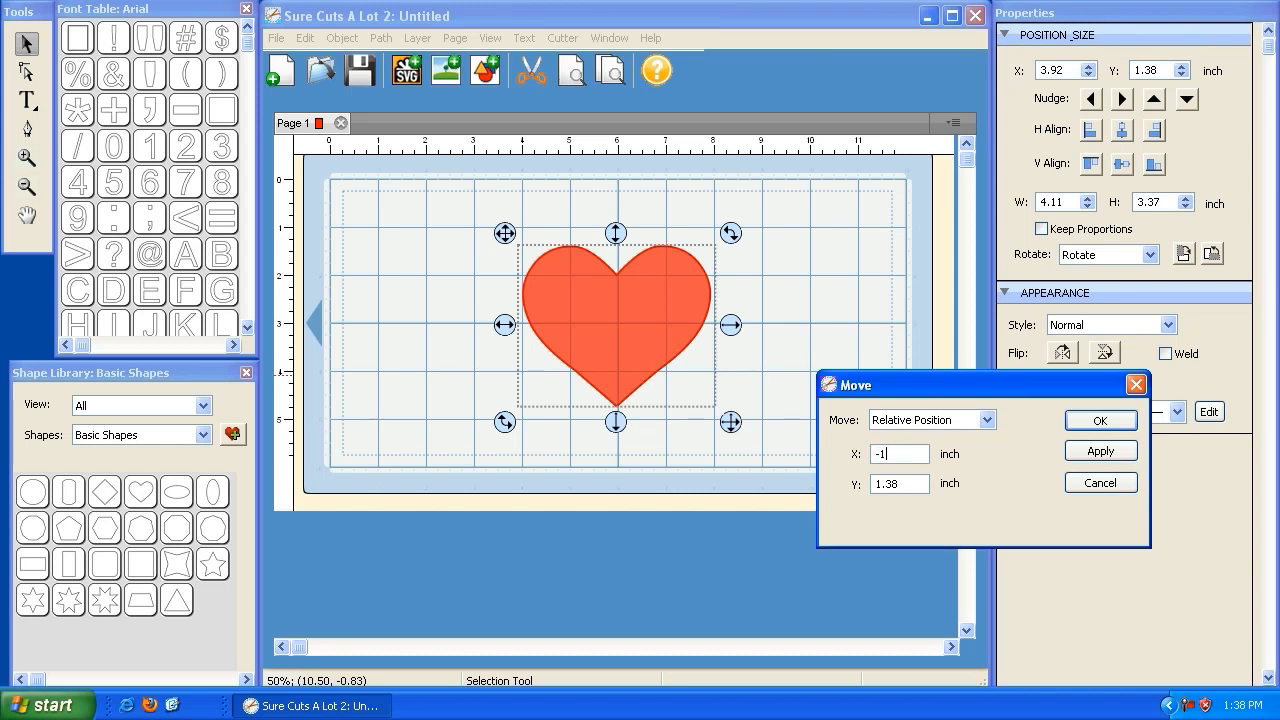
drag(927, 483, 841, 491)
text(-1)
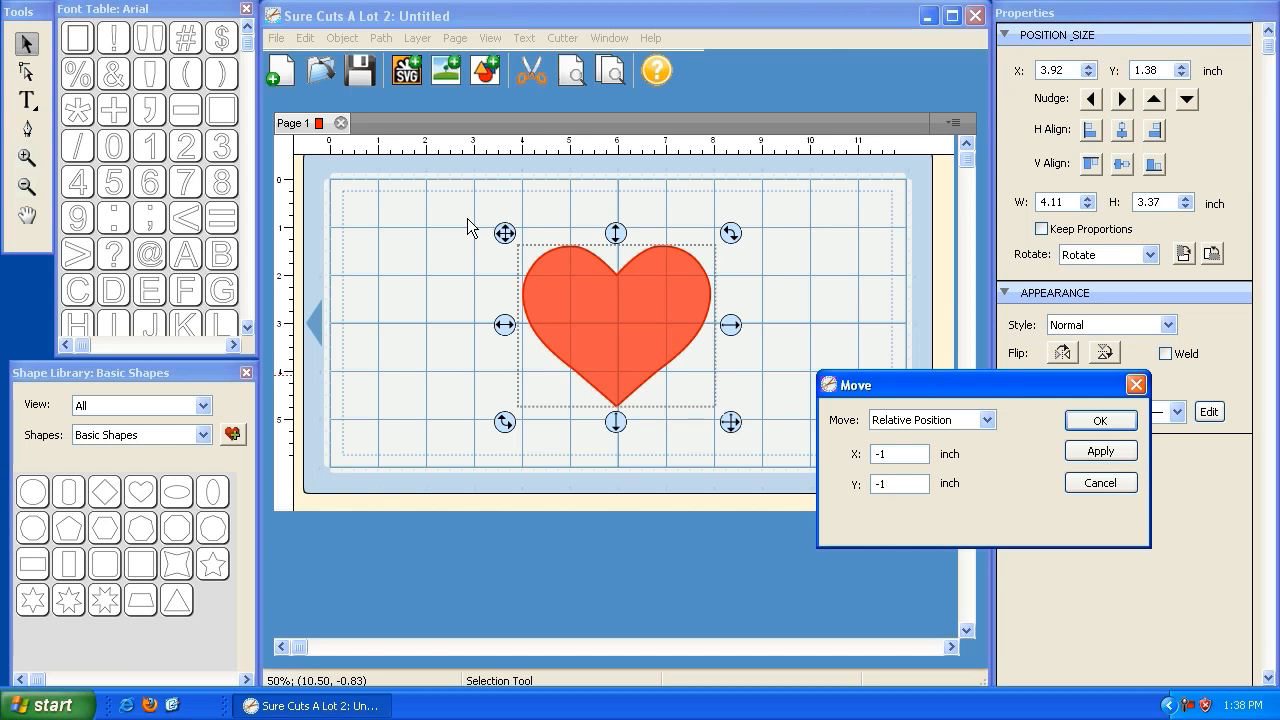
click(1100, 453)
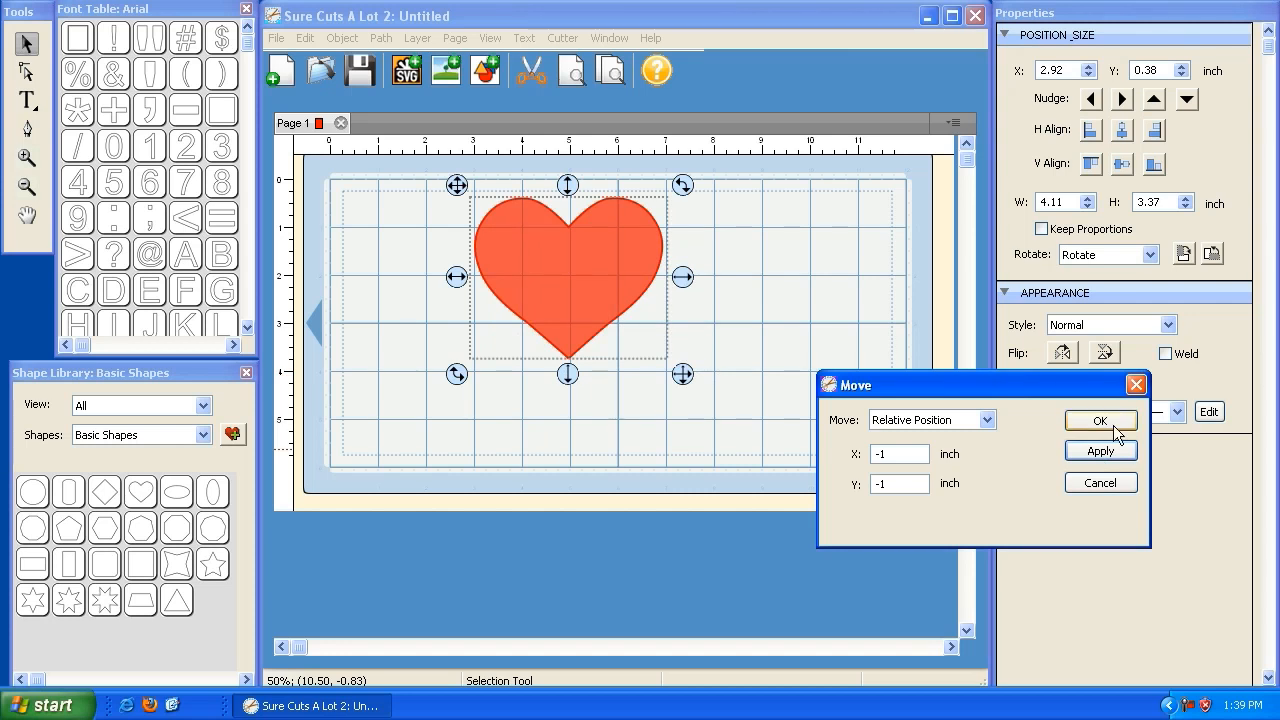
Accept the same -1 inch relative move for the heart once more, and delete the heart from the mat.
drag(988, 393, 932, 365)
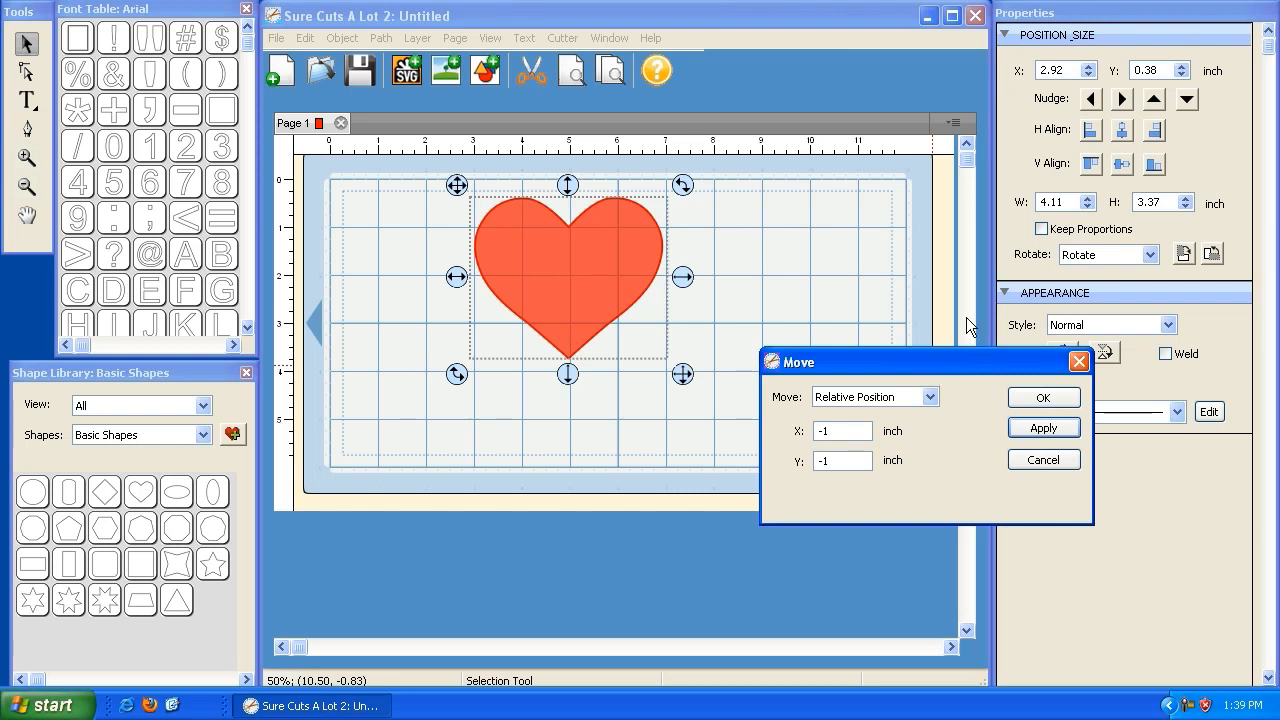
click(1045, 398)
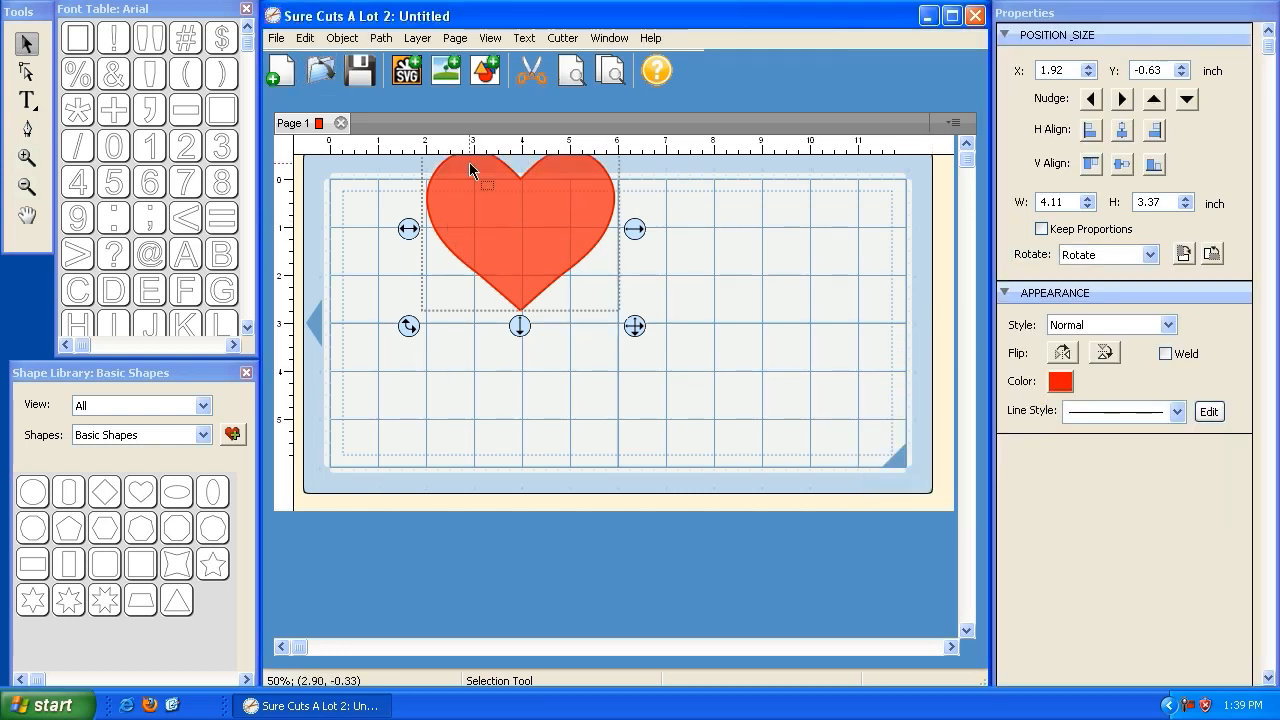
key(Delete)
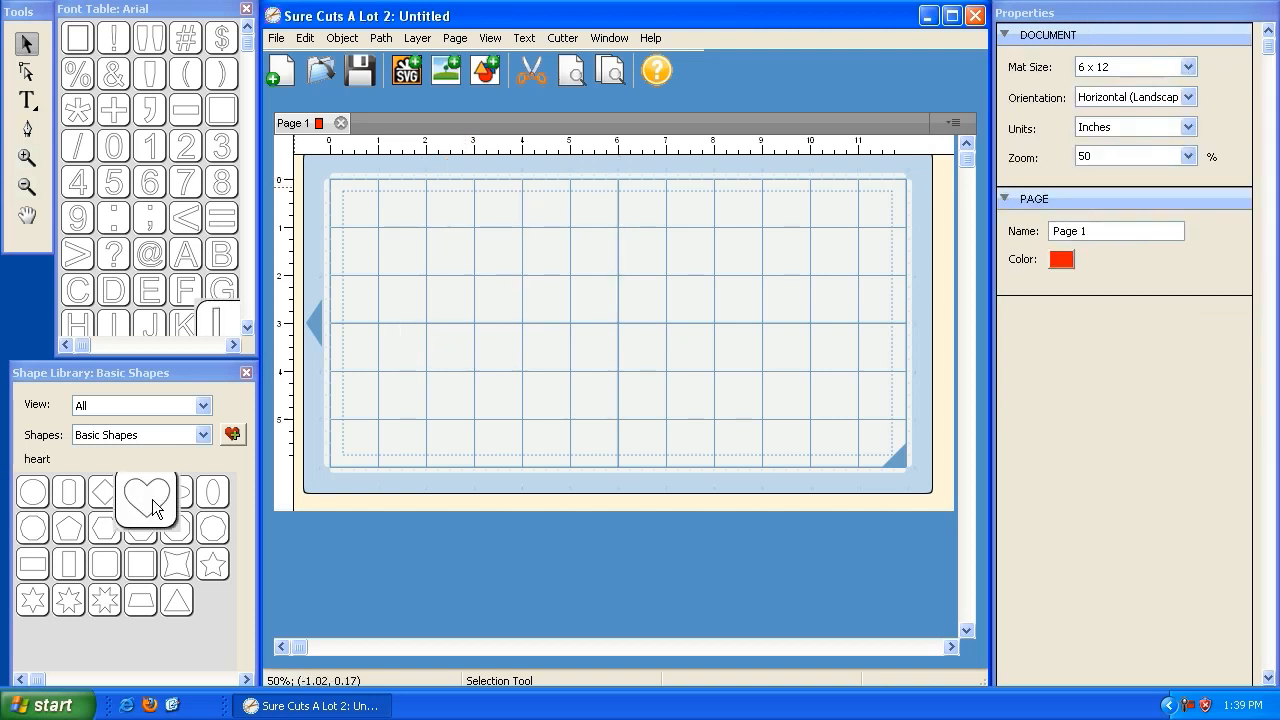
Add a six-pointed star, enlarged to about 4.11 by 4.75 inches and placed at about X 2.65, Y 0.46 inches.
double_click(38, 606)
drag(418, 270, 572, 445)
drag(340, 192, 449, 195)
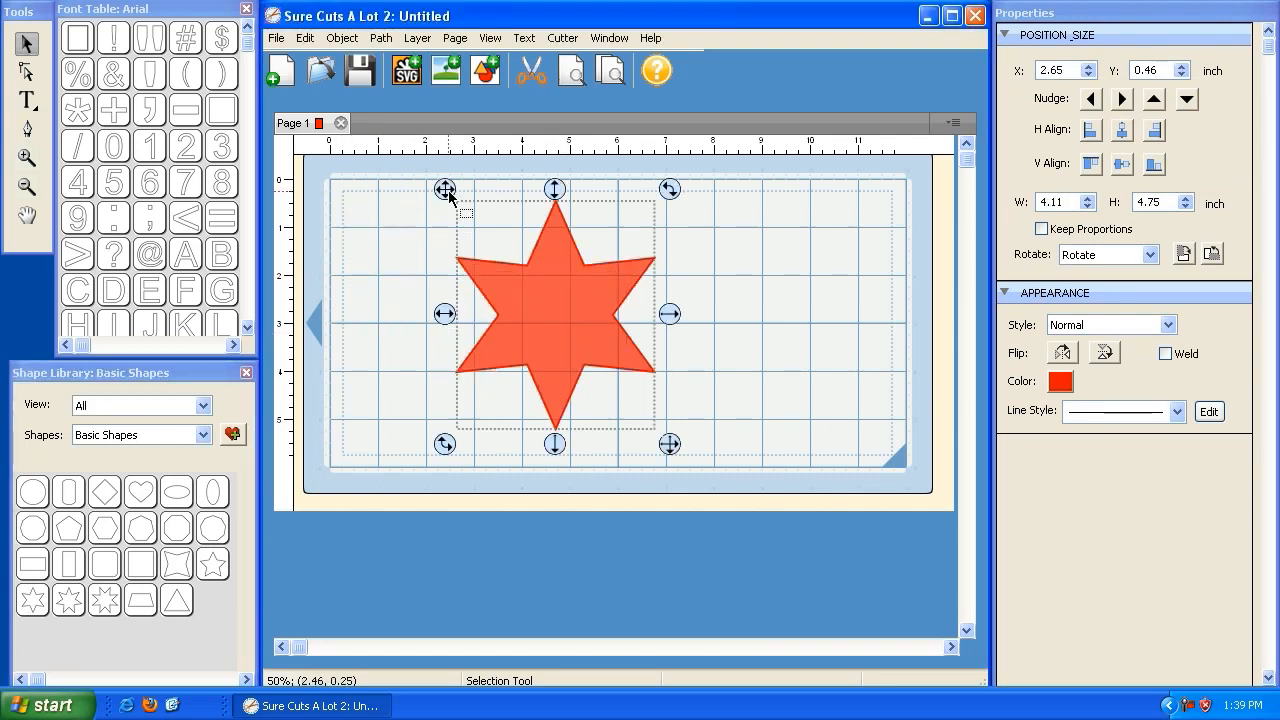
Rotate the star by an angle of 45 degrees with the Rotate transform.
click(342, 38)
mouse_move(365, 68)
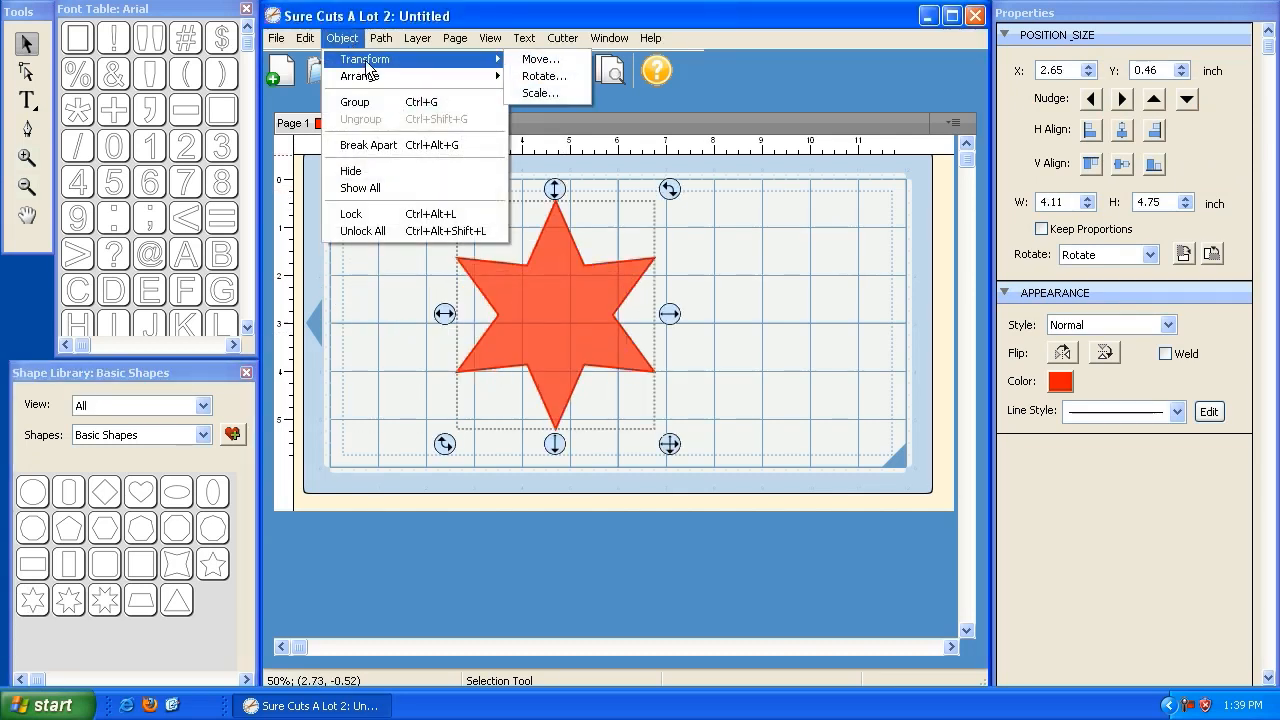
click(542, 76)
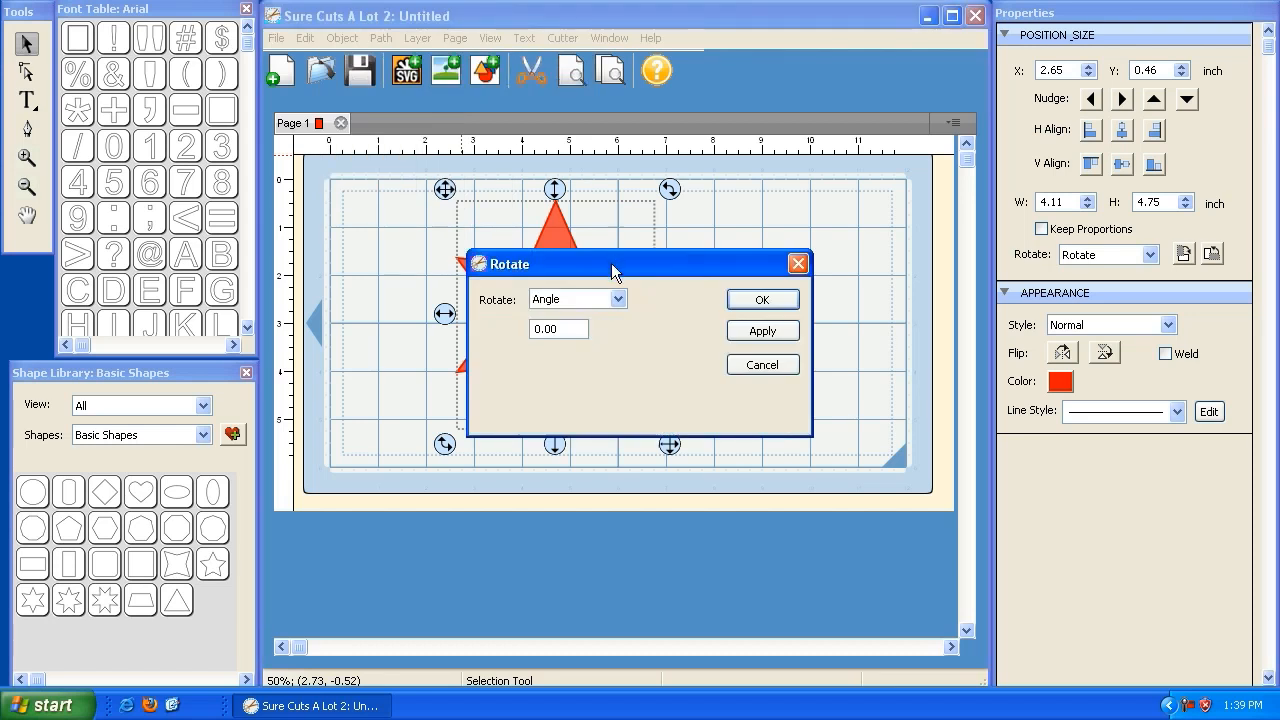
drag(611, 265, 881, 192)
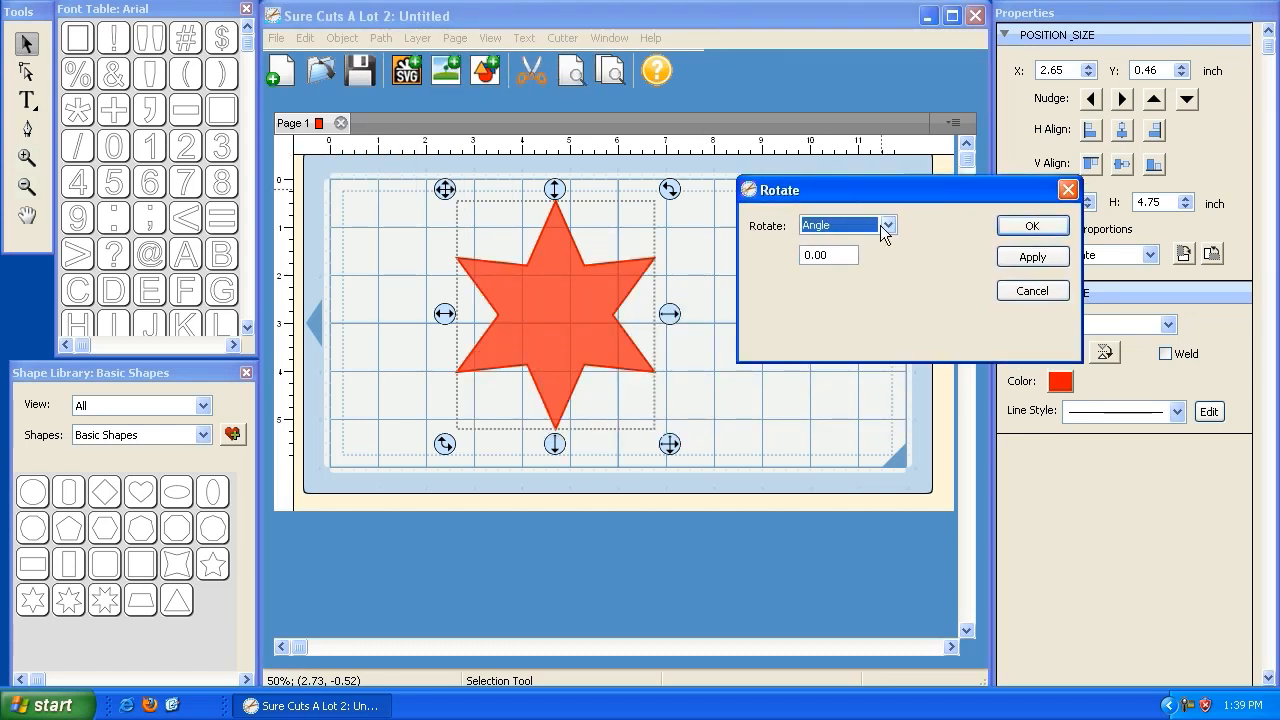
click(885, 226)
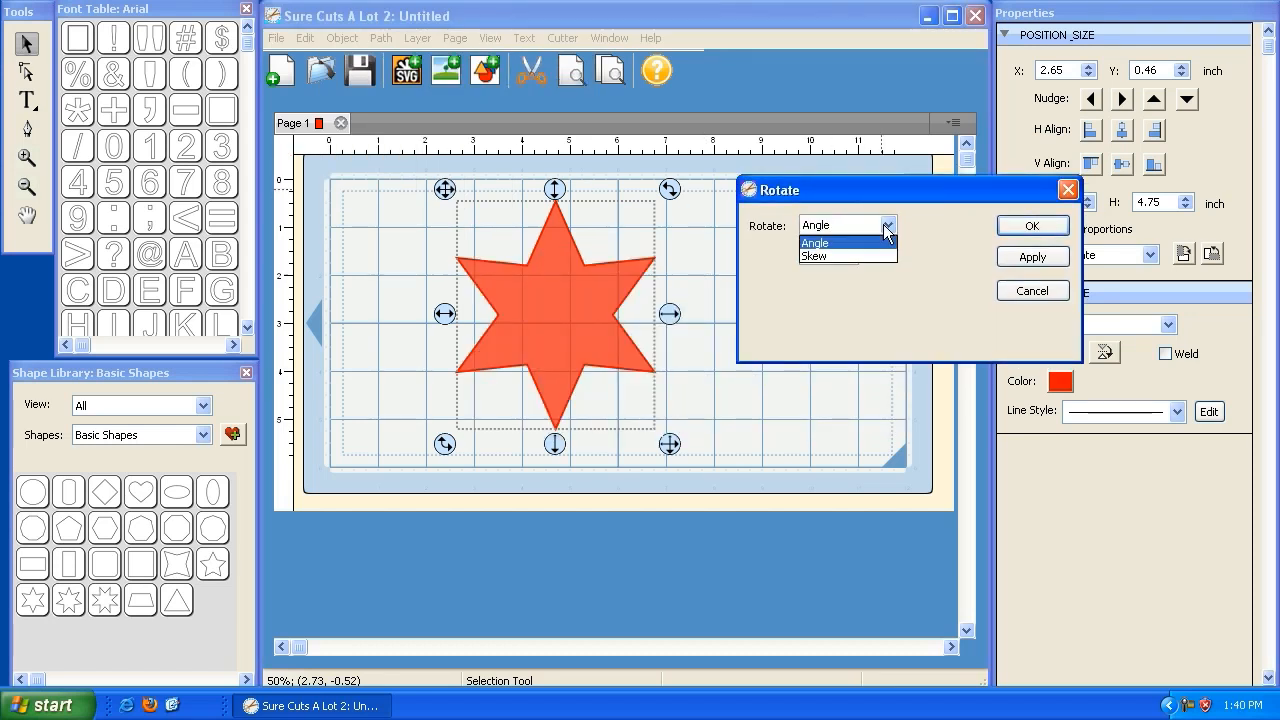
click(855, 242)
drag(846, 251, 782, 258)
text(45)
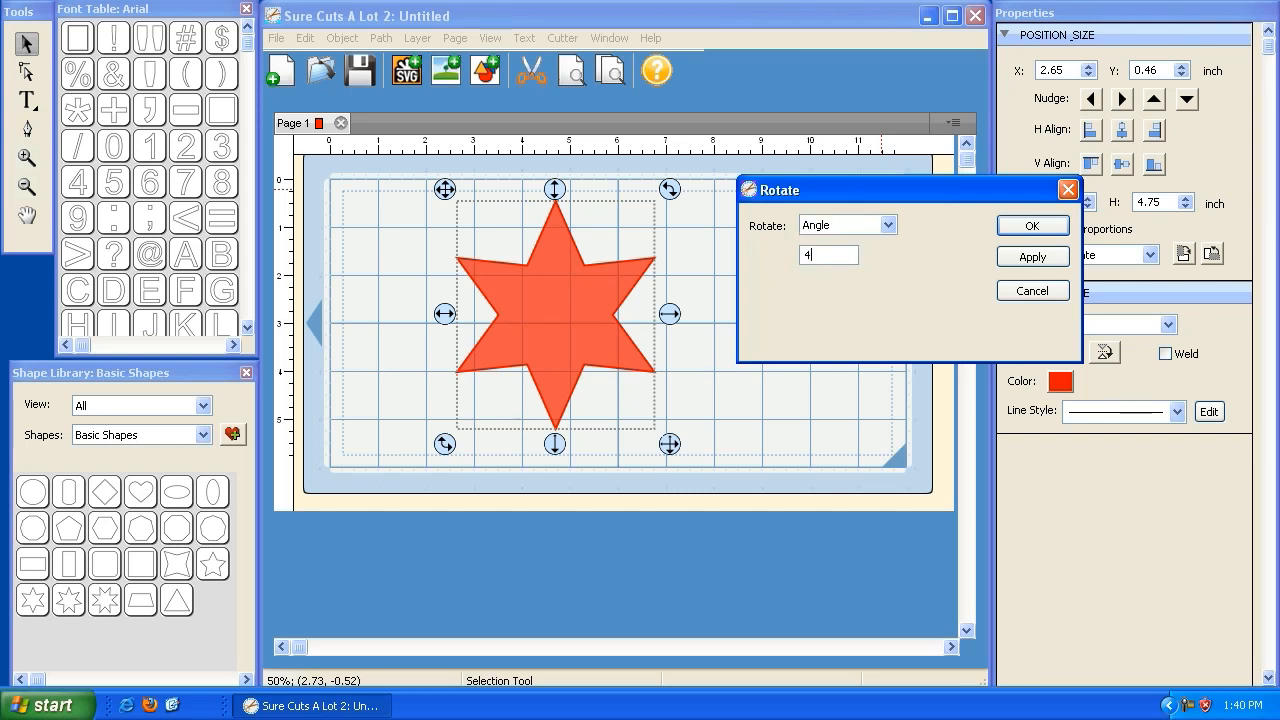
click(1030, 258)
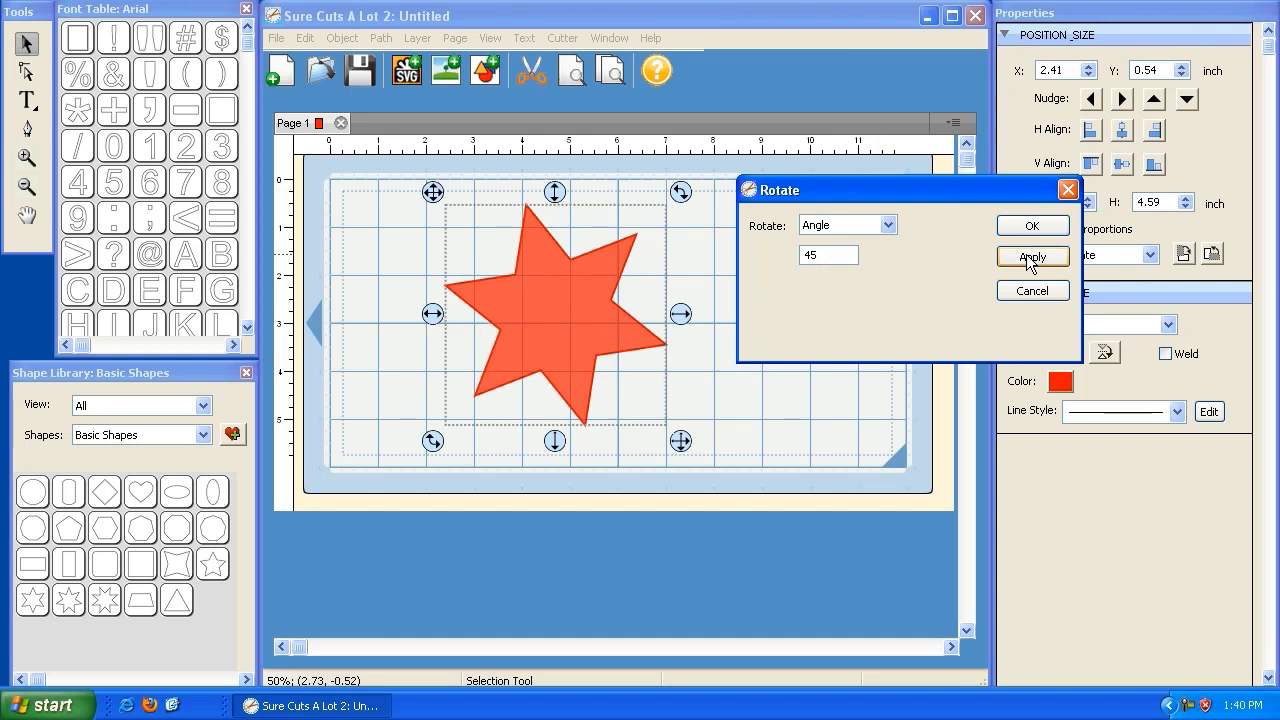
Skew the star with the Rotate transform, using skew values of 45 and 90.
click(890, 225)
click(849, 256)
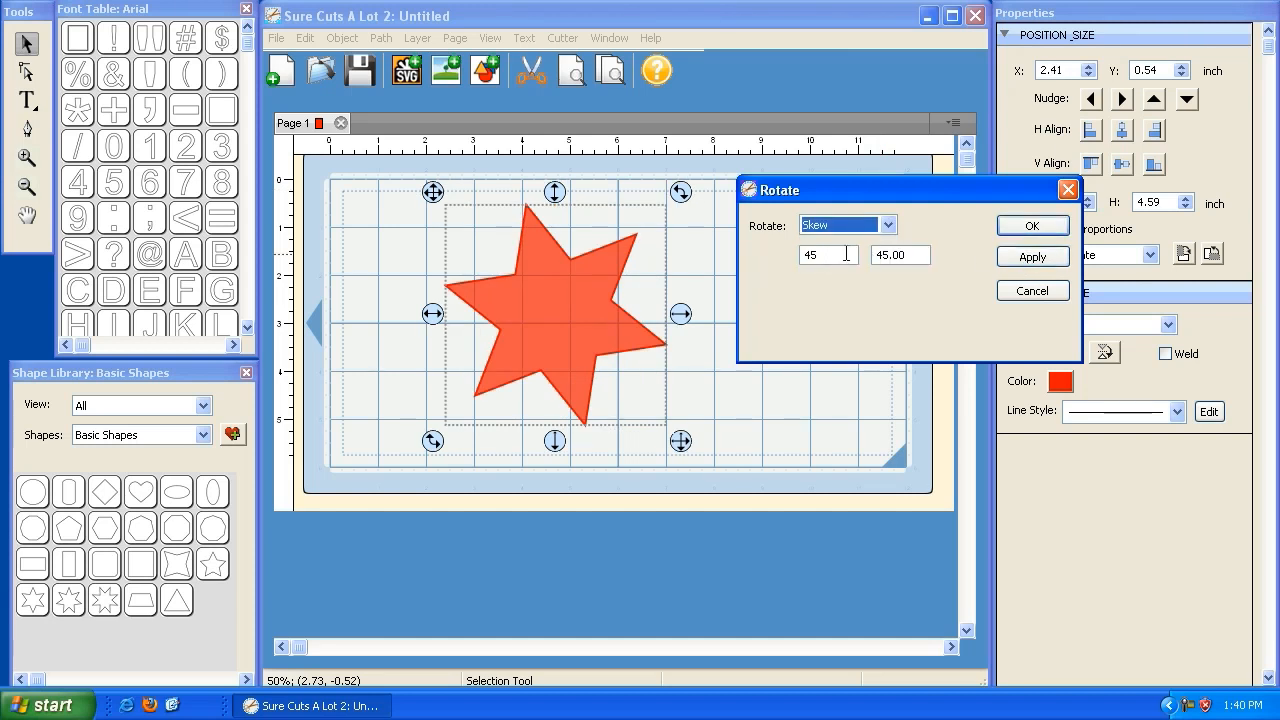
drag(832, 254, 781, 253)
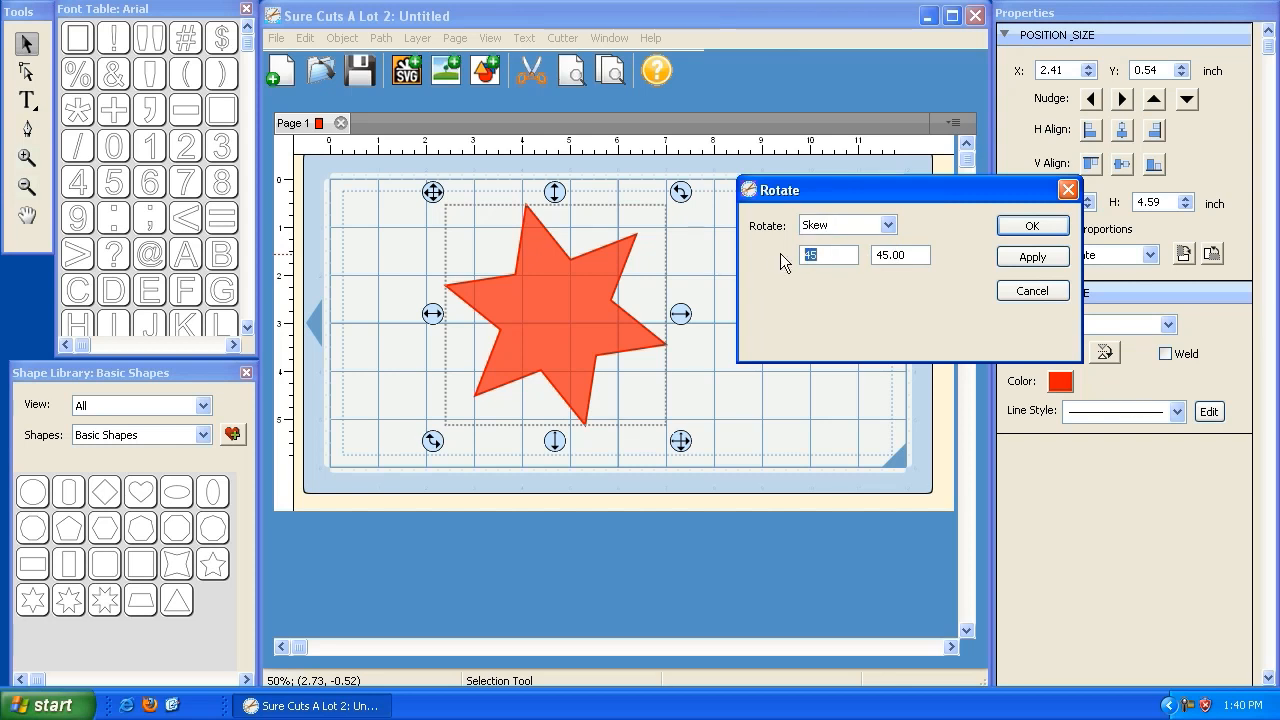
text(45)
drag(918, 260, 840, 249)
text(90)
click(1024, 257)
Reapply the star's skew with the second value set to 70, and skew it further by hand to about 3.08 inches high.
drag(905, 256, 855, 258)
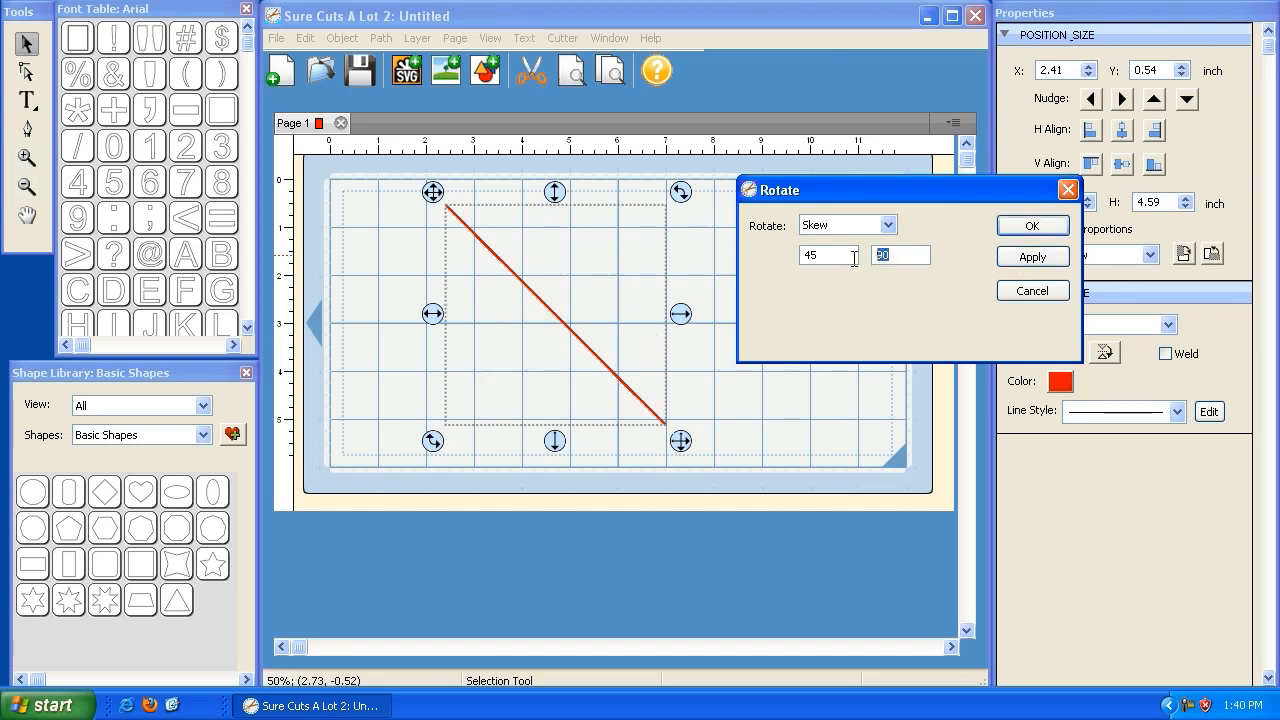
text(70)
click(1035, 262)
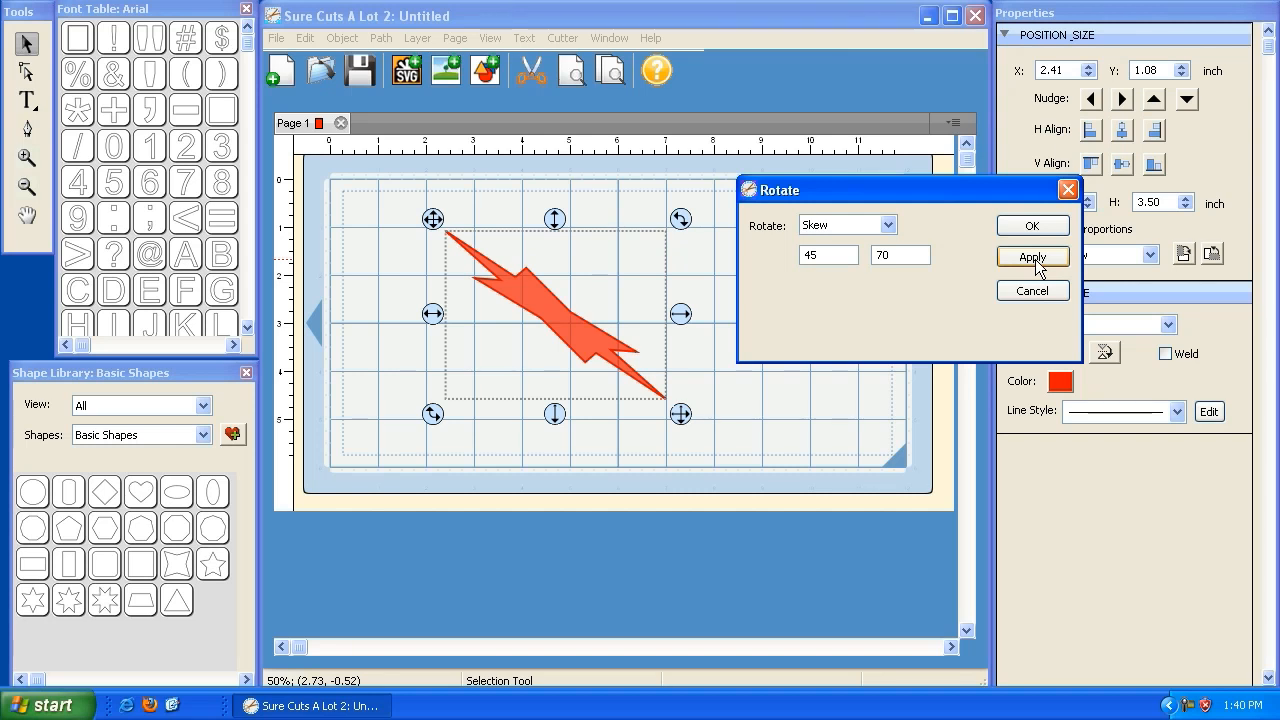
click(887, 225)
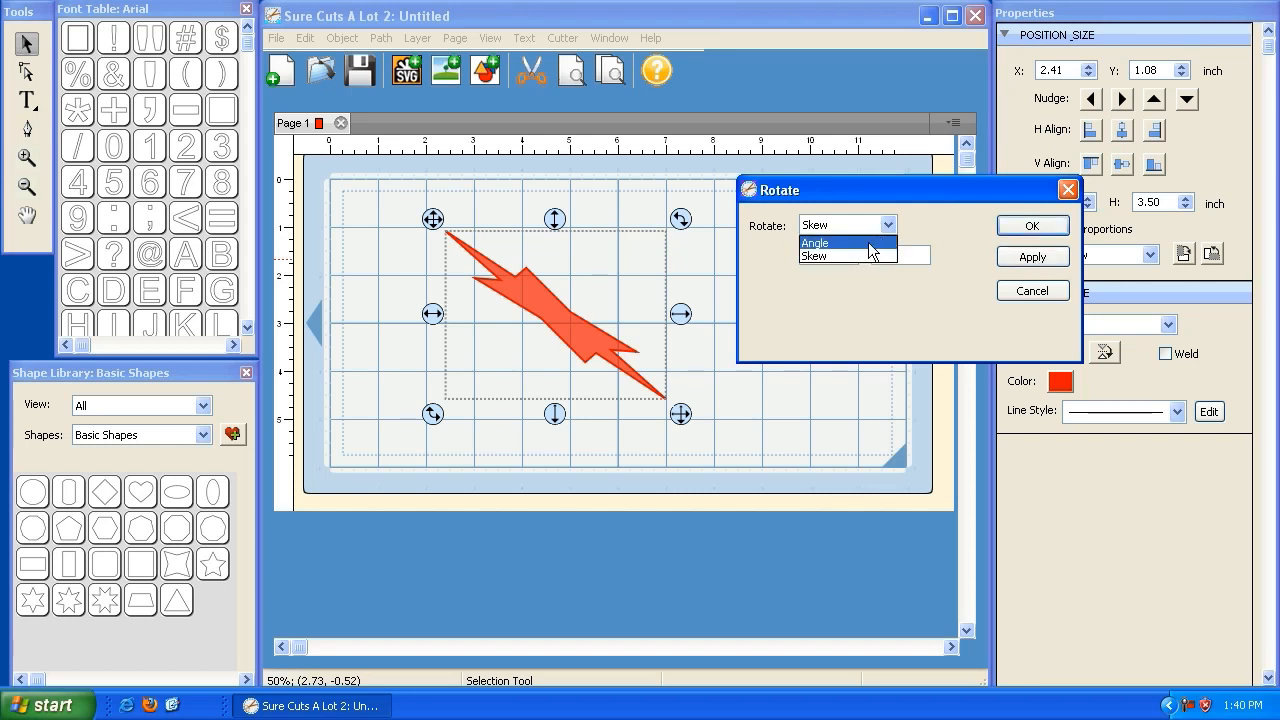
click(863, 244)
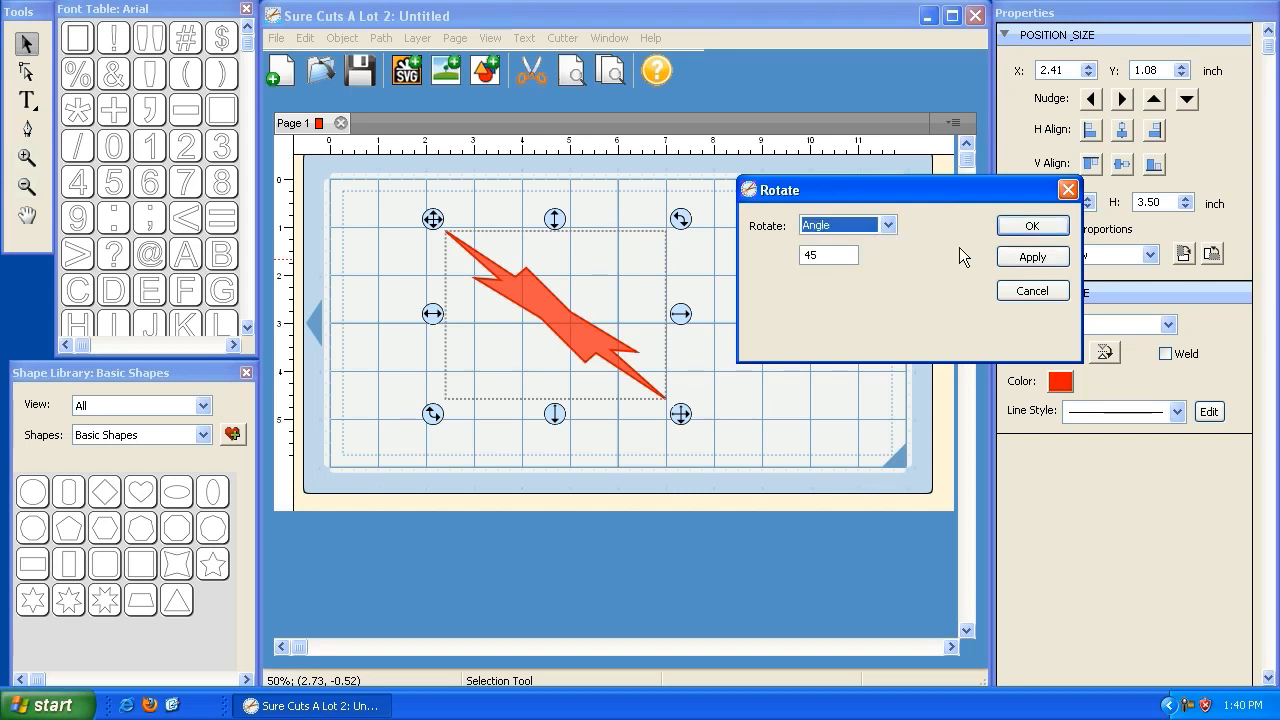
click(1040, 291)
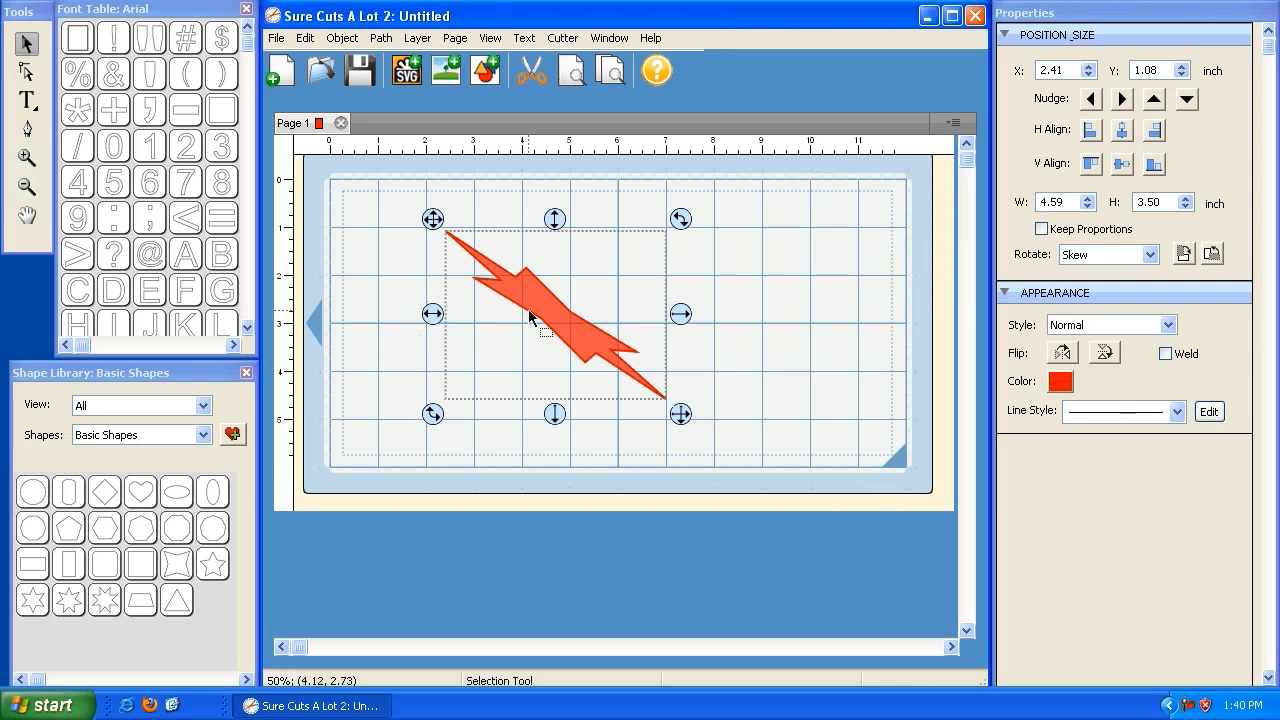
mouse_move(681, 218)
mouse_down()
mouse_move(693, 265)
mouse_move(678, 174)
mouse_move(677, 280)
mouse_move(681, 210)
mouse_up()
click(342, 38)
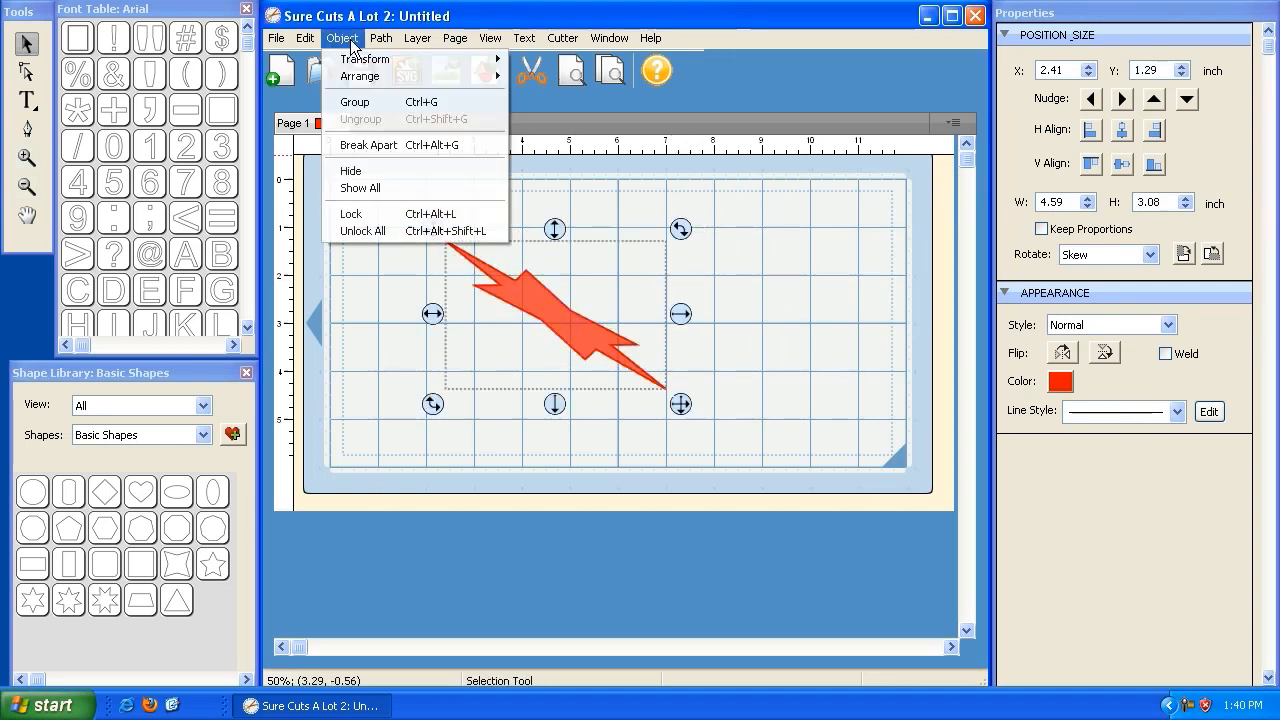
mouse_move(440, 59)
click(545, 77)
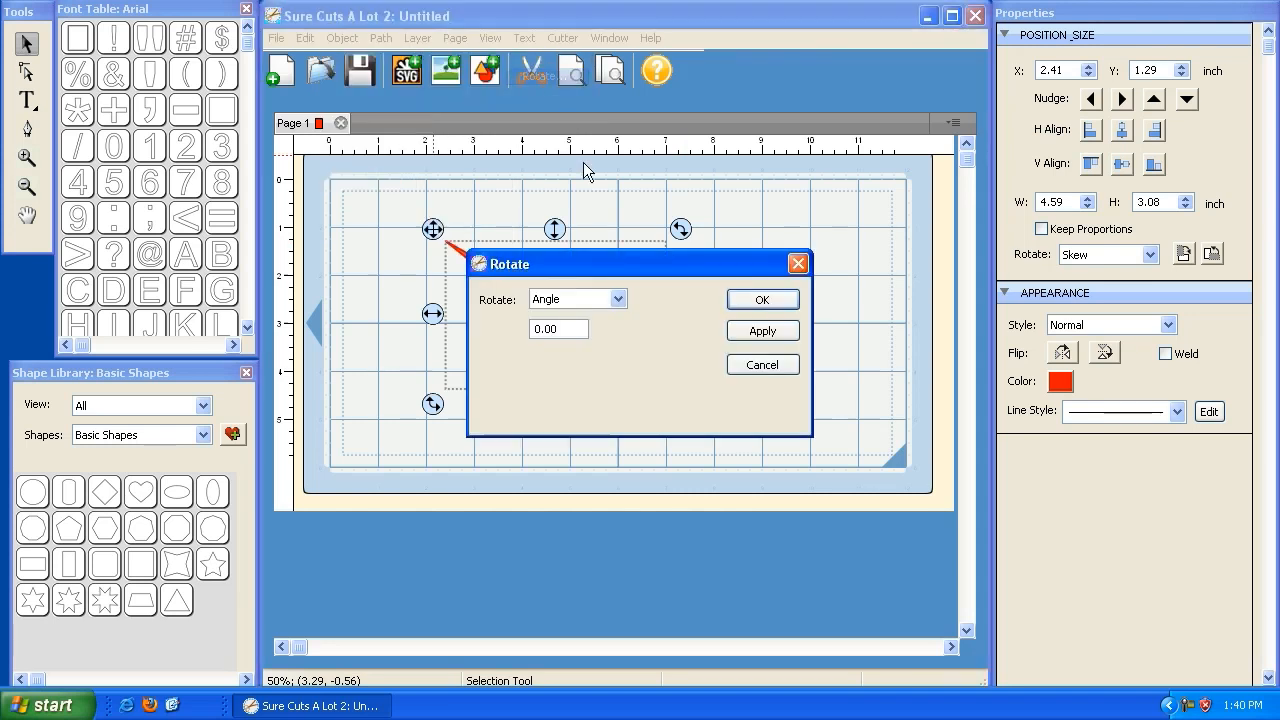
click(568, 298)
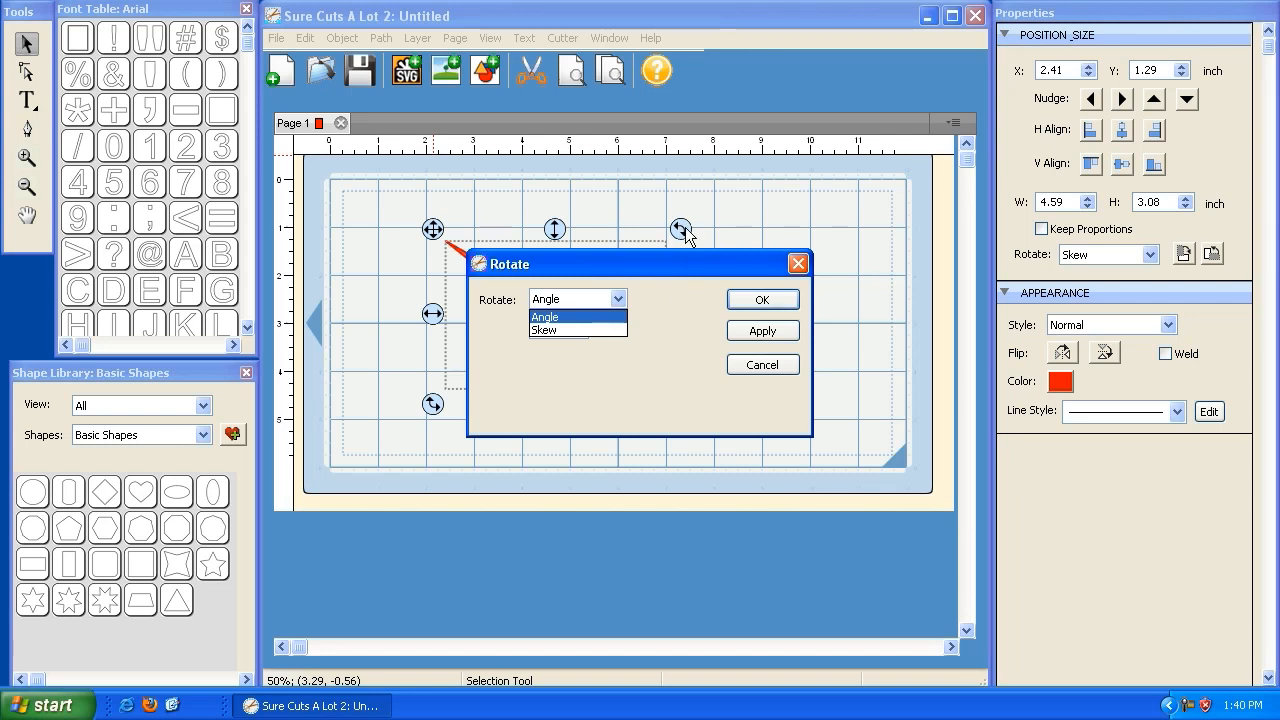
click(758, 338)
click(762, 366)
Replace the star with a heart, enlarged to about 2.32 by 1.90 inches and placed at about X 2.17, Y 1.31 inches.
key(Delete)
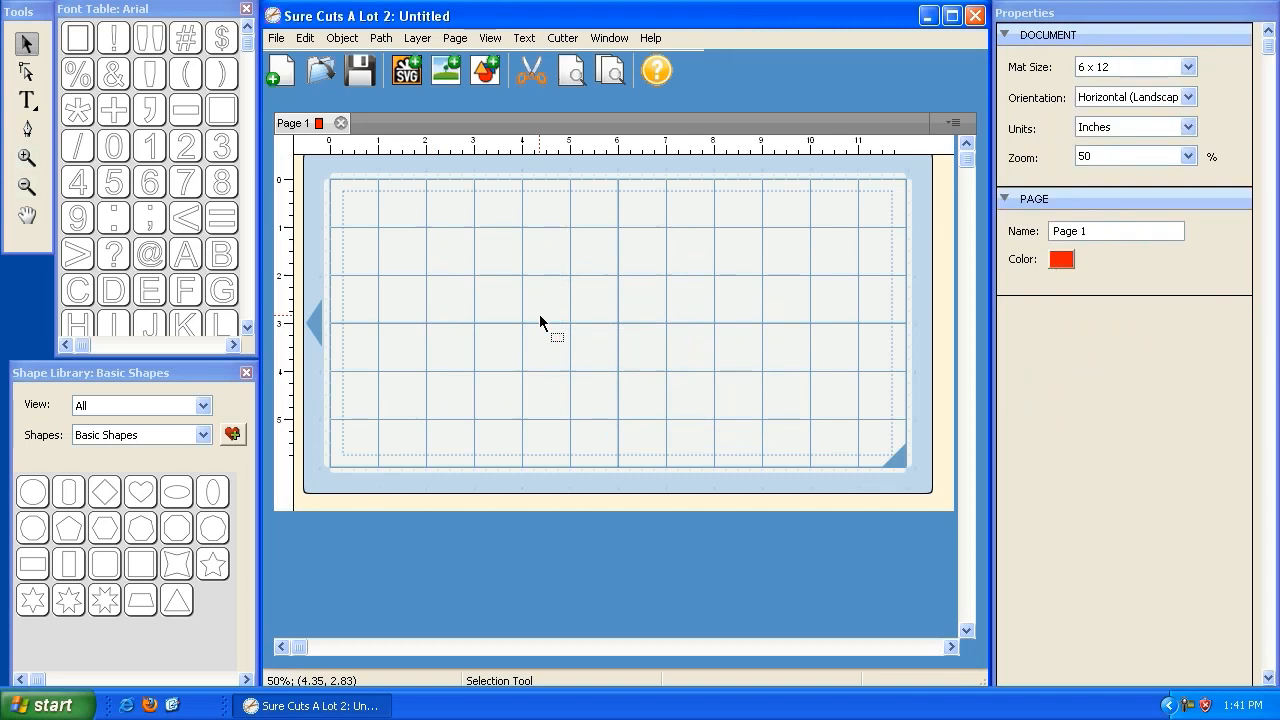
click(140, 491)
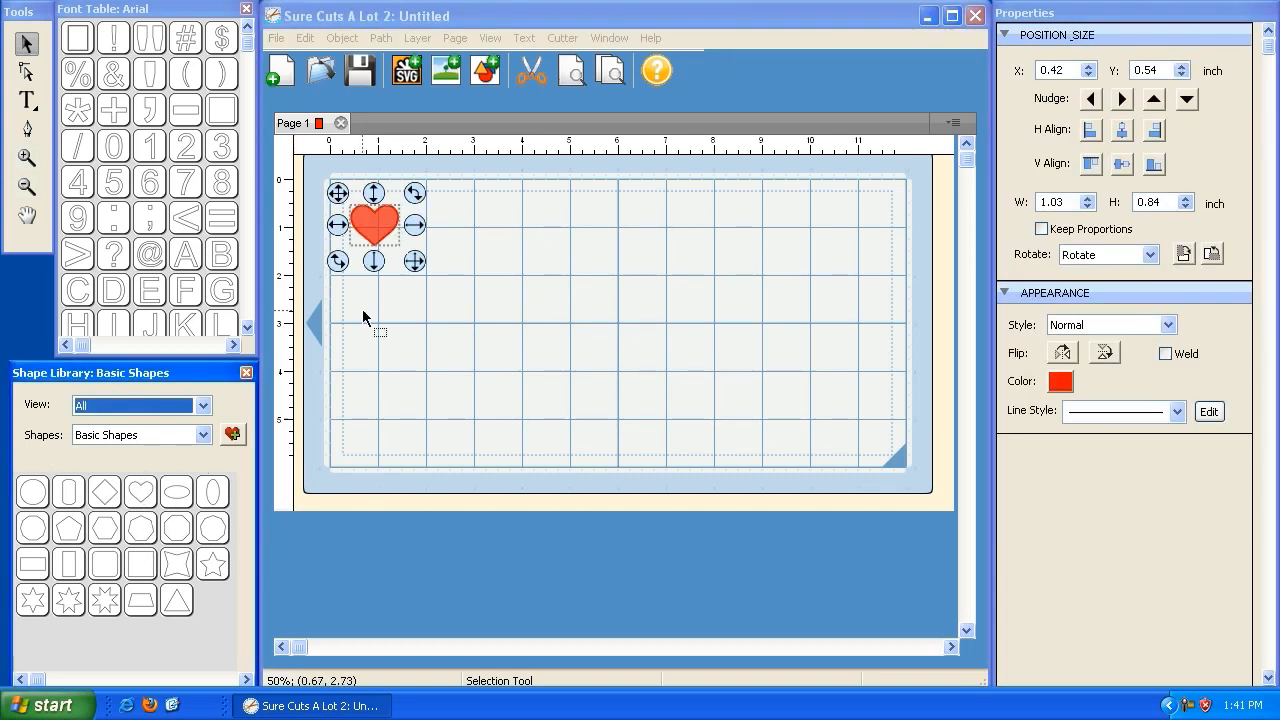
drag(414, 262, 475, 316)
drag(337, 193, 423, 231)
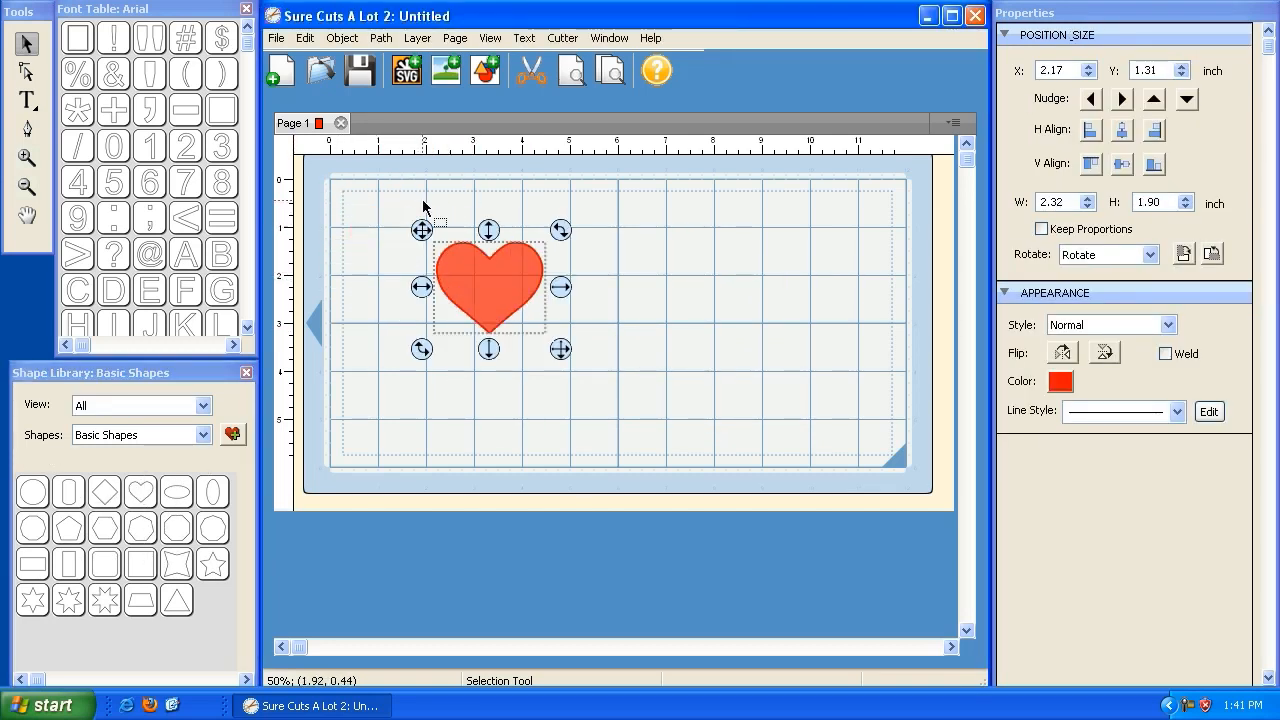
Scale the heart by dimensions to a width of 4 inches with Keep Proportions enabled, using the Scale transform.
click(341, 38)
mouse_move(368, 59)
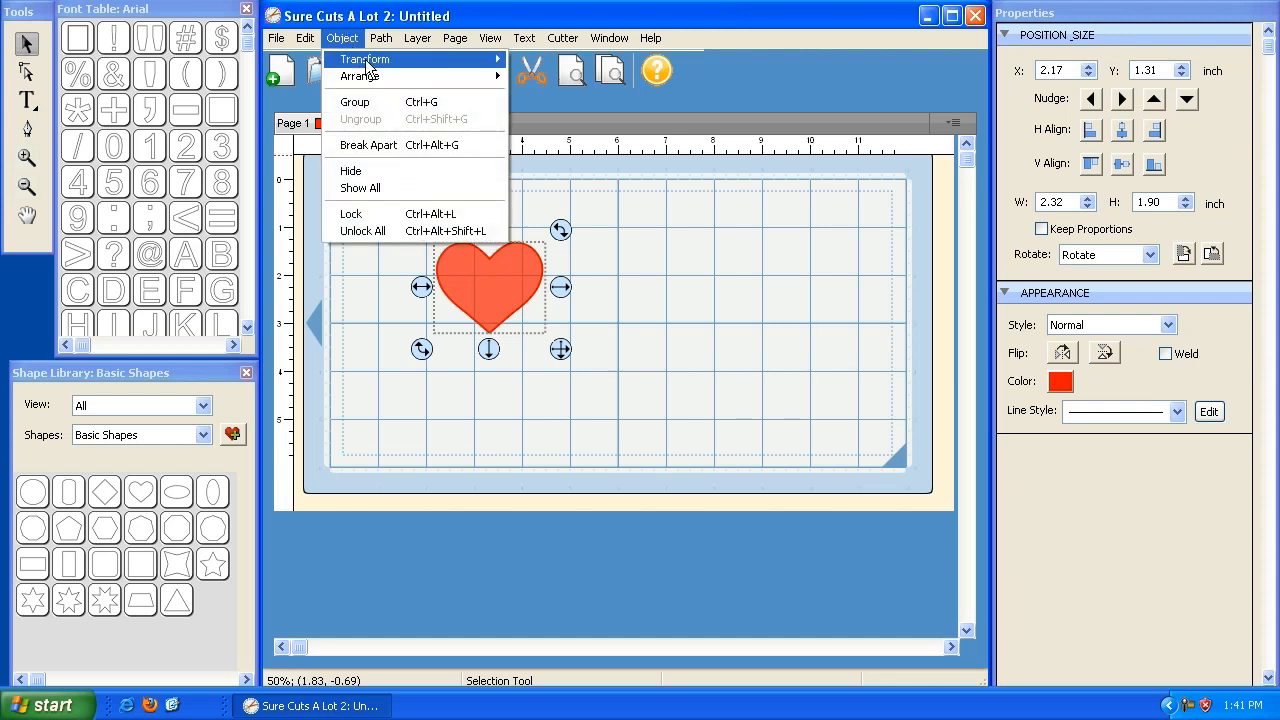
click(546, 95)
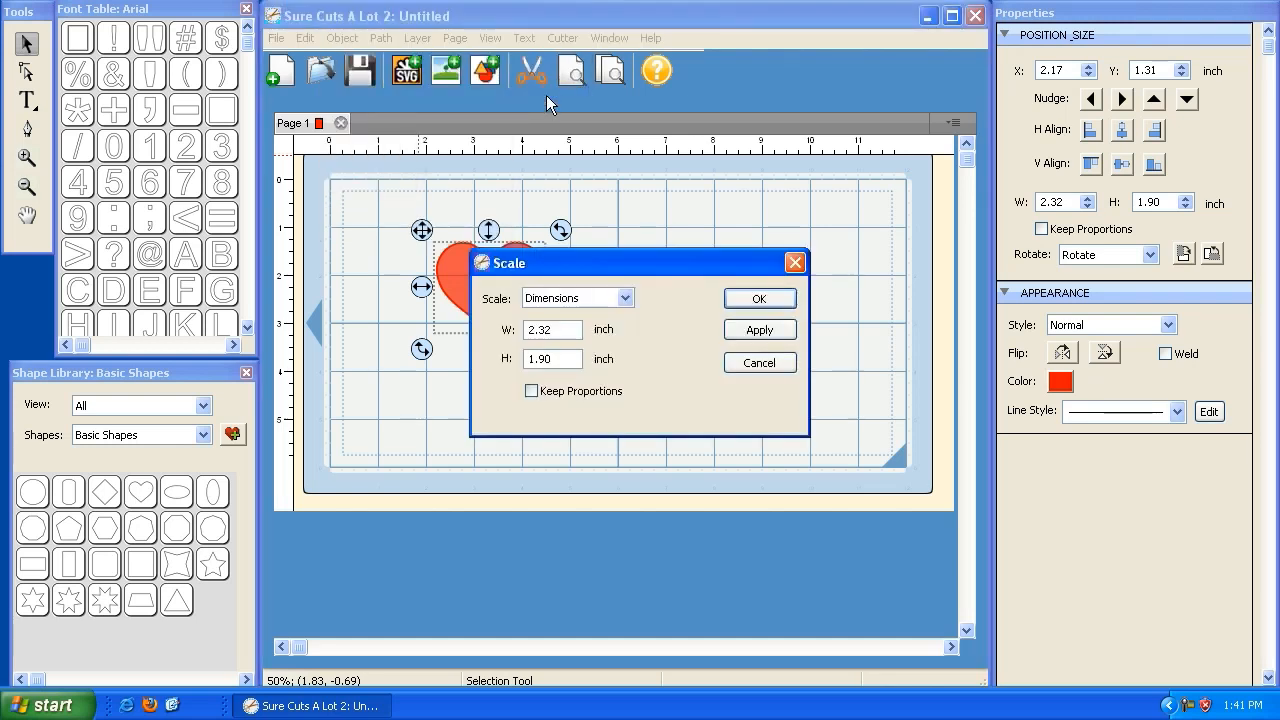
drag(596, 262, 765, 227)
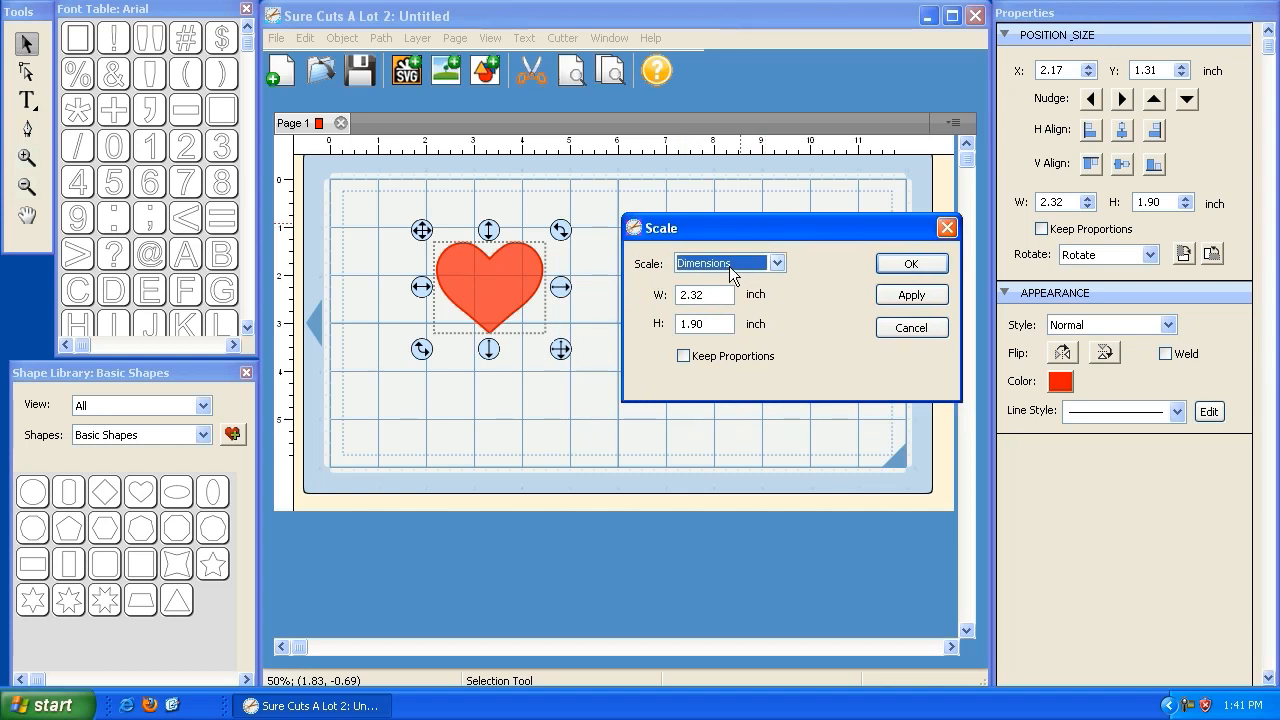
click(738, 263)
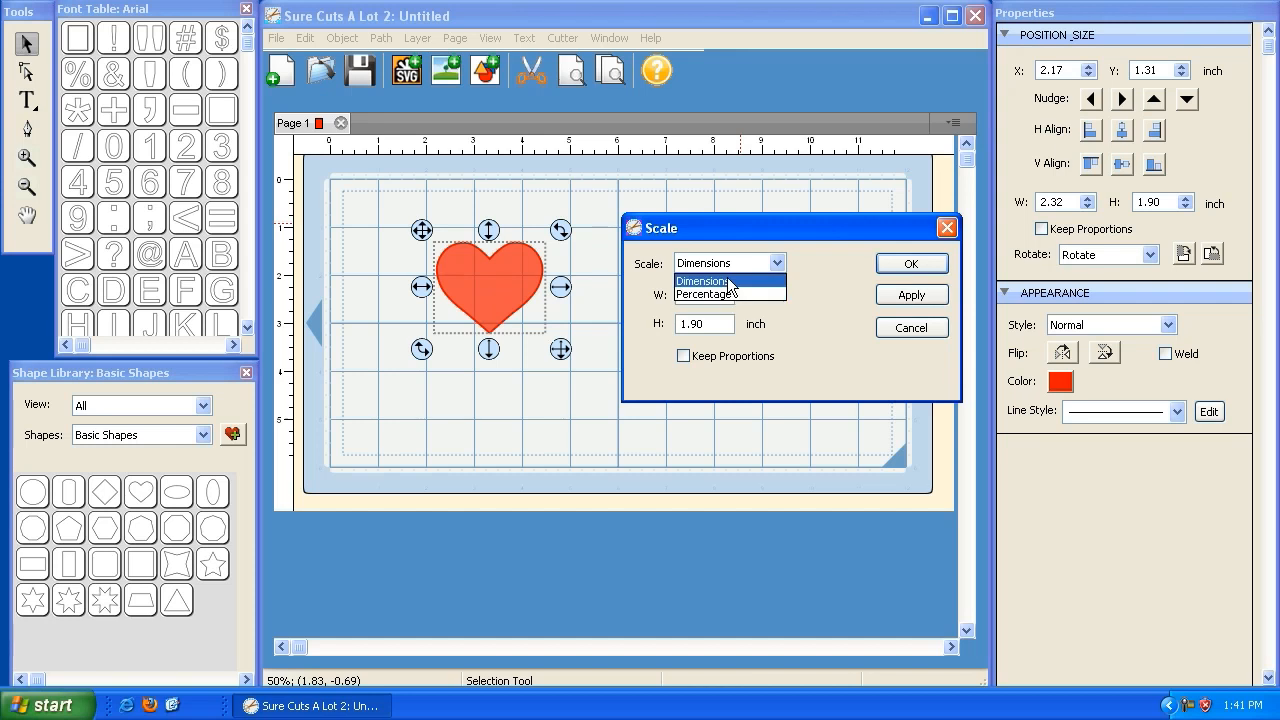
click(719, 280)
drag(715, 292, 671, 325)
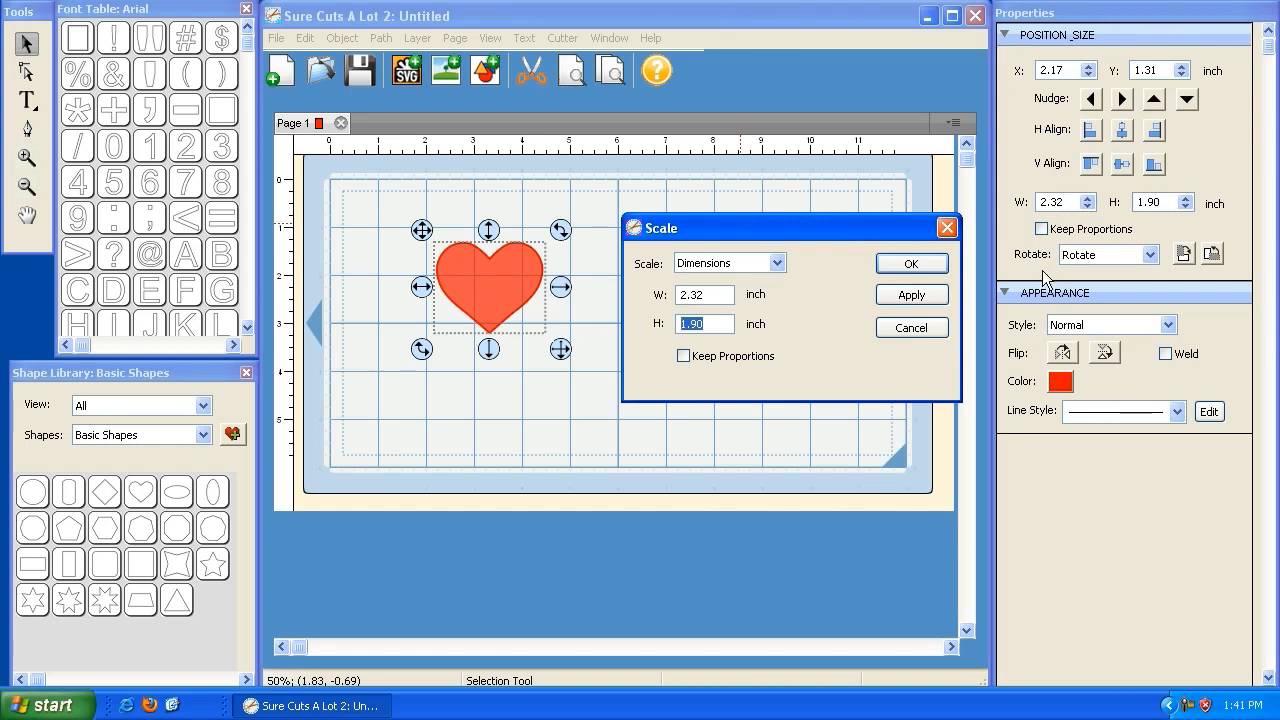
click(682, 356)
drag(726, 296, 667, 294)
text(4)
click(907, 296)
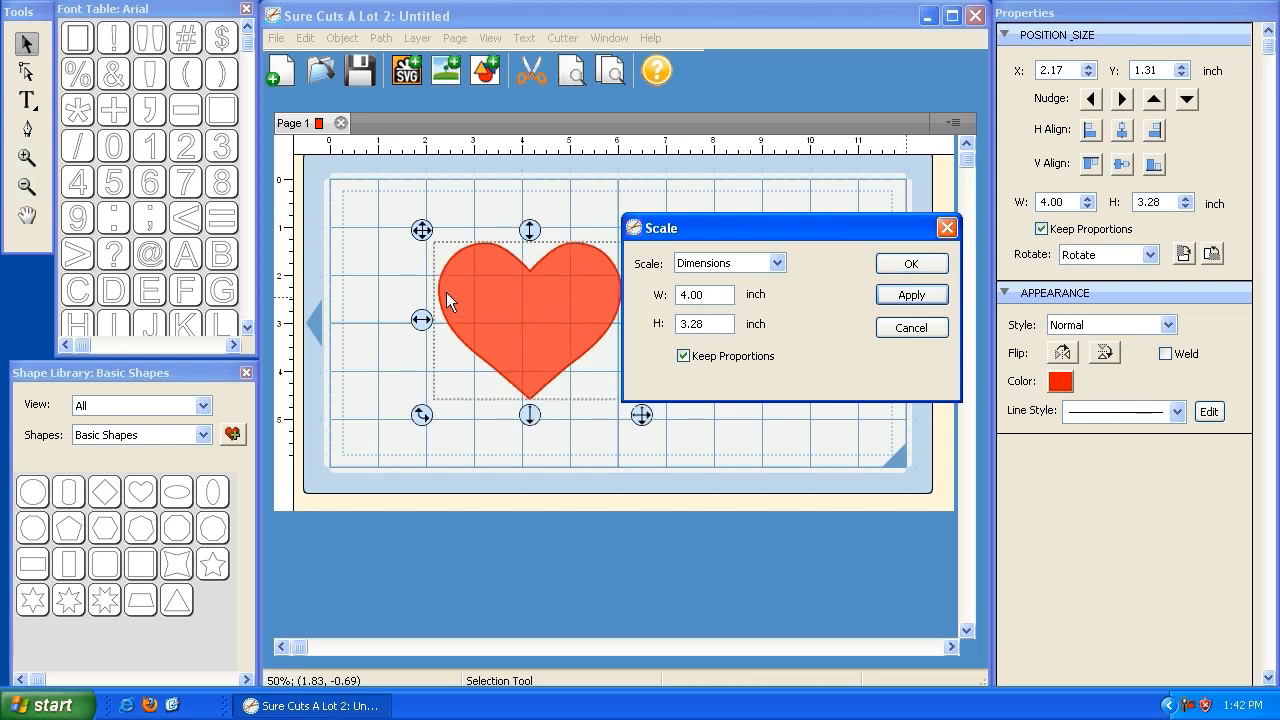
double_click(709, 325)
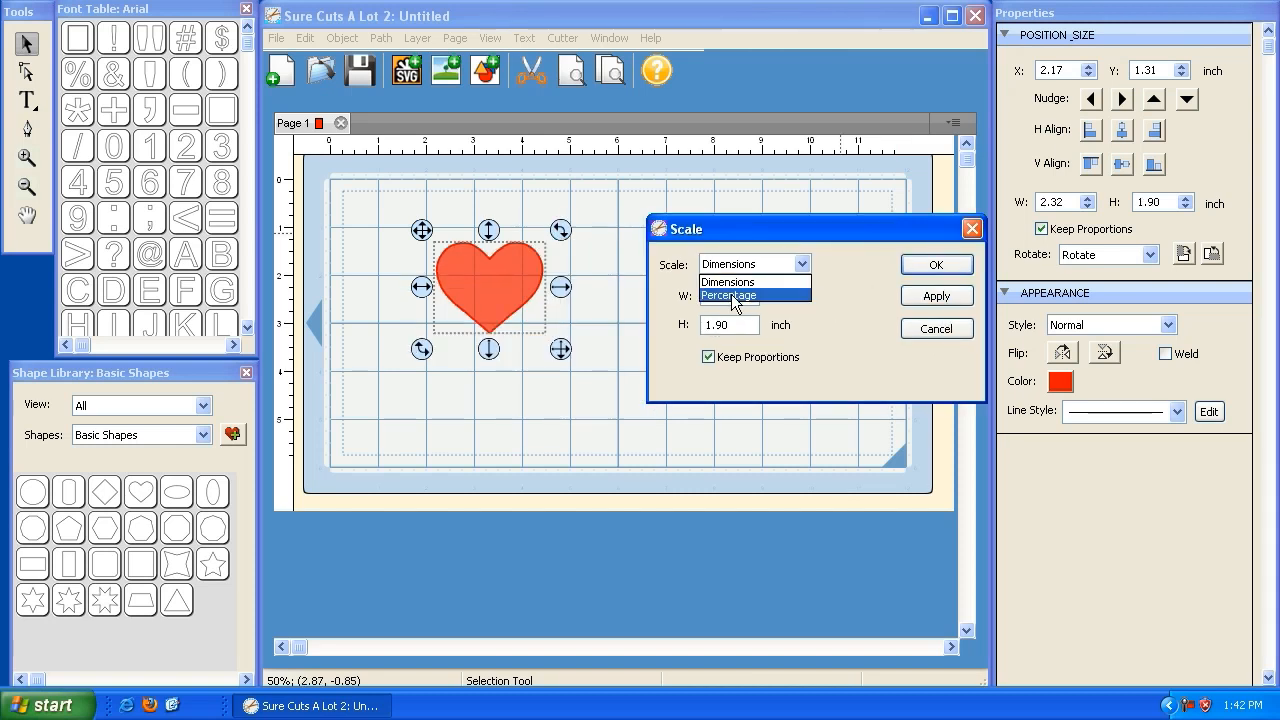
Scale the heart by percentage to 400% in both width and height, and accept the scaling.
click(731, 294)
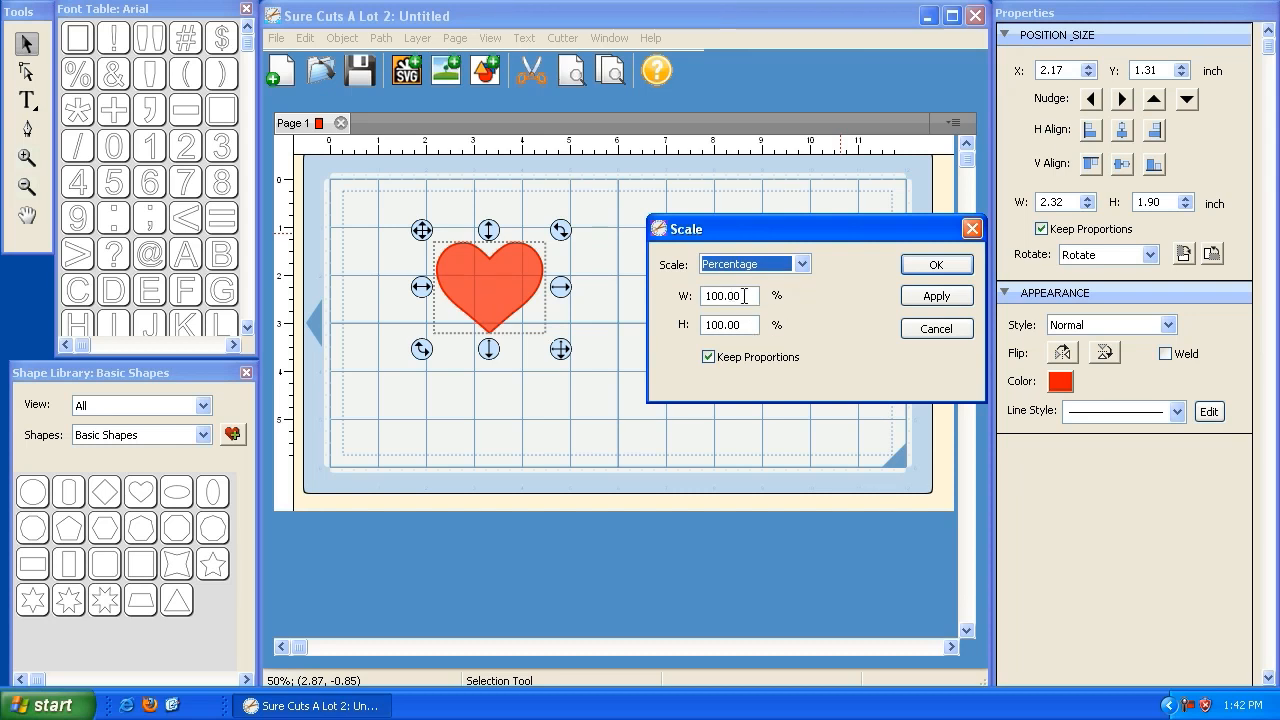
click(935, 296)
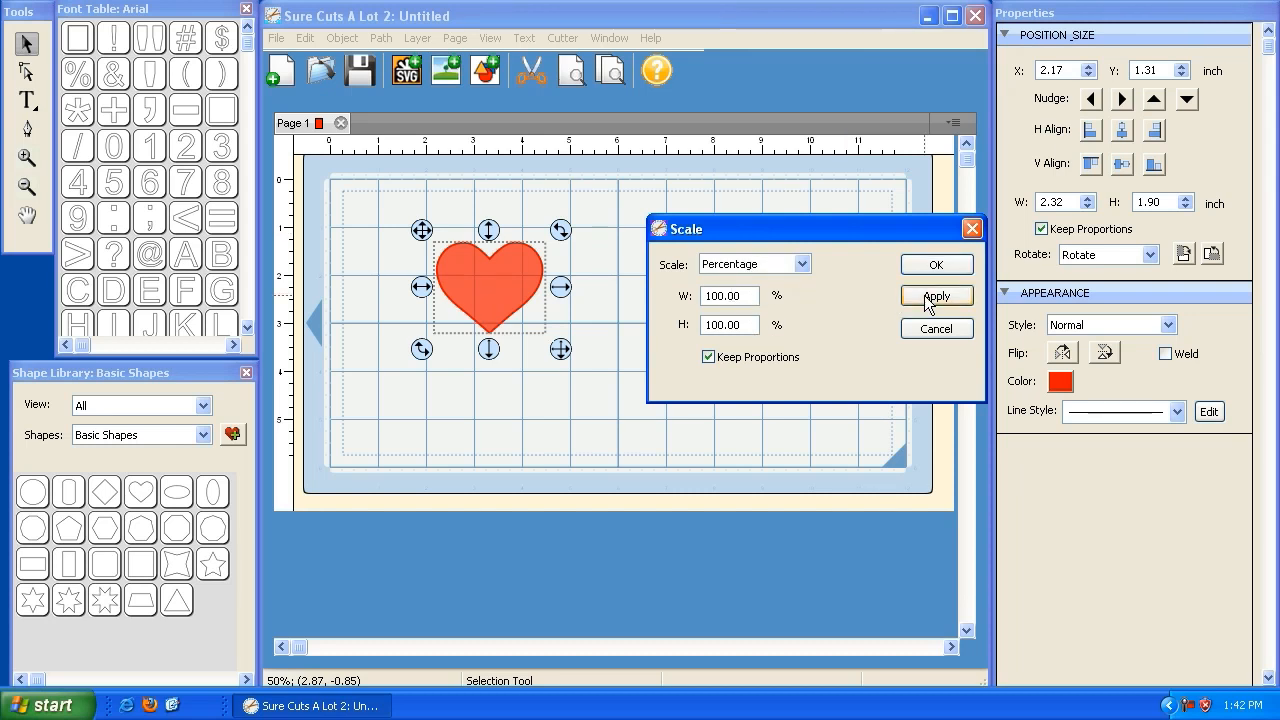
double_click(749, 297)
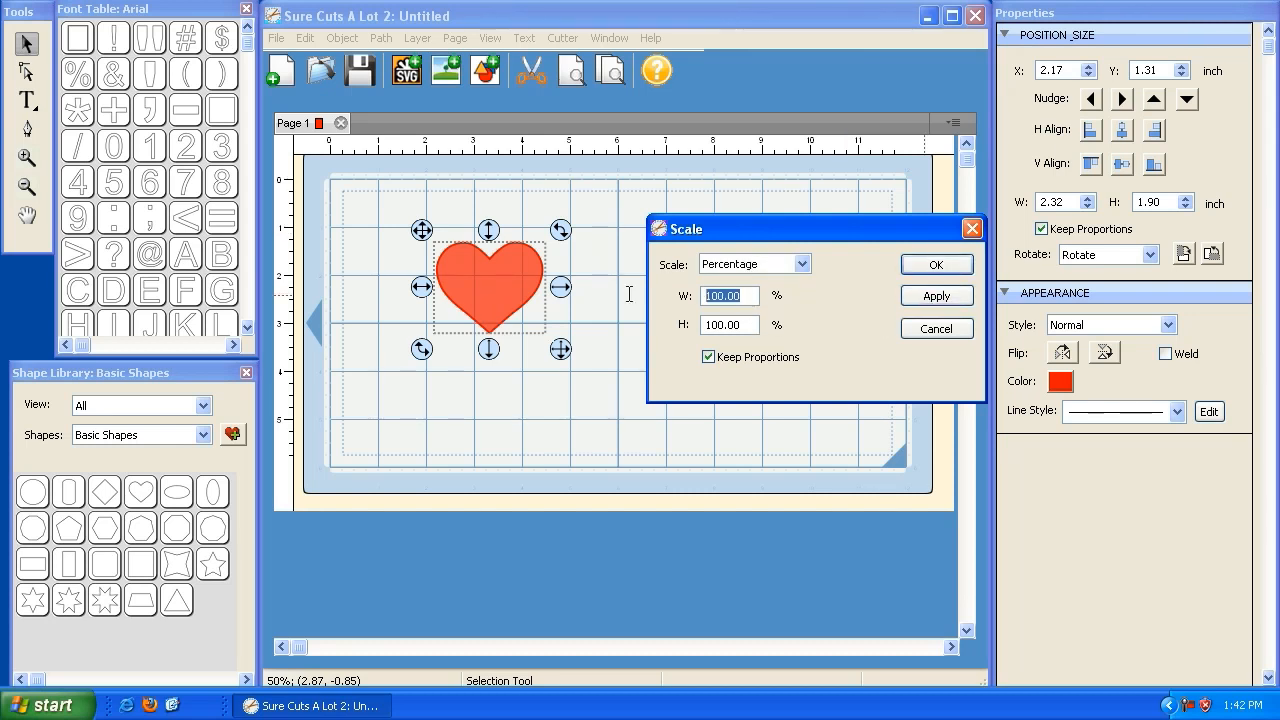
text(400)
drag(748, 325, 680, 325)
text(0)
key(BackSpace)
text(400)
click(936, 296)
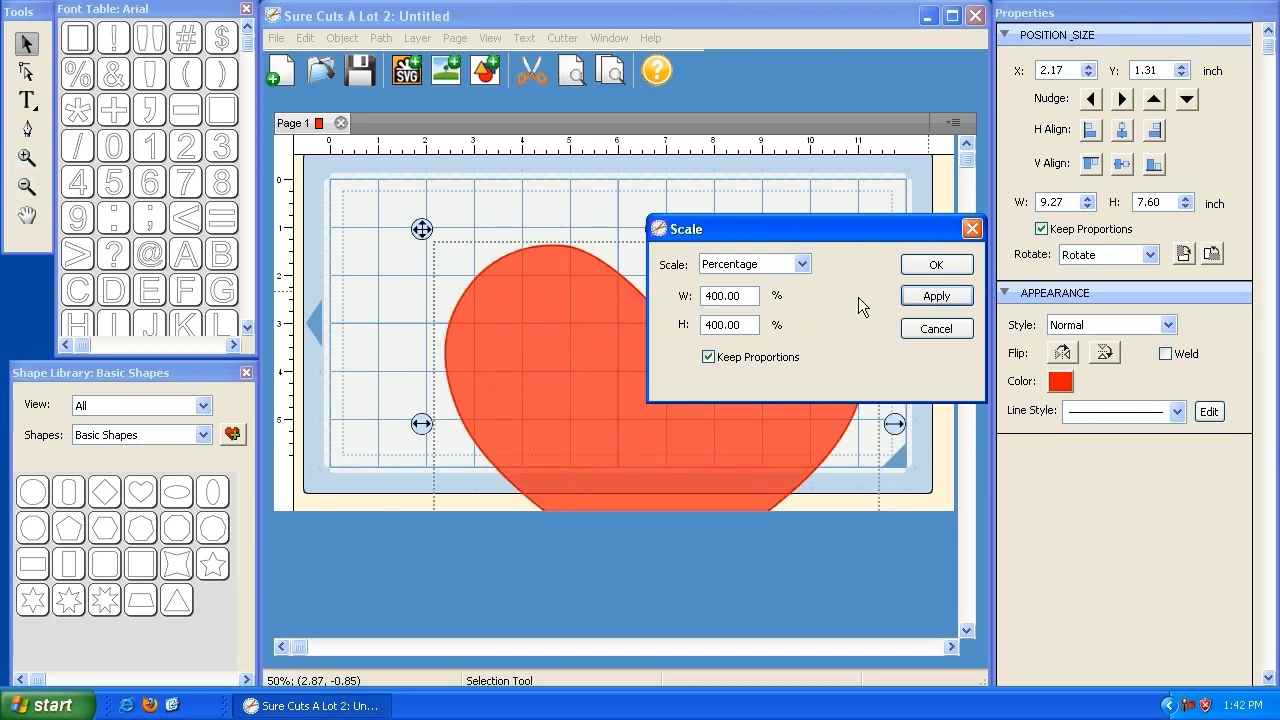
click(937, 266)
Move the enlarged heart to about X 0.83, Y -0.54 inches, and delete it from the mat.
drag(421, 228, 360, 142)
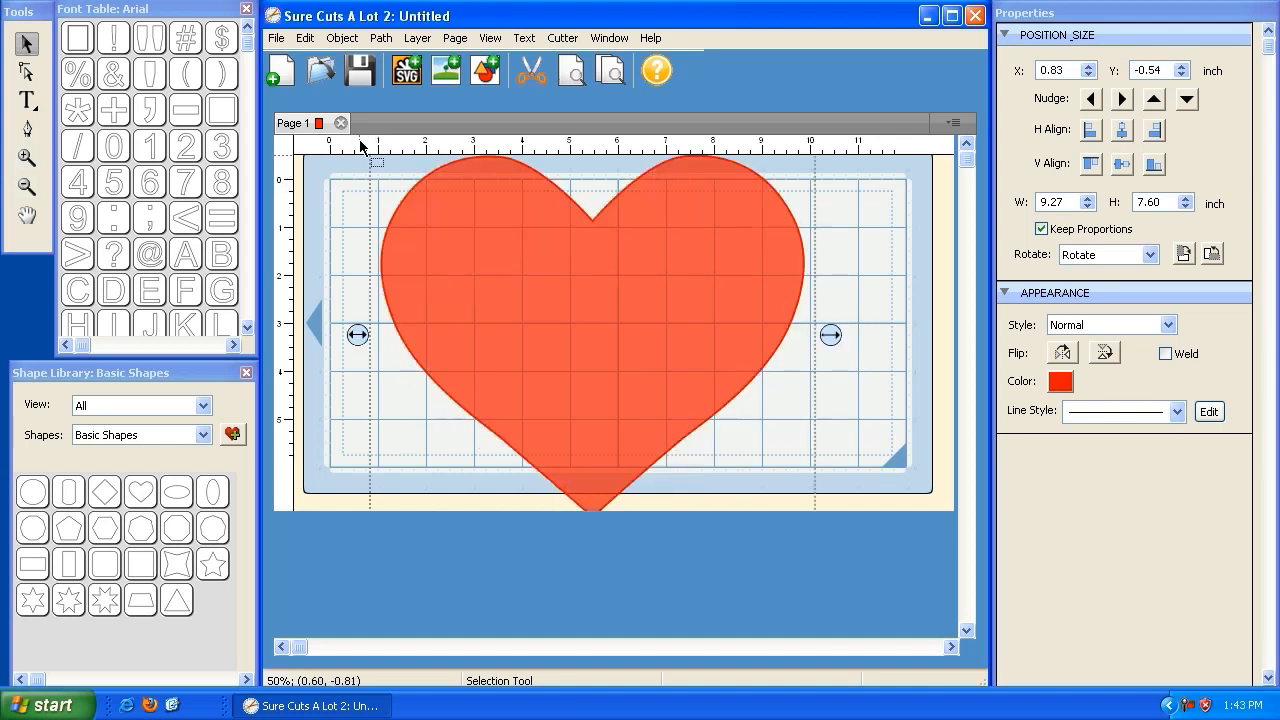
key(Delete)
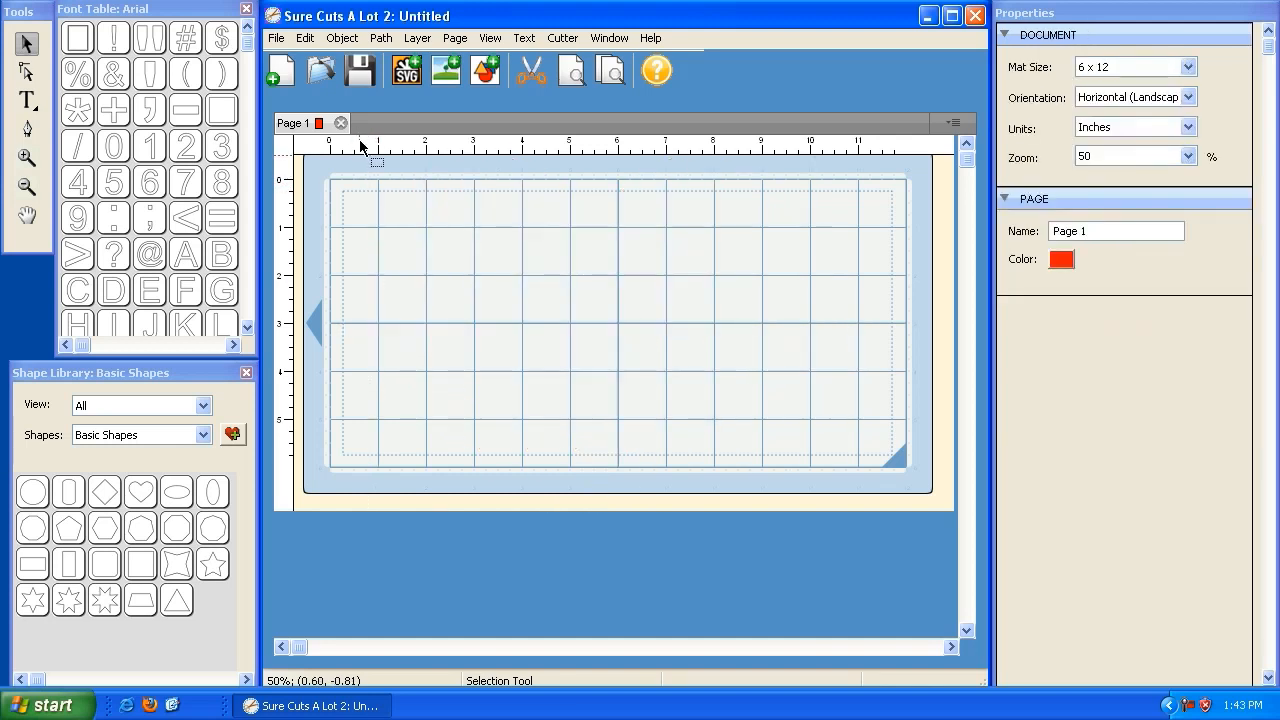
click(341, 39)
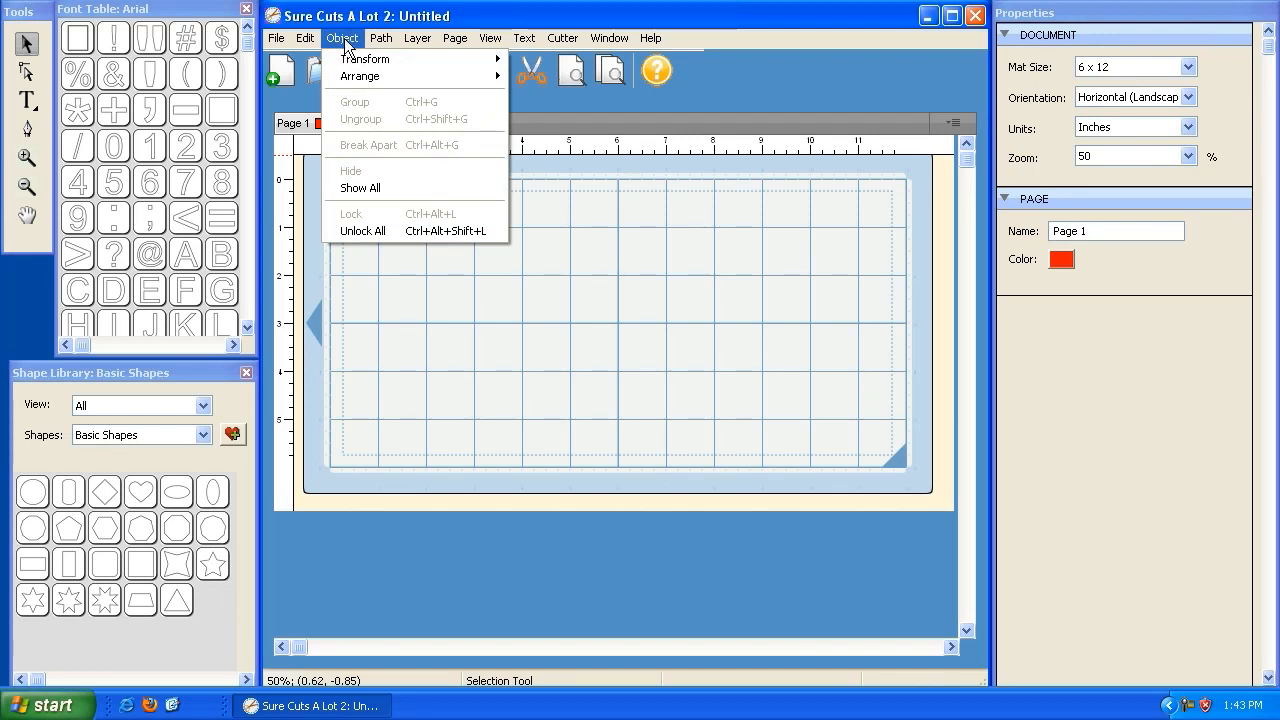
mouse_move(348, 83)
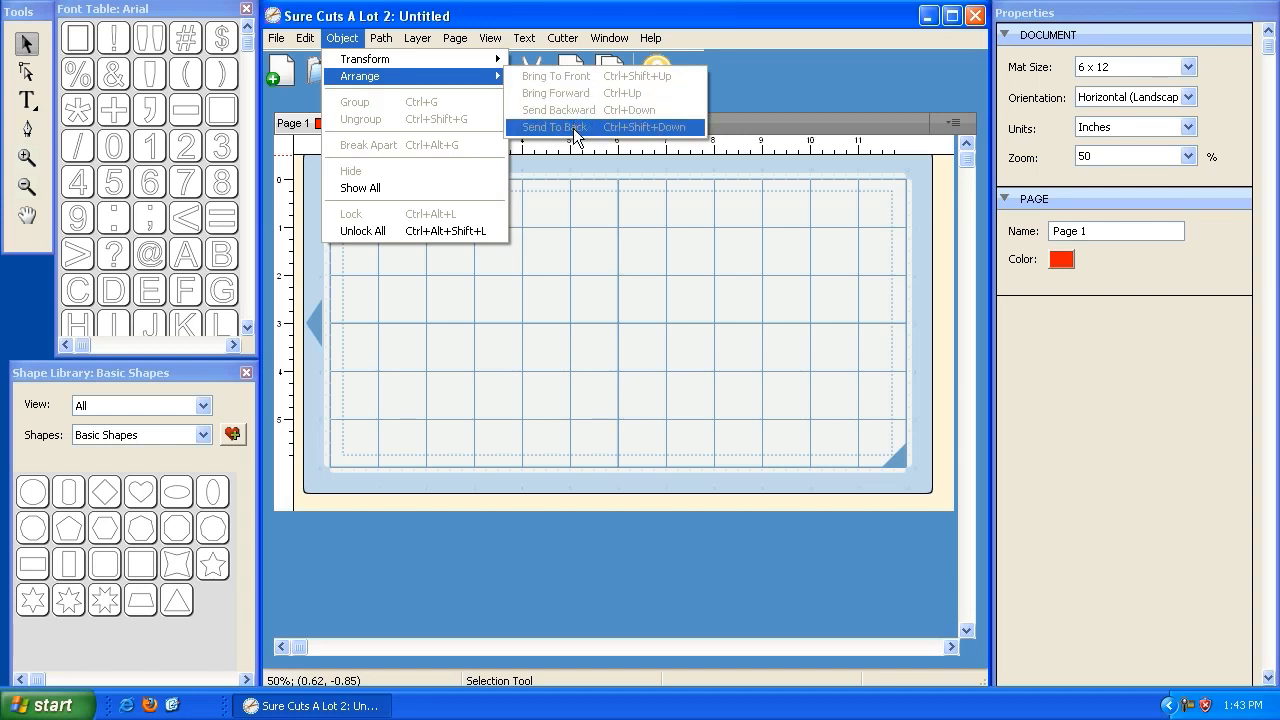
click(530, 38)
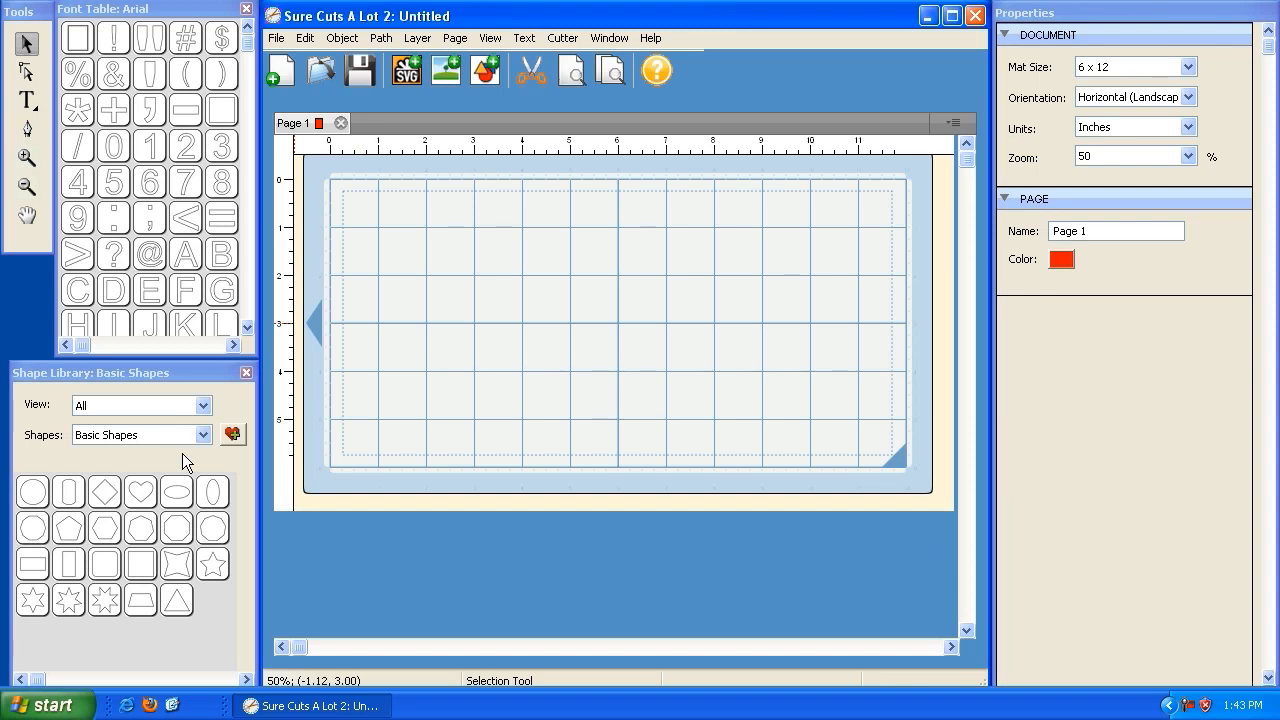
Add a new heart, enlarged to about 5.78 by 4.73 inches and moved near the middle of the mat.
click(143, 493)
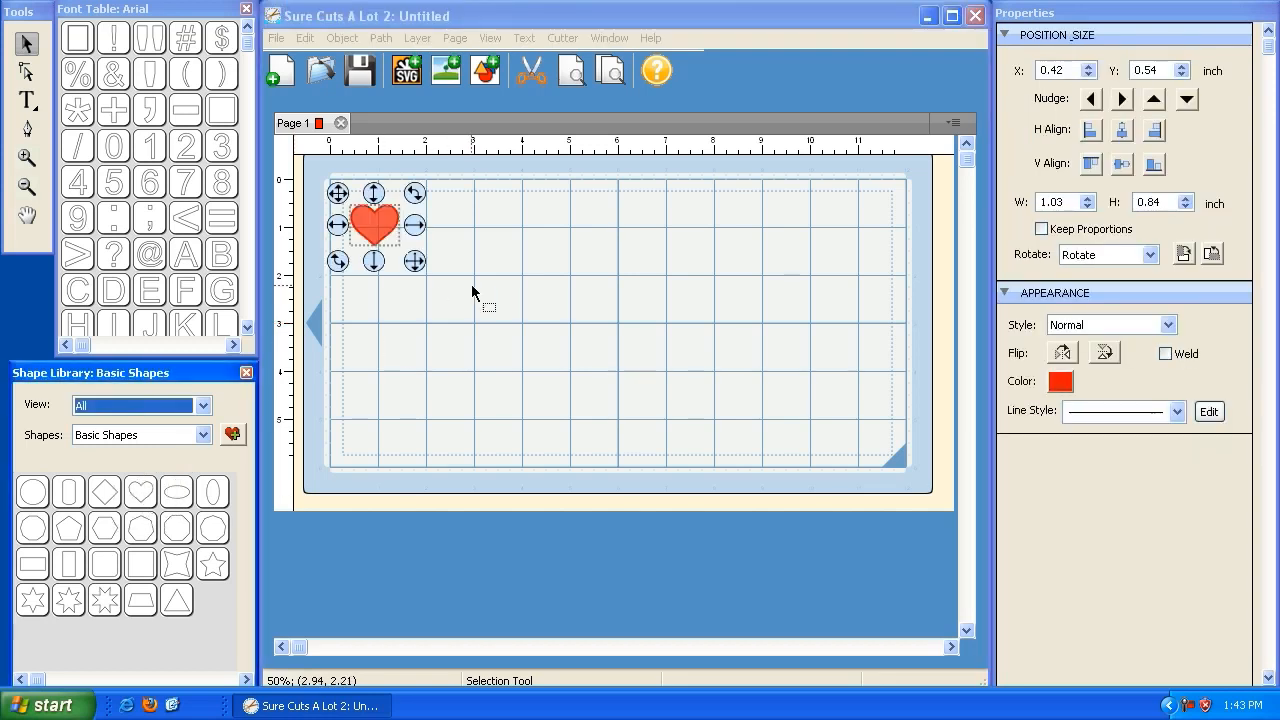
drag(418, 268, 652, 452)
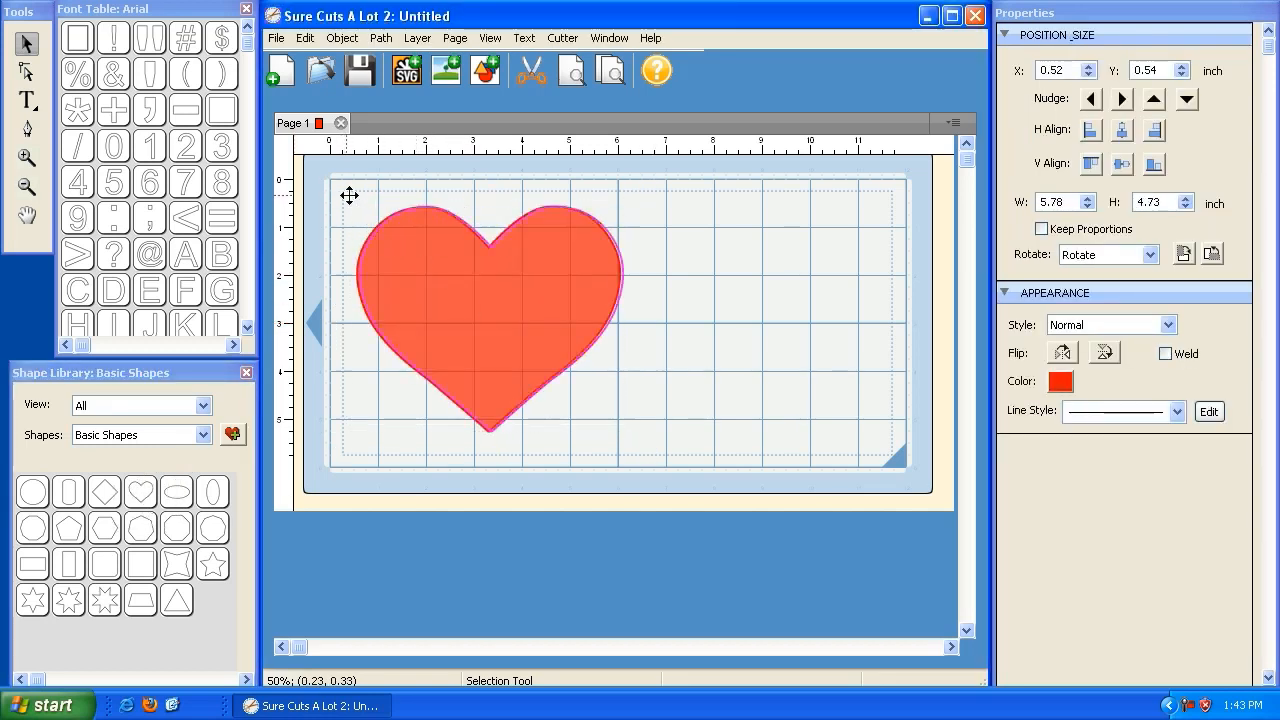
drag(336, 194, 451, 207)
click(375, 246)
Add the text LOVE, enlarged to about 3.48 by 1.20 inches and placed over the heart at about X 4.07, Y 2.02 inches.
click(27, 100)
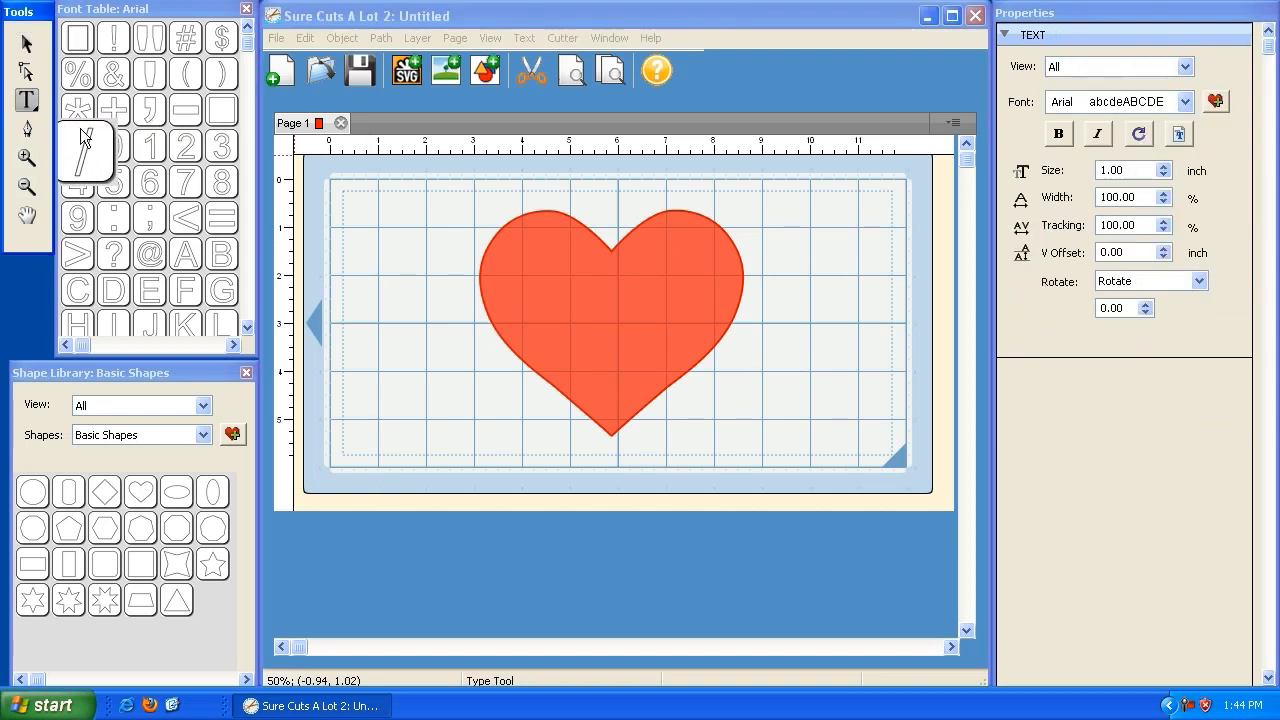
click(386, 412)
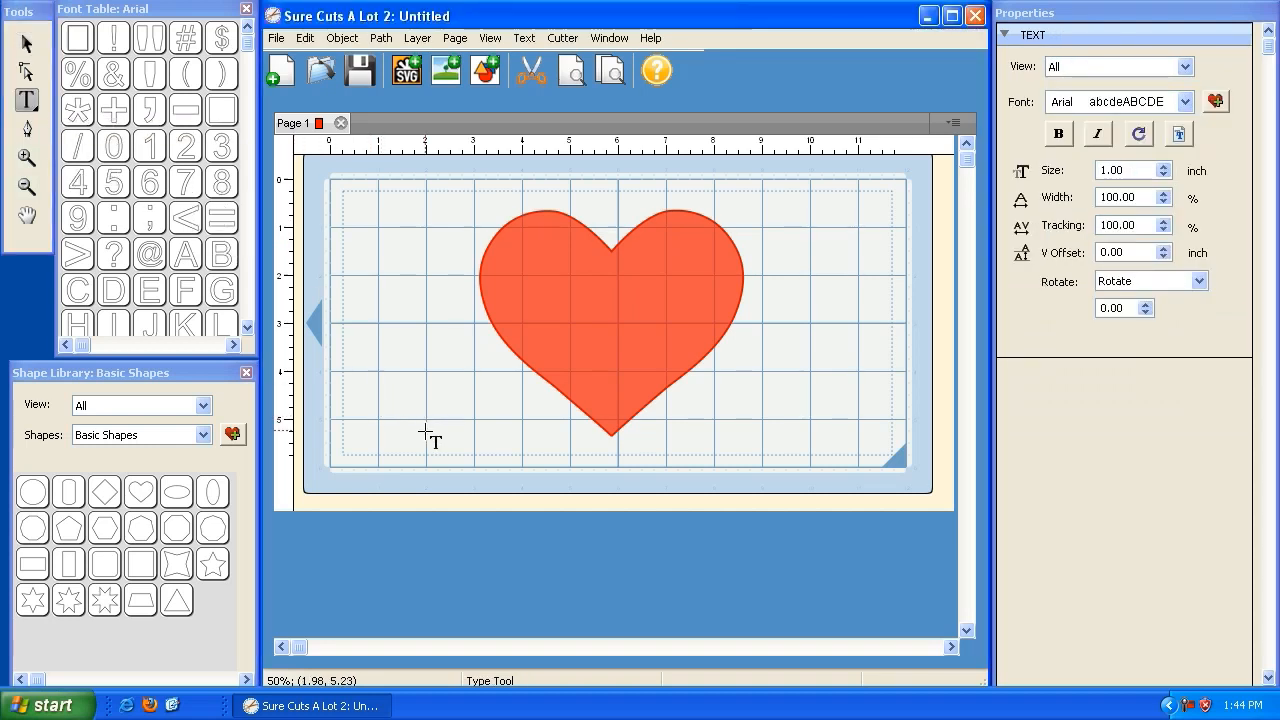
text(LOVE)
click(27, 44)
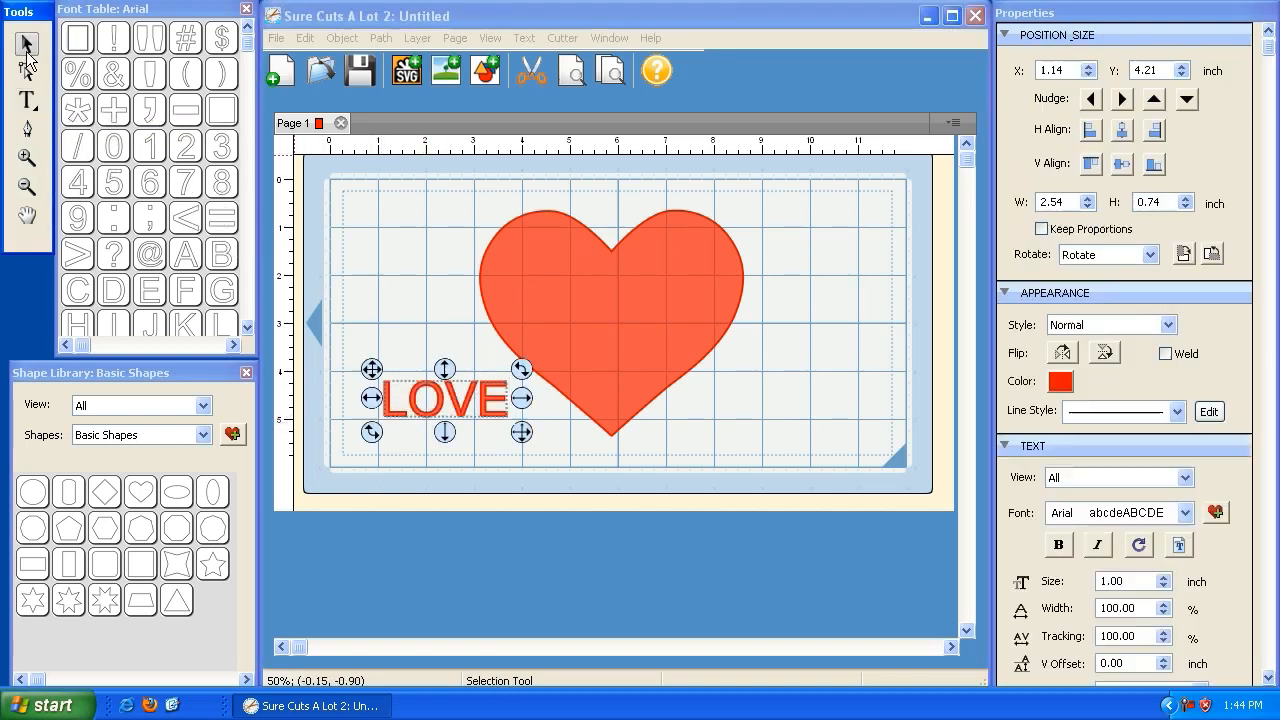
drag(521, 431, 566, 457)
drag(371, 370, 510, 258)
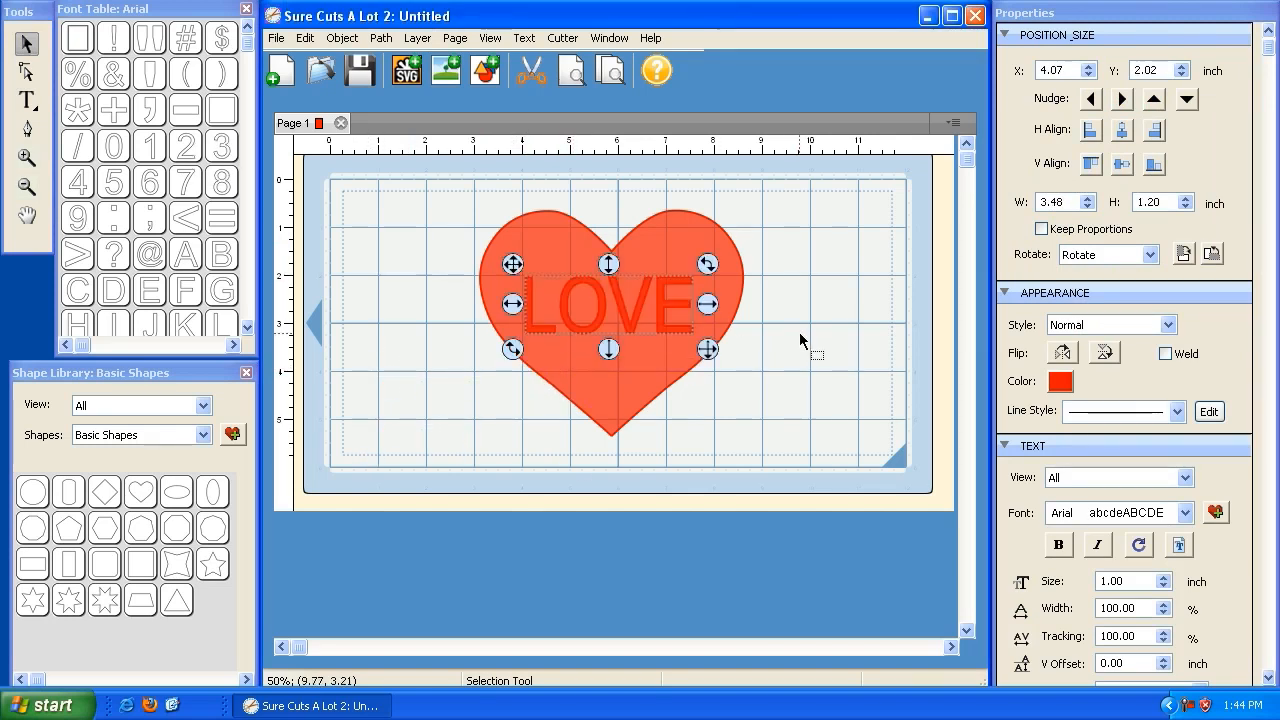
Shrink the heart to about 1.67 by 1.37 inches and move it to about X 4.94, Y 1.96, within the LOVE text.
click(798, 332)
click(628, 318)
click(649, 396)
click(615, 388)
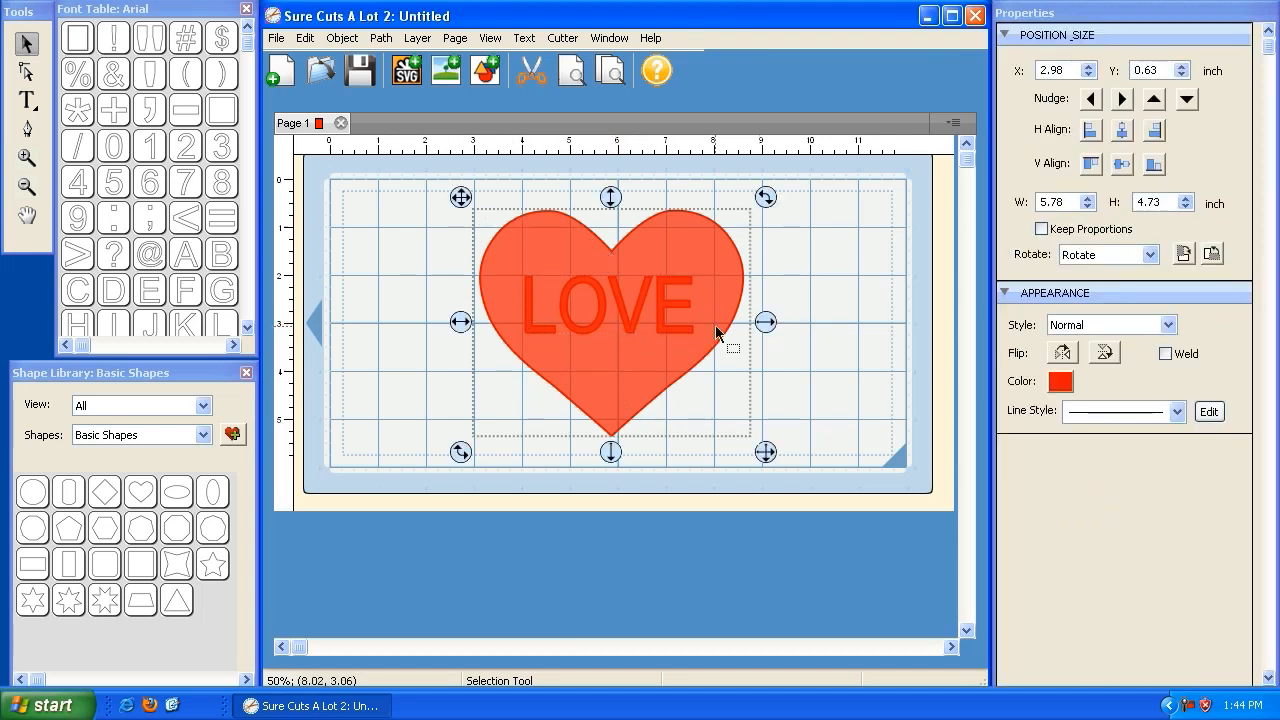
drag(765, 452, 641, 285)
drag(458, 192, 518, 235)
drag(697, 388, 644, 346)
drag(518, 235, 555, 255)
drag(676, 363, 660, 349)
click(555, 263)
Move the LOVE text slightly to about X 4.03, Y 2.02 inches, and bring it to the front.
click(553, 325)
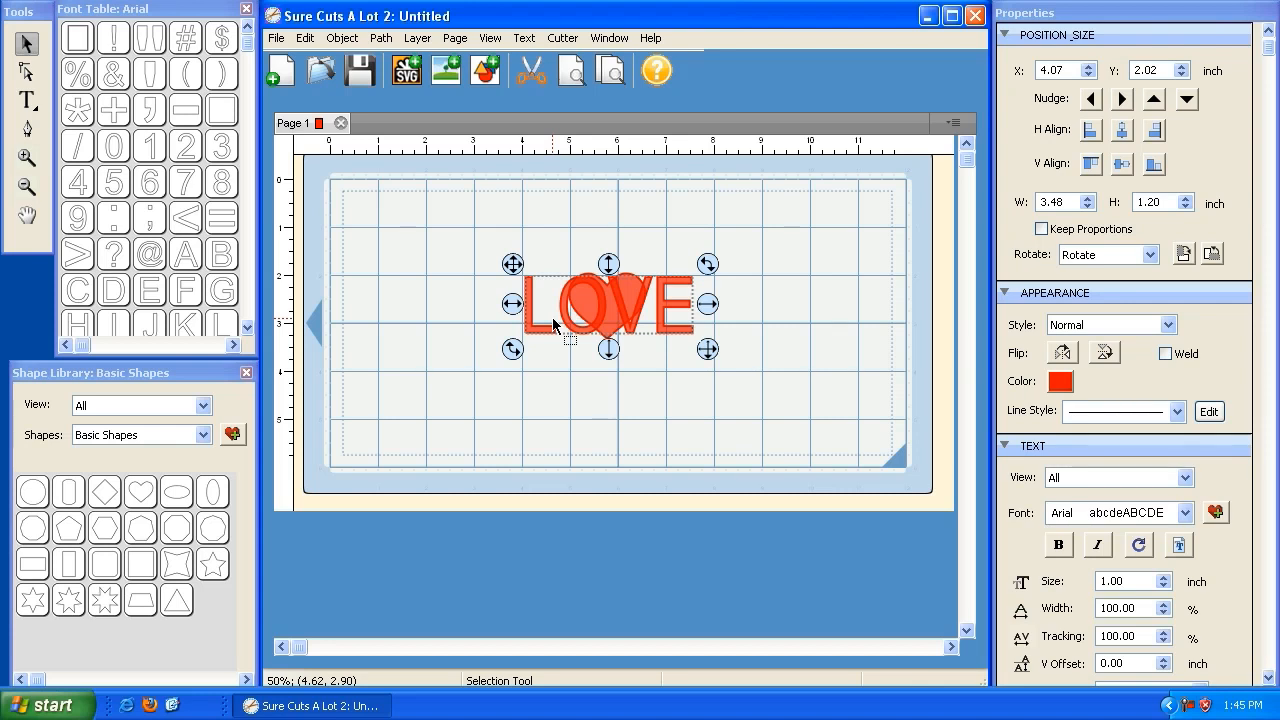
click(381, 38)
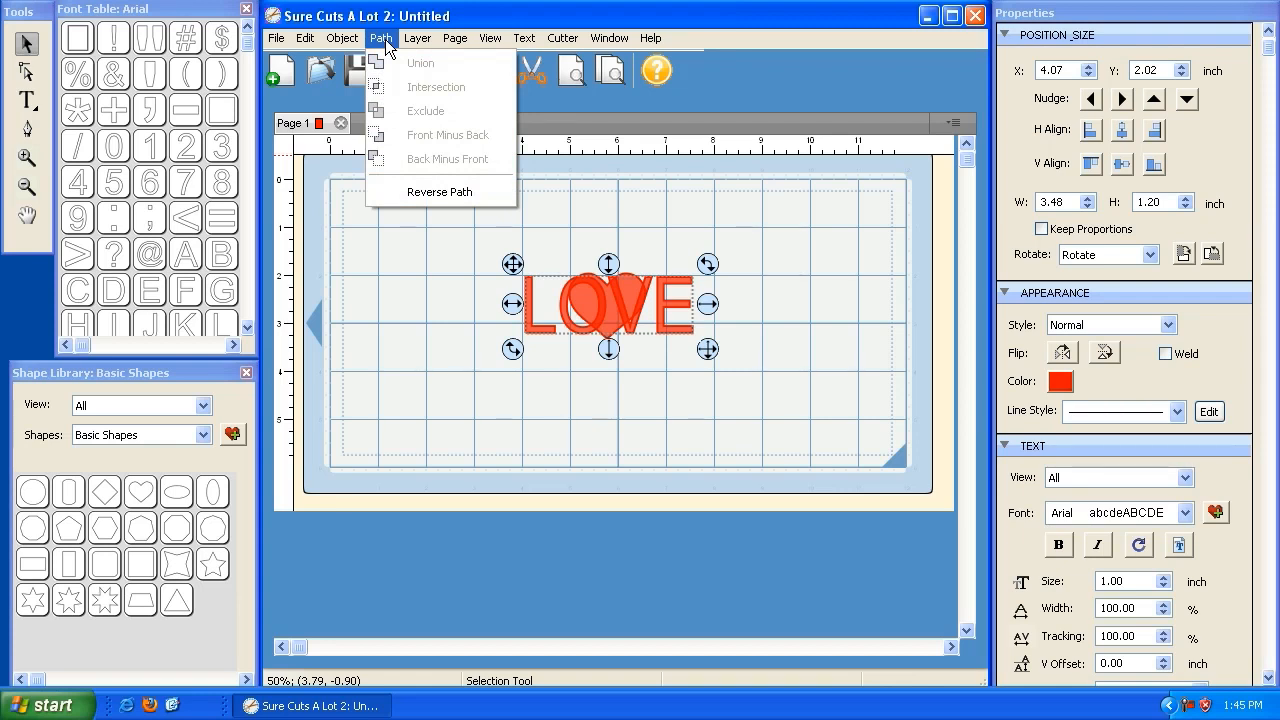
click(403, 16)
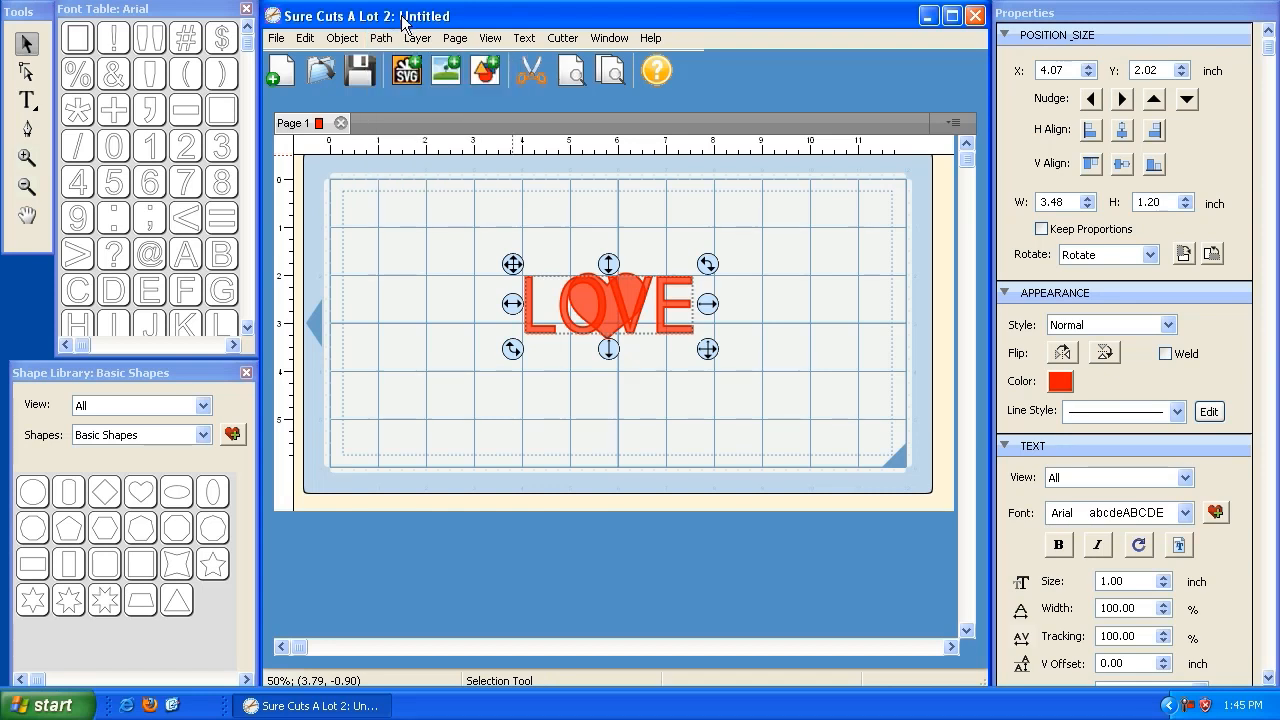
drag(511, 261, 508, 258)
click(341, 38)
mouse_move(367, 86)
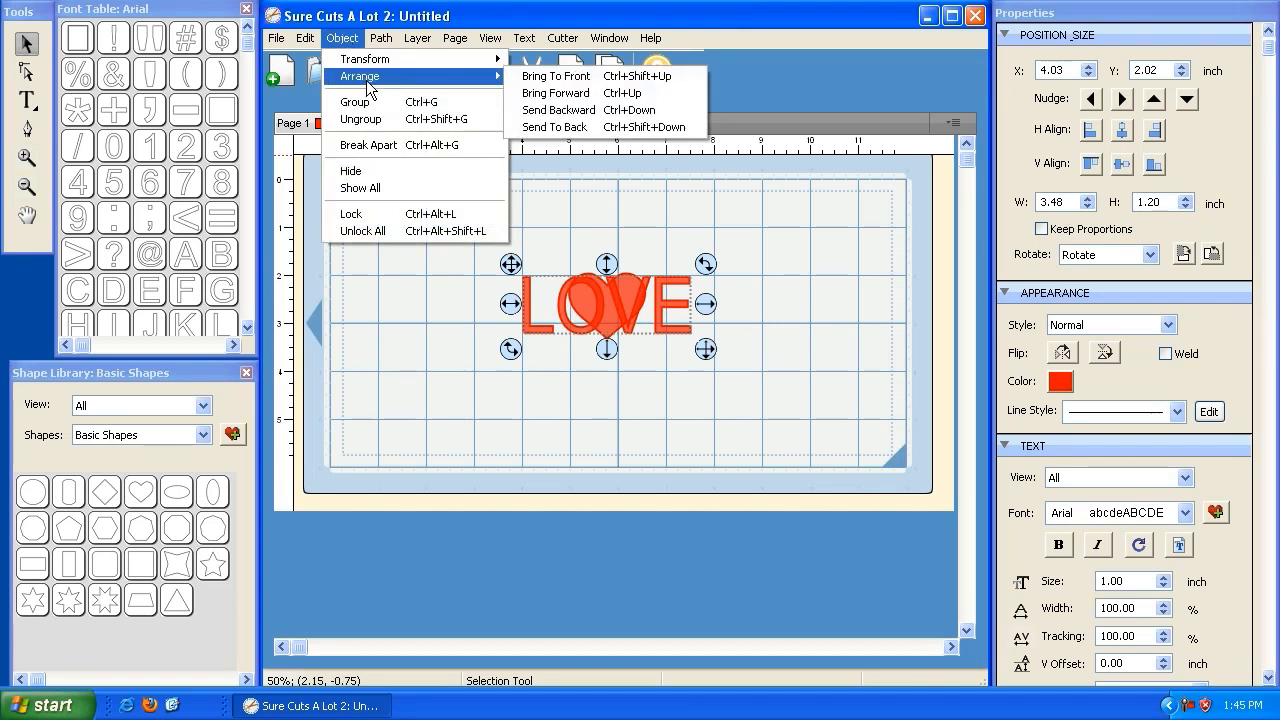
click(569, 77)
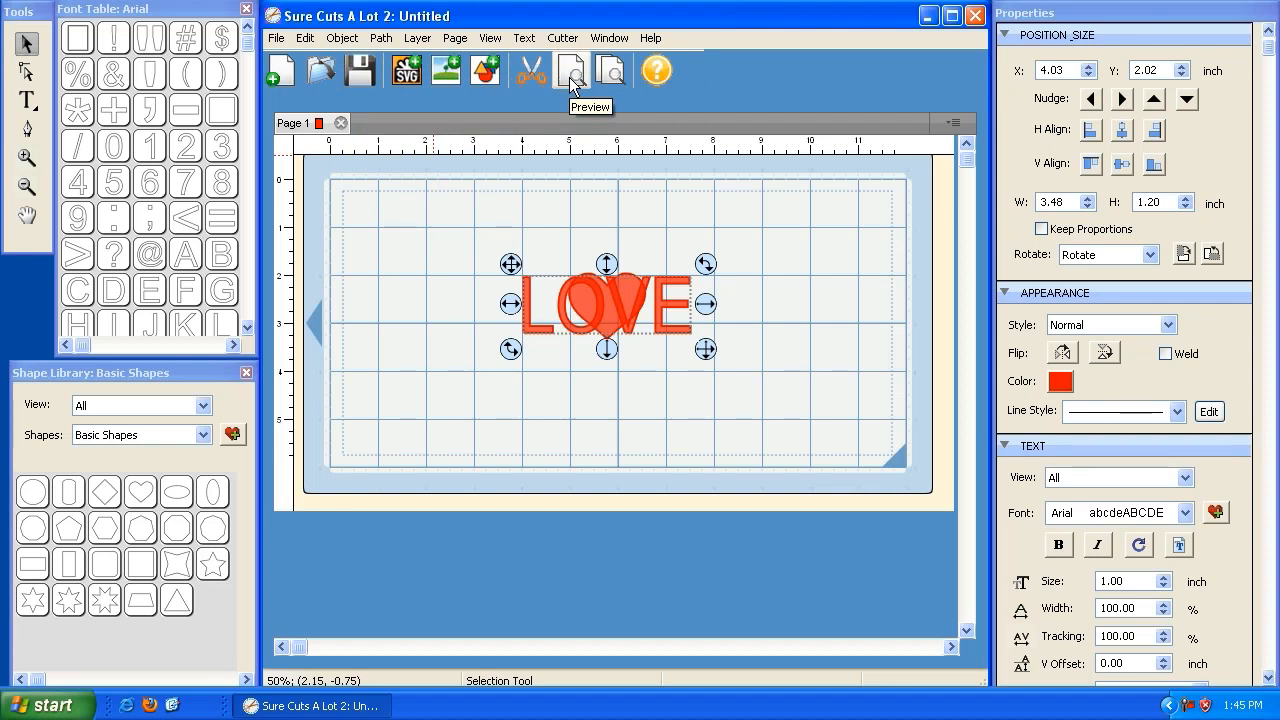
Send the LOVE text to the back, behind the small heart, and deselect it.
click(342, 38)
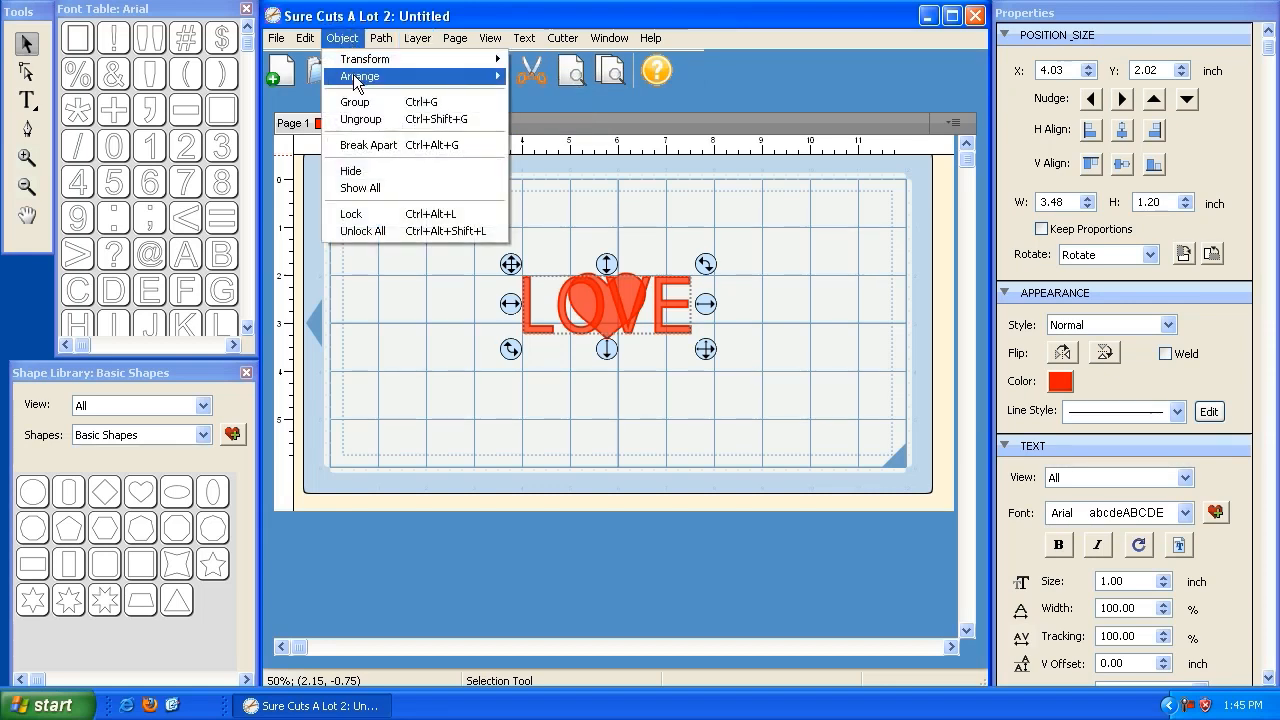
mouse_move(445, 84)
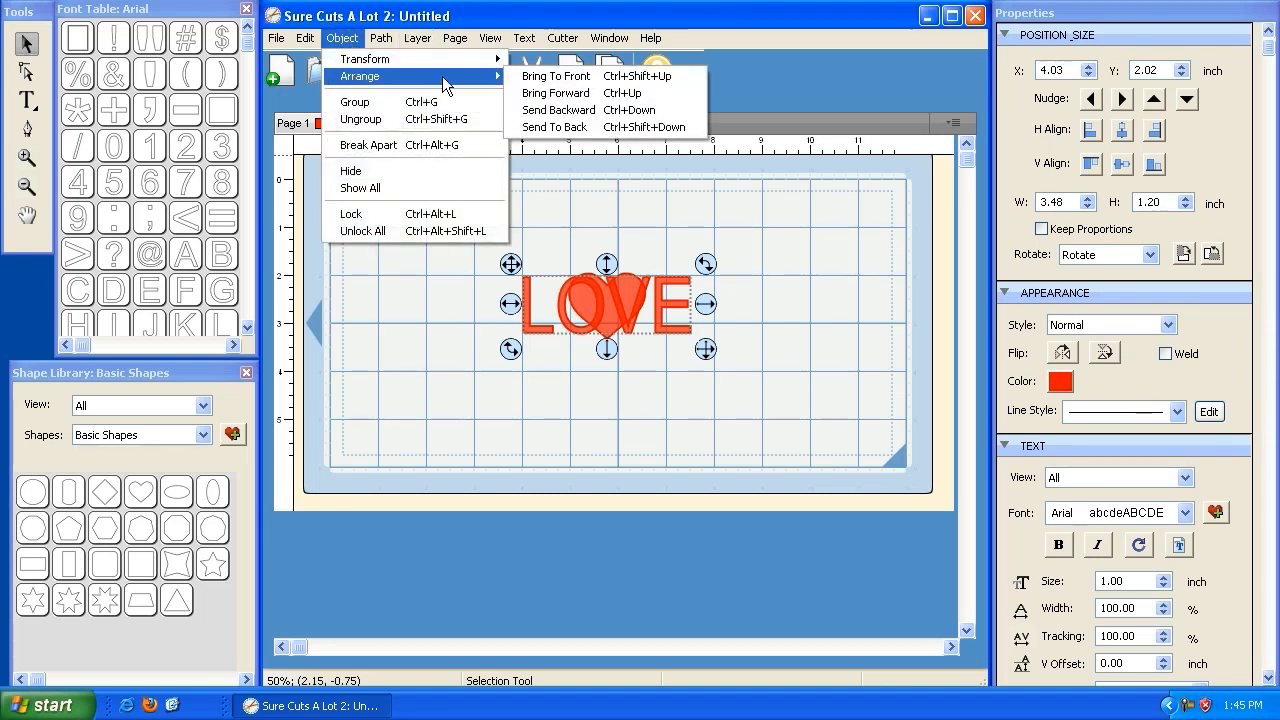
click(566, 128)
click(700, 380)
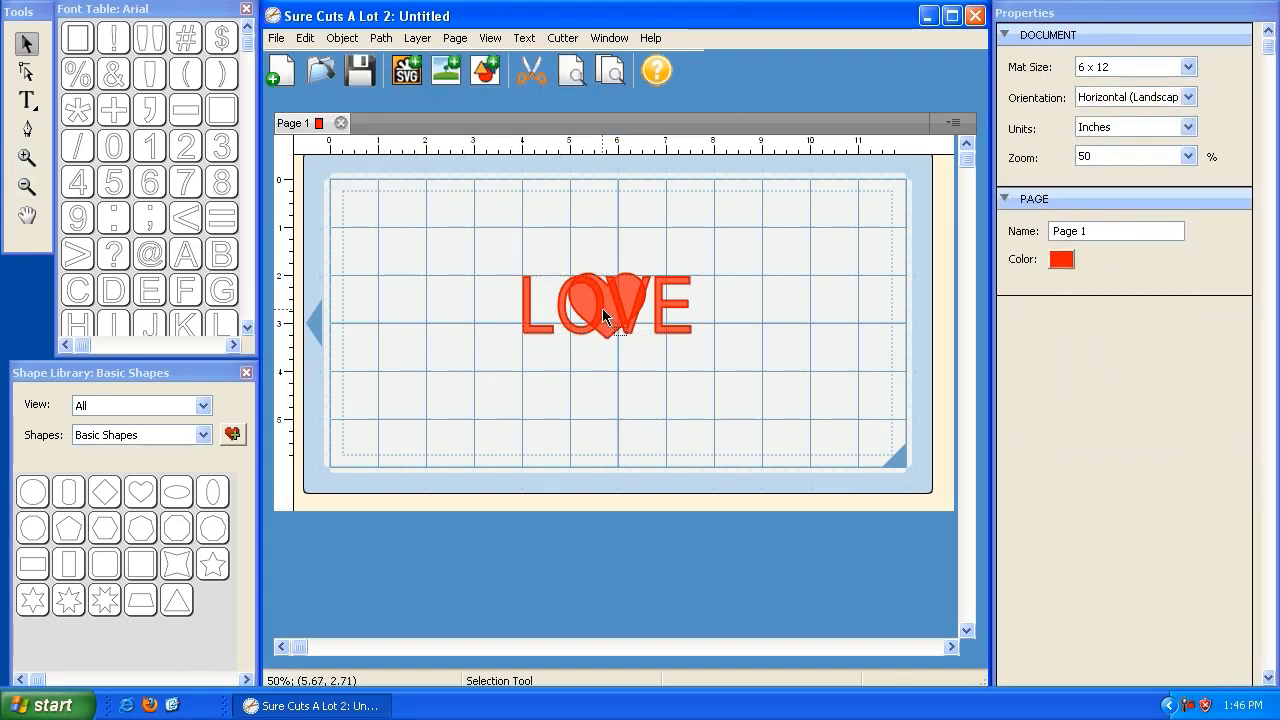
Select the small heart where it overlaps the text and send it to the back.
click(605, 311)
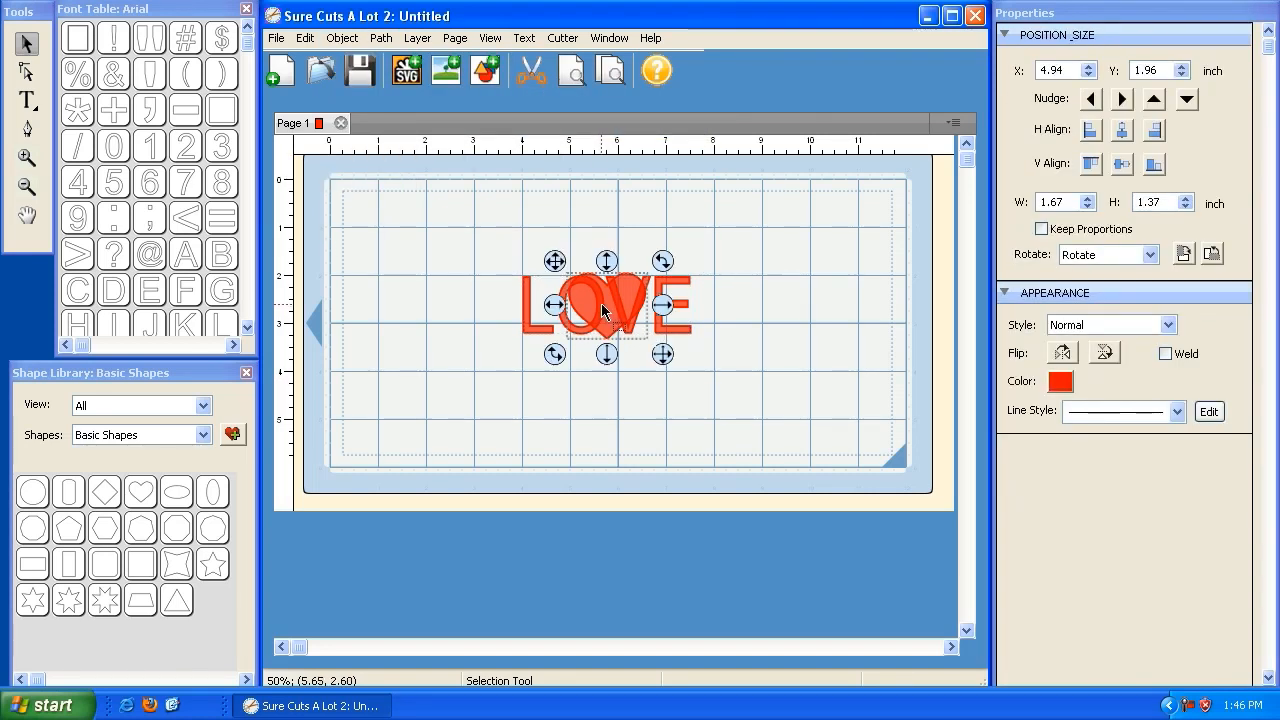
click(590, 365)
click(601, 305)
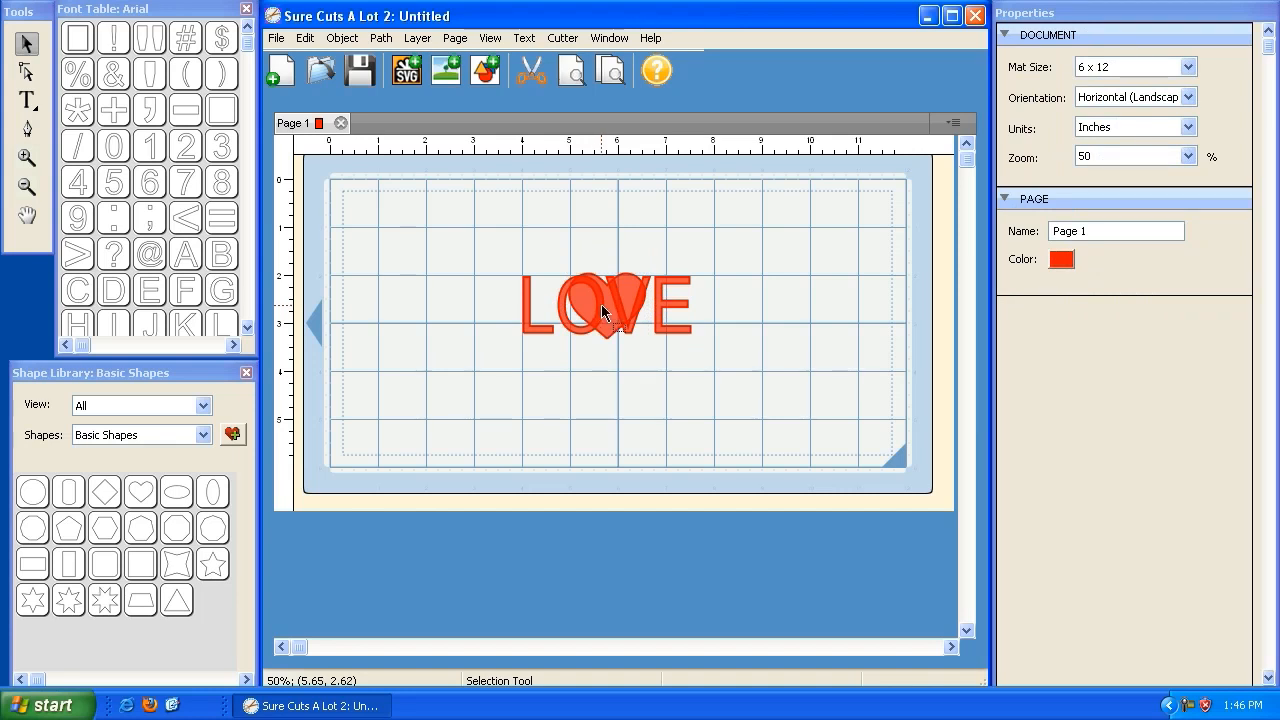
click(599, 305)
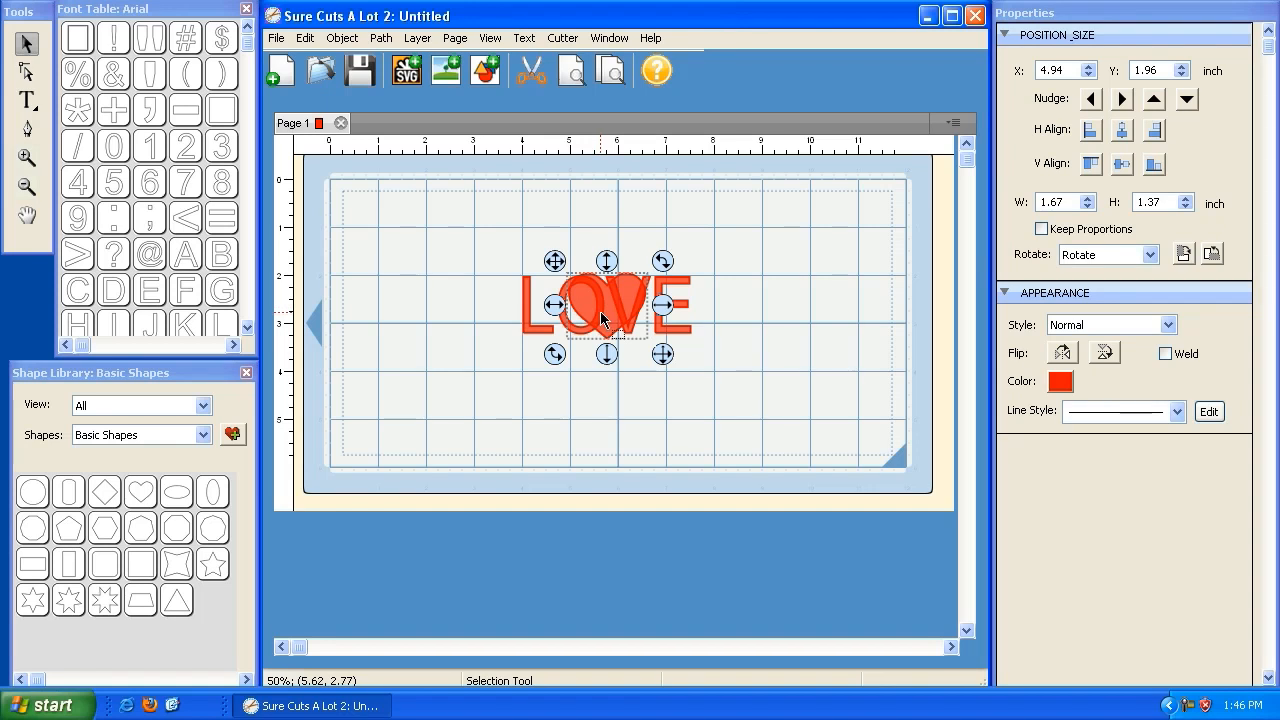
click(342, 38)
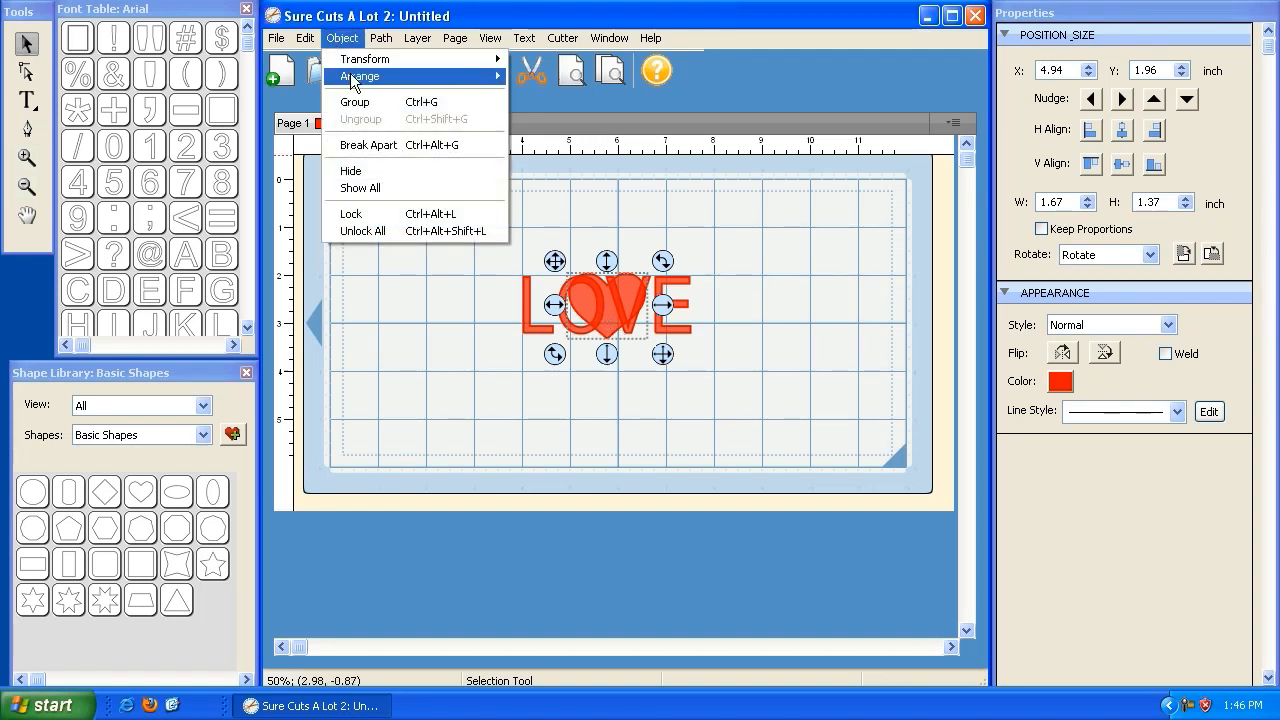
mouse_move(352, 80)
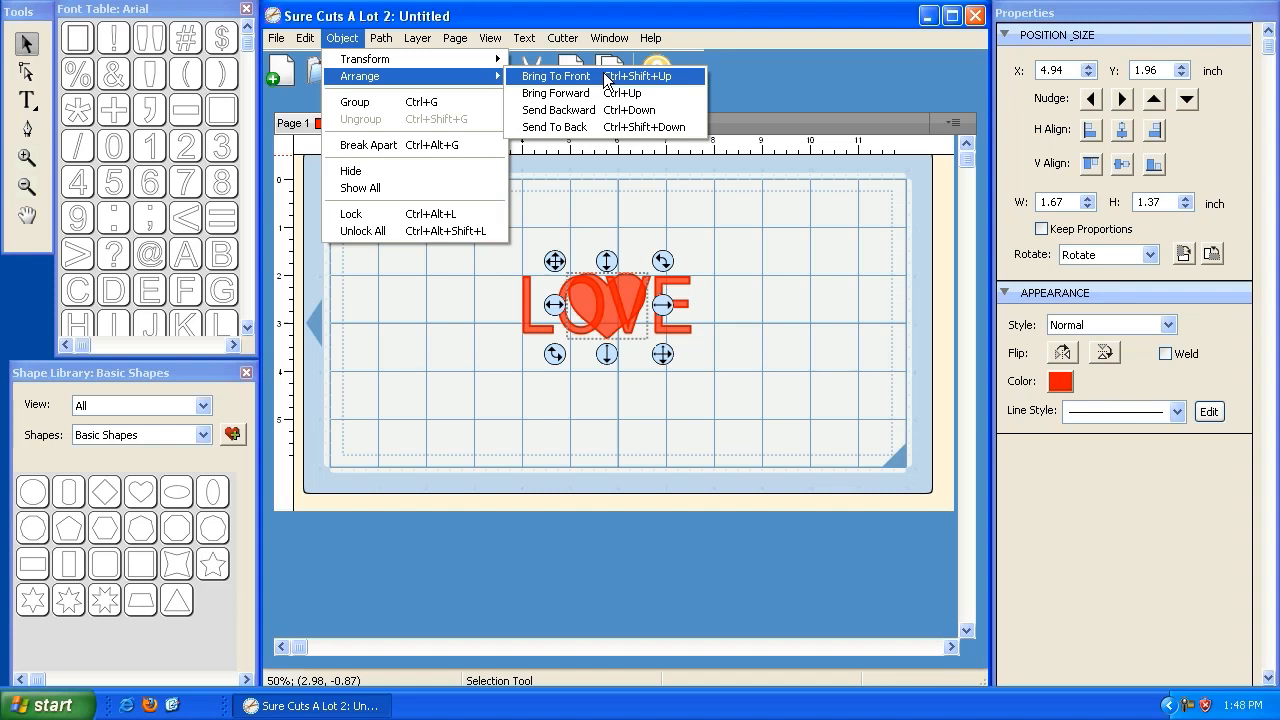
click(582, 128)
click(762, 221)
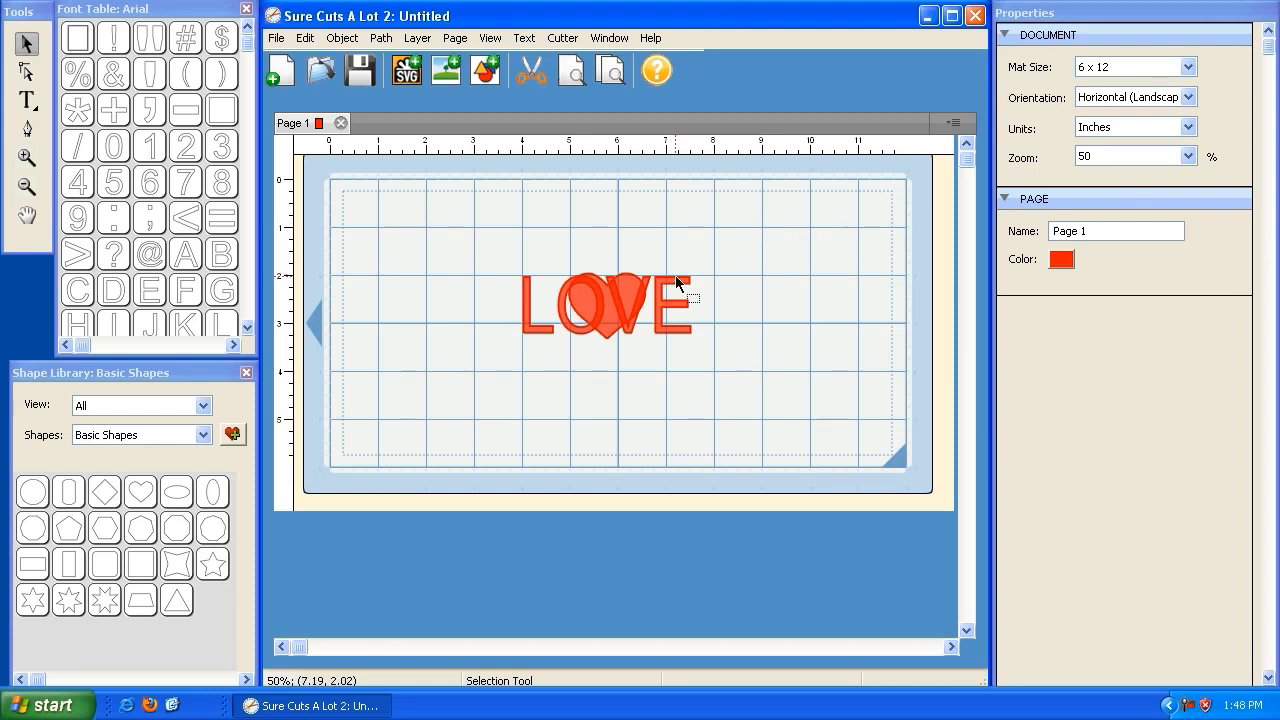
Select the LOVE text over the heart and send it behind the heart again.
click(598, 318)
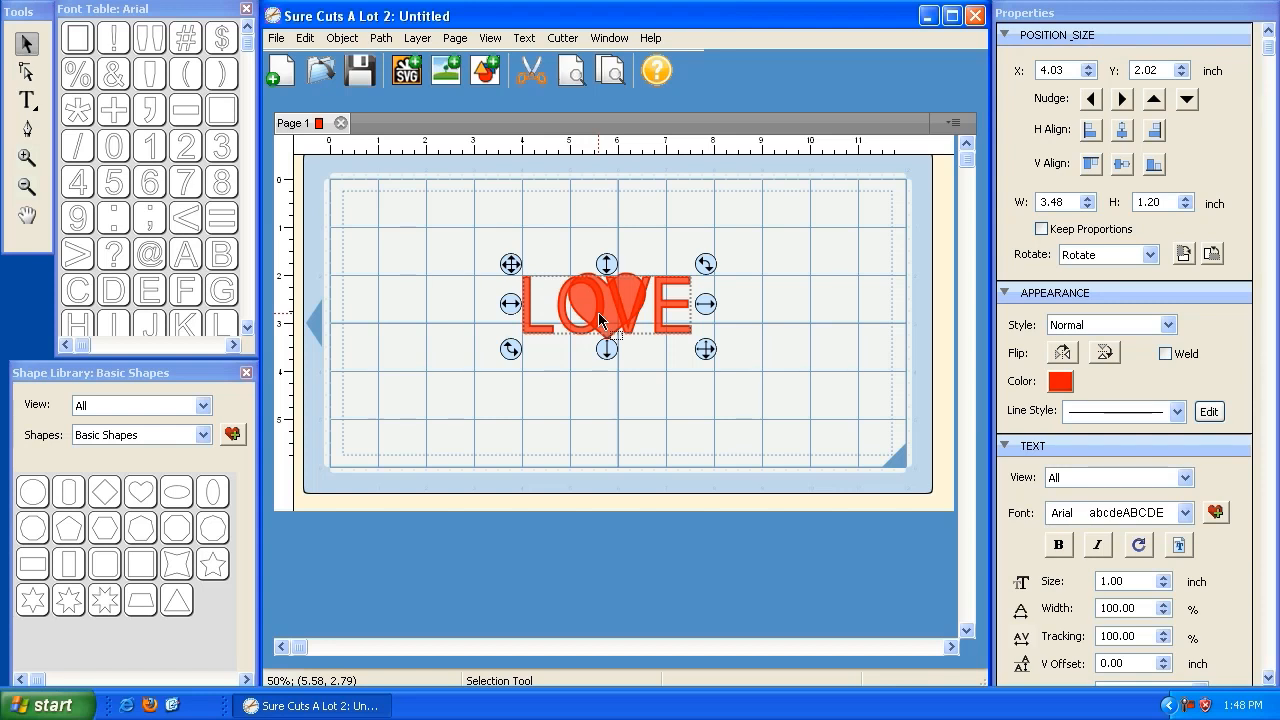
click(342, 38)
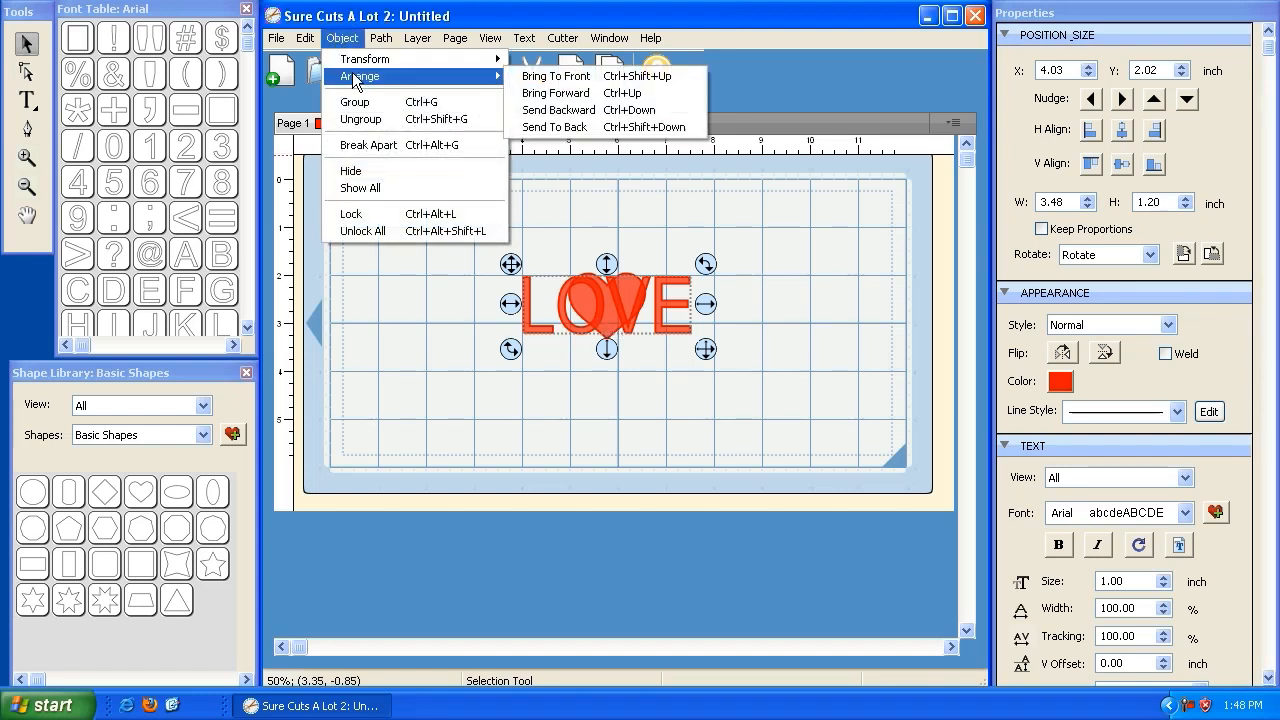
click(554, 129)
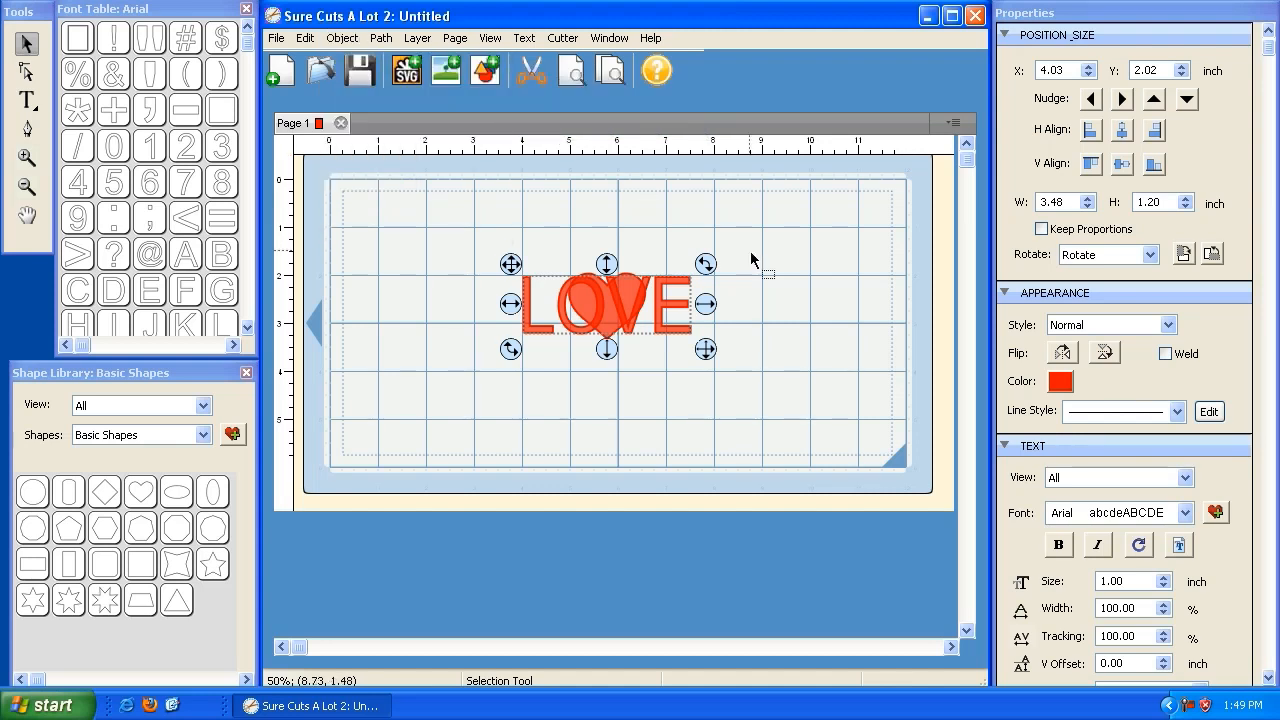
click(601, 366)
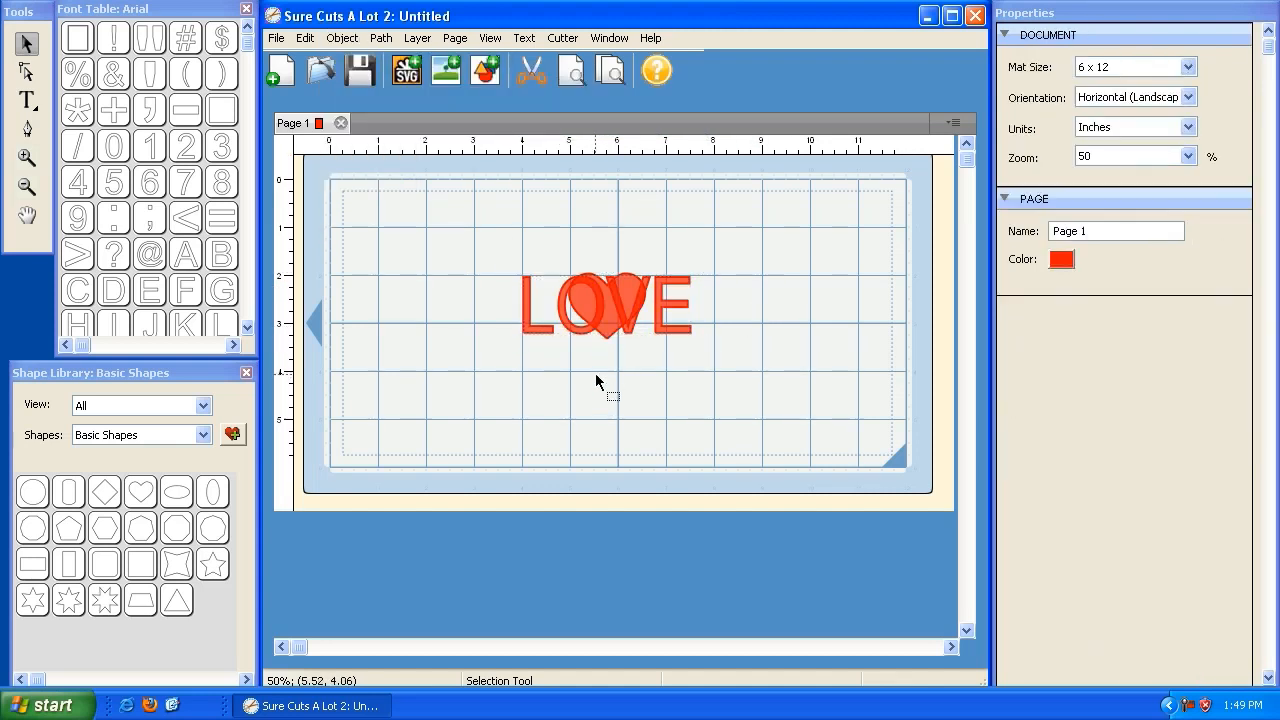
click(601, 307)
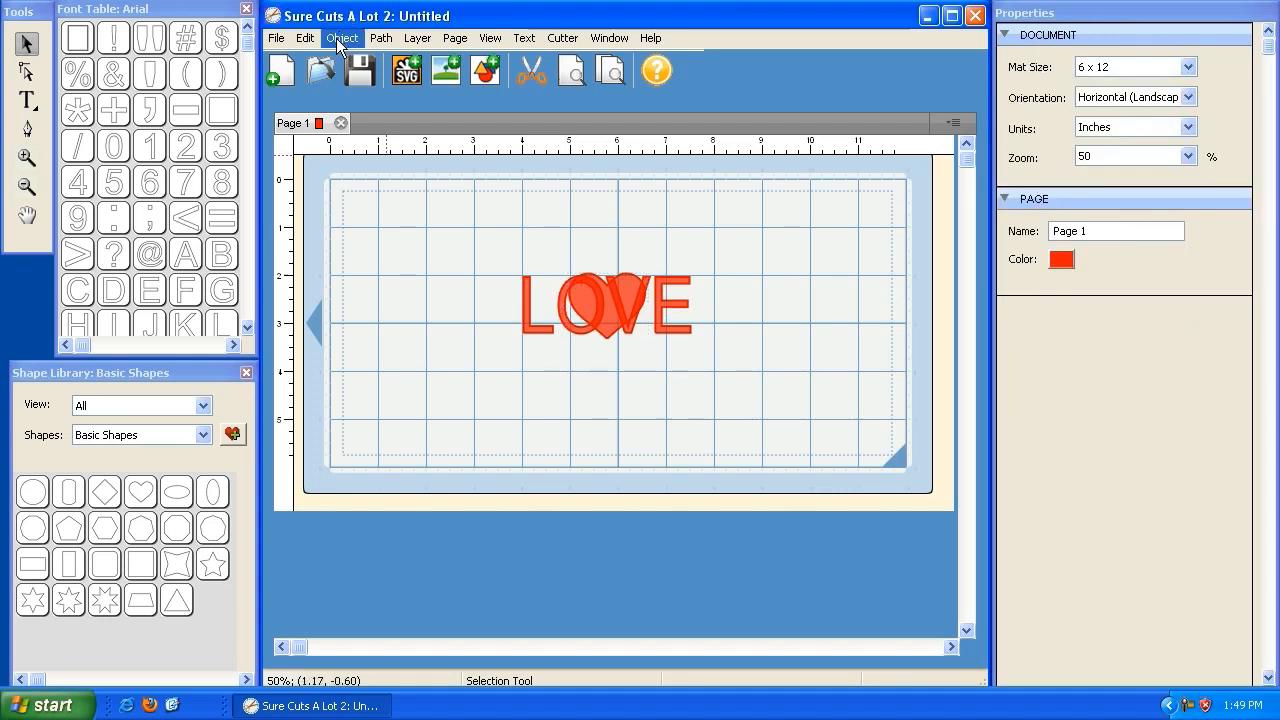
click(340, 41)
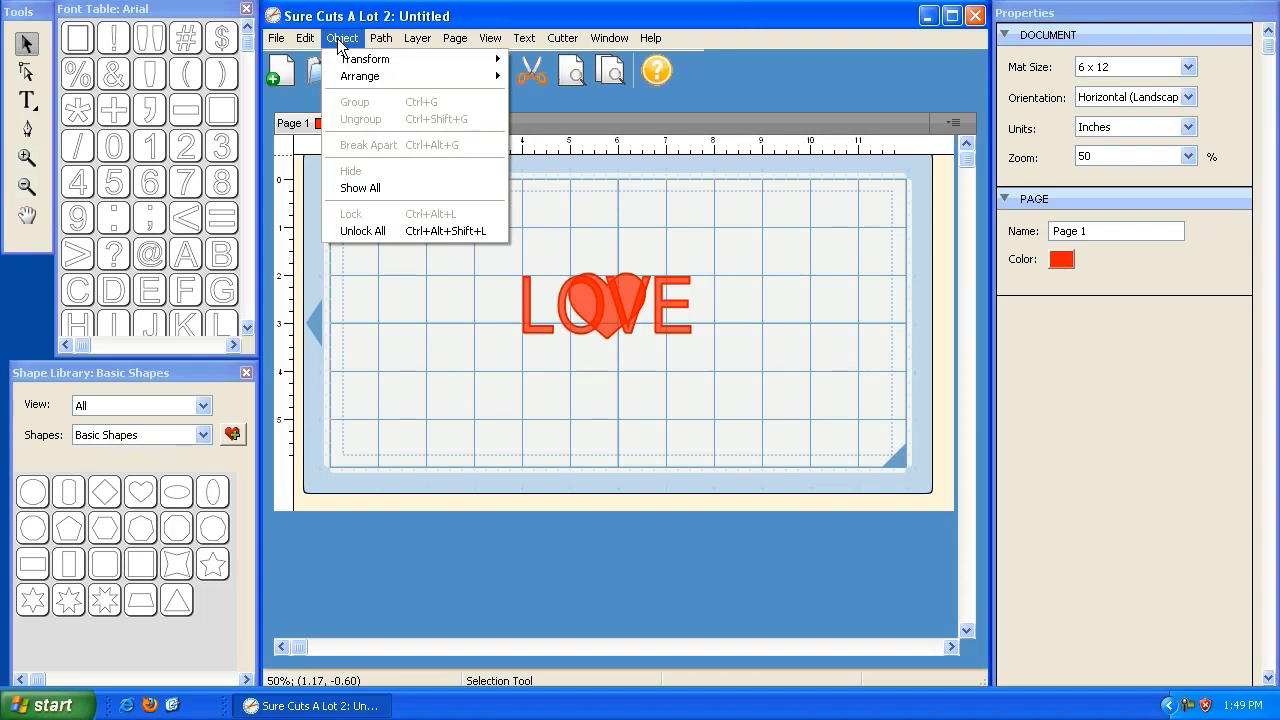
mouse_move(362, 80)
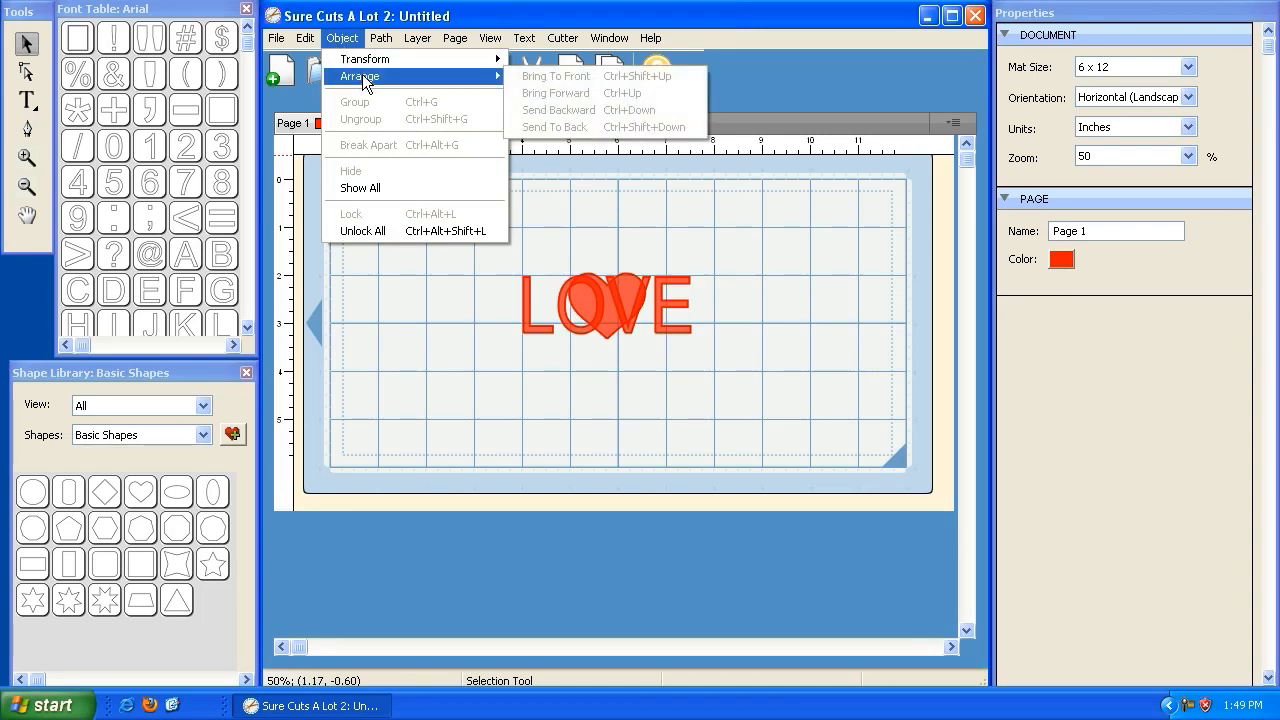
click(442, 316)
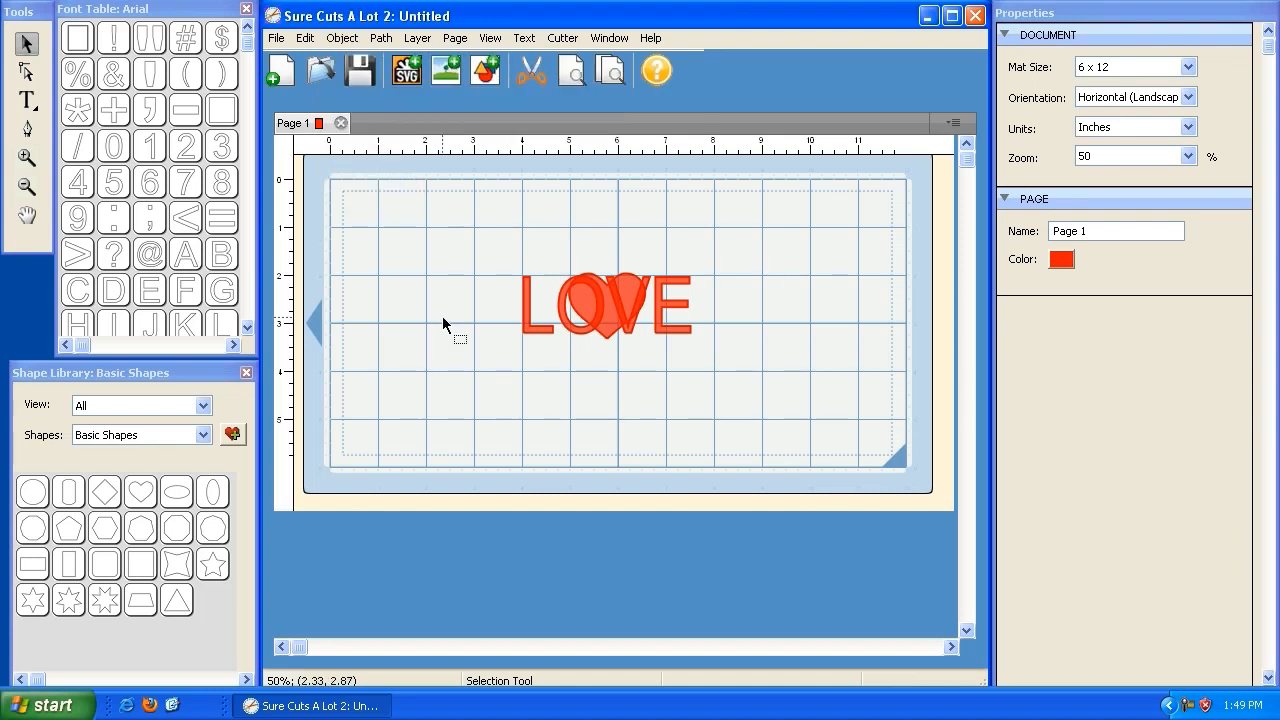
Add a hexagon from the Basic Shapes library, enlarged to about 3.46 by 3.00 inches and placed at about X 0.88, Y 1.23.
click(107, 527)
double_click(107, 527)
drag(414, 262, 531, 366)
drag(339, 192, 356, 223)
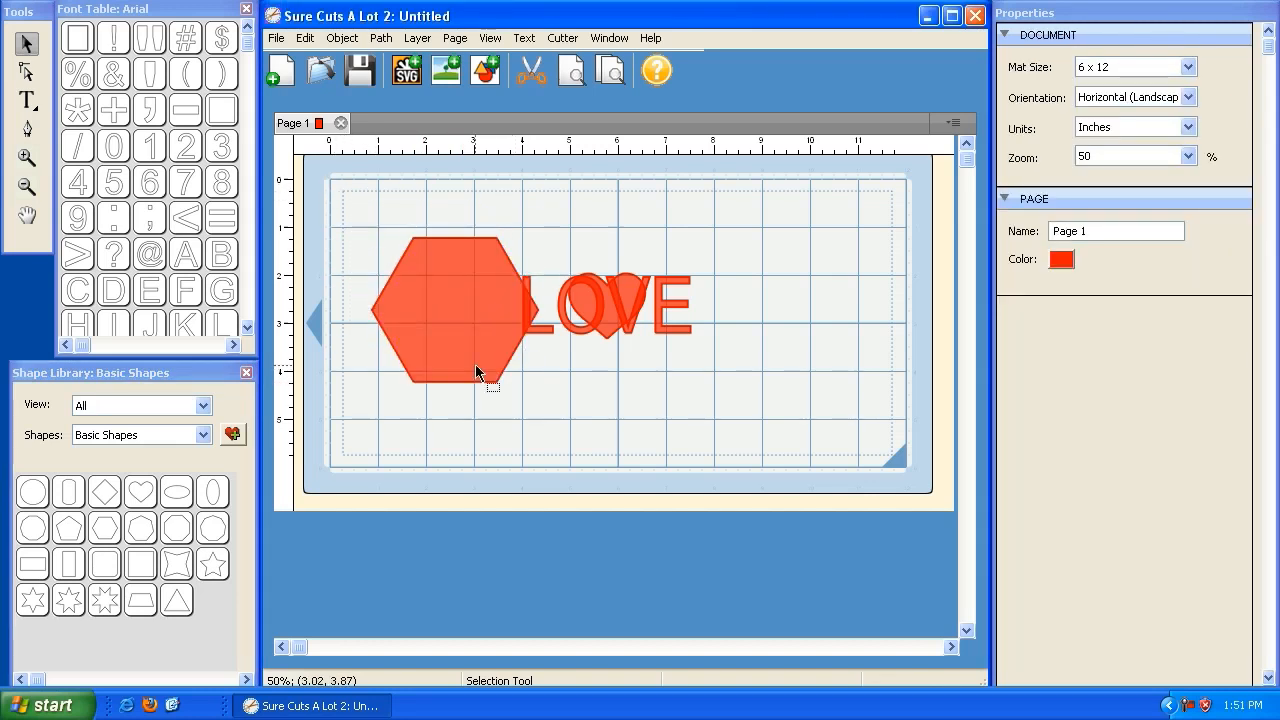
Bring the hexagon to the front of the stacking order.
click(459, 343)
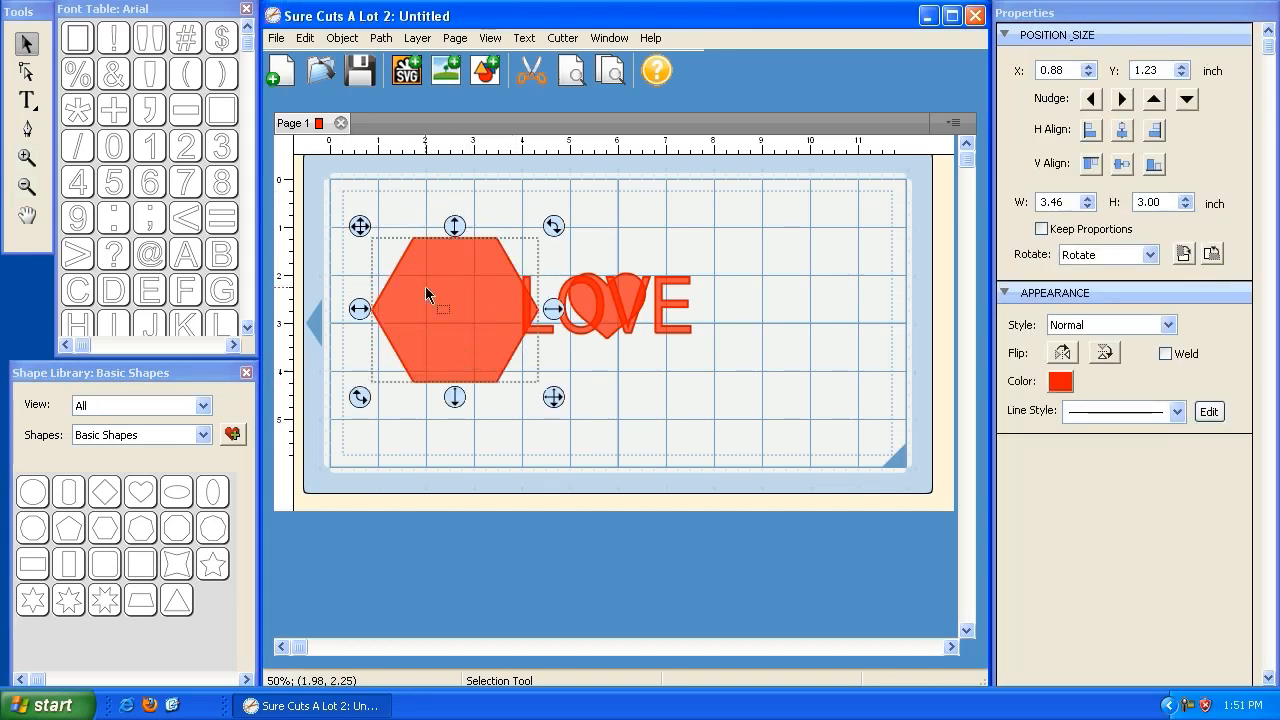
click(342, 38)
mouse_move(365, 76)
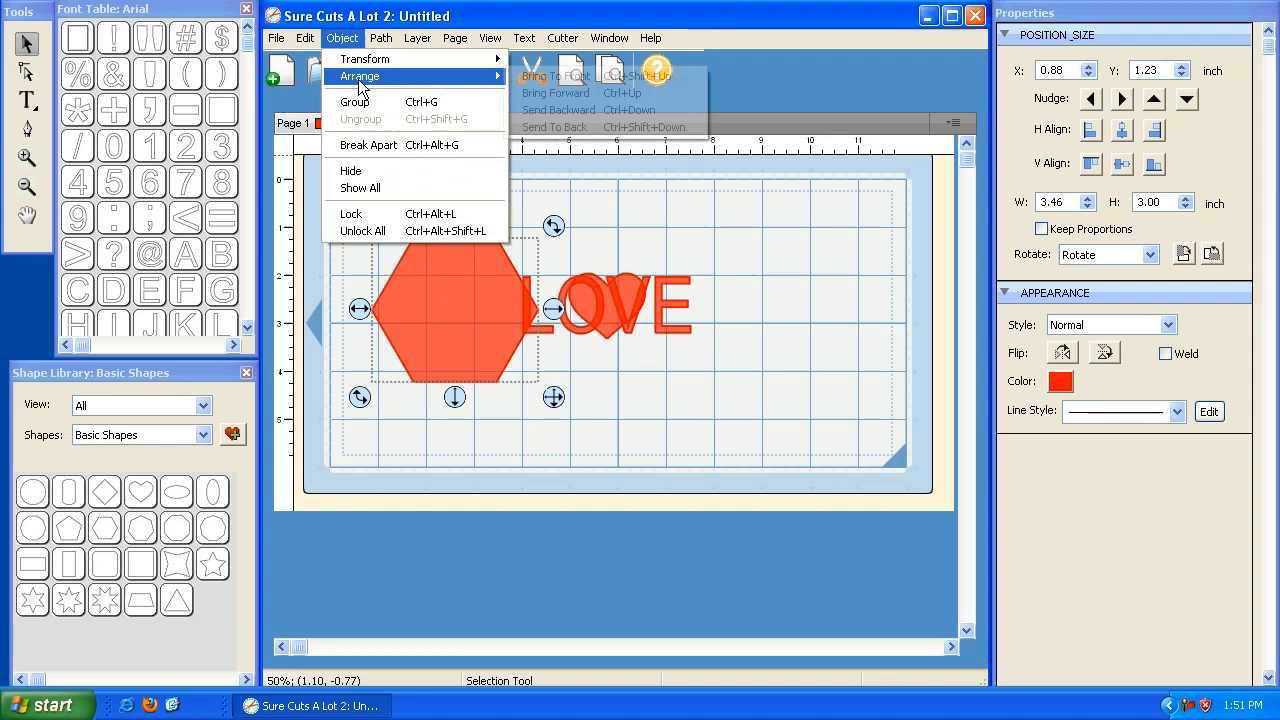
click(547, 81)
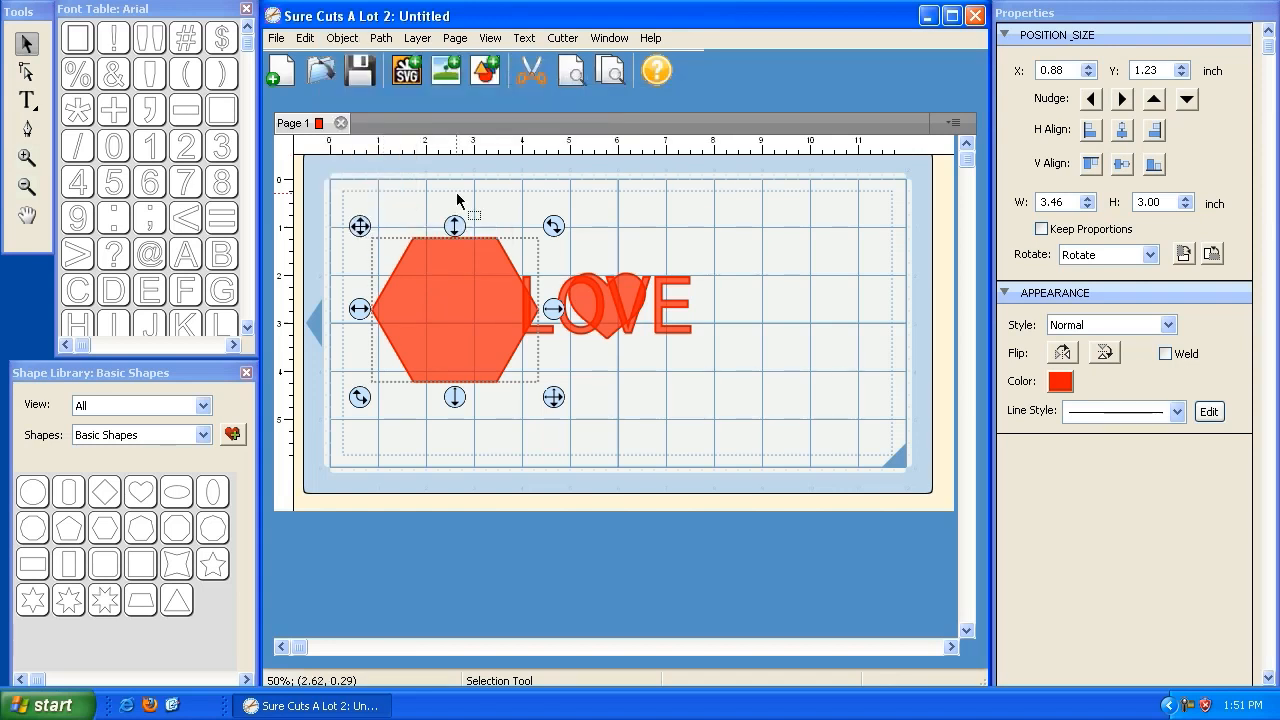
Move the hexagon over the LOVE text and heart, and enlarge it to about 5.07 by 4.39 inches.
drag(356, 228, 491, 216)
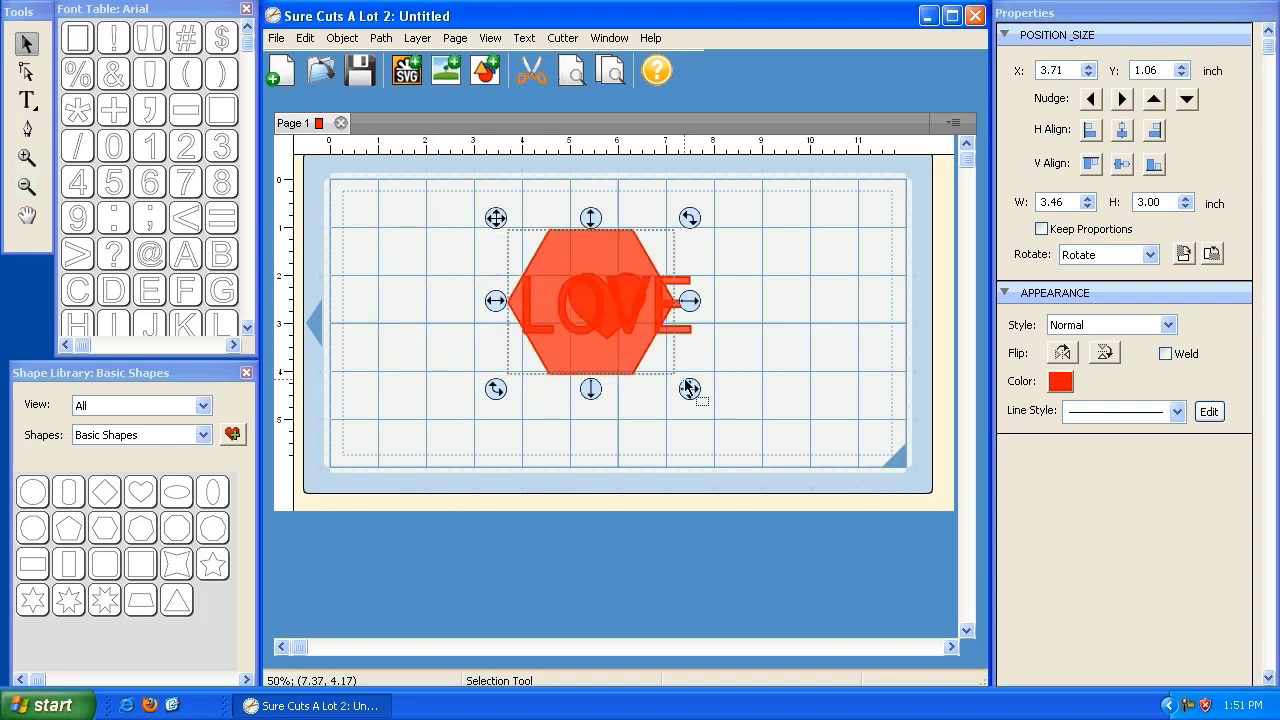
drag(690, 392, 766, 458)
drag(494, 217, 470, 187)
Examine the stacking order by repeatedly selecting and deselecting at different spots where the hexagon, heart and LOVE text overlap.
click(790, 339)
click(632, 306)
click(441, 251)
click(561, 282)
click(745, 247)
click(629, 303)
click(827, 289)
click(589, 294)
click(773, 329)
click(666, 323)
click(780, 315)
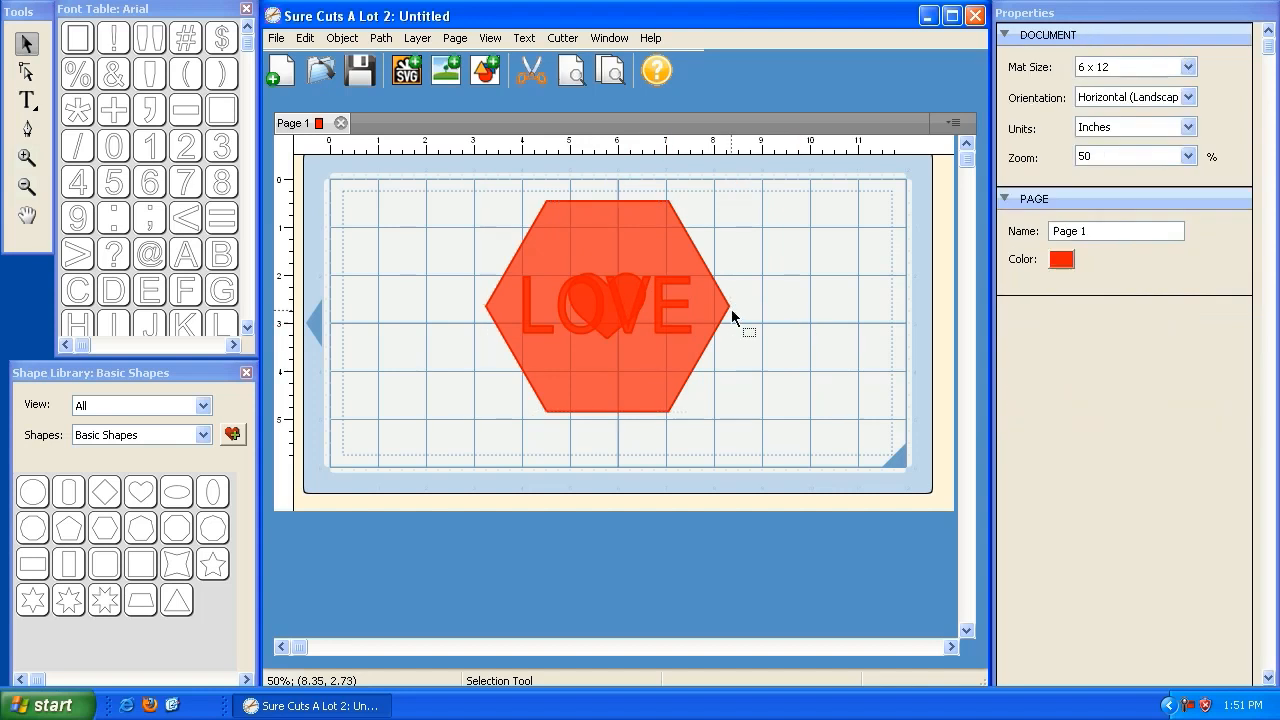
Nudge the hexagon to about X 3.19, Y 0.48 inches, and send it backward one level.
click(650, 264)
drag(474, 190, 471, 191)
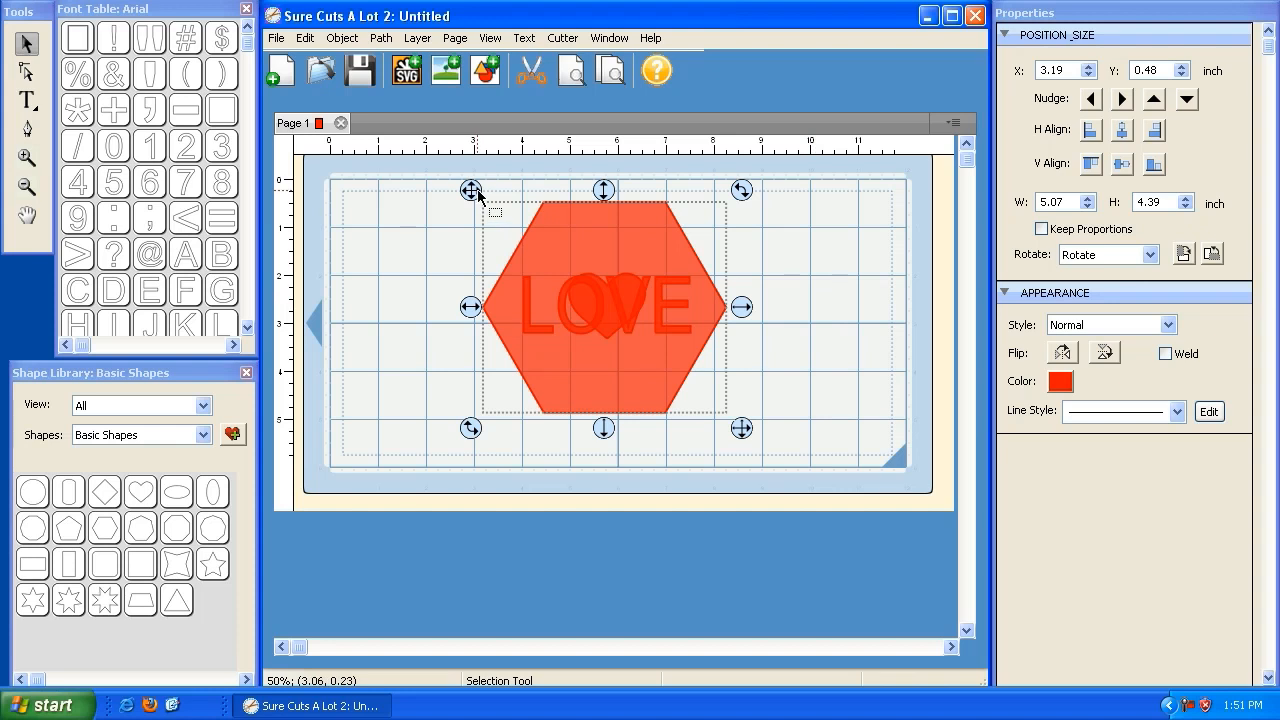
click(342, 38)
mouse_move(369, 88)
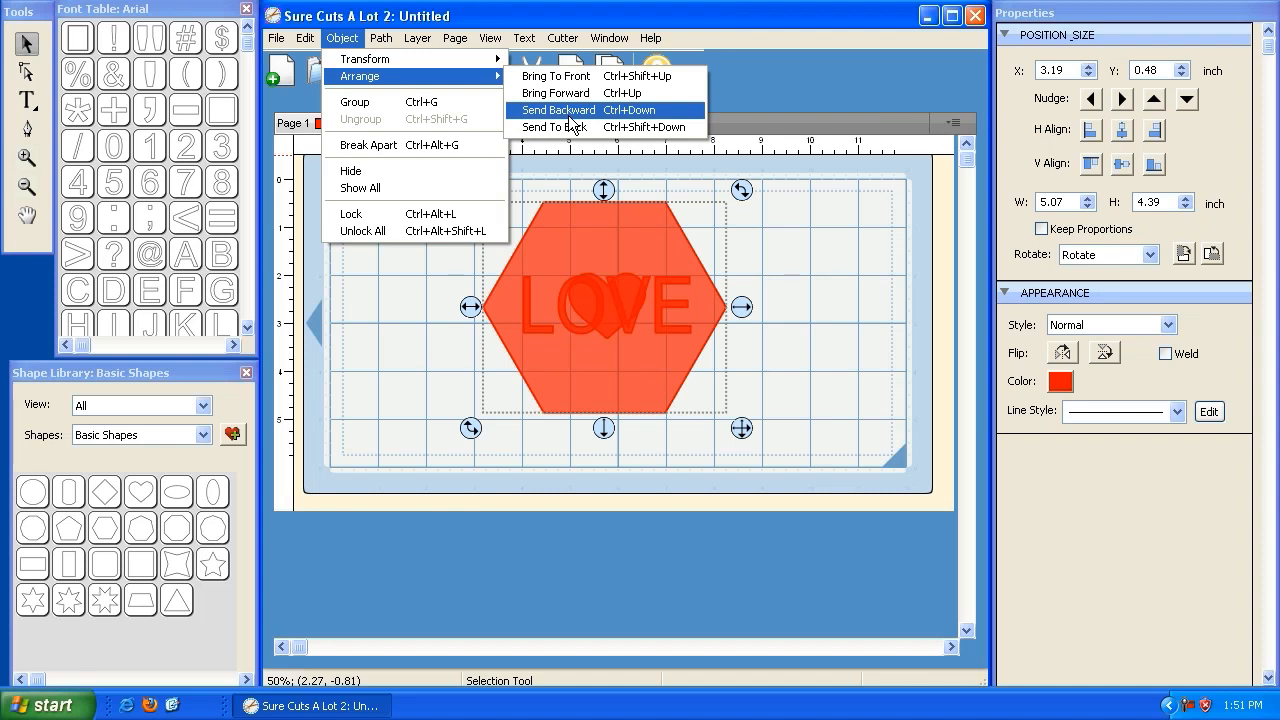
click(570, 114)
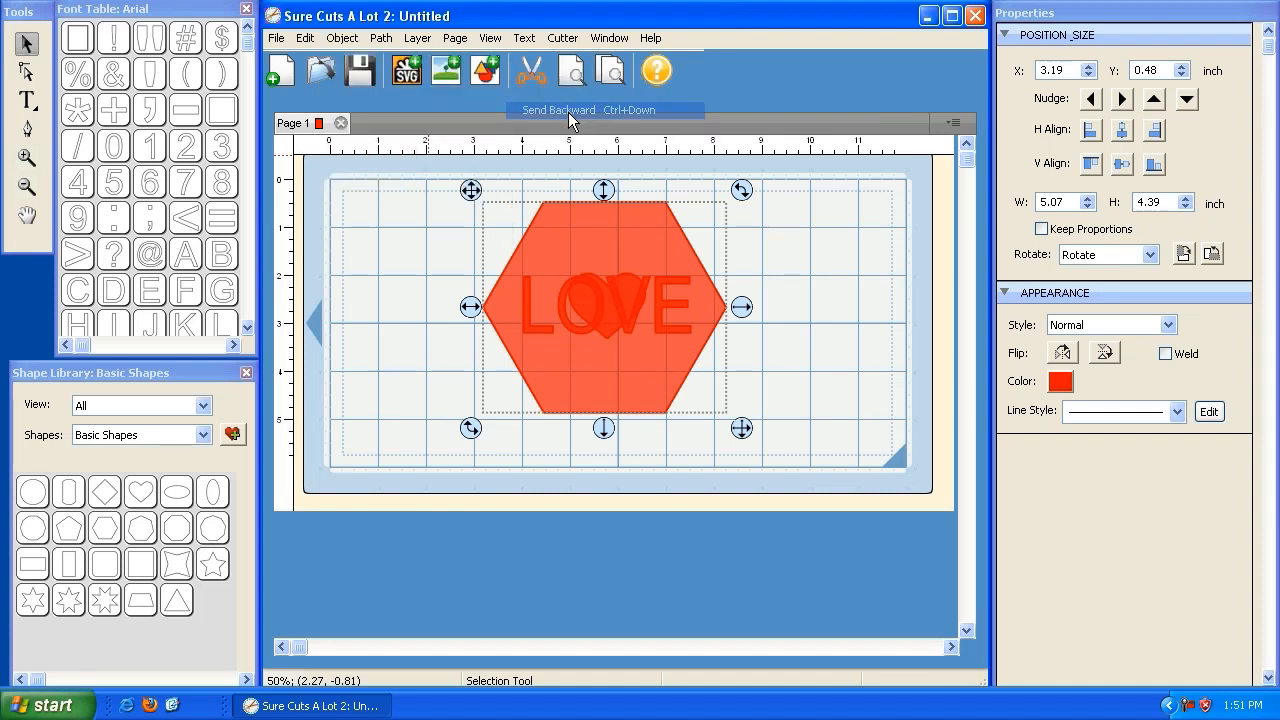
Check the new stacking by nudging the small heart to about X 4.94, Y 1.98 inches and selecting the hexagon beside it.
click(790, 263)
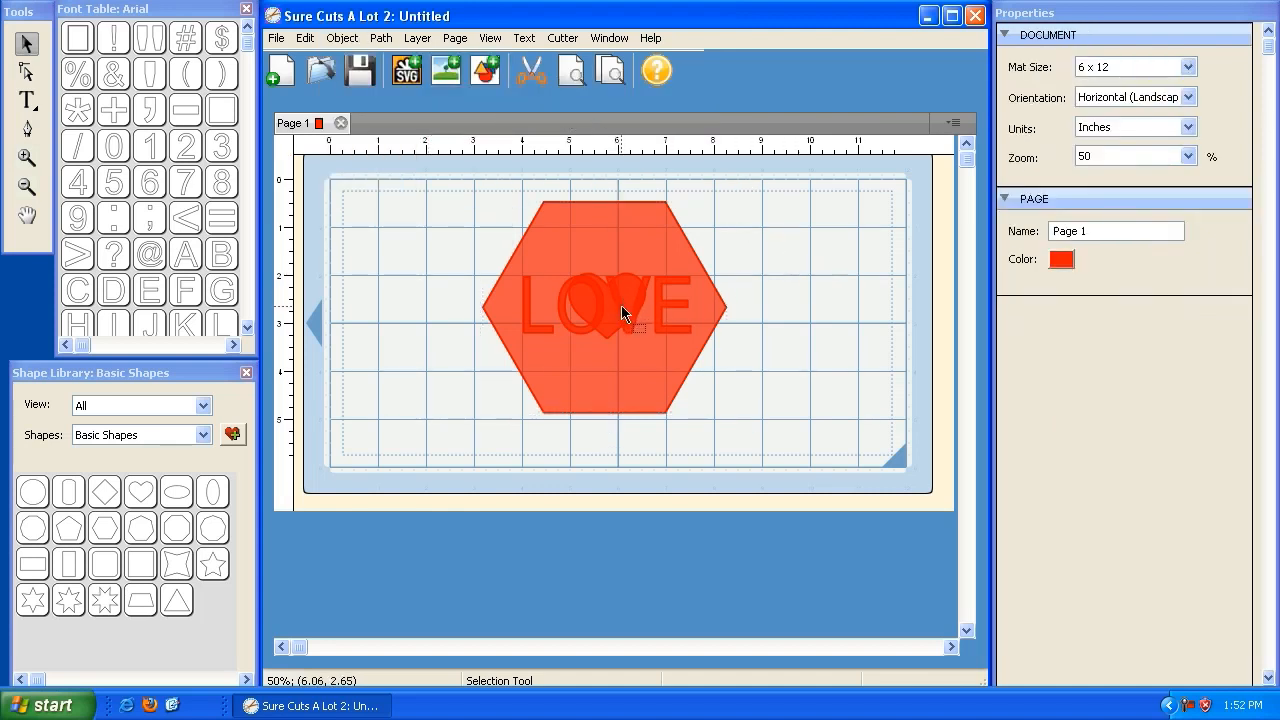
click(619, 308)
drag(554, 261, 553, 262)
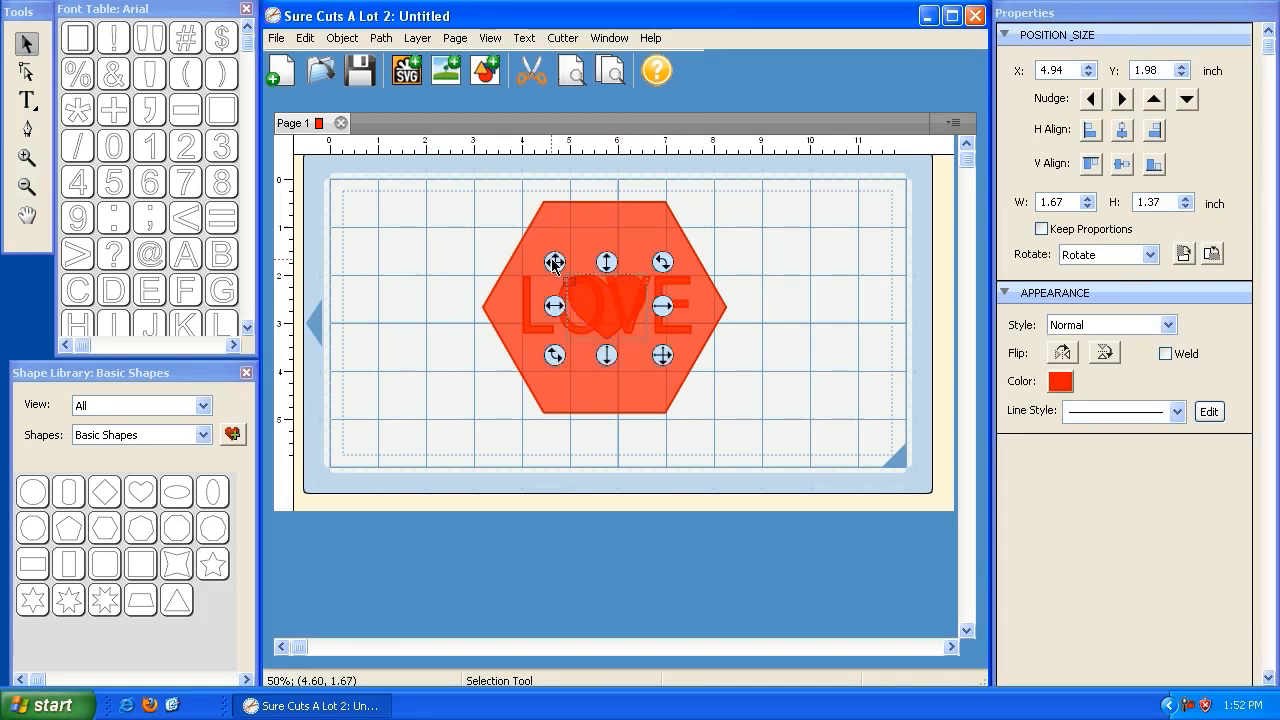
click(531, 309)
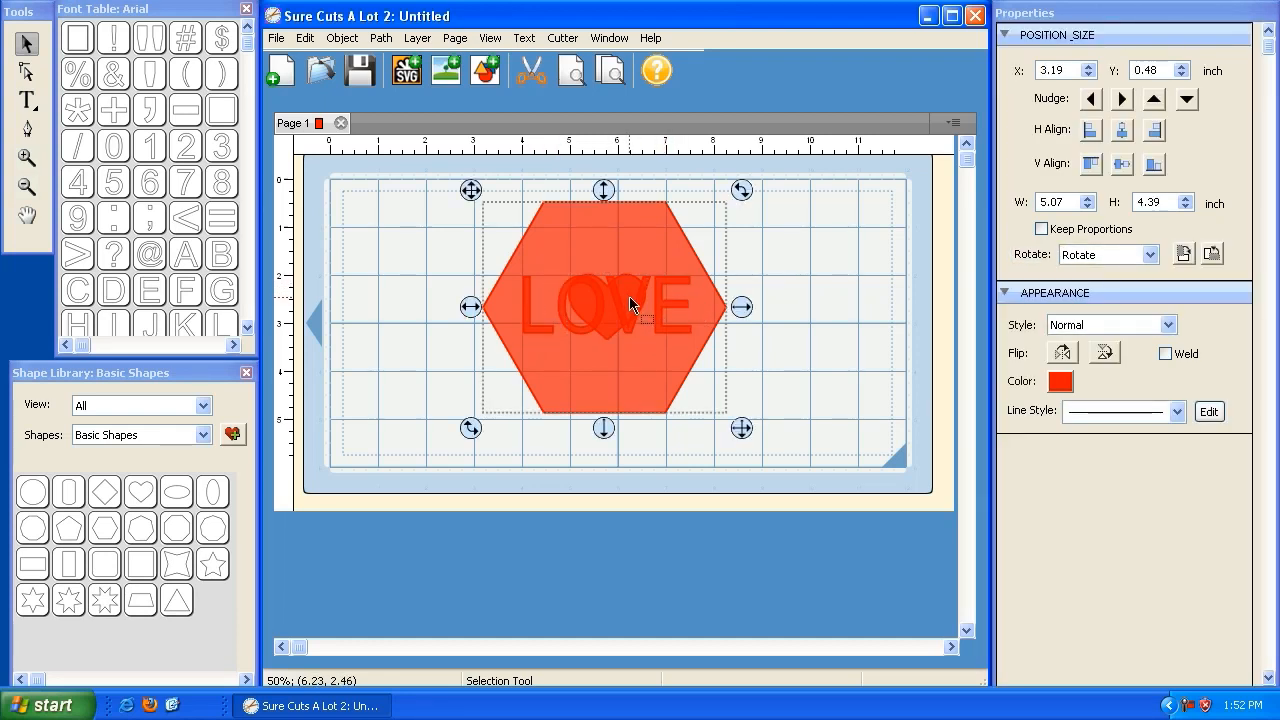
Send the hexagon to the back of the stack, and check the order by selecting the heart and the LOVE text.
click(342, 38)
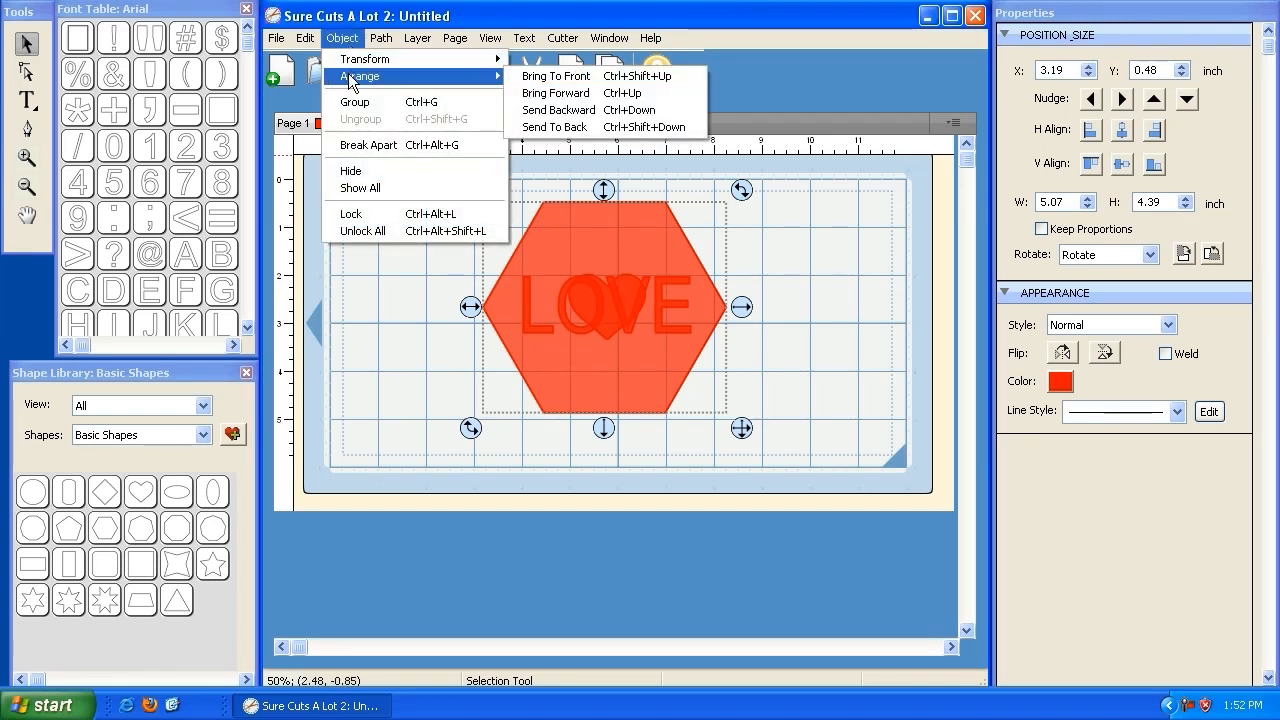
click(567, 127)
click(574, 296)
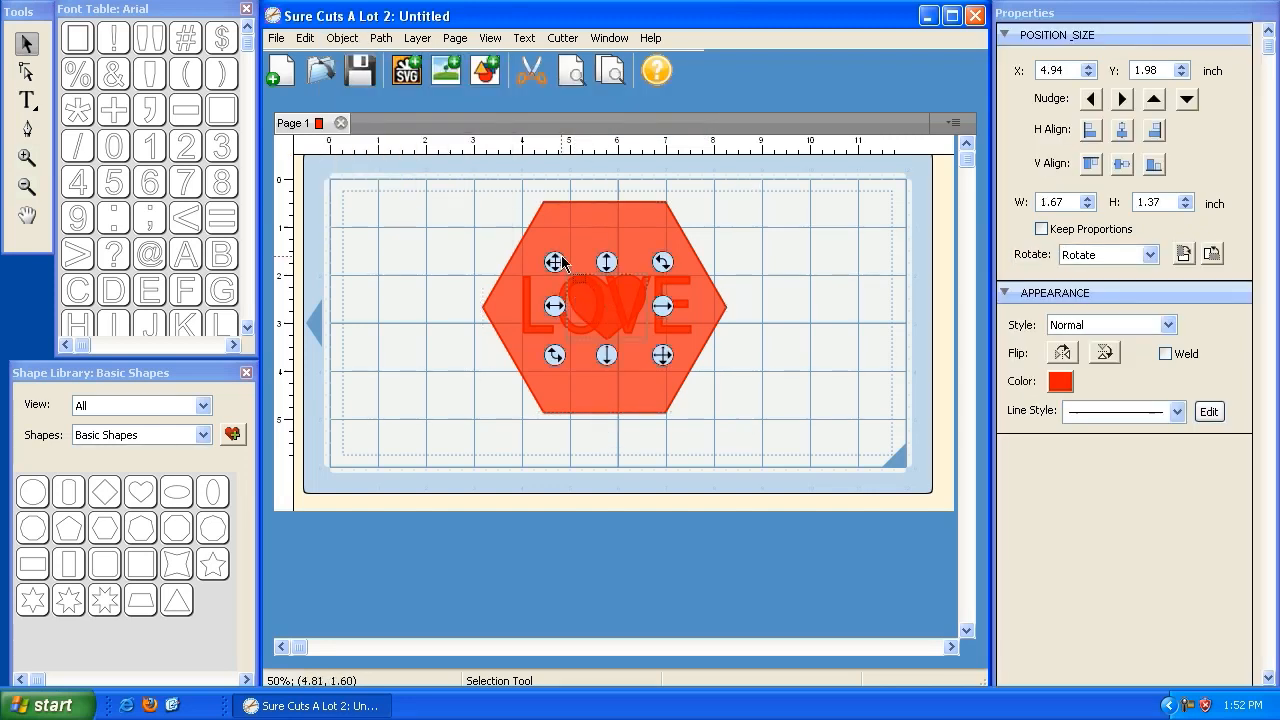
click(526, 298)
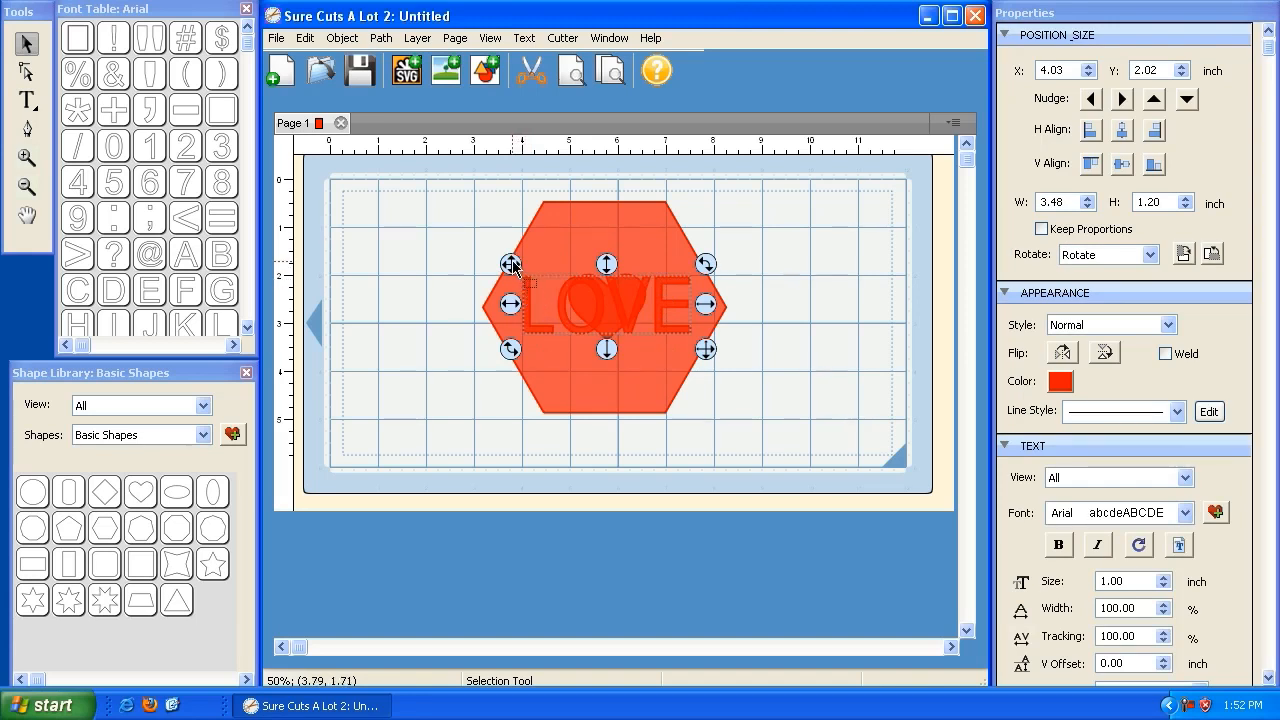
click(584, 216)
click(339, 172)
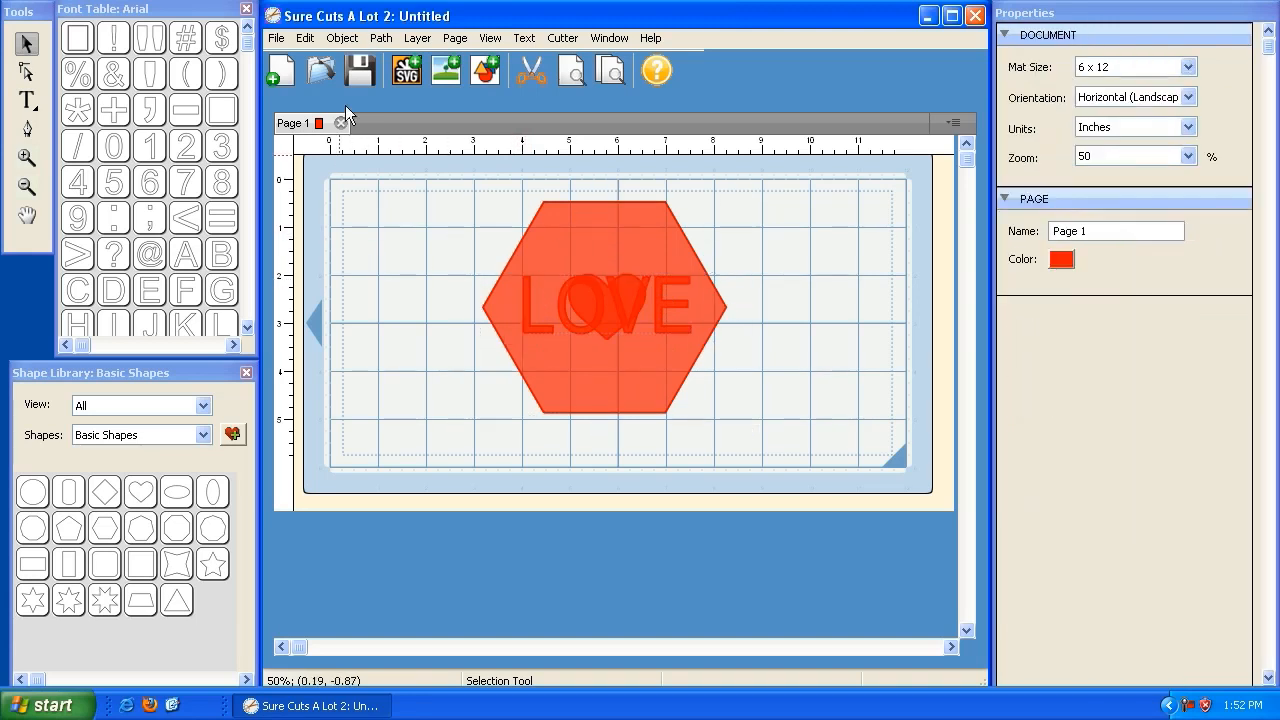
Start a new blank document without saving the changes to the current one.
click(342, 38)
mouse_move(376, 84)
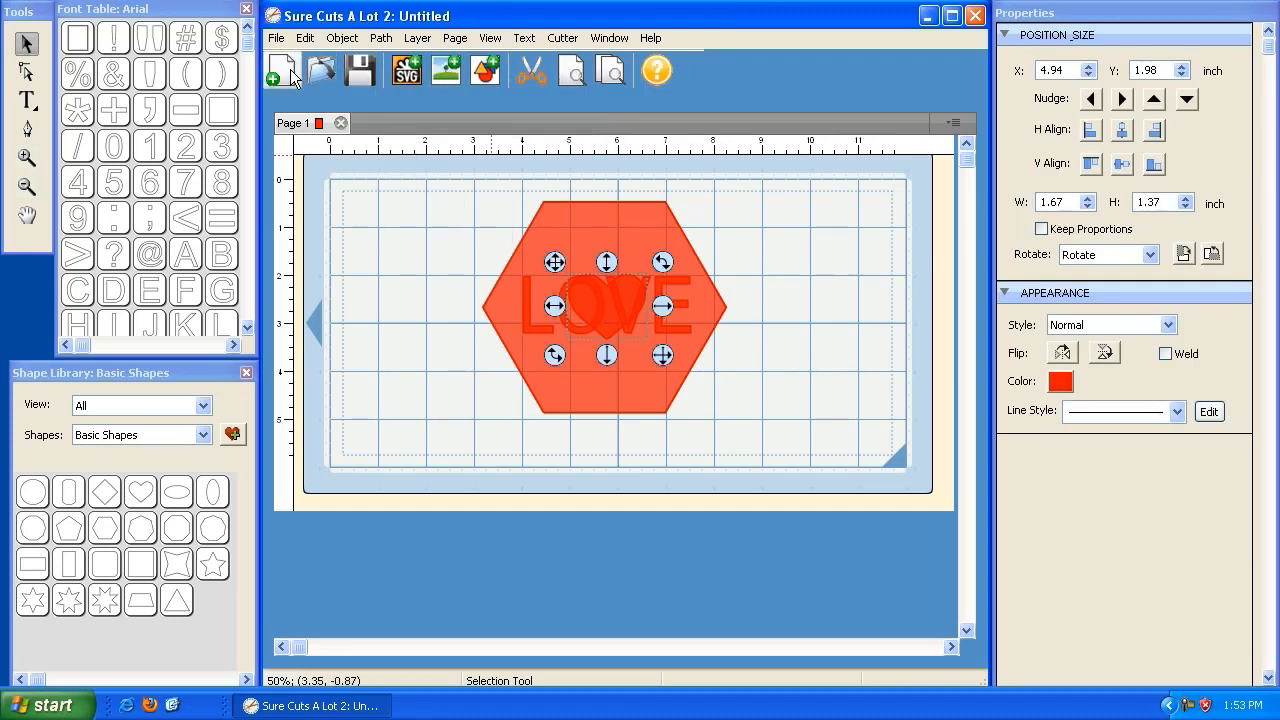
click(290, 69)
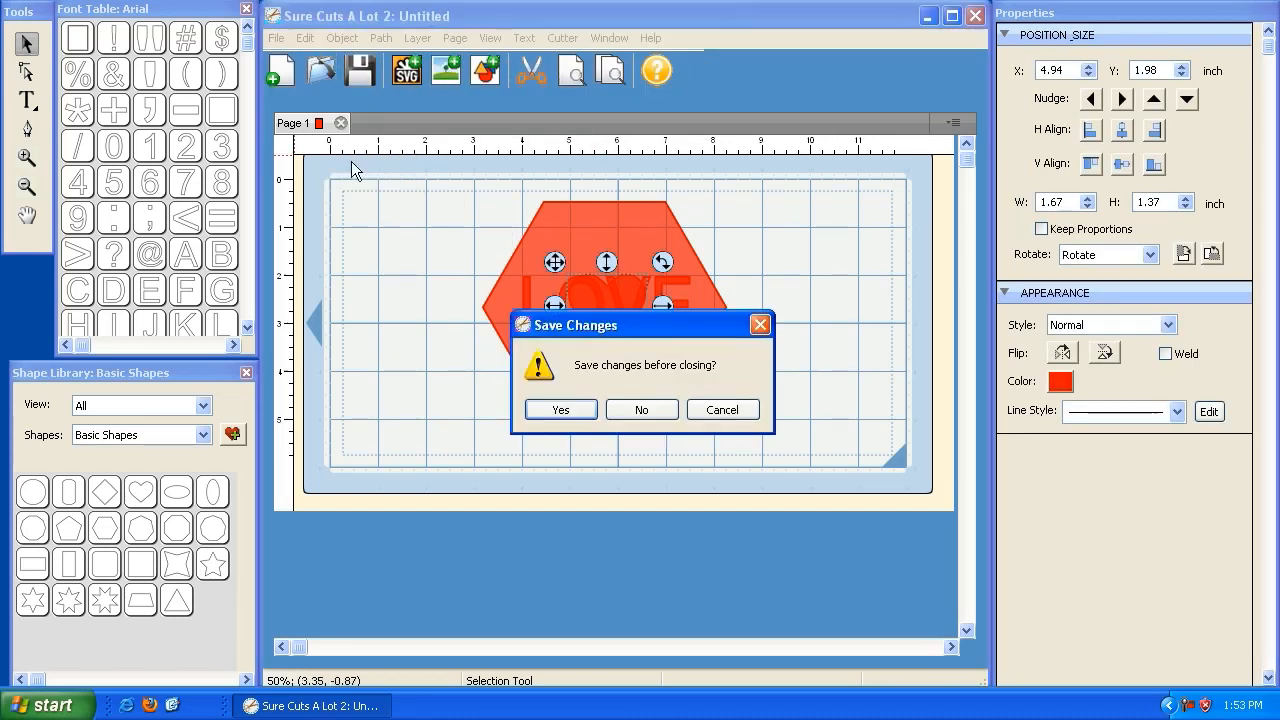
click(635, 410)
click(342, 39)
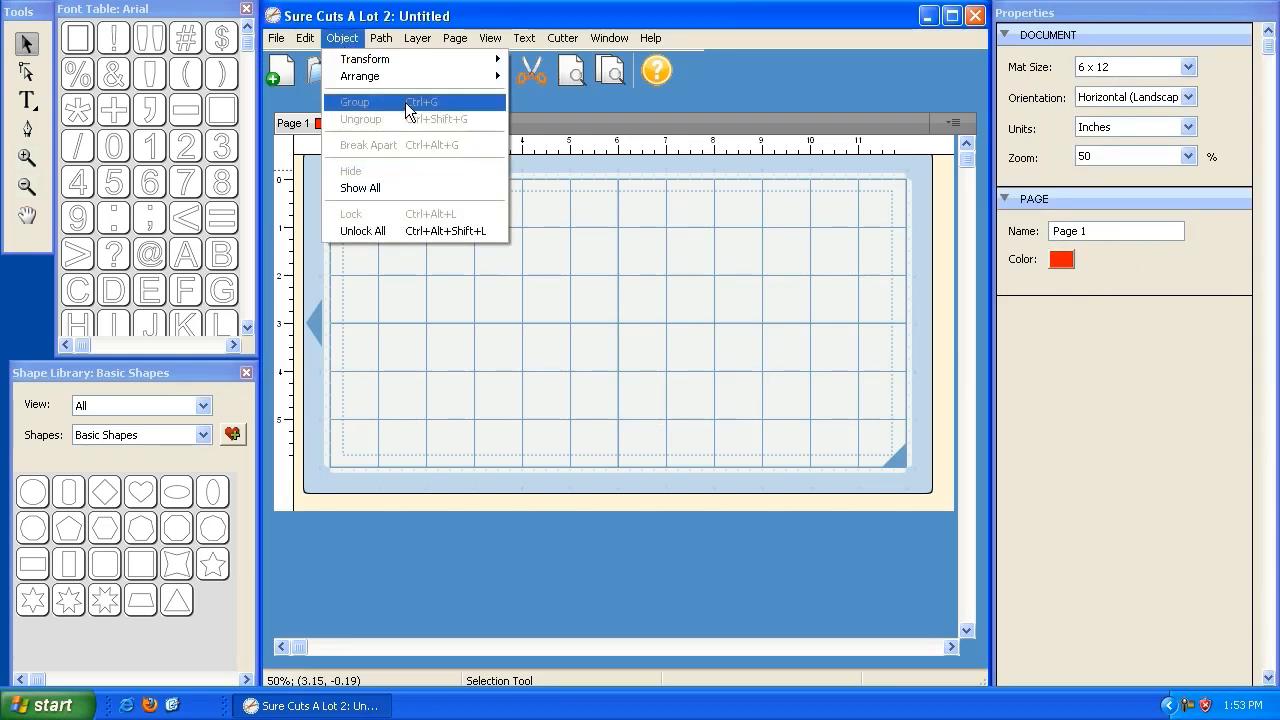
click(392, 13)
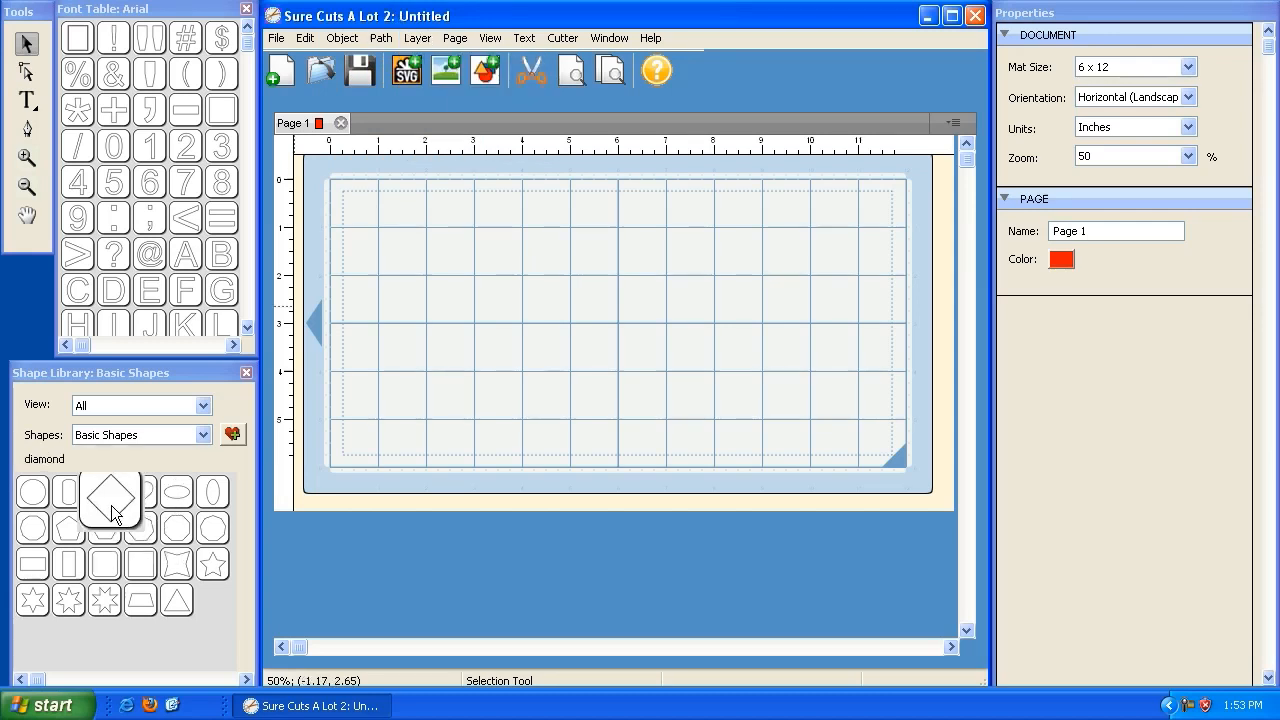
Add a heart from Basic Shapes, about 2.71 by 2.22 inches, at about X 1.00, Y 0.90 inches.
click(135, 500)
drag(415, 276, 479, 312)
drag(349, 193, 377, 210)
click(527, 304)
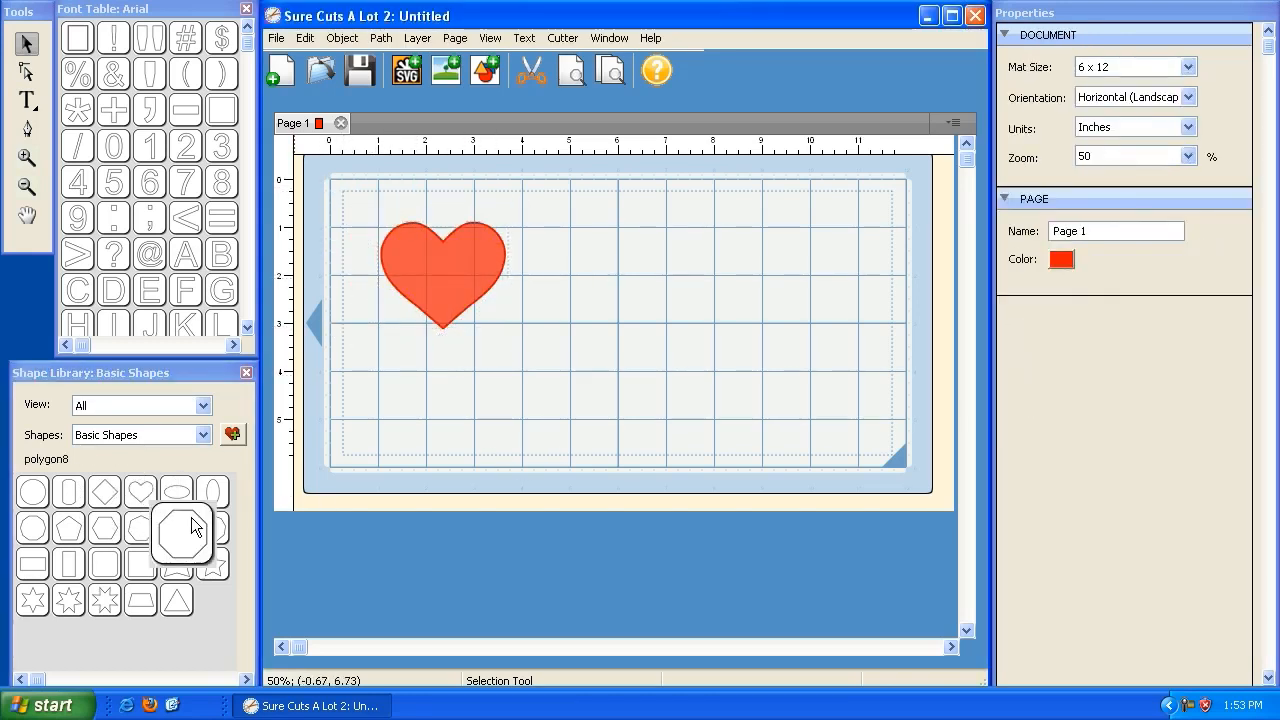
Add a second, smaller heart overlapping the lower right edge of the first heart.
click(149, 493)
drag(414, 261, 450, 287)
drag(339, 192, 460, 250)
click(696, 283)
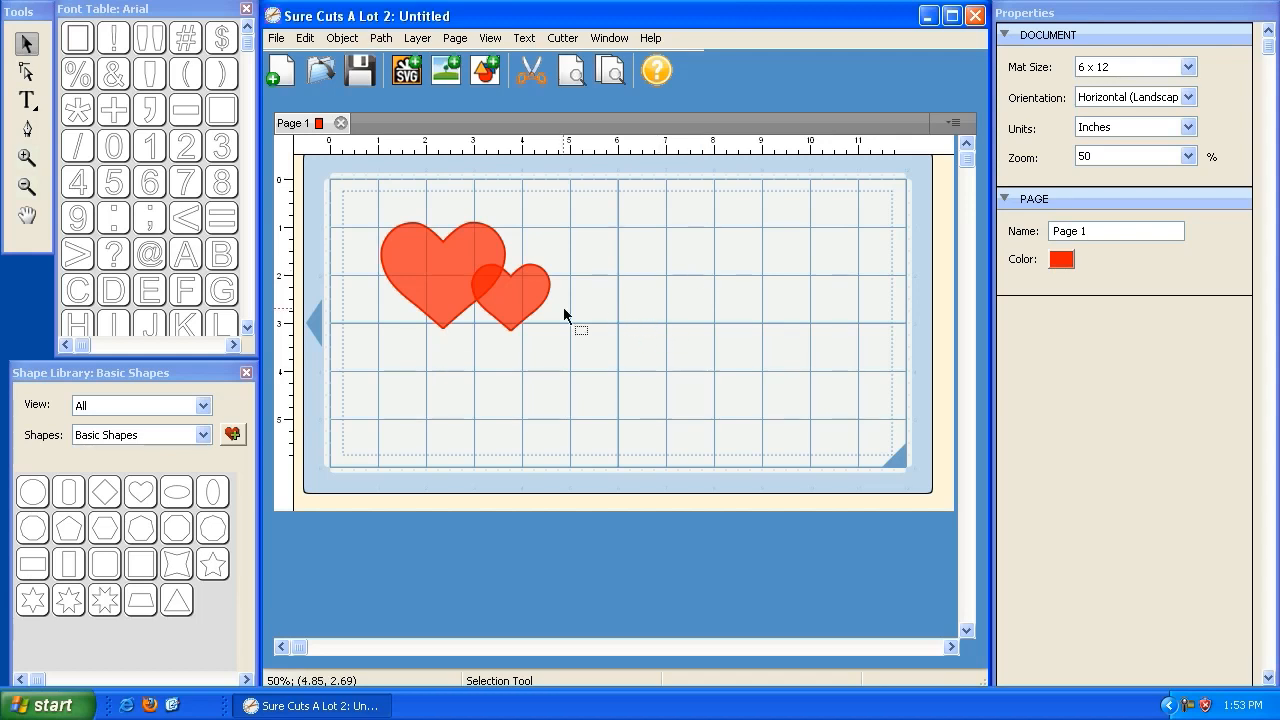
Check how the two ungrouped hearts respond by selecting the large and small heart alternately.
click(525, 300)
click(413, 277)
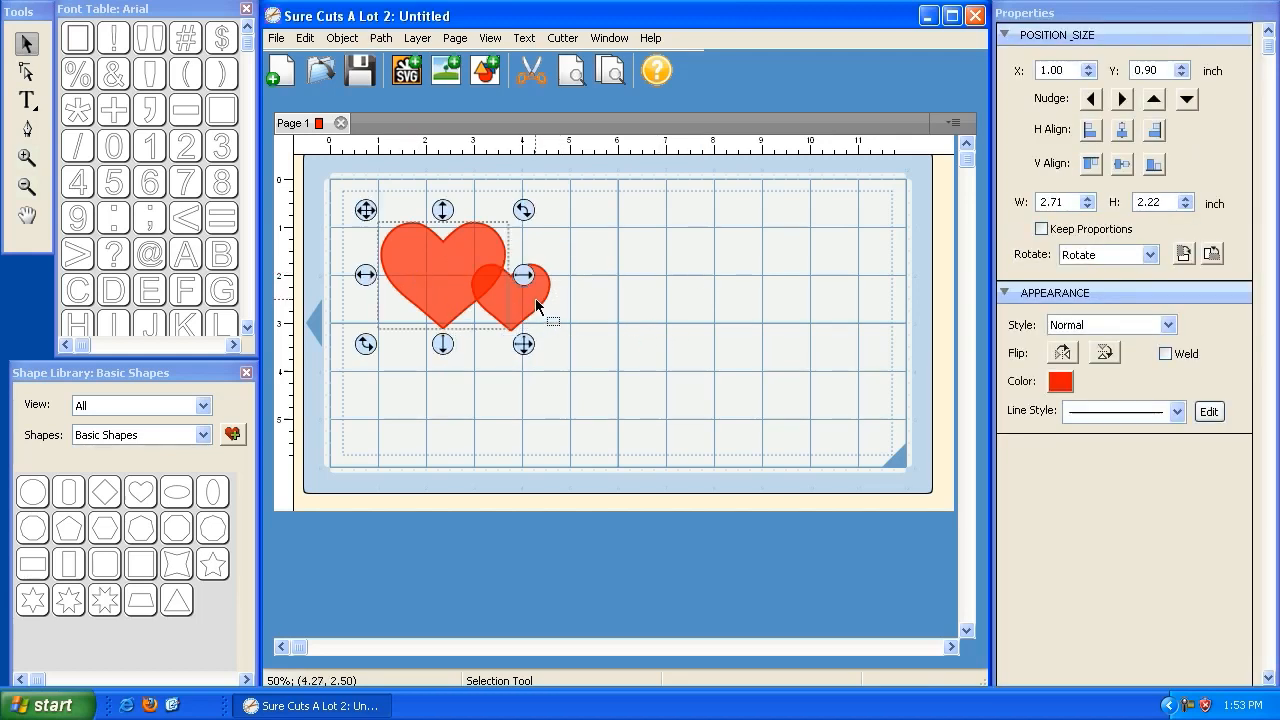
click(535, 299)
click(441, 279)
click(543, 301)
click(415, 297)
click(592, 370)
mouse_move(603, 370)
mouse_down()
mouse_move(343, 200)
mouse_move(531, 357)
mouse_move(597, 373)
mouse_up()
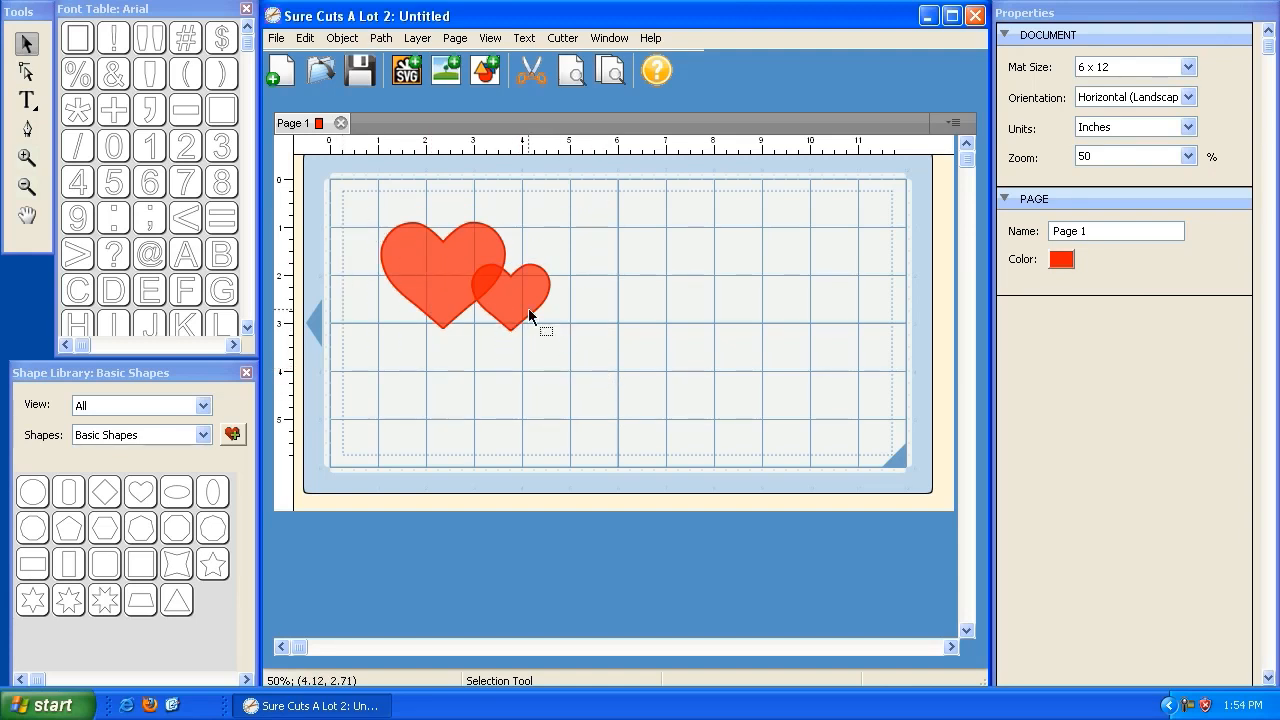
click(430, 269)
Select both hearts together and group them into one object.
click(584, 403)
drag(585, 370, 354, 207)
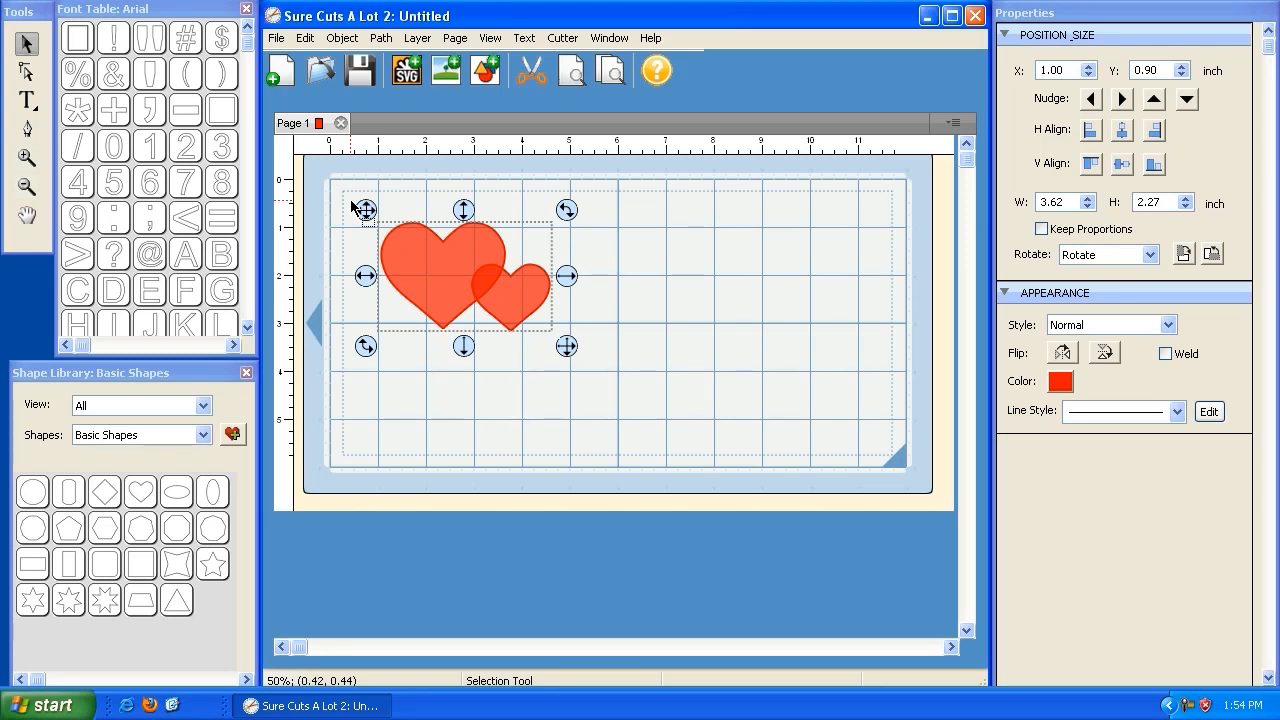
click(350, 40)
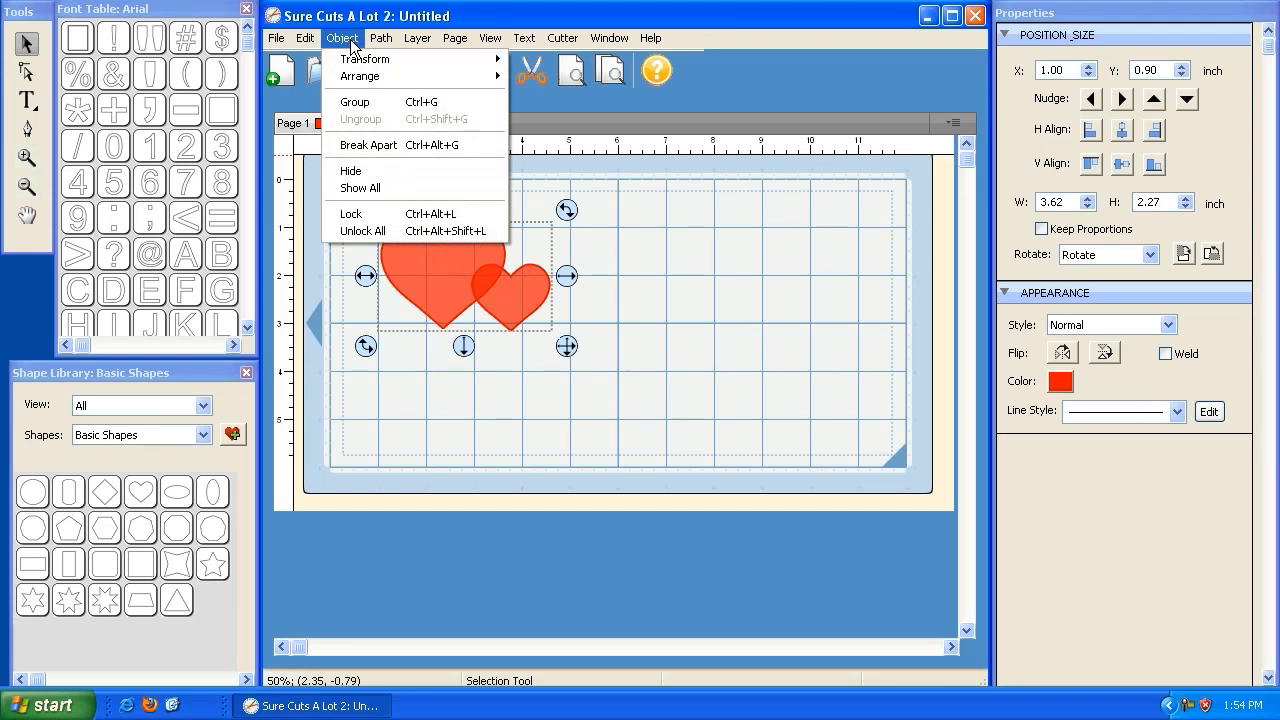
click(353, 103)
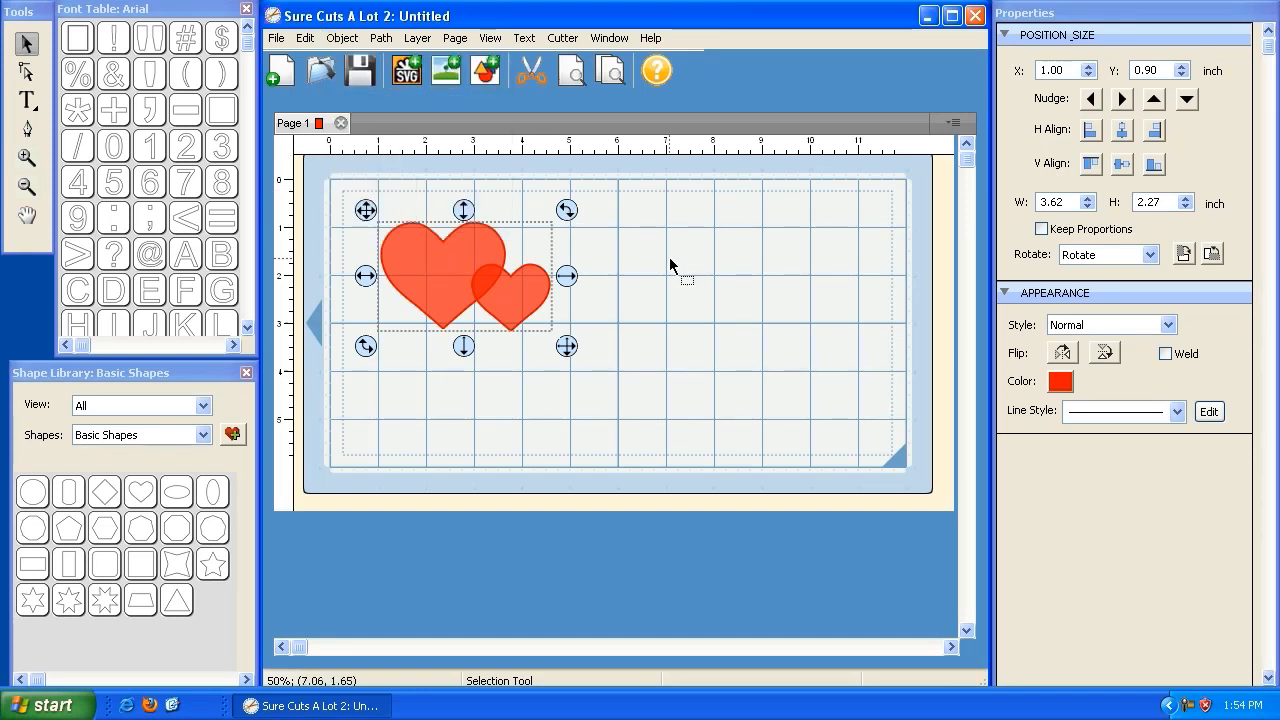
Examine the group's selection behaviour by repeatedly deselecting it and selecting it at different spots on both hearts.
click(640, 276)
click(493, 298)
click(472, 381)
click(440, 295)
click(409, 347)
click(409, 271)
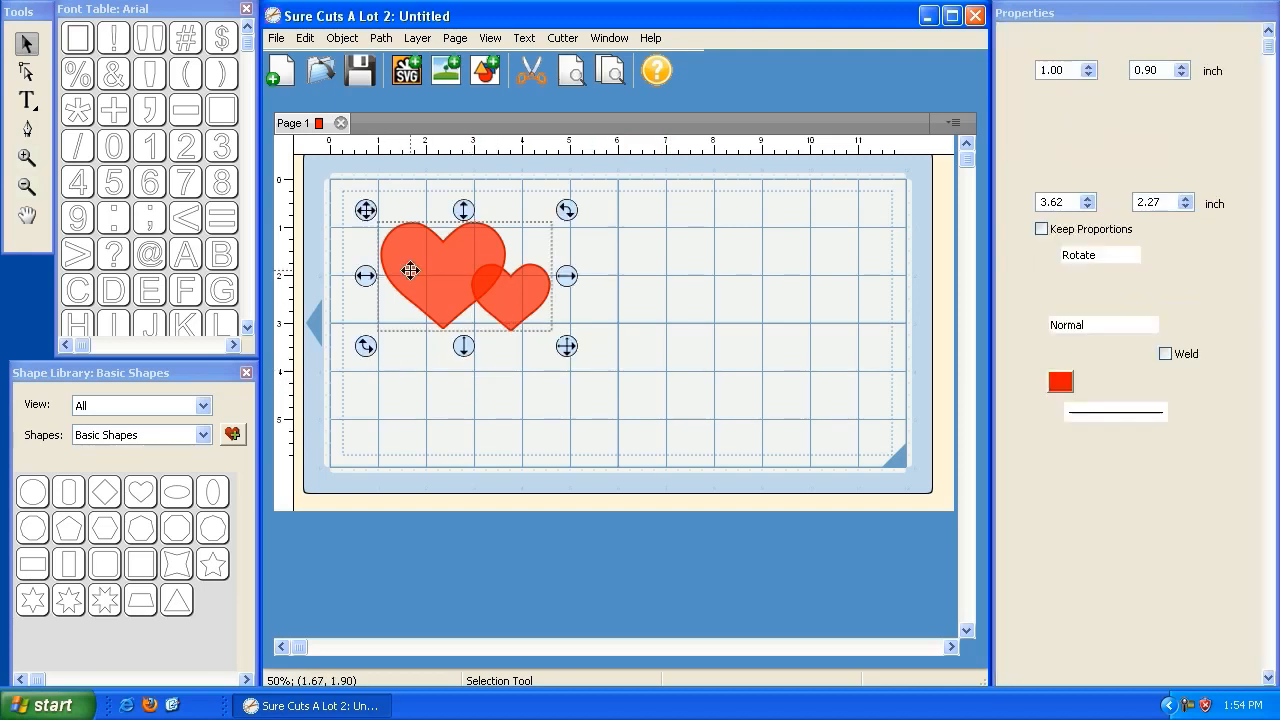
click(462, 365)
click(514, 318)
click(502, 387)
click(453, 300)
click(485, 394)
click(491, 291)
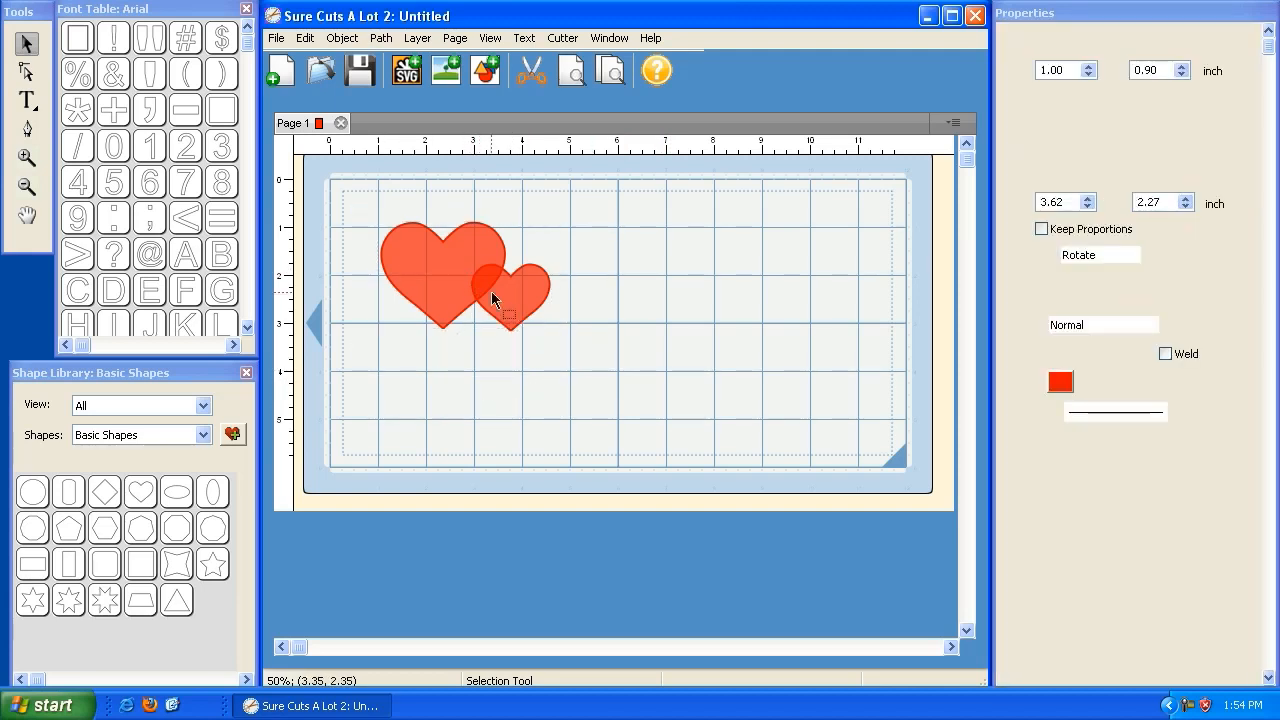
click(452, 362)
click(470, 297)
click(534, 405)
click(506, 302)
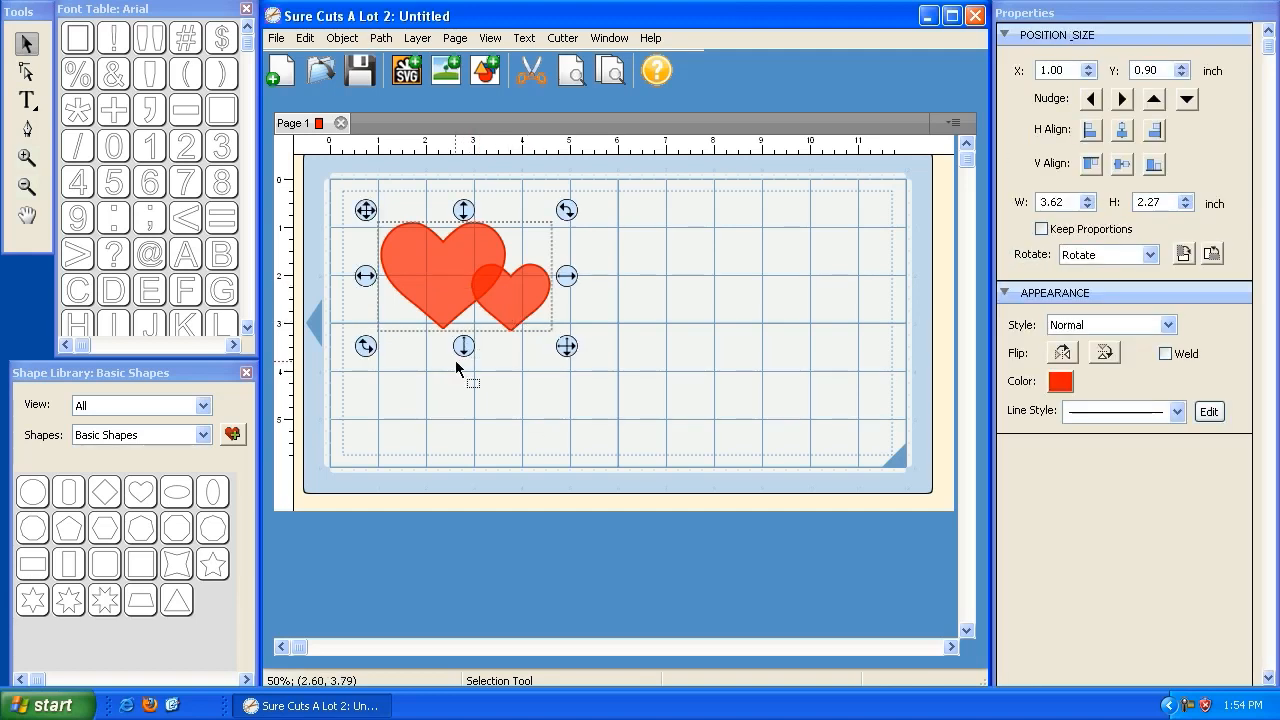
Enlarge the grouped hearts and rotate them clockwise, reduce them to about 3.94 by 3.53 inches, and move them to about X 1.50, Y 1.24.
drag(570, 350, 680, 441)
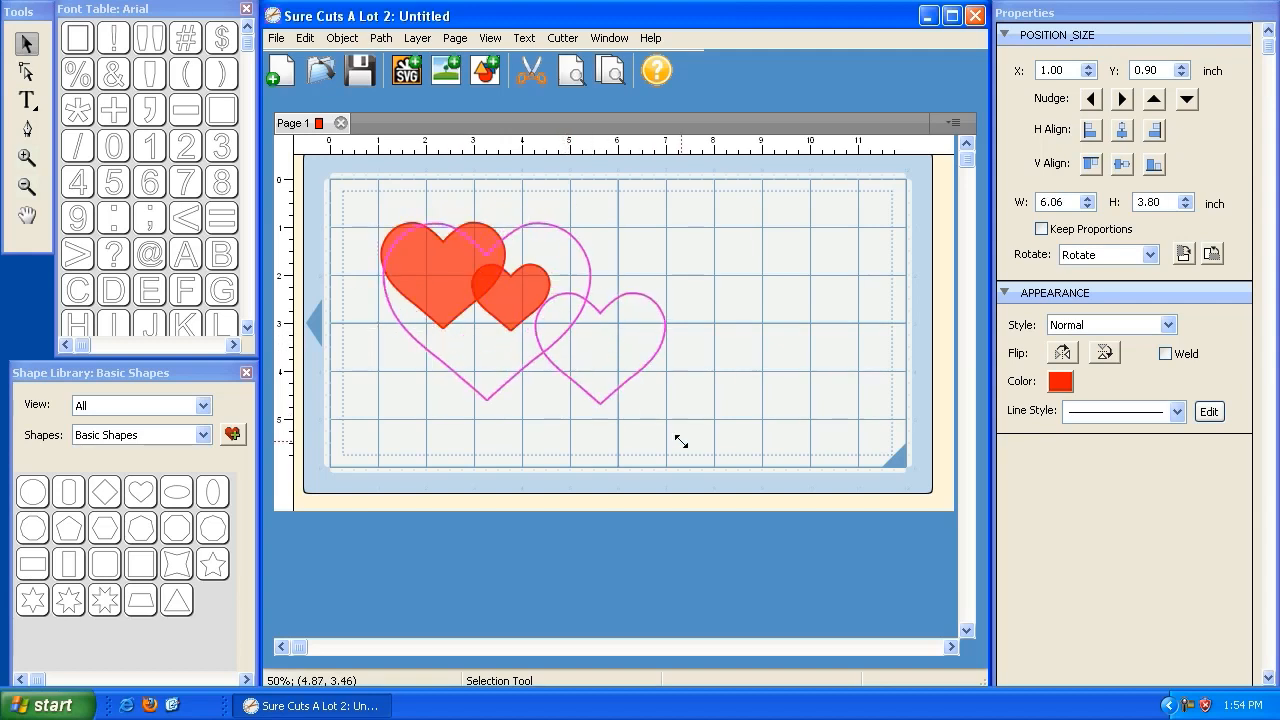
drag(678, 214, 690, 269)
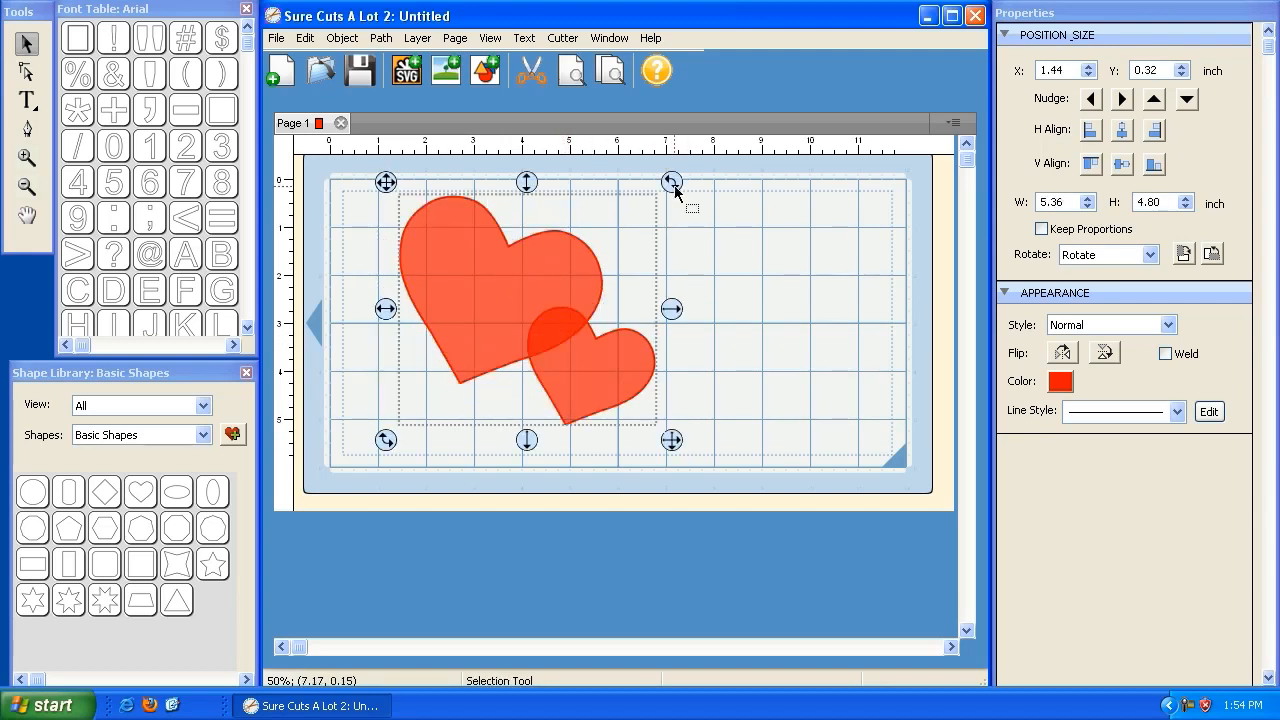
drag(674, 447, 593, 360)
drag(388, 191, 391, 235)
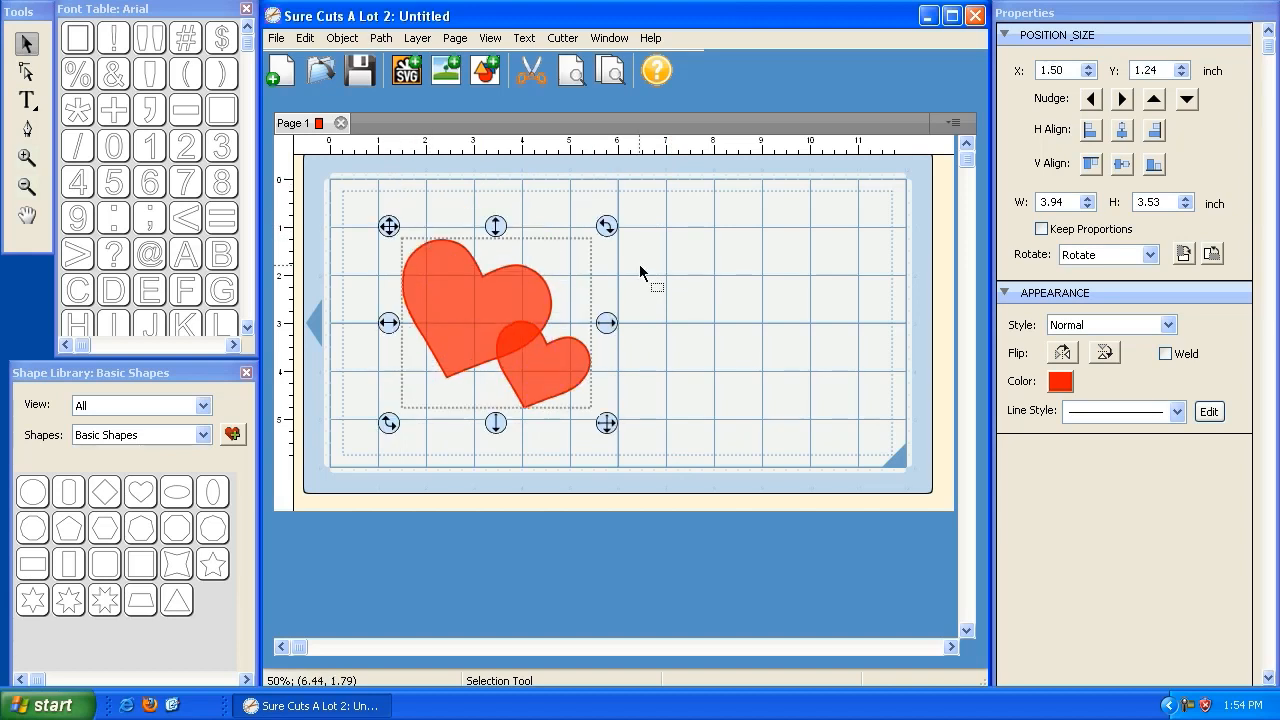
Reselect the rotated group of hearts and ungroup it.
click(639, 264)
drag(368, 215, 656, 440)
click(767, 341)
click(507, 323)
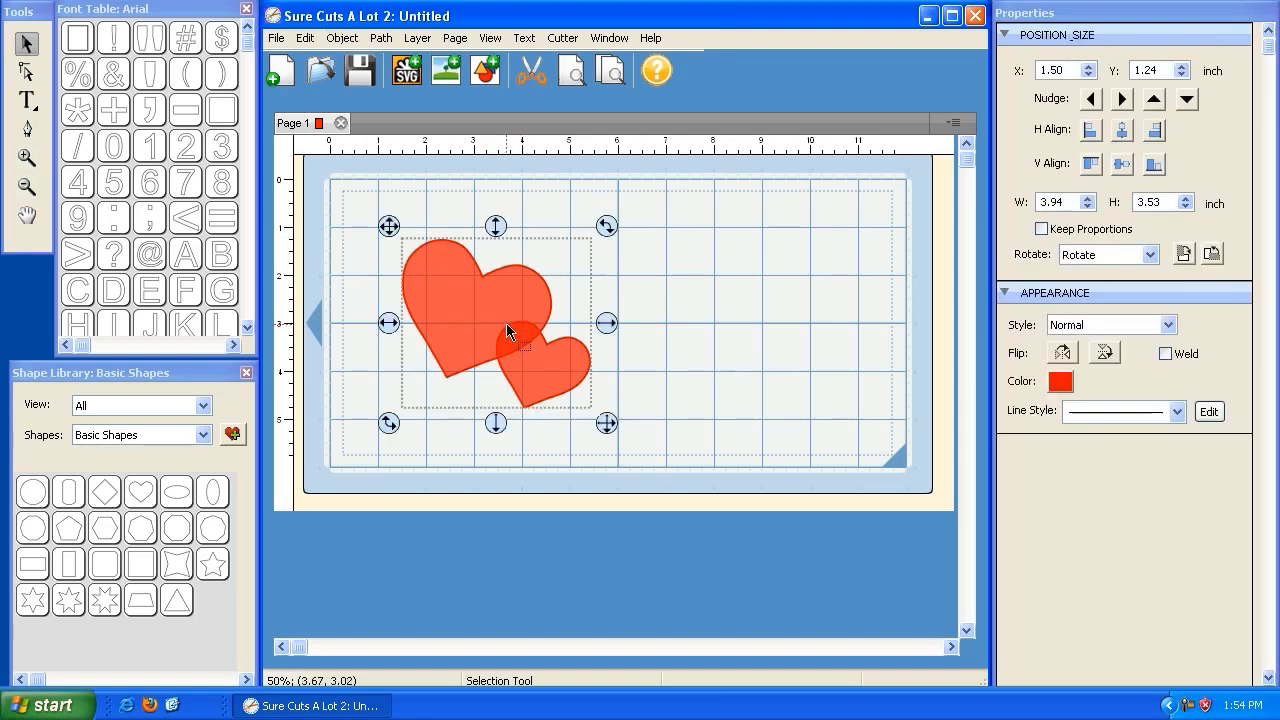
click(342, 38)
click(355, 118)
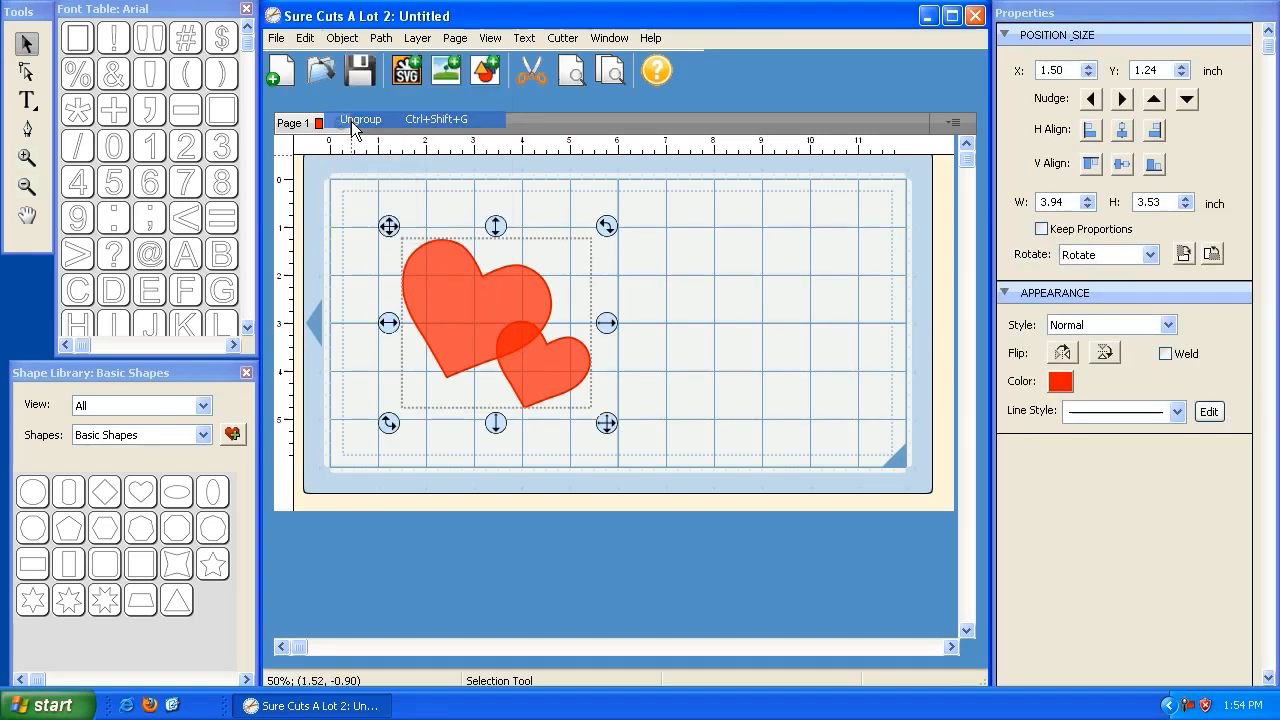
Check the ungrouping by selecting the large and small hearts separately, and undo the last move of the hearts.
click(680, 318)
click(505, 324)
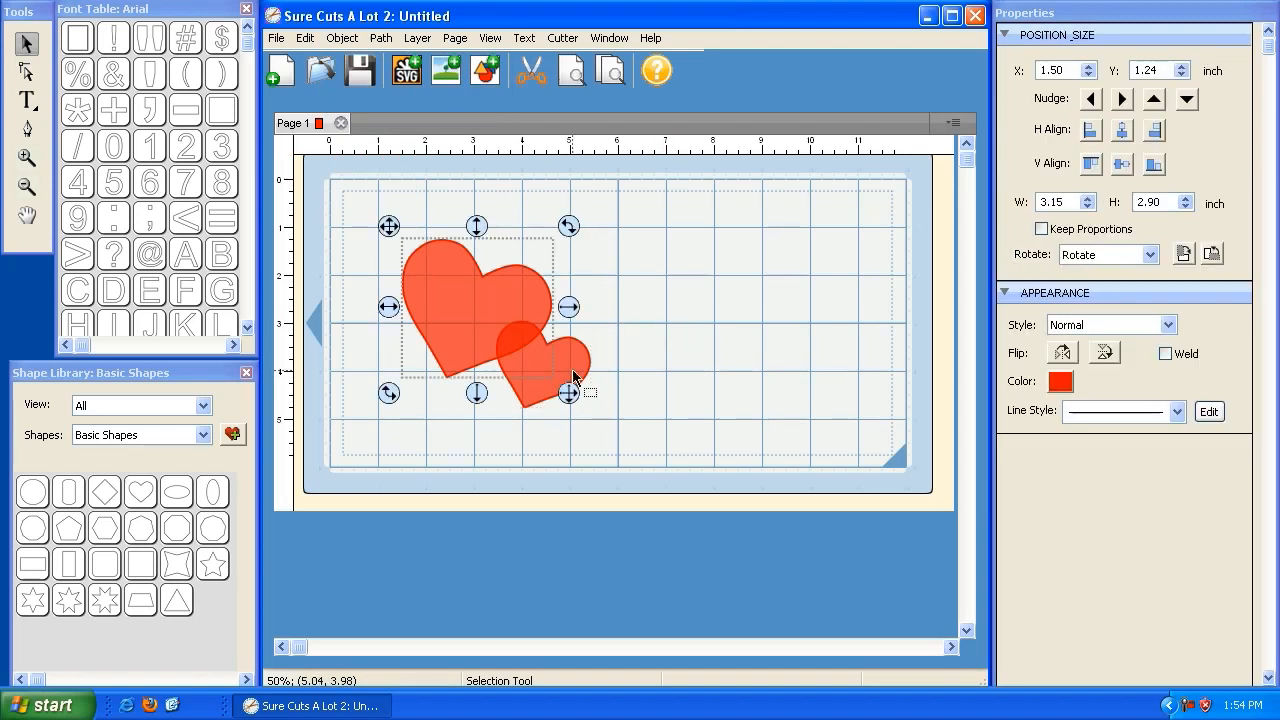
click(467, 310)
click(559, 363)
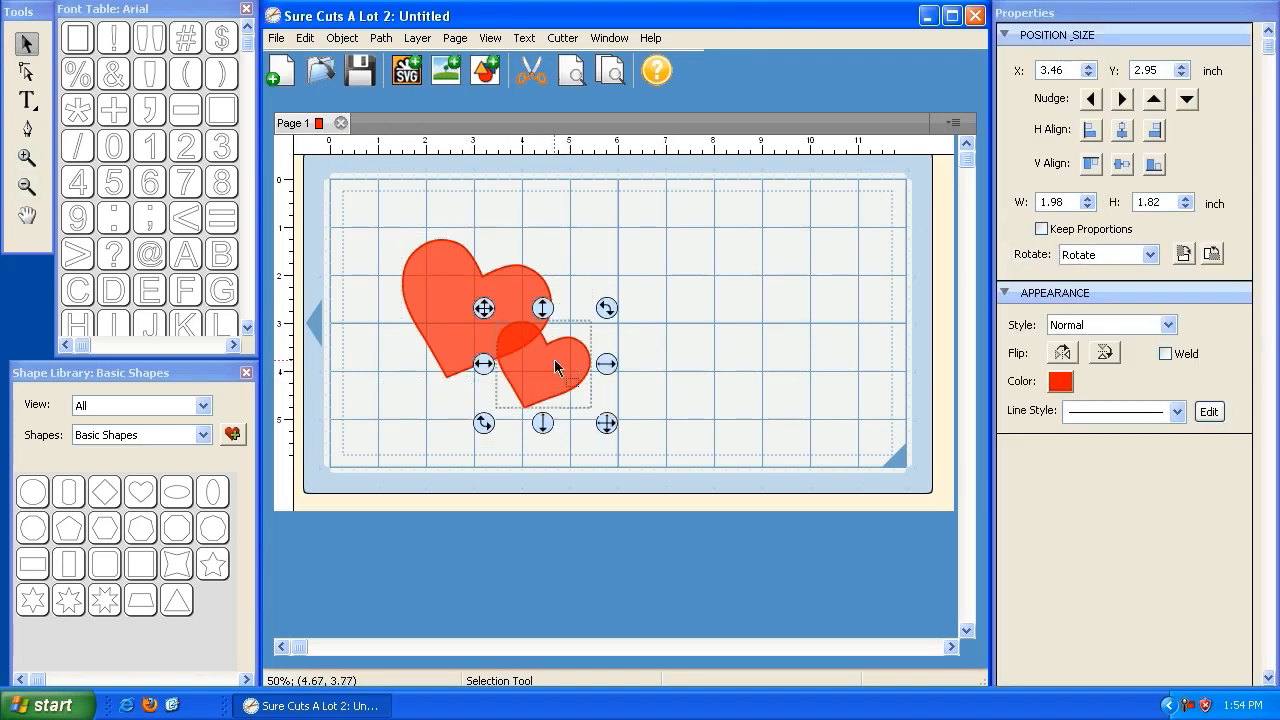
click(440, 283)
click(635, 382)
key(ctrl+z)
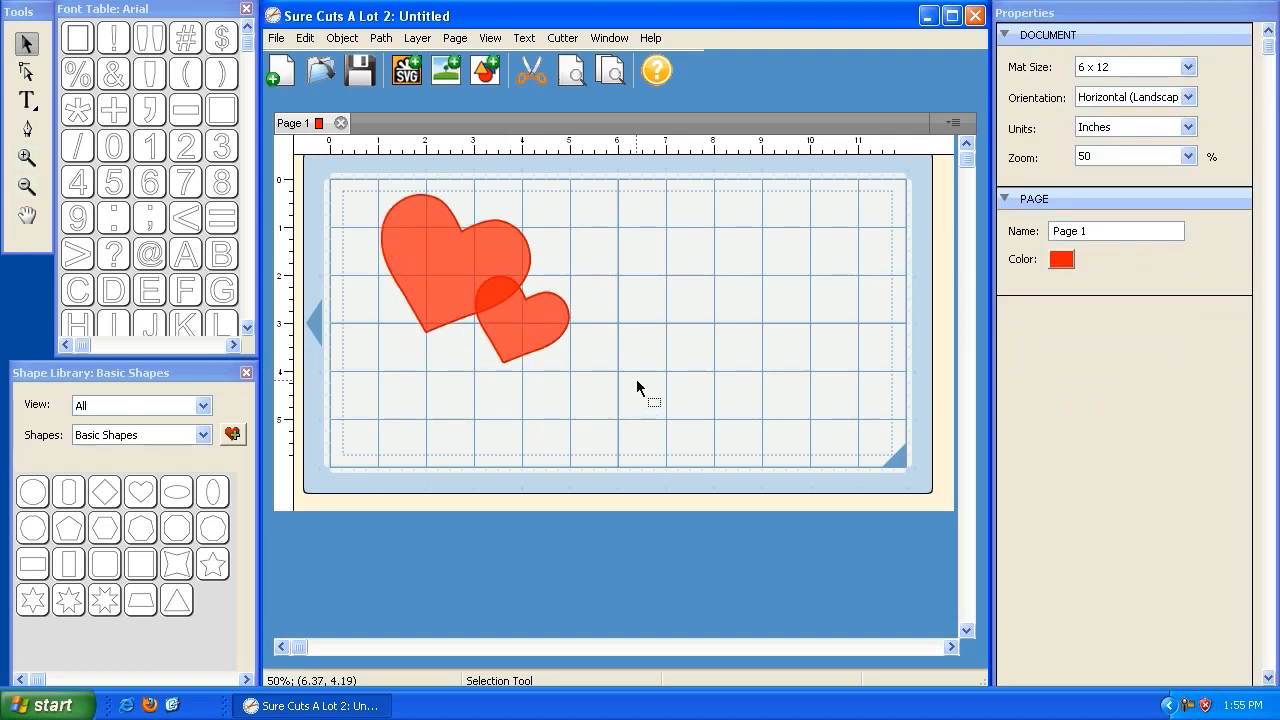
Examine how the rotated hearts select individually and together by clearing and repeating the selection on each one.
click(532, 312)
click(420, 249)
click(549, 322)
click(488, 282)
click(549, 322)
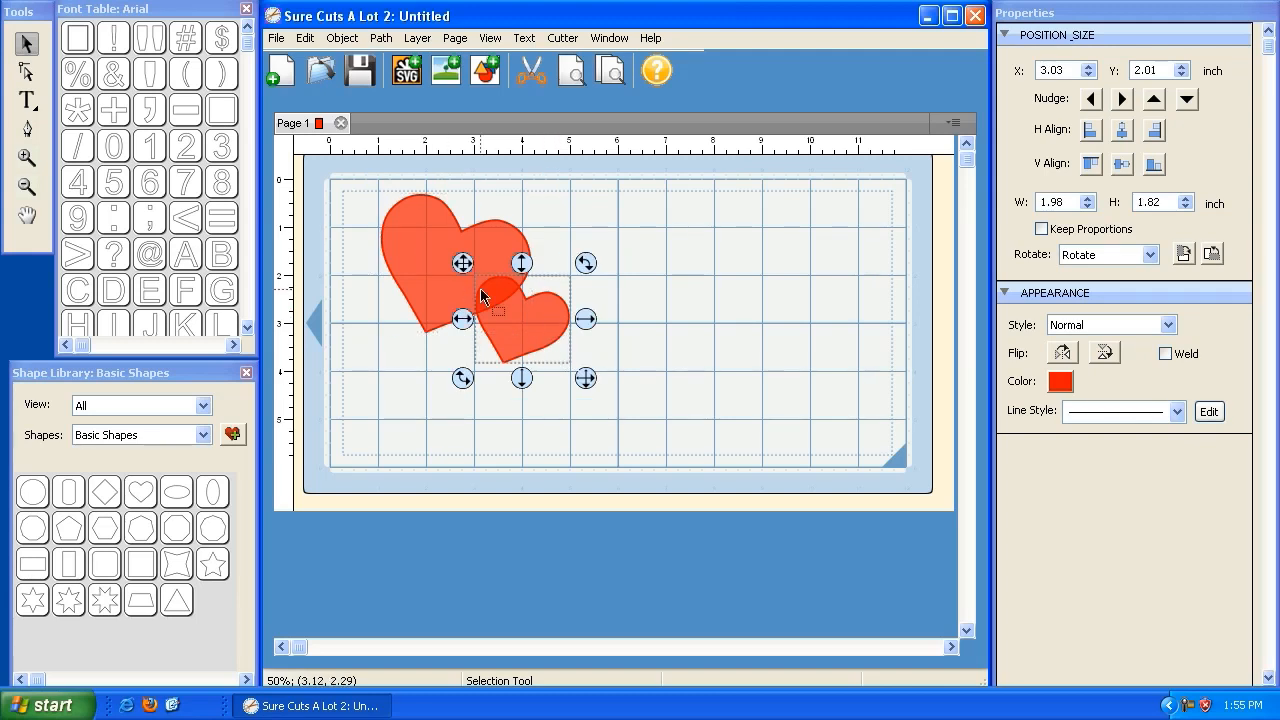
click(646, 371)
drag(620, 416, 347, 176)
click(527, 328)
click(435, 267)
click(539, 327)
click(437, 264)
click(522, 312)
click(476, 284)
click(478, 284)
click(640, 420)
Enlarge both hearts together to about 4.42 by 4.04 inches, move them to about X 1.64, Y 0.91, and check each heart's separate selection.
drag(640, 414, 367, 188)
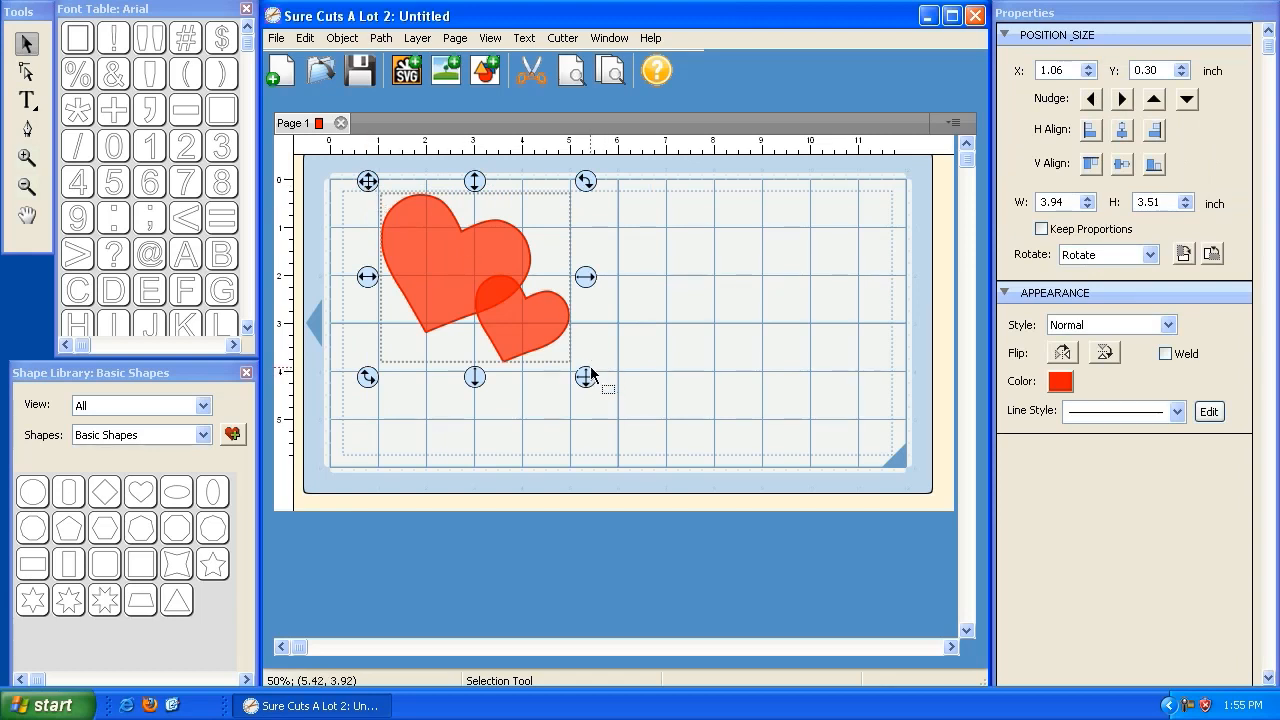
mouse_move(586, 377)
mouse_down()
mouse_move(635, 425)
mouse_move(610, 385)
mouse_up()
drag(367, 182, 393, 213)
drag(636, 212, 636, 212)
click(680, 285)
click(563, 366)
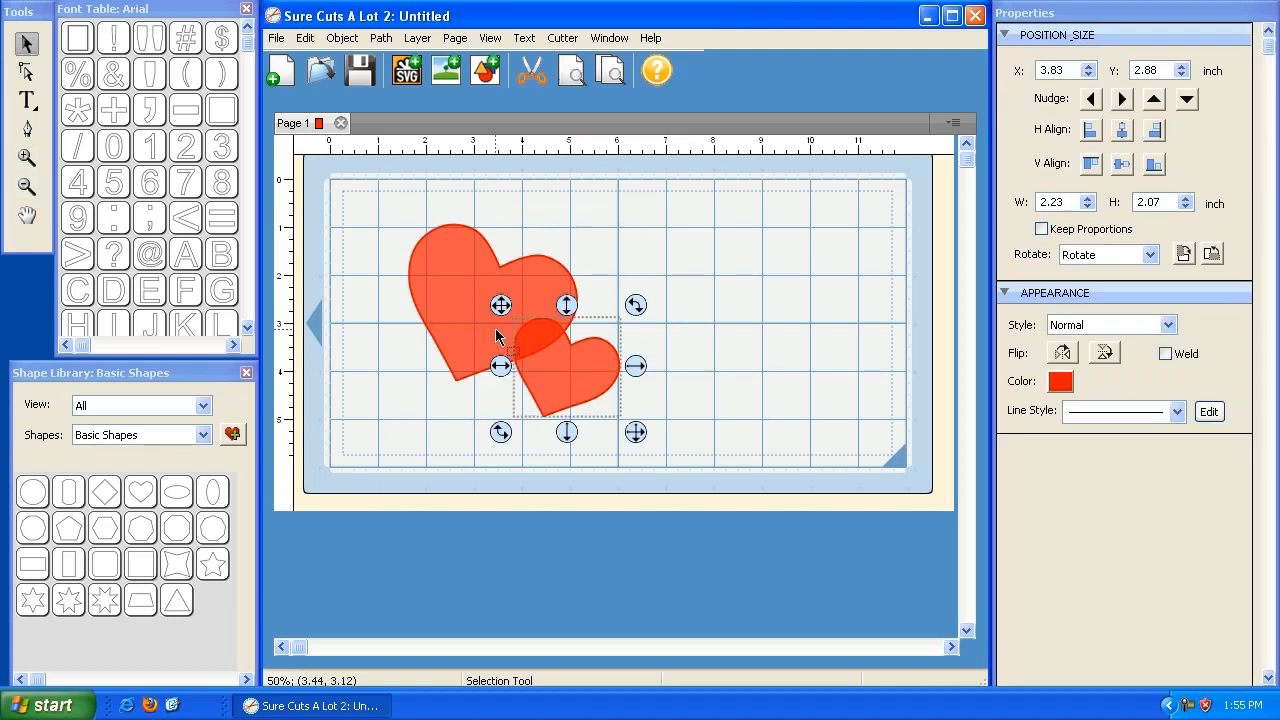
click(483, 320)
click(593, 375)
click(456, 297)
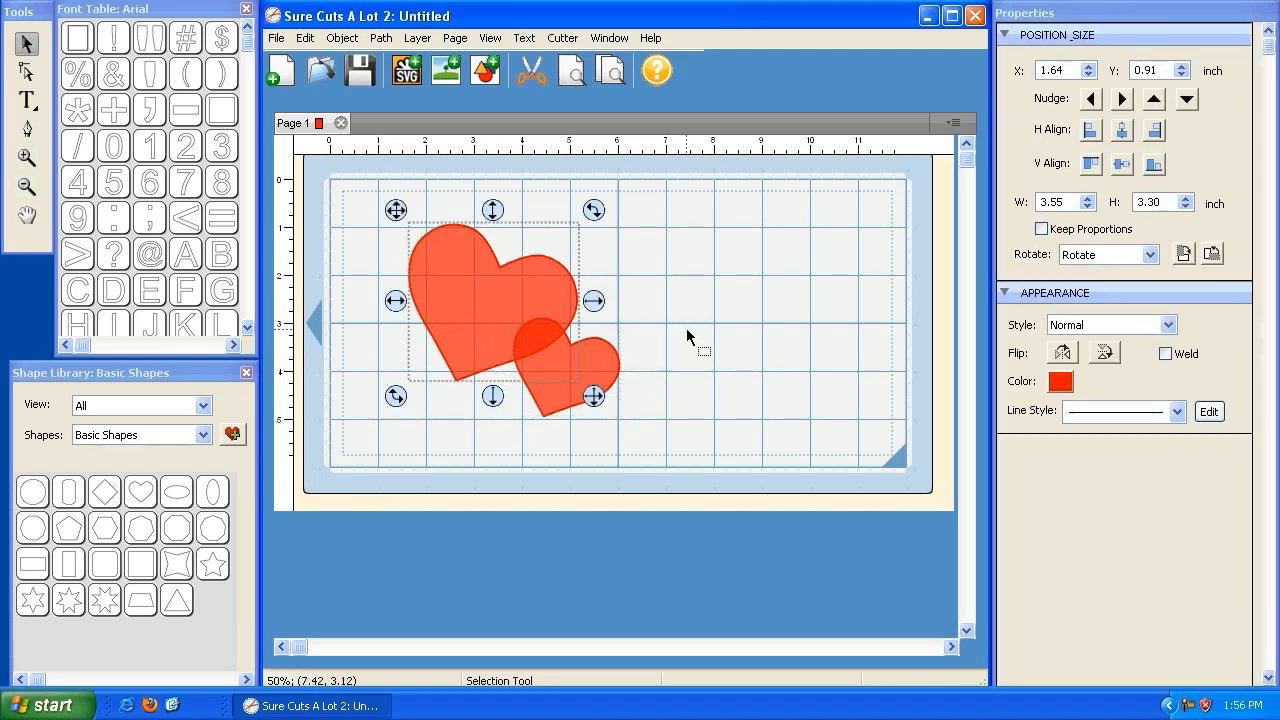
Group the two enlarged hearts, and check the group by deselecting and reselecting it where the hearts overlap.
click(687, 337)
drag(643, 438, 378, 208)
click(342, 37)
click(357, 104)
click(685, 290)
click(544, 337)
click(687, 351)
click(543, 338)
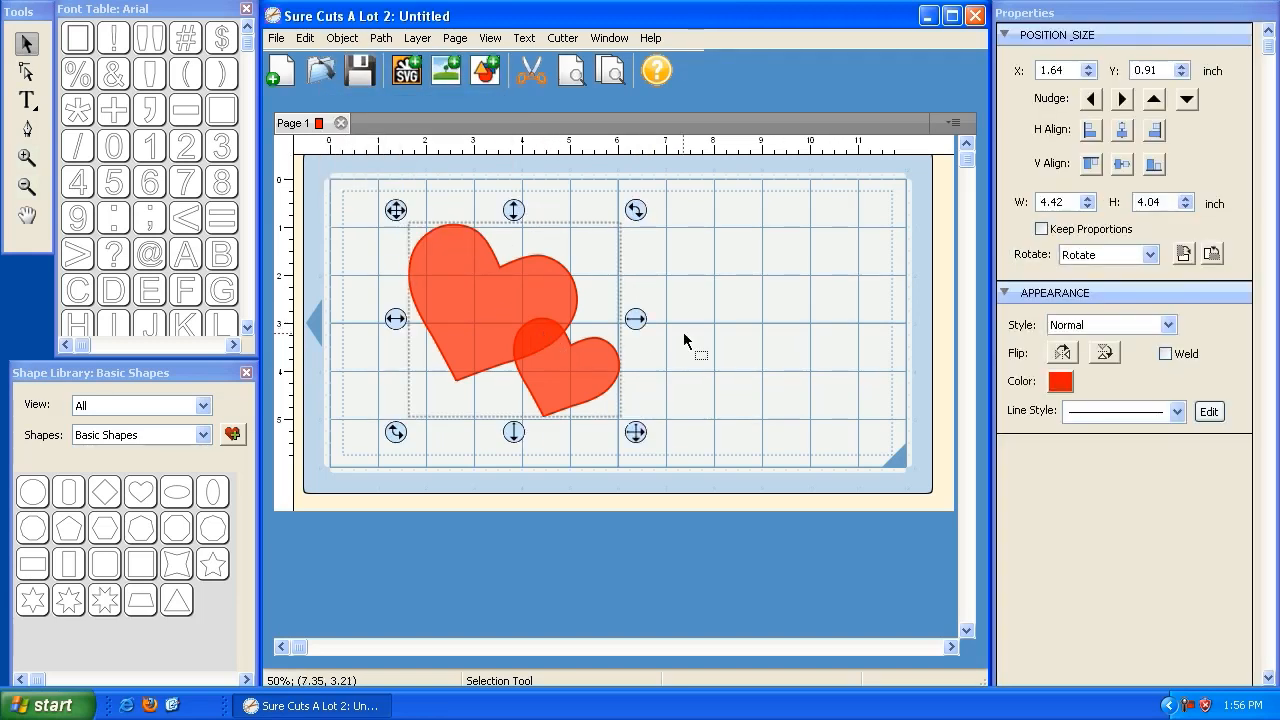
Move the grouped hearts to about X 1.30, Y 0.51 inches, and reselect the whole group.
drag(394, 208, 380, 192)
click(721, 314)
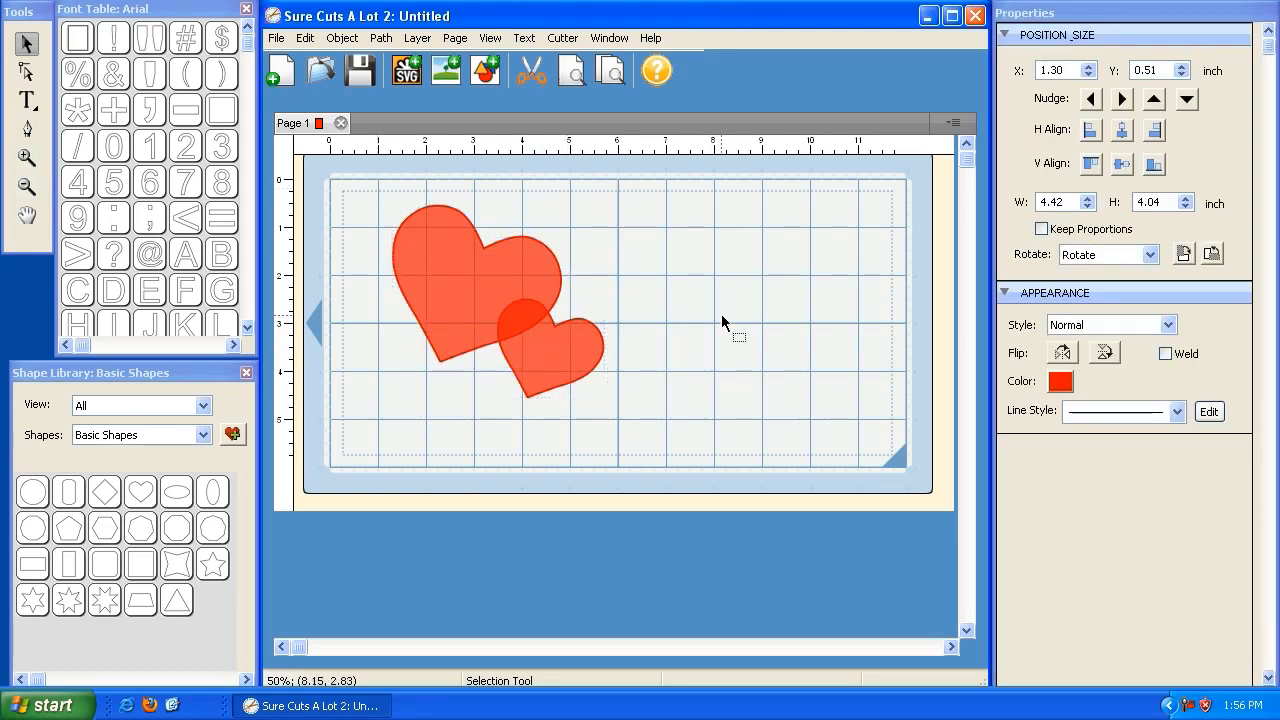
drag(641, 425, 368, 174)
Ungroup the moved hearts and select only the large heart.
click(704, 412)
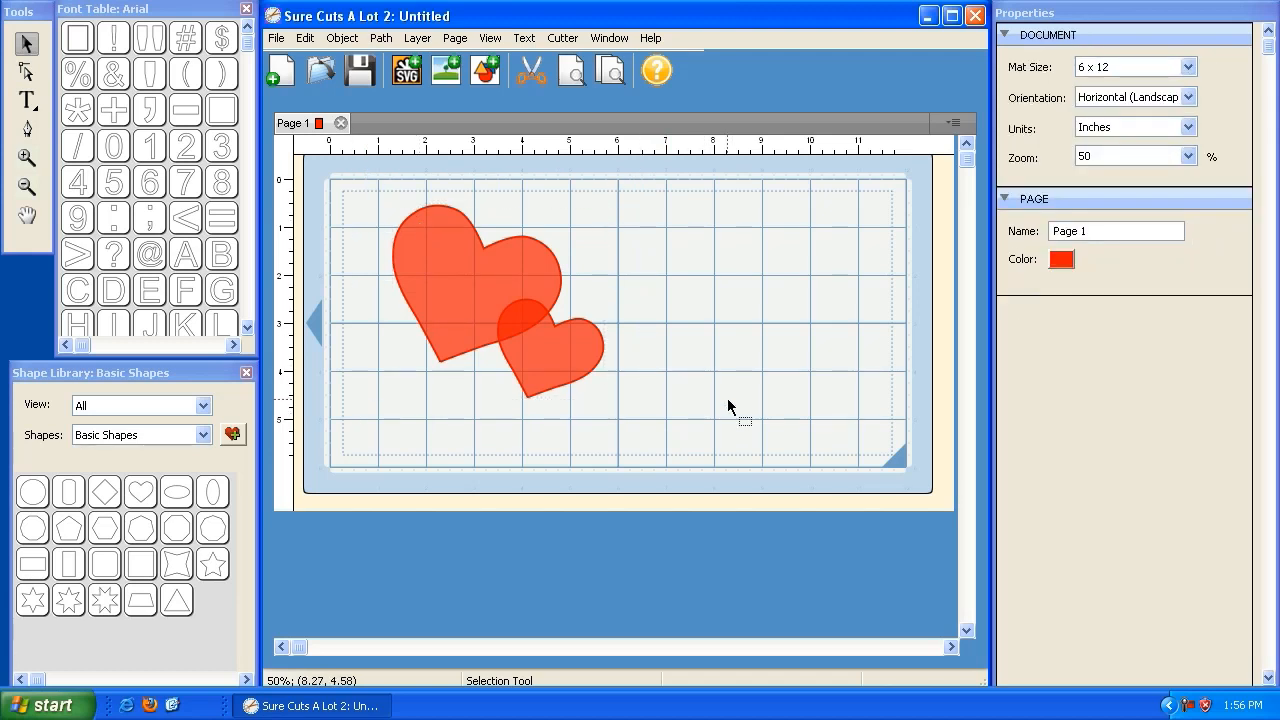
click(568, 355)
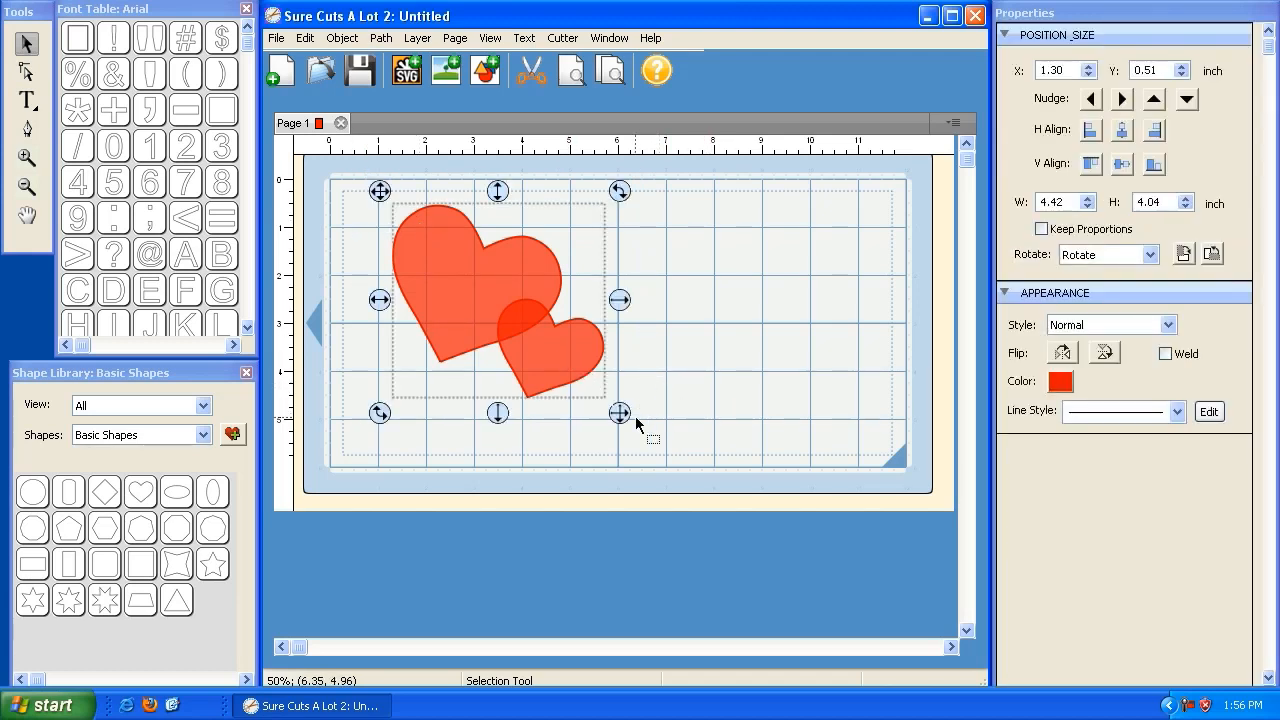
click(342, 38)
click(360, 118)
click(452, 270)
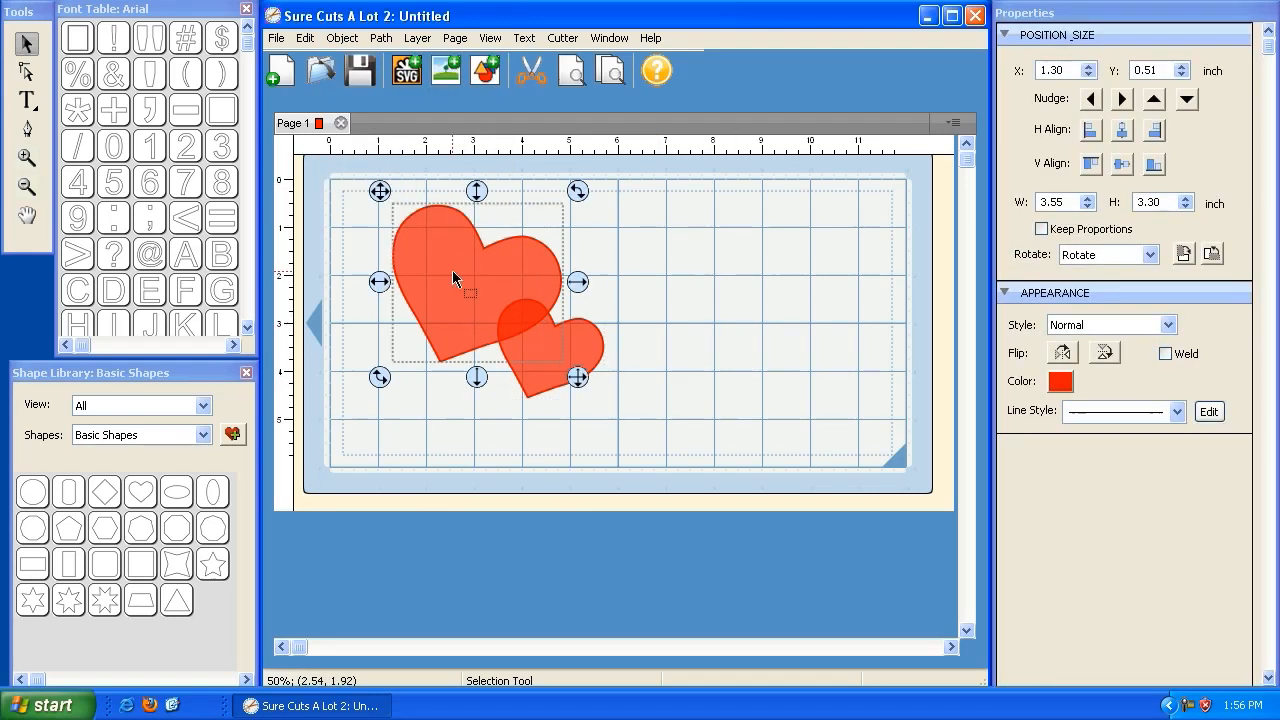
Select the small heart and move it clear of the large heart to about X 6.70, Y 0.50 inches.
click(571, 357)
click(514, 309)
click(580, 348)
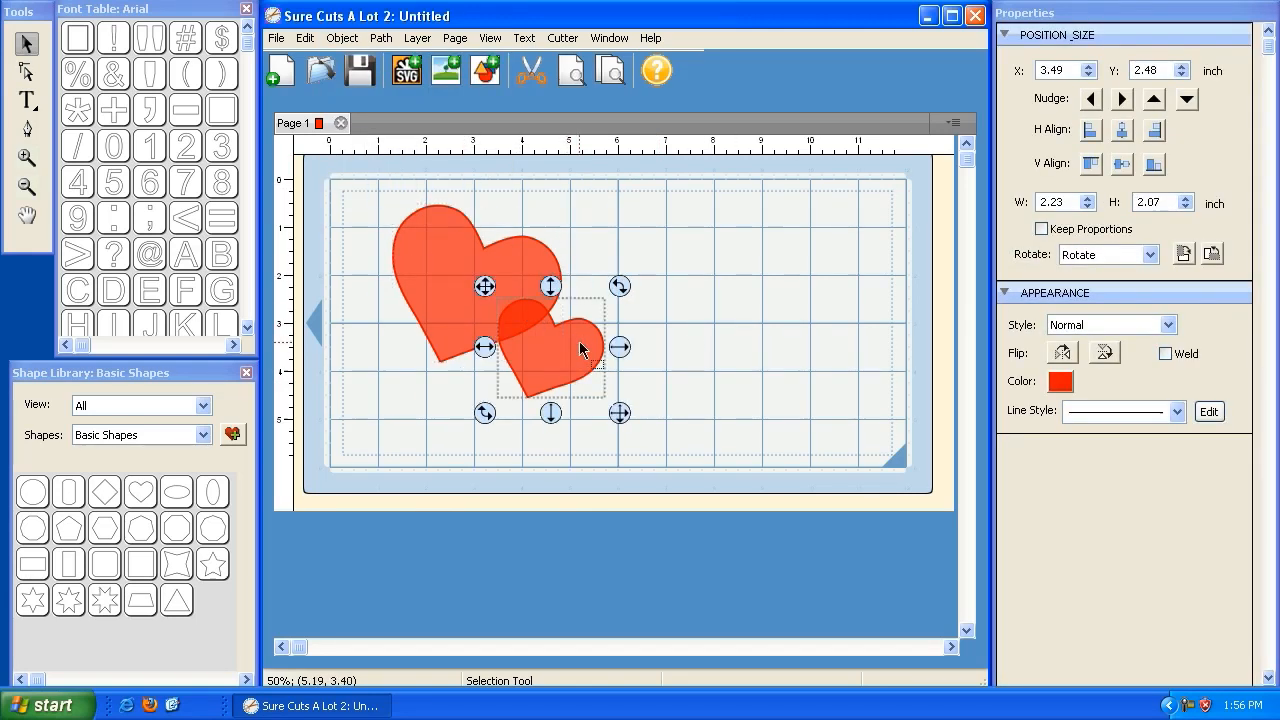
drag(580, 348, 733, 253)
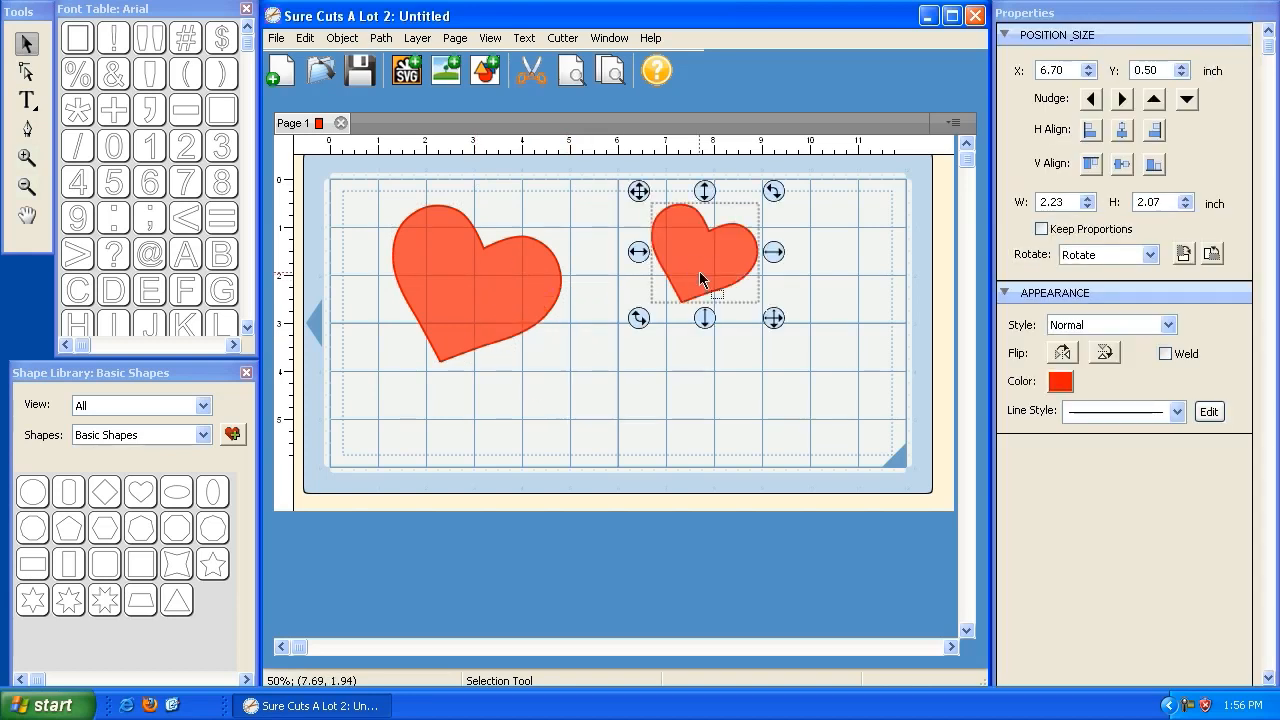
Delete both hearts from the page.
key(Delete)
click(537, 306)
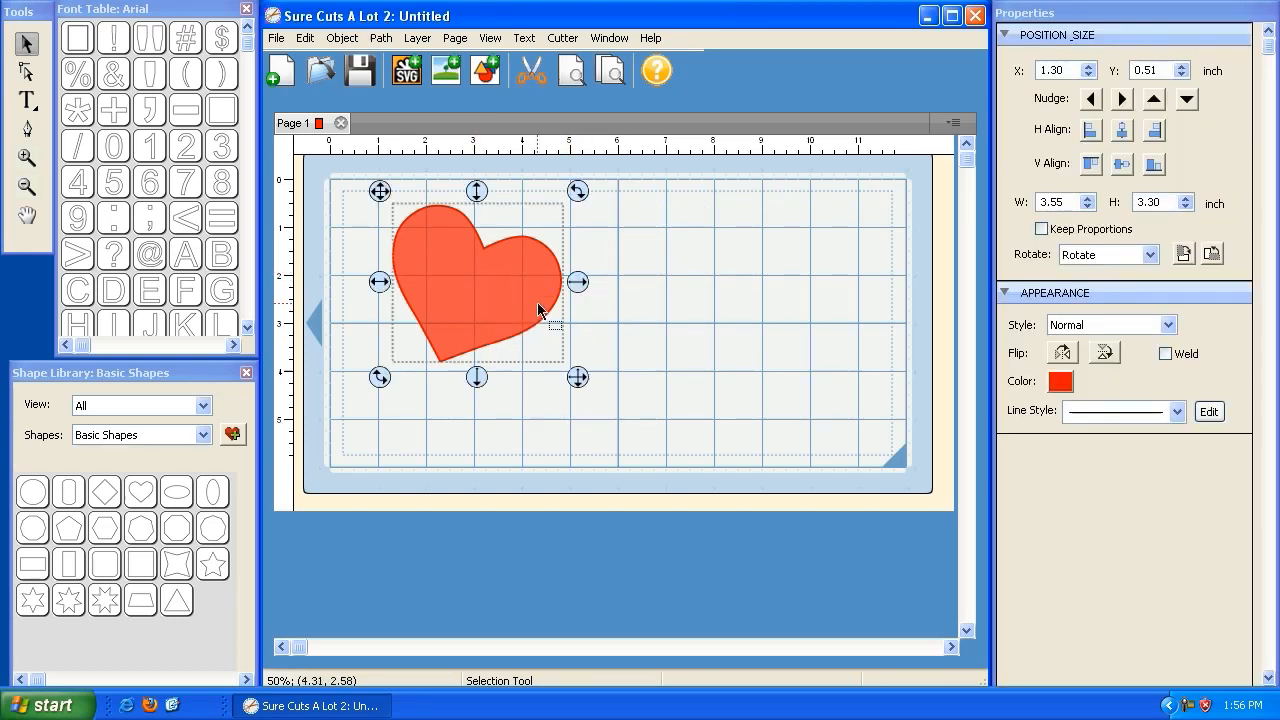
key(Delete)
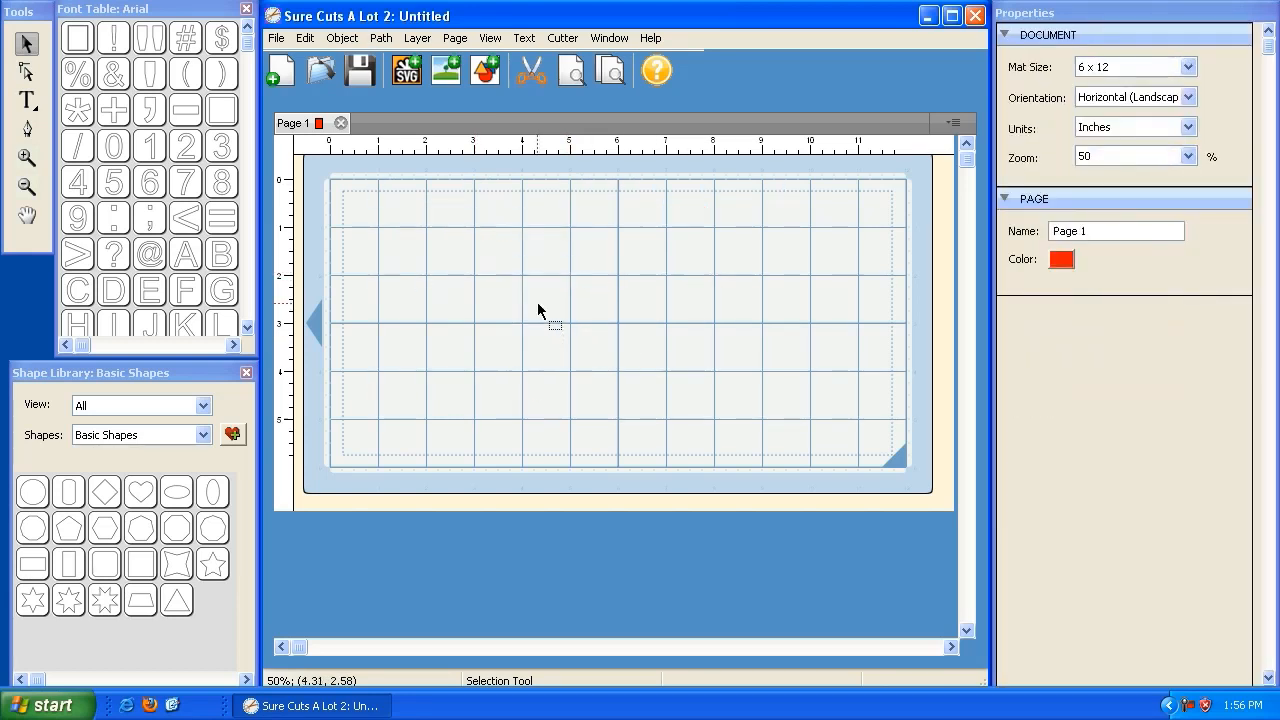
Add the text "HALLOWEEN" in Arial and enlarge it to about 10.20 by 1.23 inches.
click(30, 100)
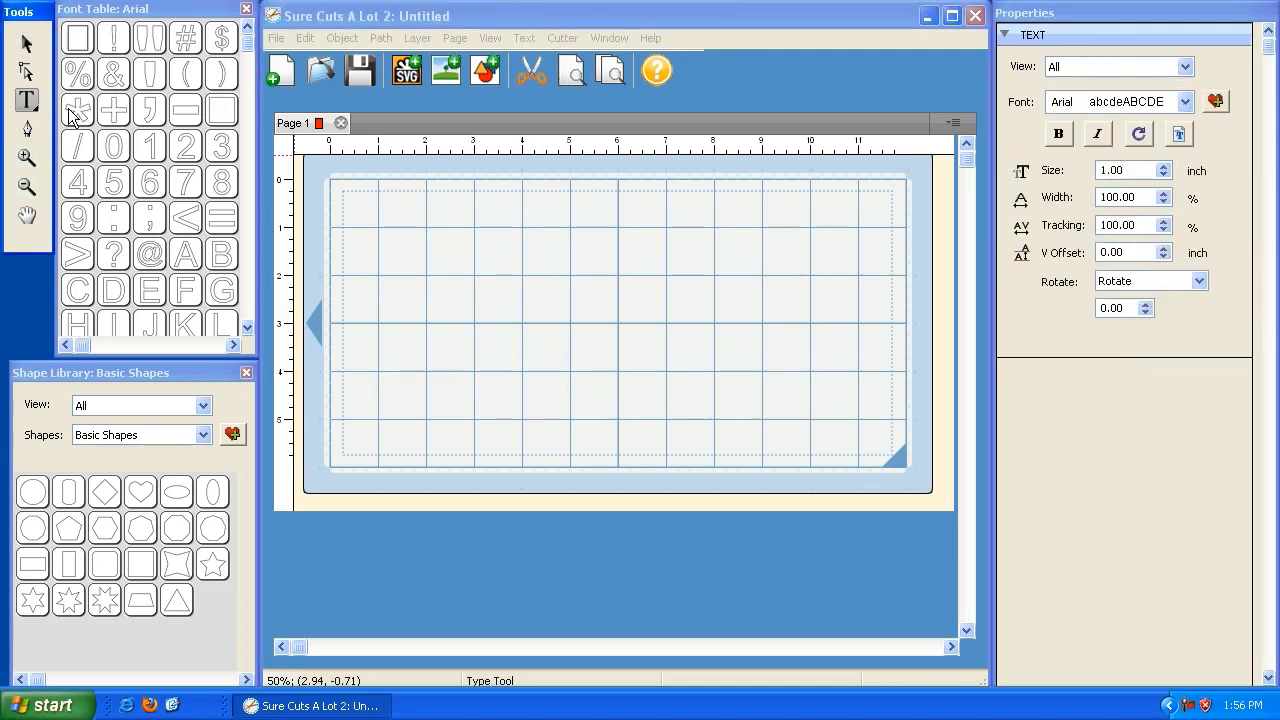
click(380, 322)
text(HA)
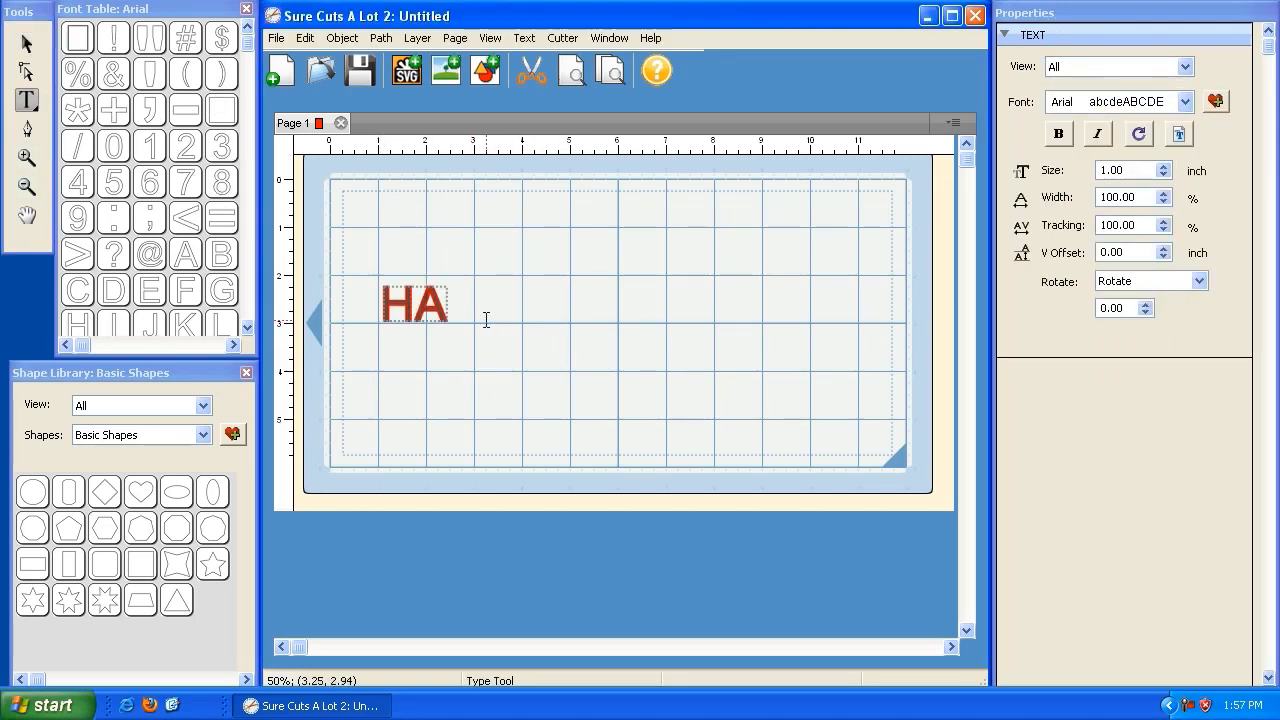
text(LLOWEEN)
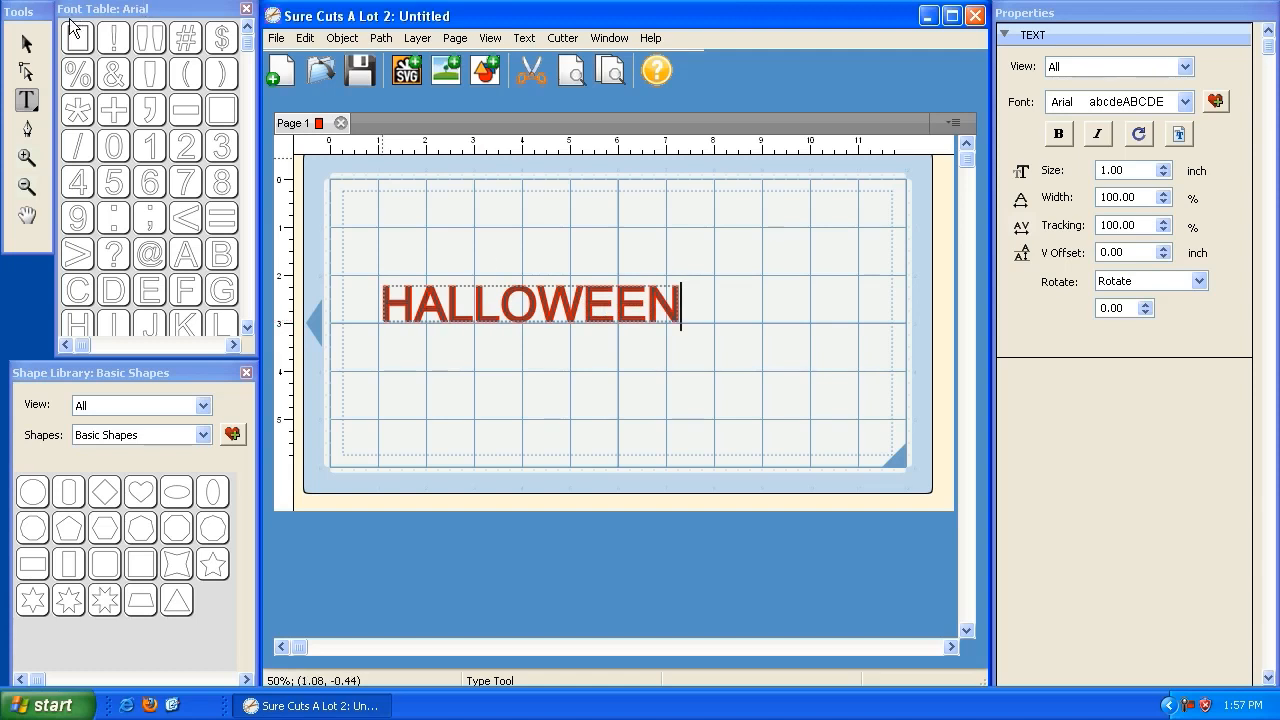
click(27, 44)
drag(695, 340, 880, 340)
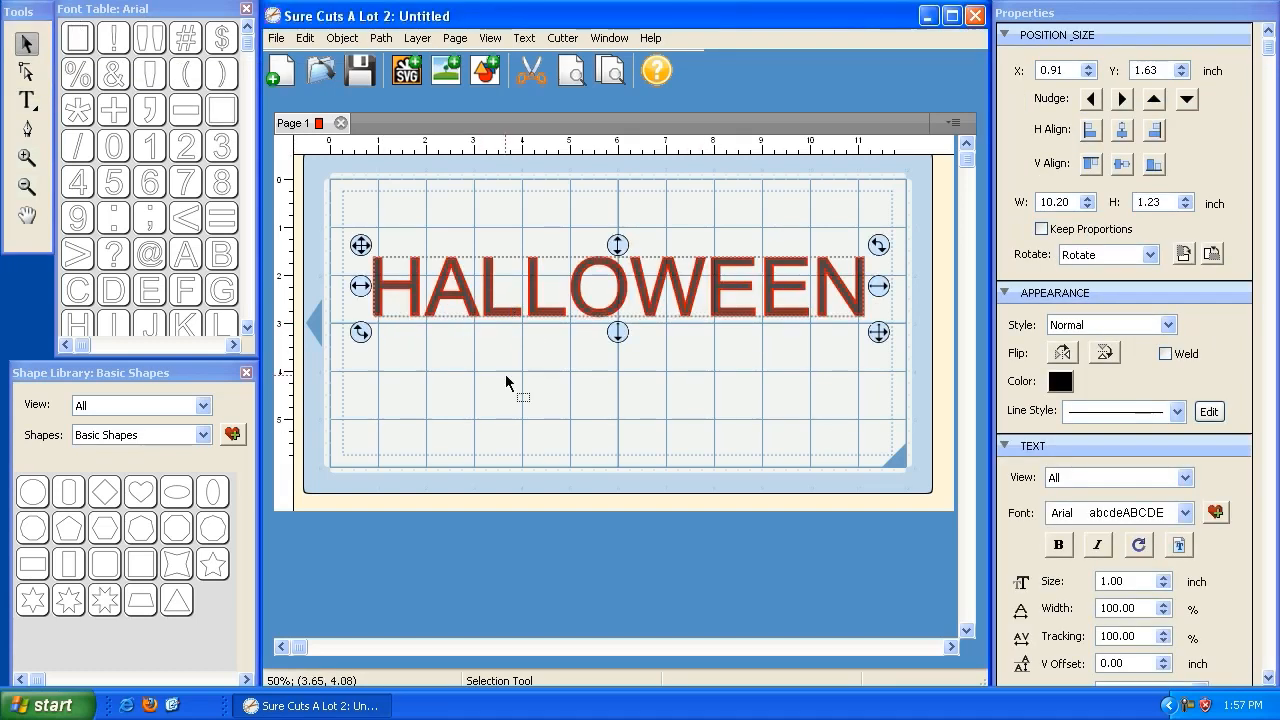
Reselect the HALLOWEEN text and ungroup it into individual letters.
click(503, 460)
click(494, 310)
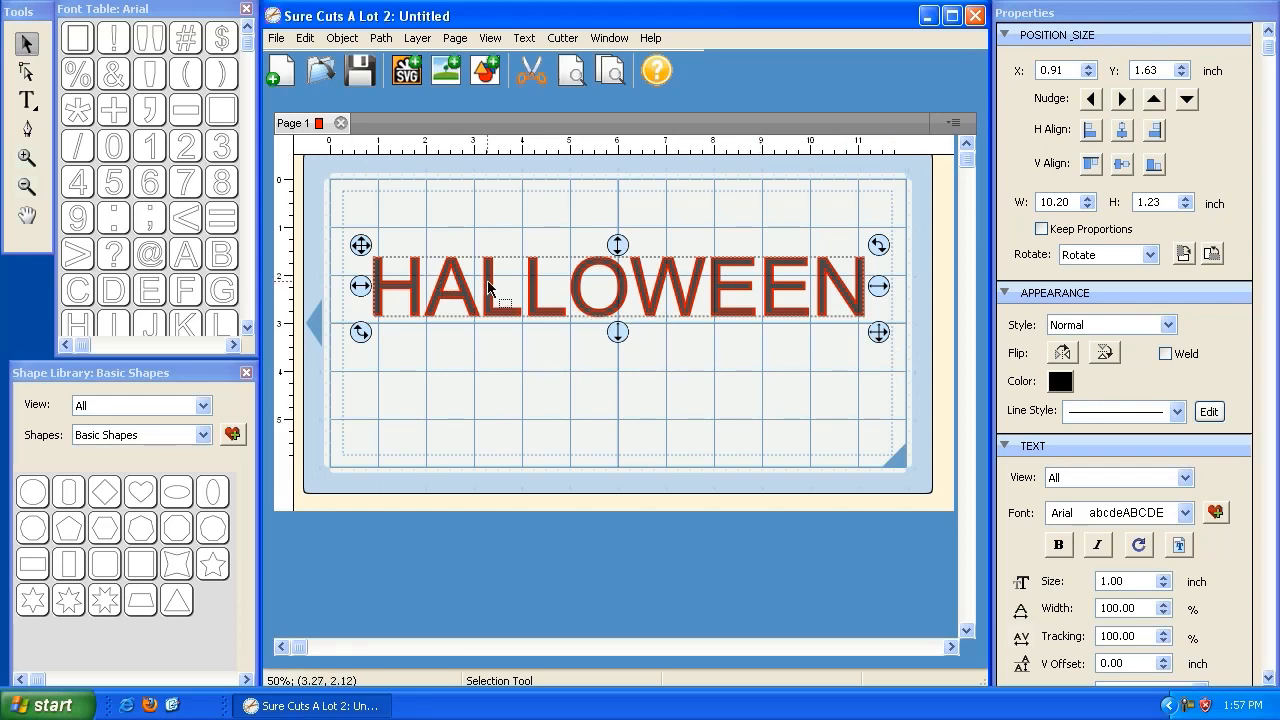
click(341, 40)
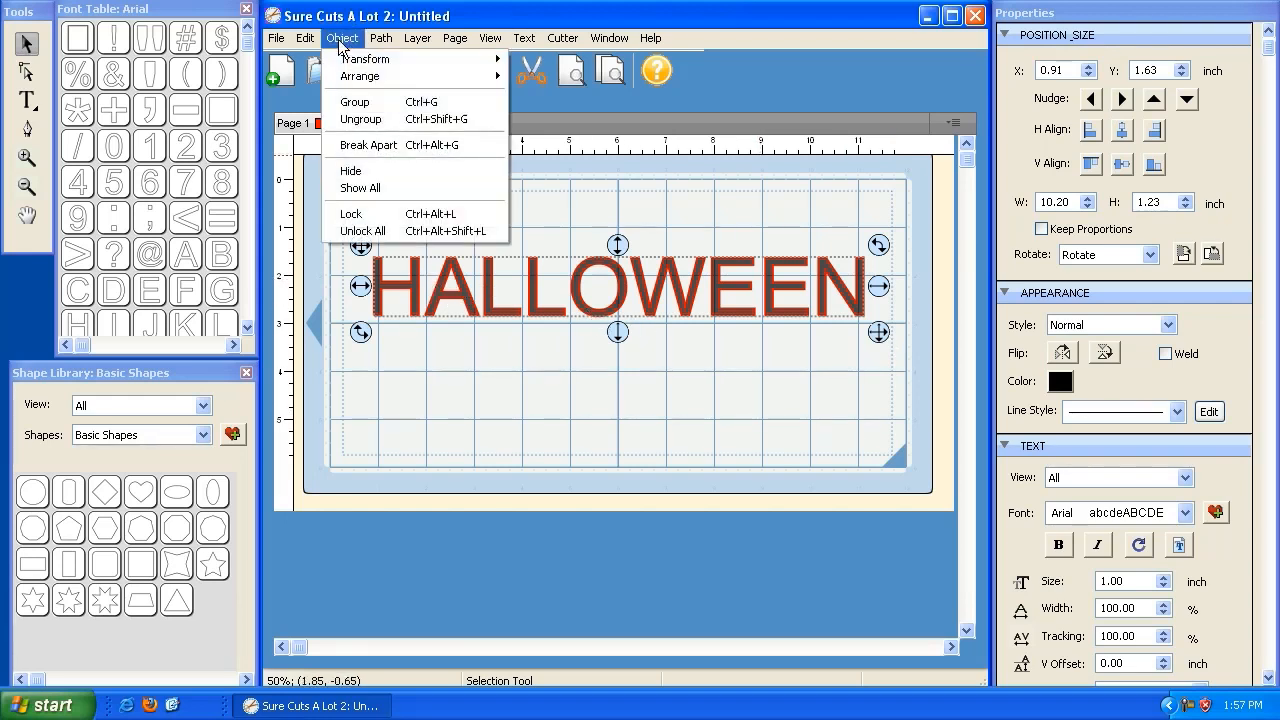
click(347, 121)
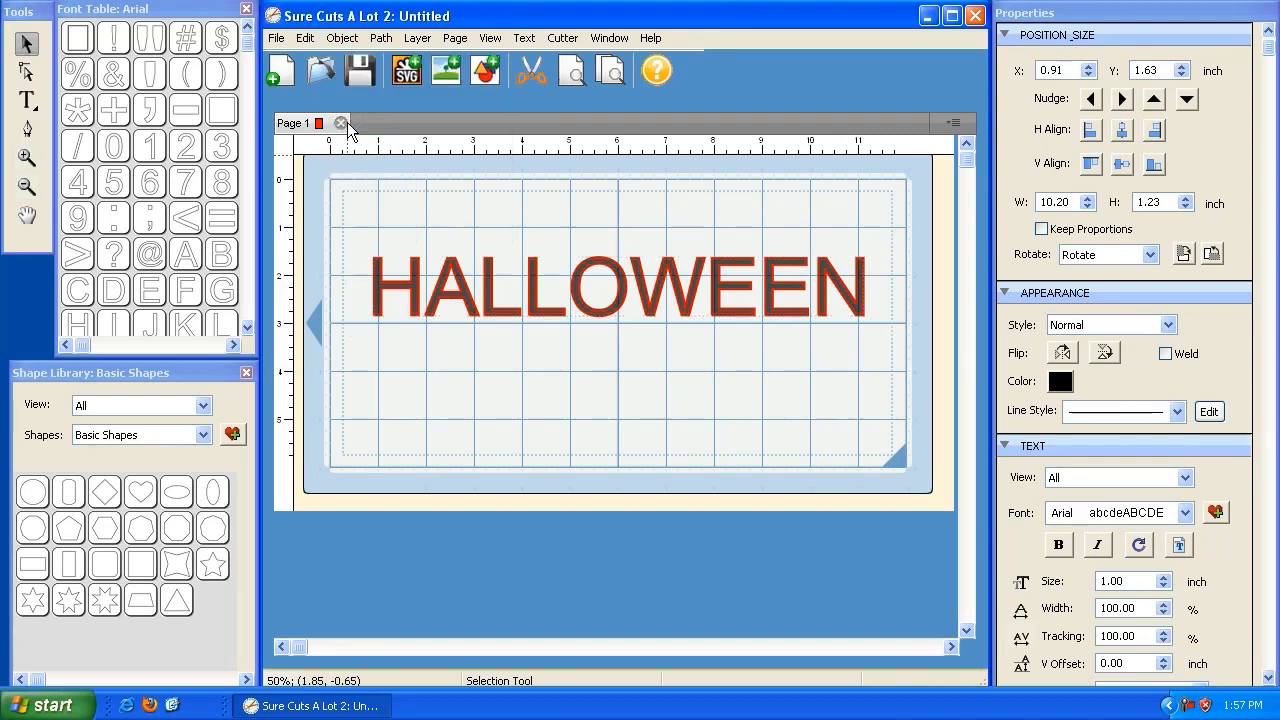
Check the ungrouped HALLOWEEN text by selecting several of its letters one after another.
click(455, 303)
click(512, 312)
click(557, 315)
click(612, 312)
click(683, 302)
click(790, 305)
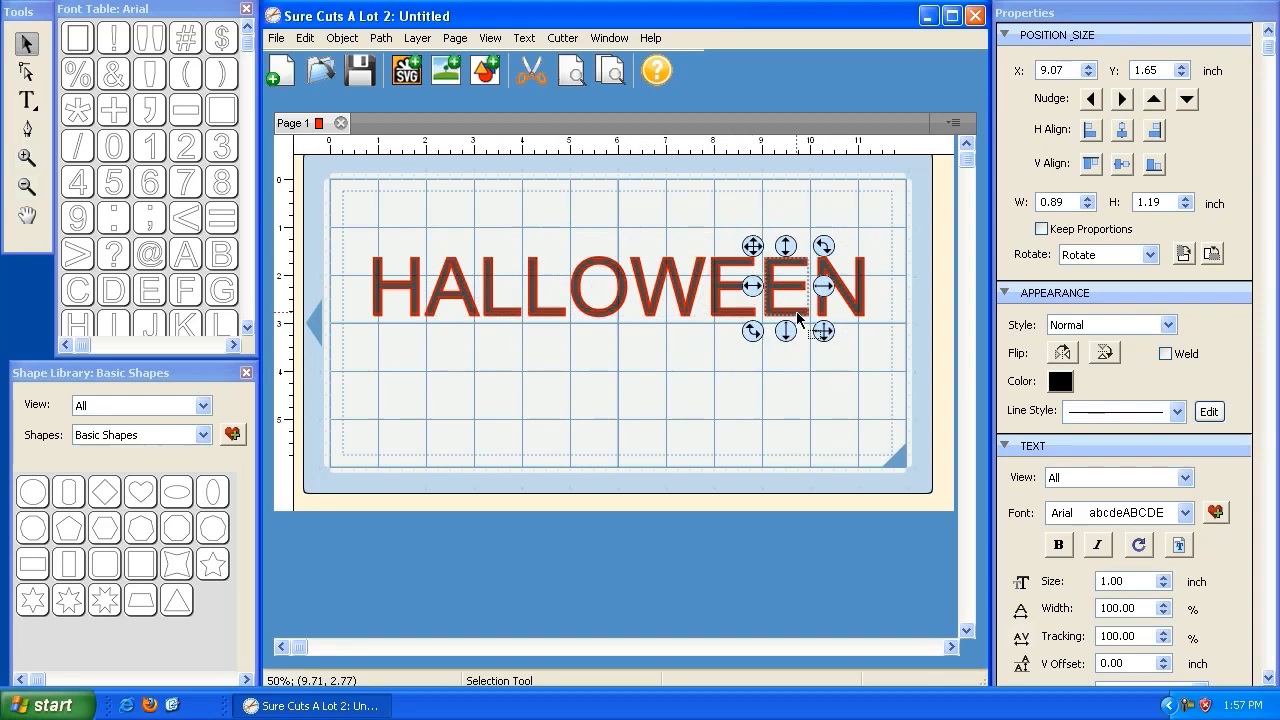
Try enlarging the second L of HALLOWEEN to about 1.07 by 1.71 inches, and undo the resize.
click(515, 310)
drag(535, 331, 598, 372)
click(560, 315)
key(ctrl+z)
key(ctrl+z)
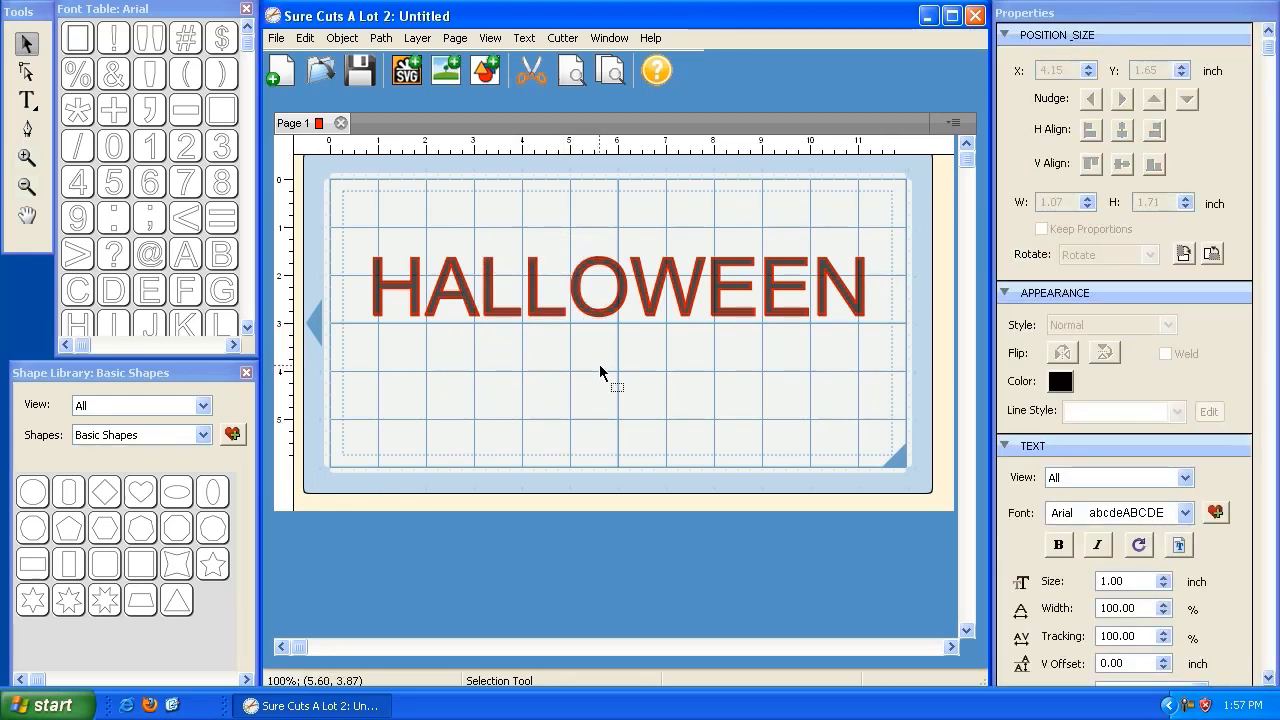
Enlarge the final N and the initial H of HALLOWEEN, and shift the H outward to about X 0.46 inches.
click(838, 295)
drag(878, 331, 893, 354)
click(410, 287)
mouse_move(449, 343)
mouse_down()
mouse_move(457, 389)
mouse_move(456, 362)
mouse_up()
drag(342, 245, 337, 244)
click(517, 205)
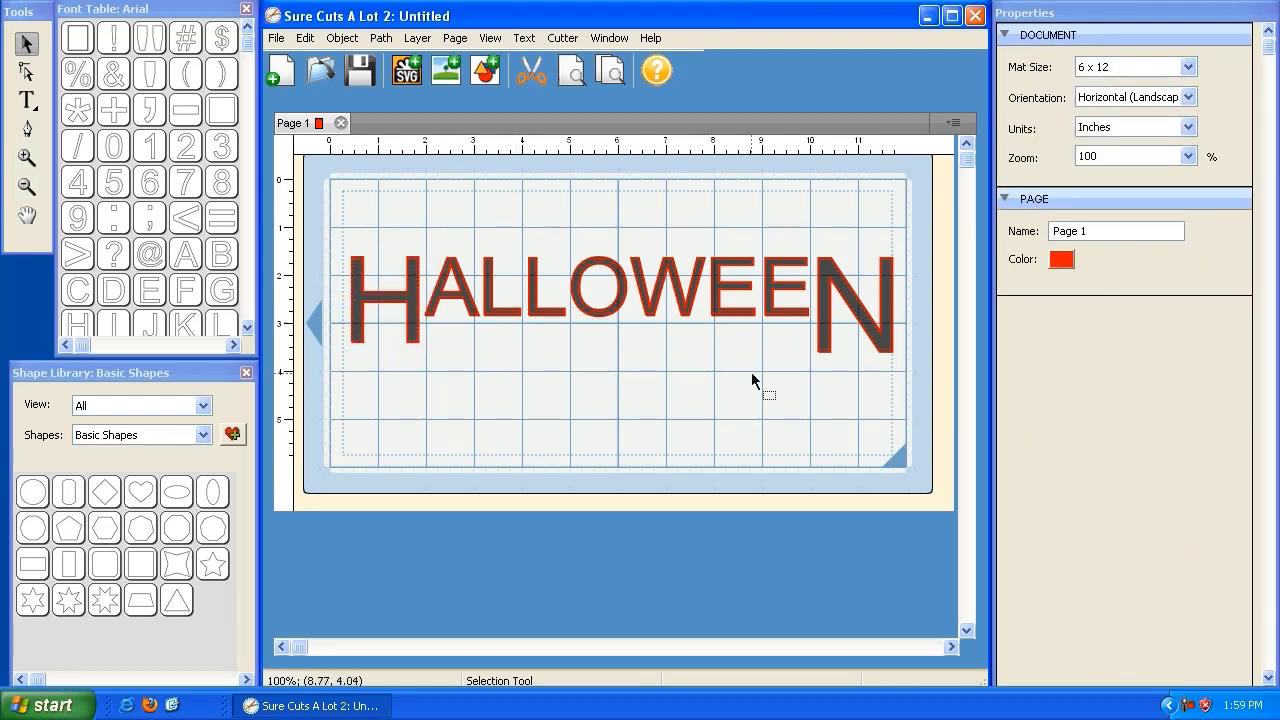
Select all the letters with a selection box and again with Select All, clearing the selection each time.
drag(916, 382, 322, 238)
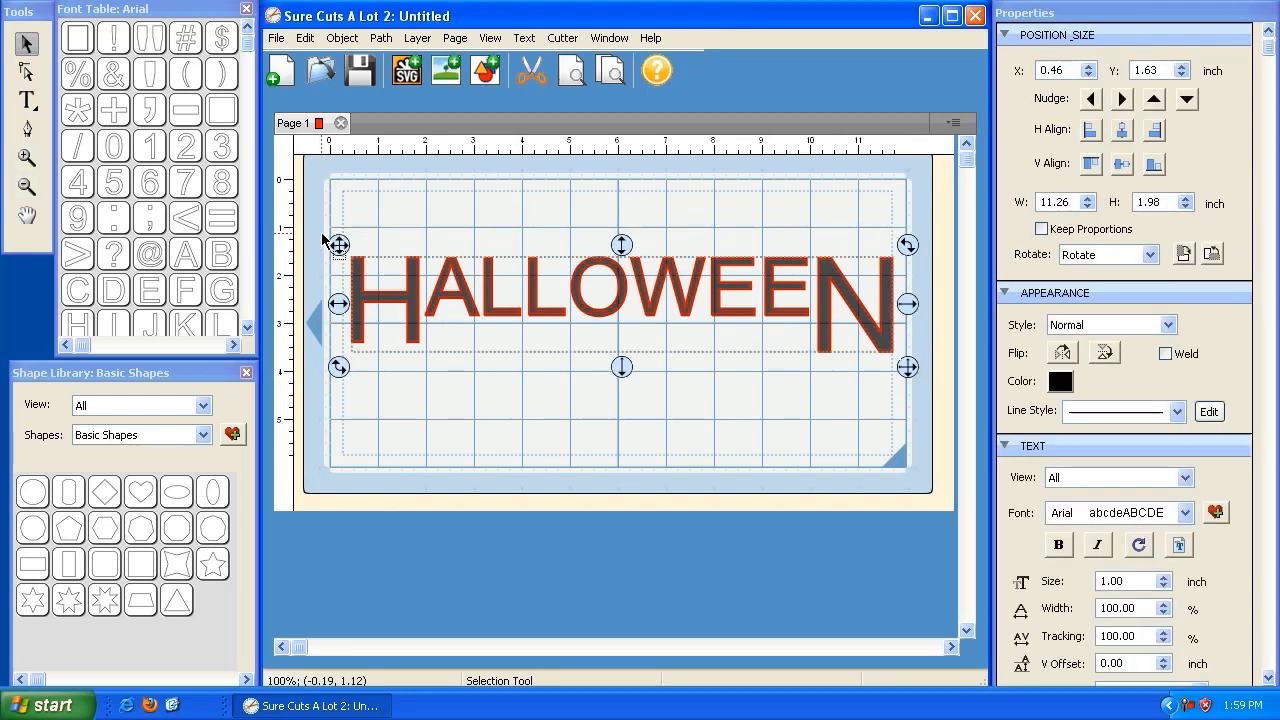
click(536, 419)
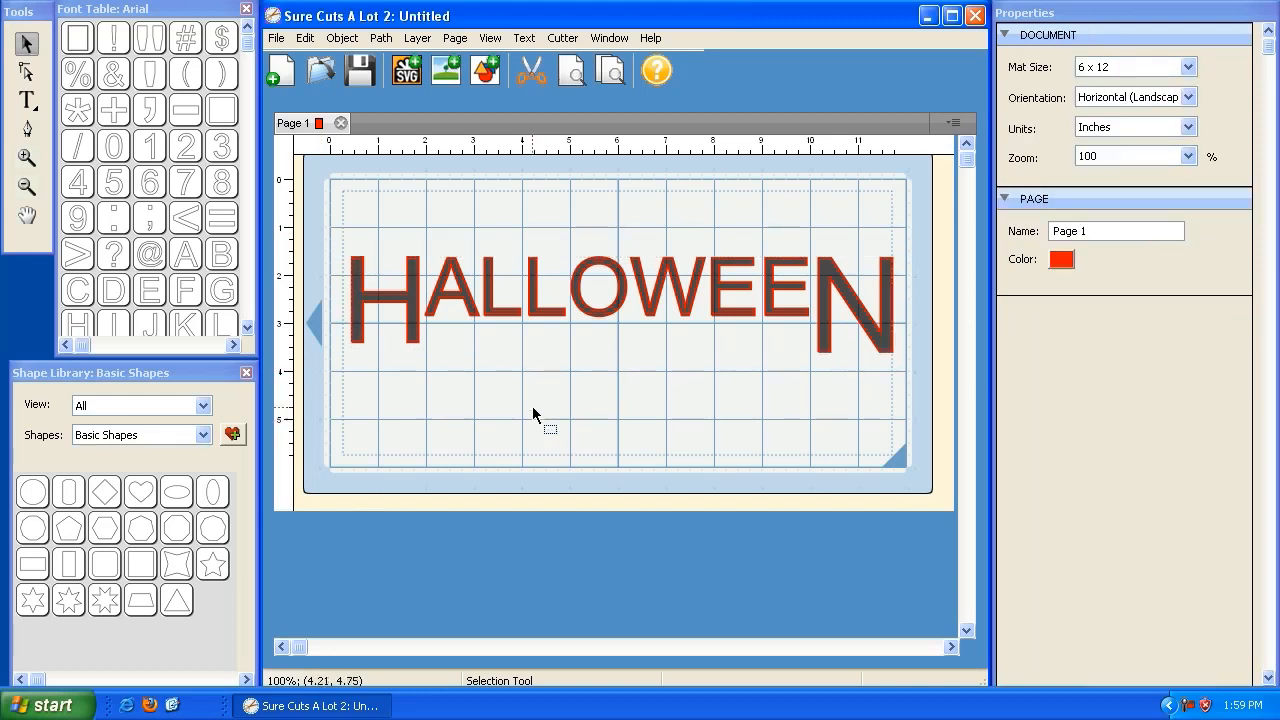
right_click(532, 409)
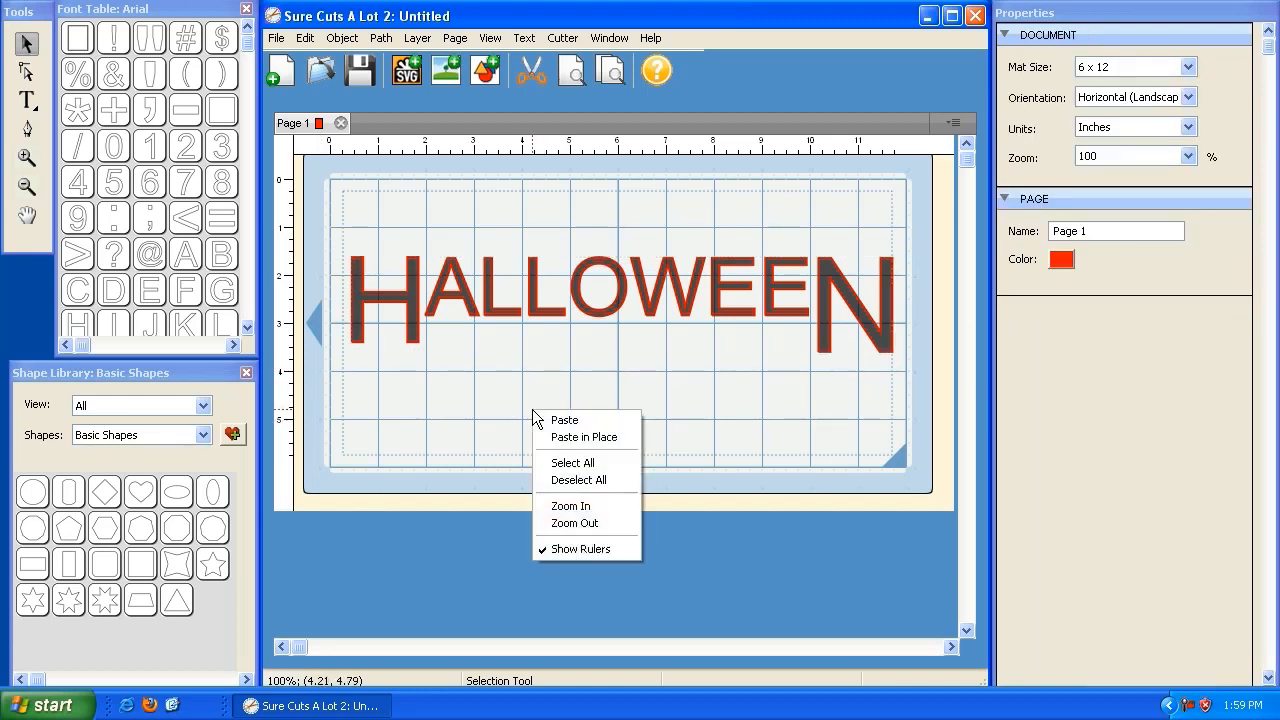
click(566, 460)
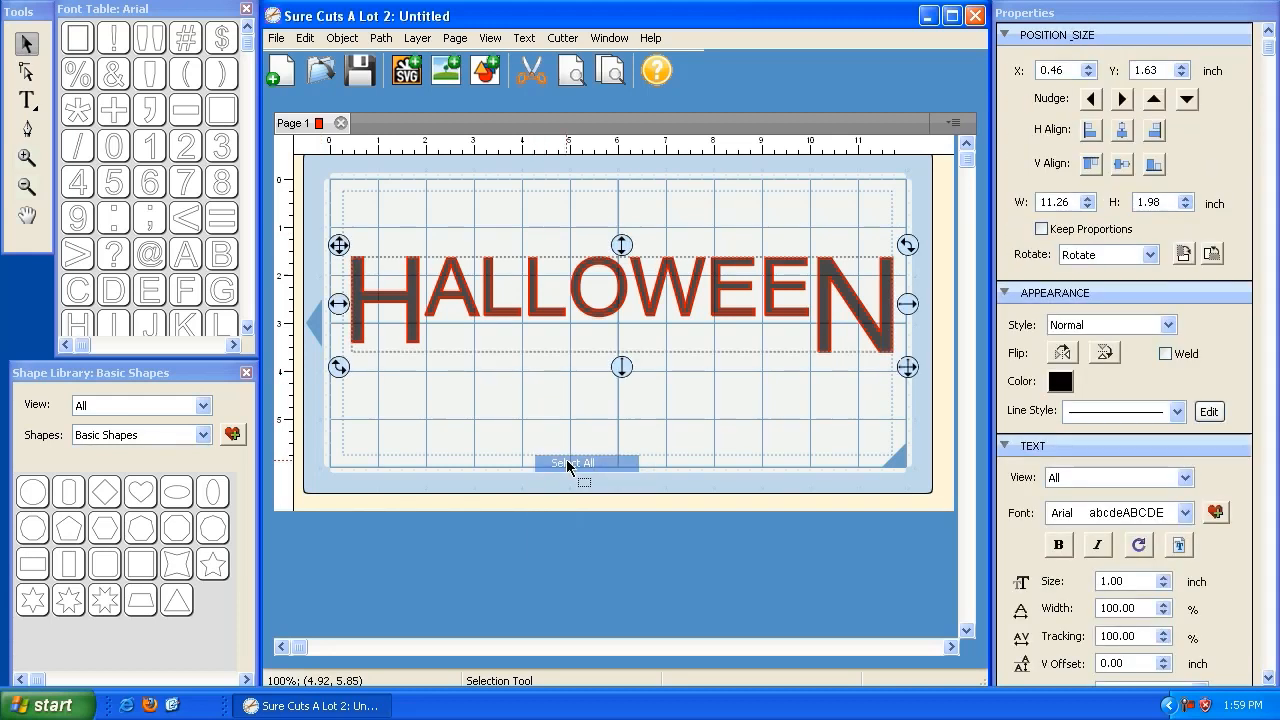
click(666, 422)
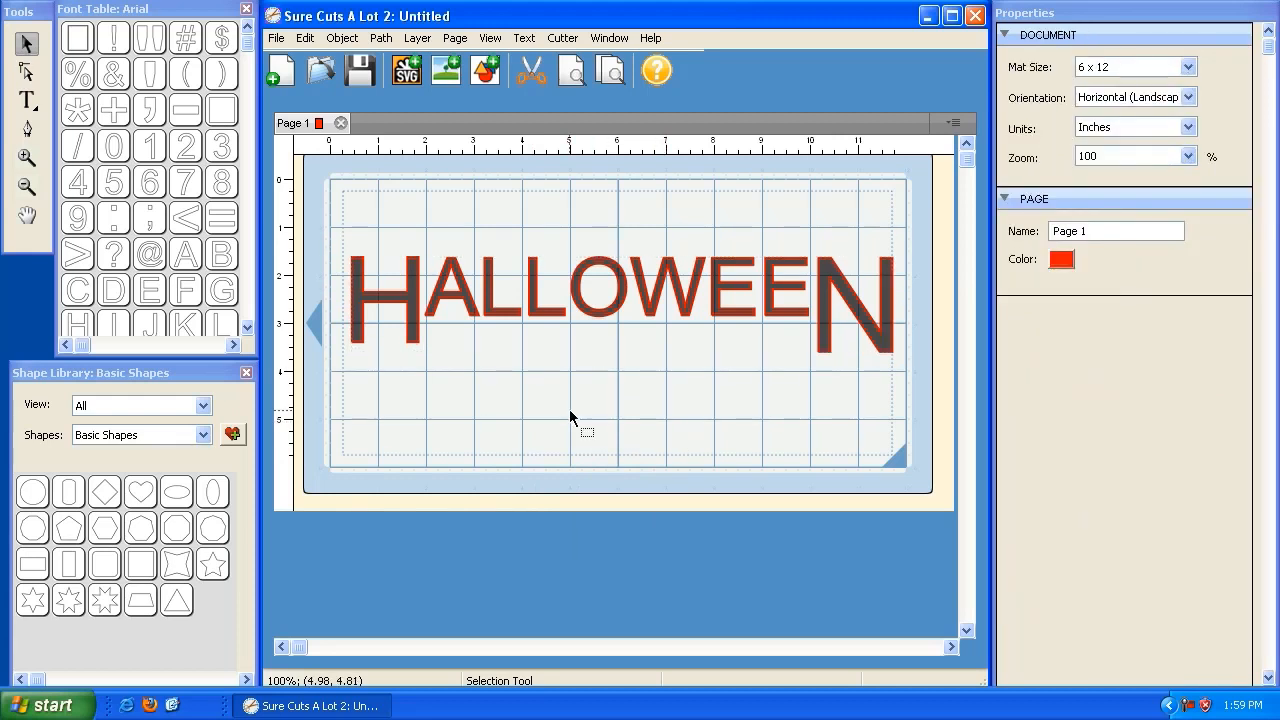
Add a five-pointed star below the text at about X 2.31, Y 4.23 inches, and try Select All on the page.
click(212, 564)
drag(338, 200, 426, 372)
right_click(621, 402)
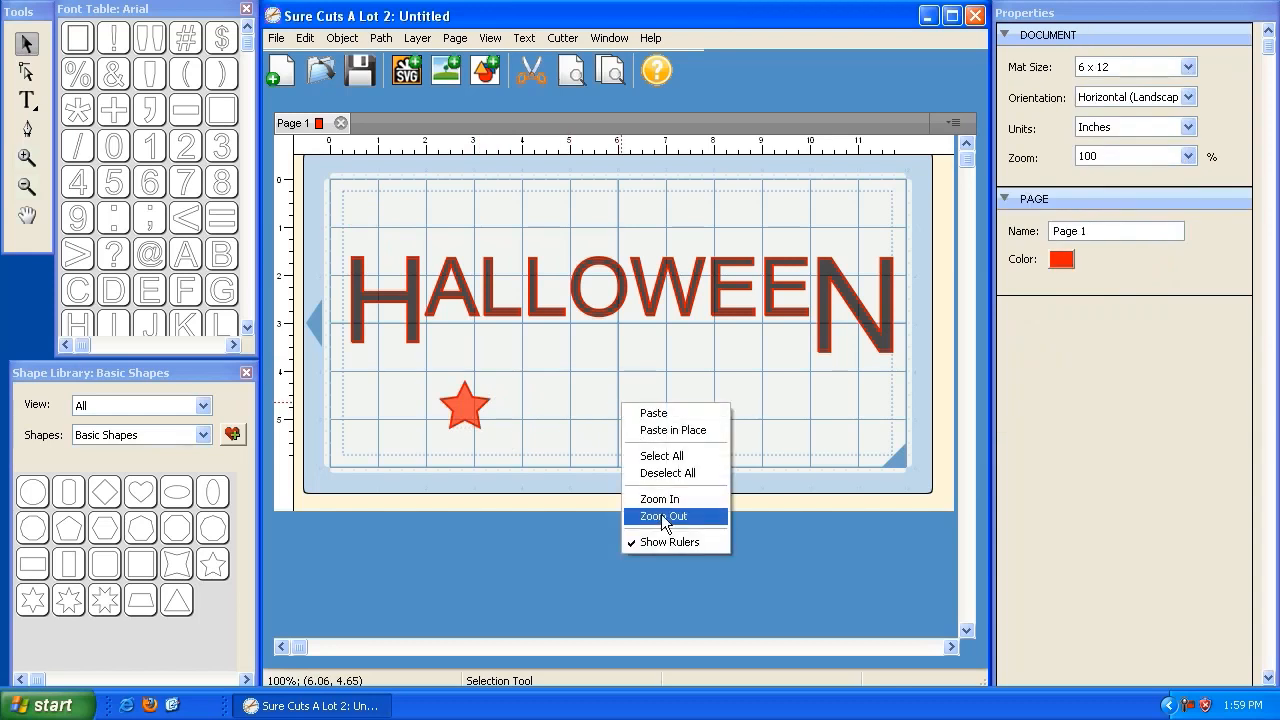
click(679, 459)
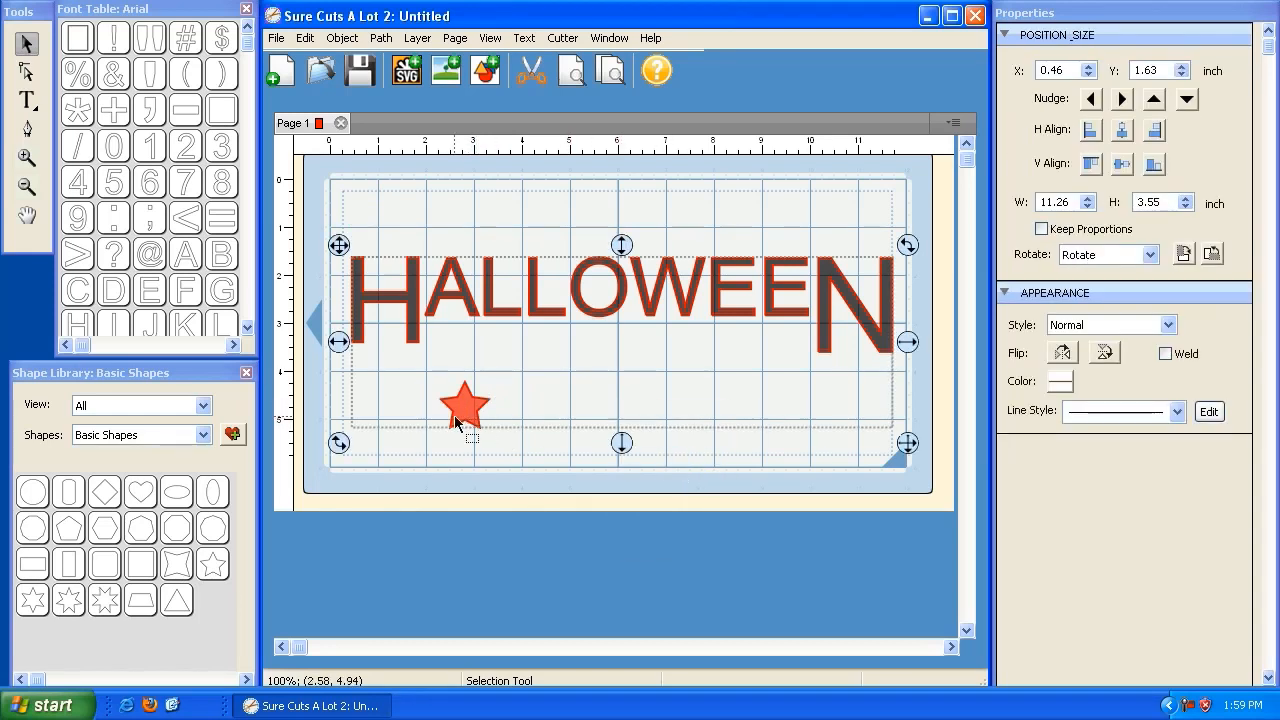
click(523, 446)
Move the star beneath the H of HALLOWEEN and deselect it.
click(464, 405)
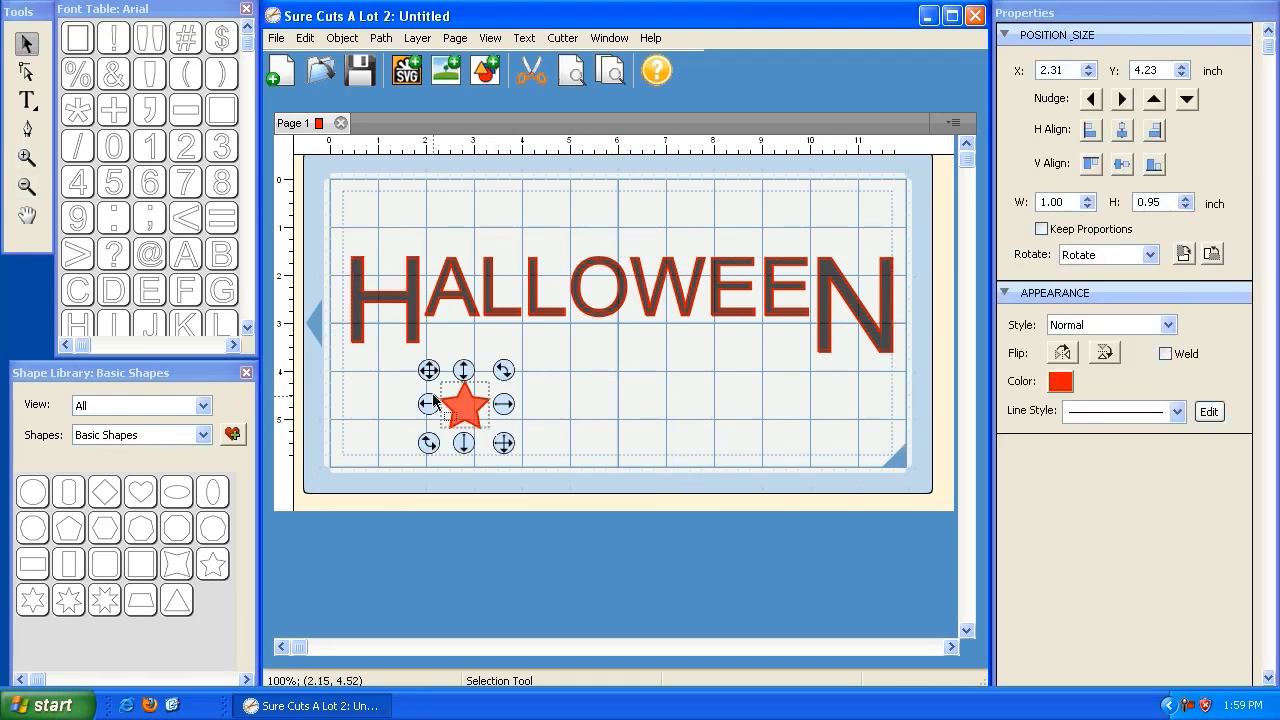
drag(428, 371, 350, 378)
click(598, 393)
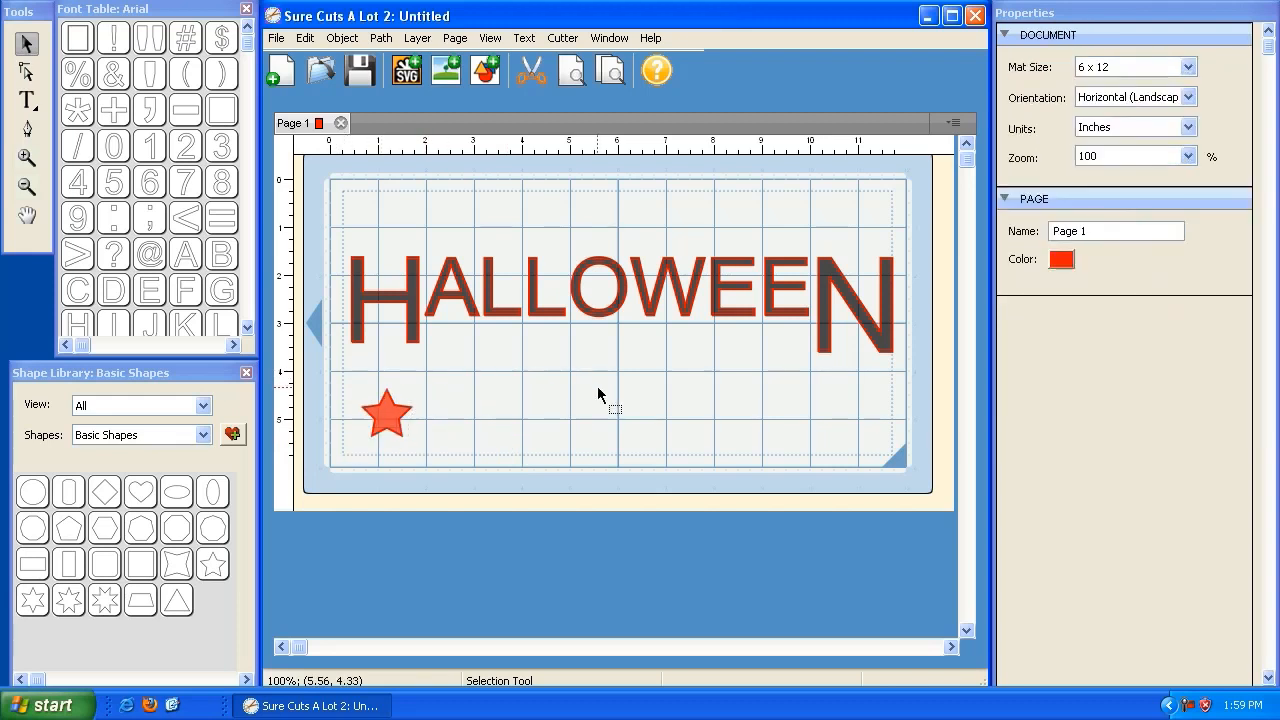
Select only the HALLOWEEN letters, leaving out the star, and group them.
drag(911, 362, 336, 245)
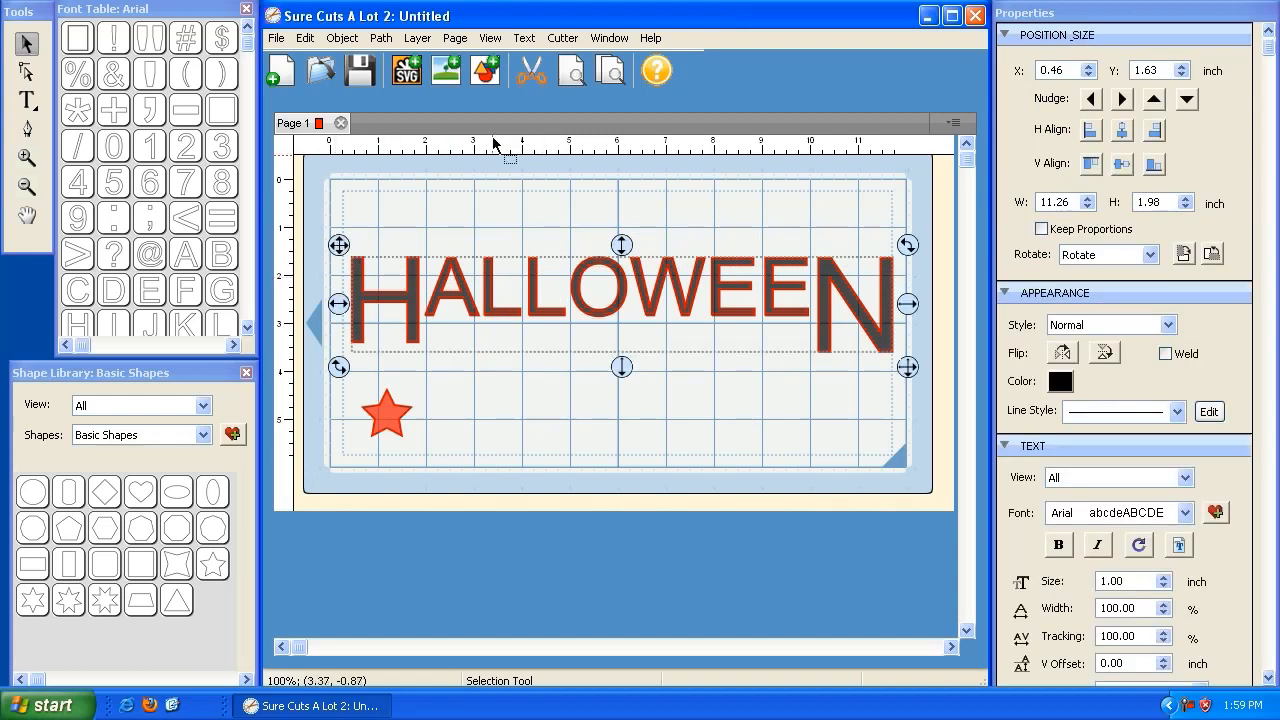
click(342, 38)
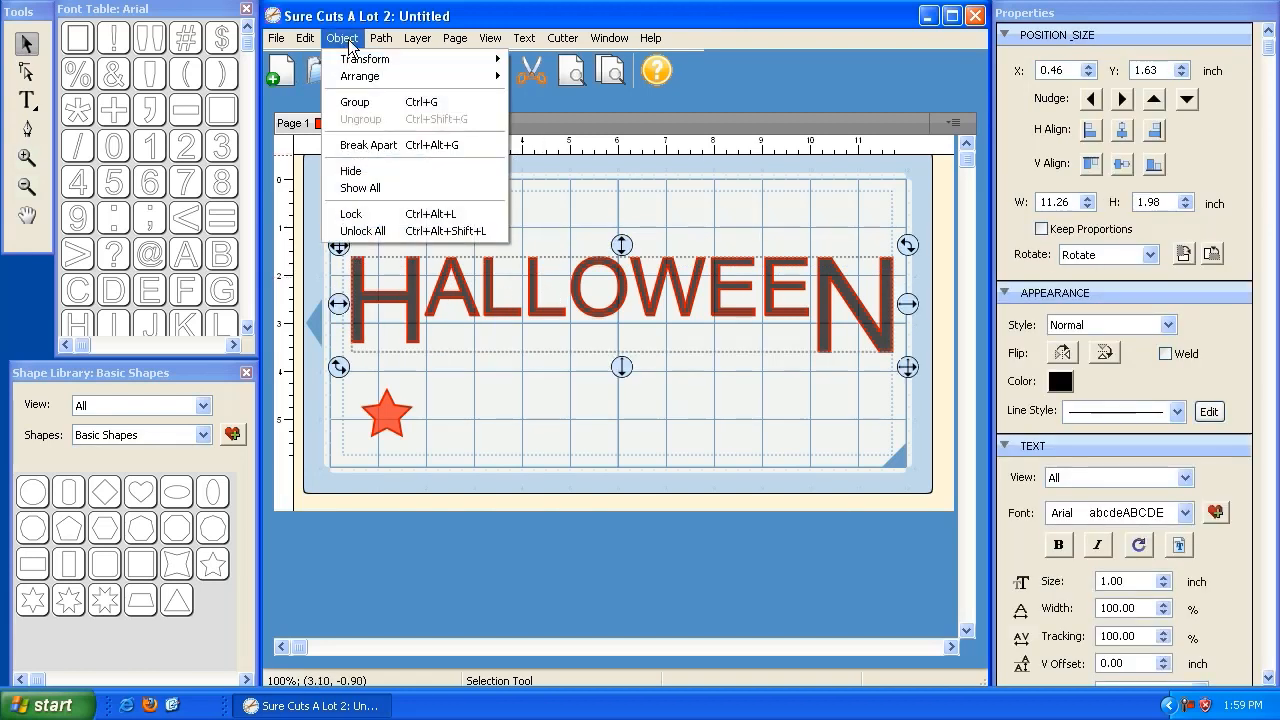
click(362, 110)
Check the HALLOWEEN group by selecting it at different letters and deselecting it on the empty page.
click(766, 320)
click(834, 331)
click(605, 340)
click(455, 290)
click(575, 372)
click(670, 310)
click(694, 328)
click(890, 348)
Shrink and tilt the HALLOWEEN group upward to about 7.21 by 2.35 inches, and move it to about X 2.77, Y 0.87 inches.
drag(908, 367, 746, 340)
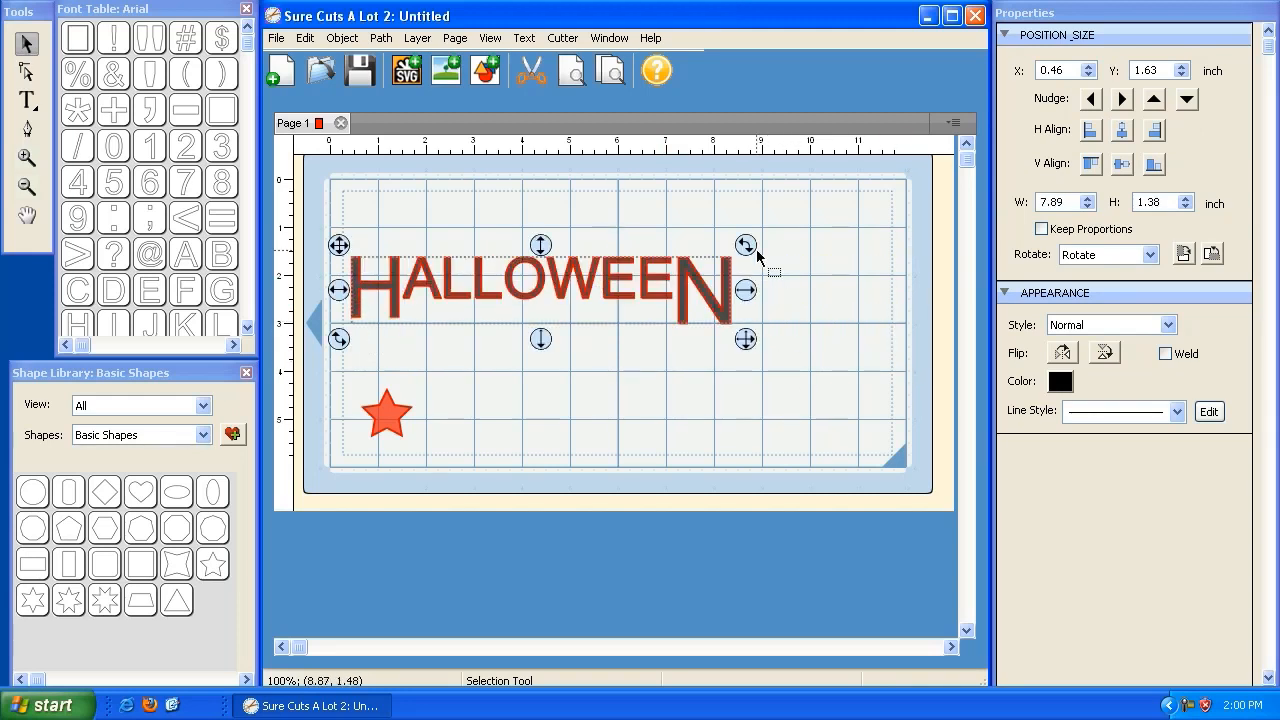
drag(751, 251, 714, 220)
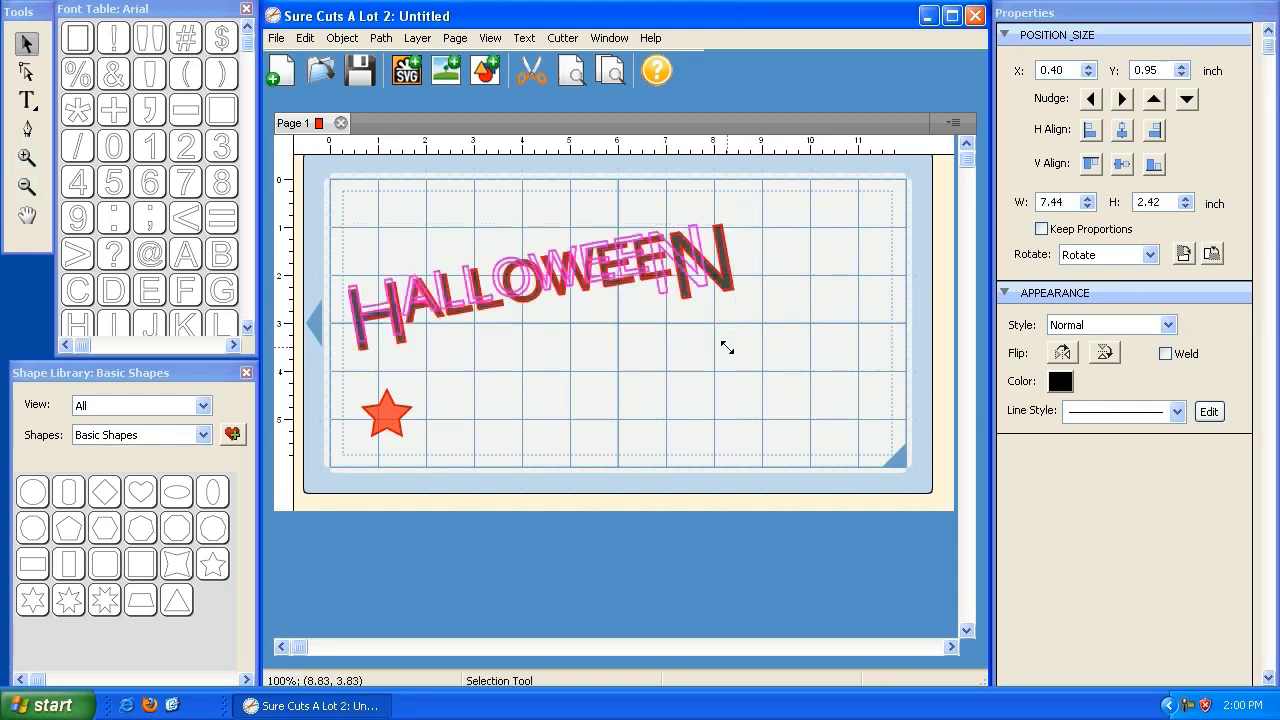
drag(337, 207, 475, 204)
click(650, 392)
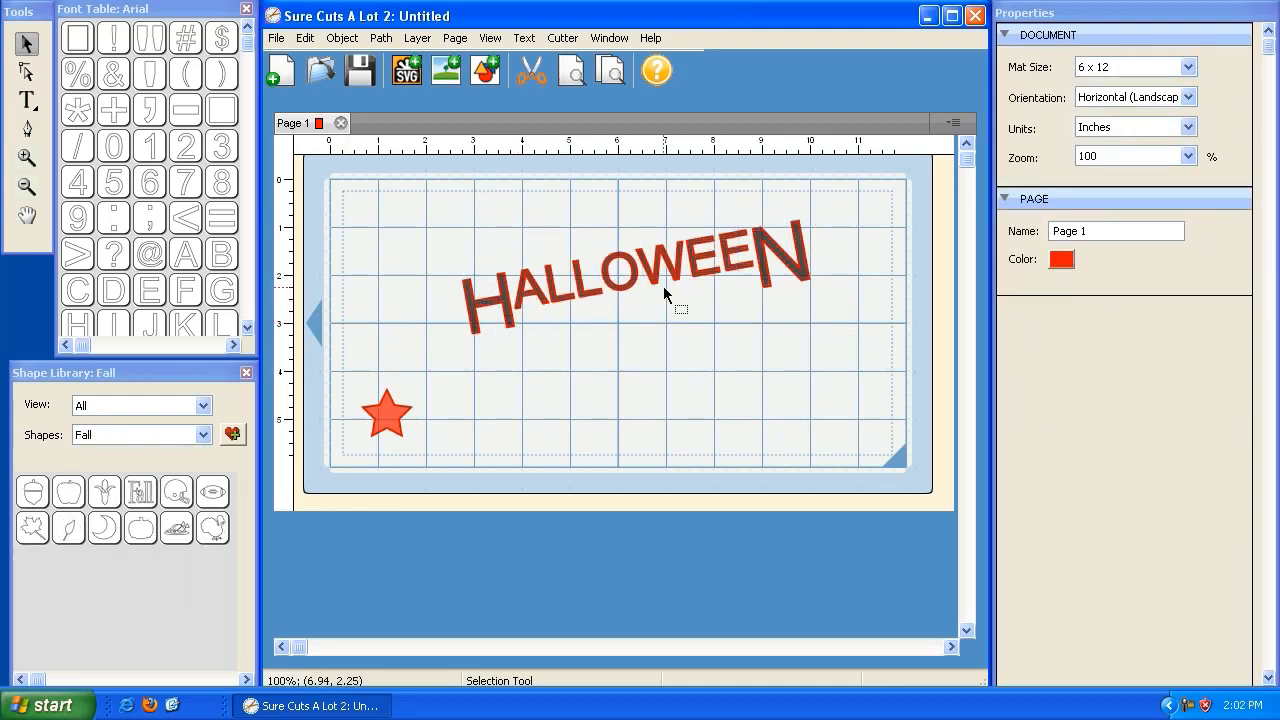
Select the tilted HALLOWEEN group and try Break Apart on it.
click(523, 237)
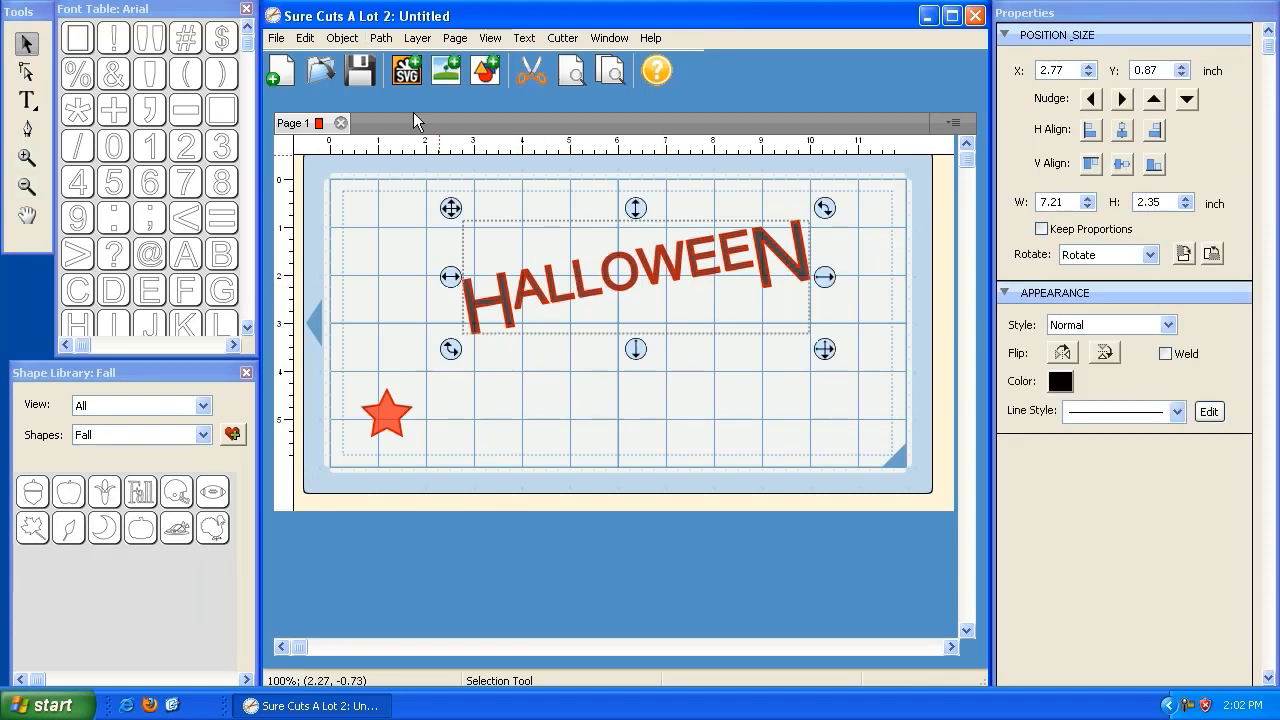
click(341, 38)
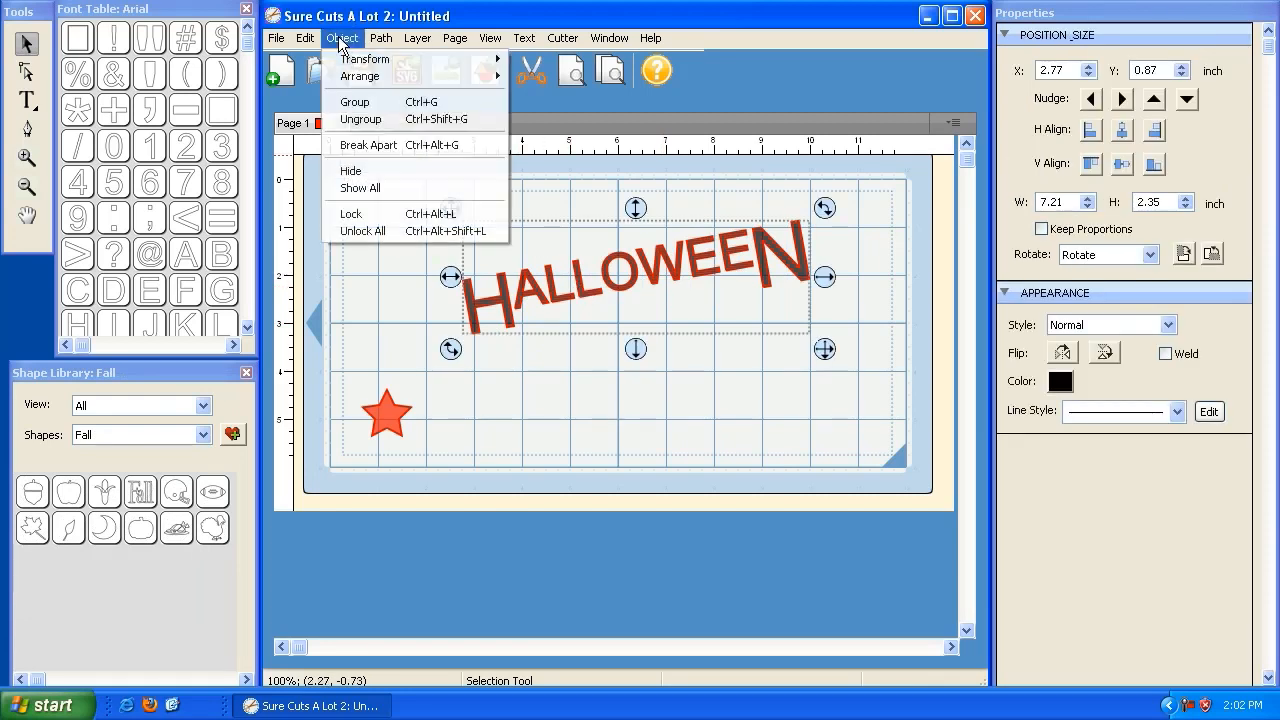
click(384, 149)
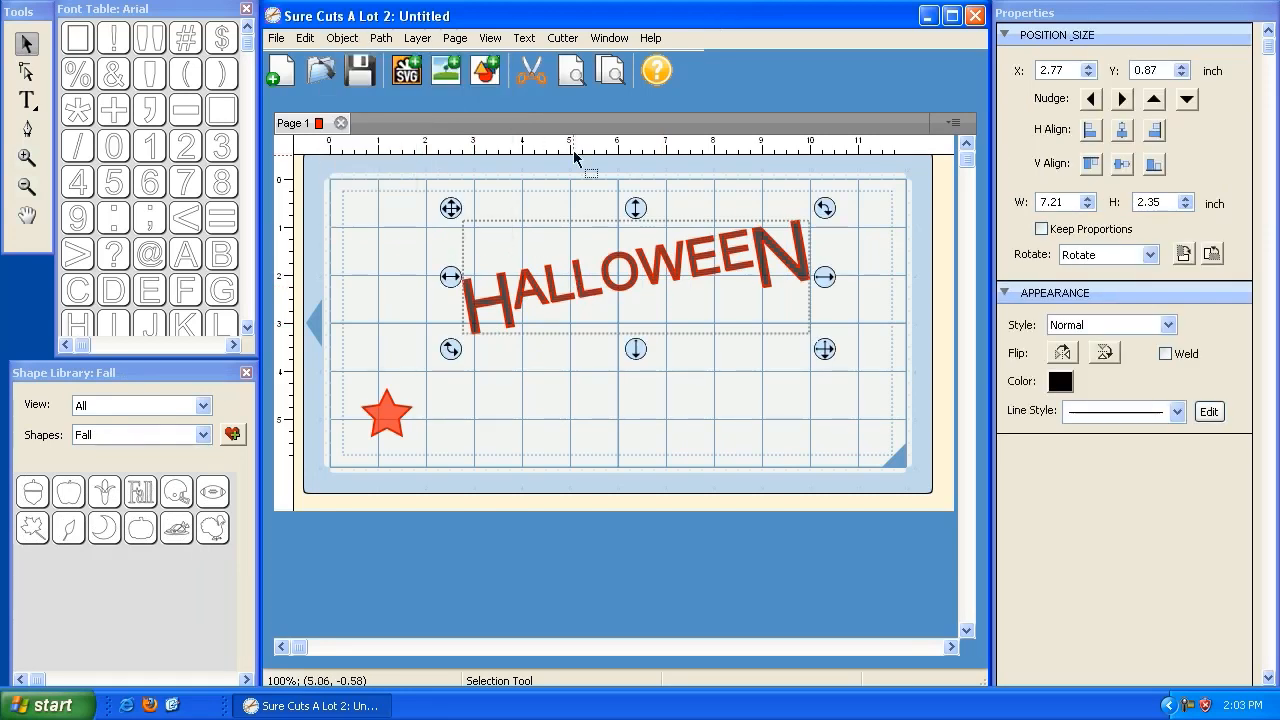
Start a new document and add the Turkey Dinner shape from the Fall library, enlarged to about 8.19 by 4.38 inches.
click(281, 70)
click(623, 405)
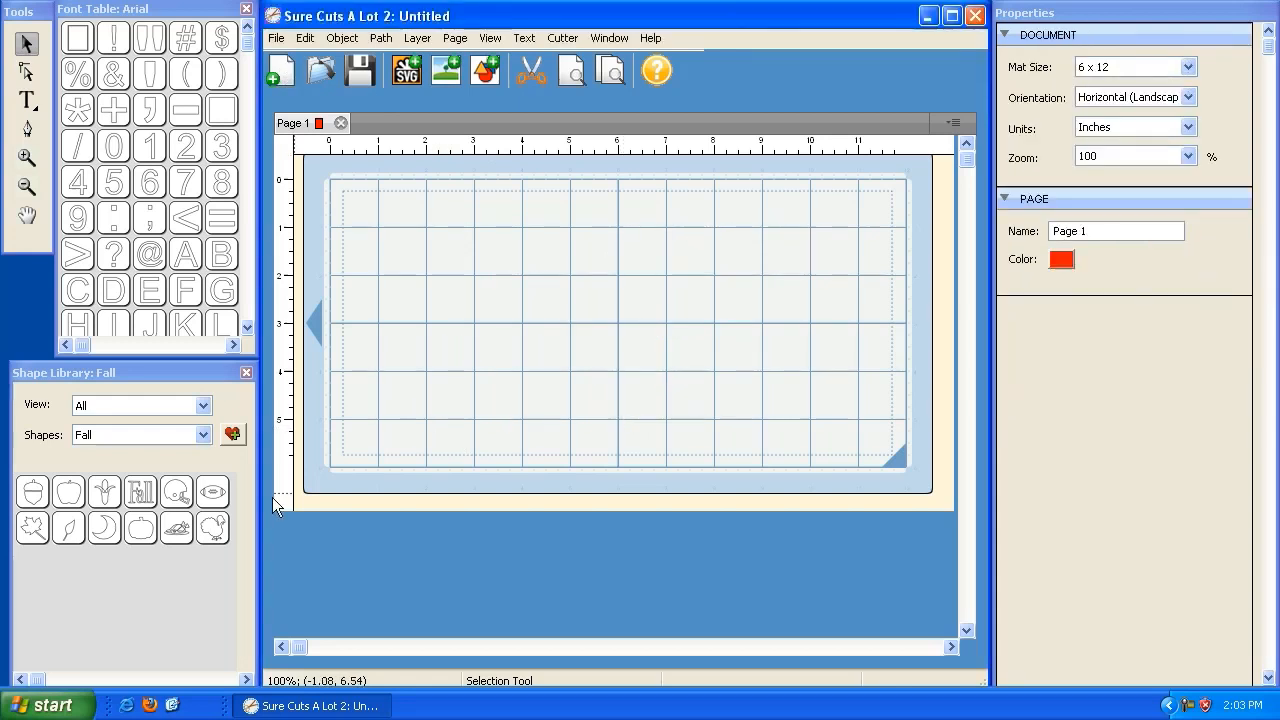
click(185, 450)
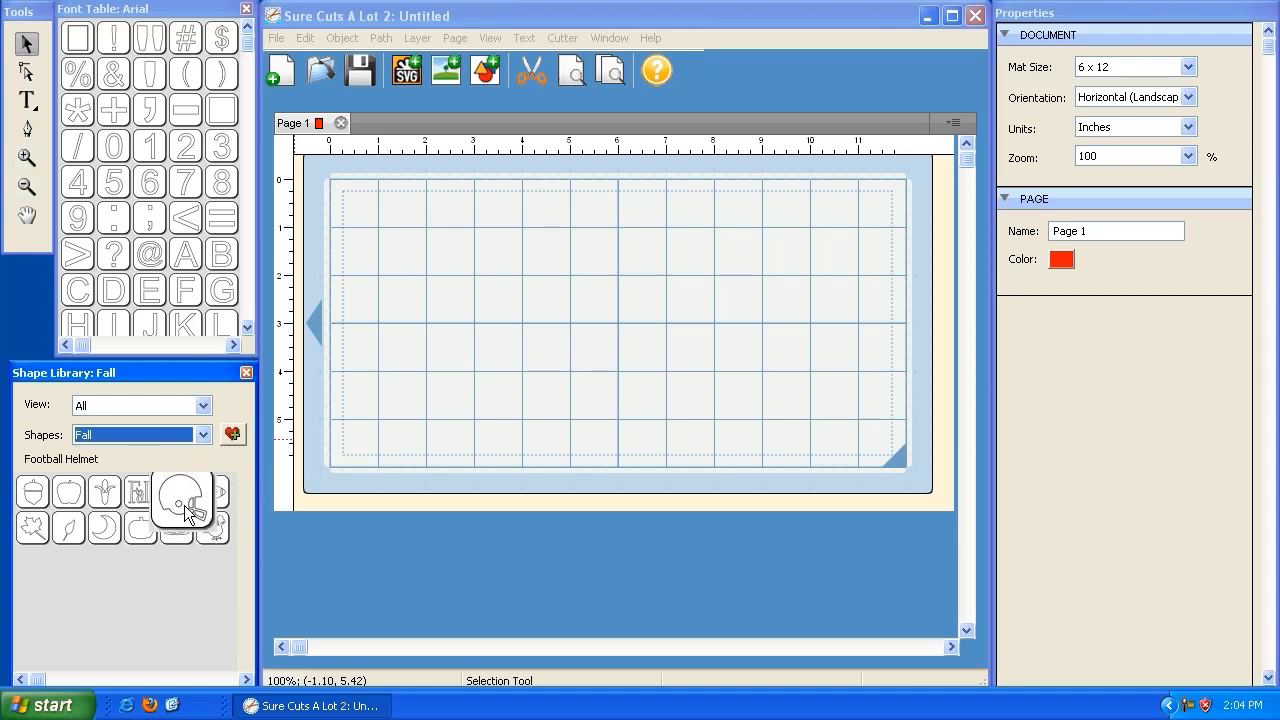
click(176, 545)
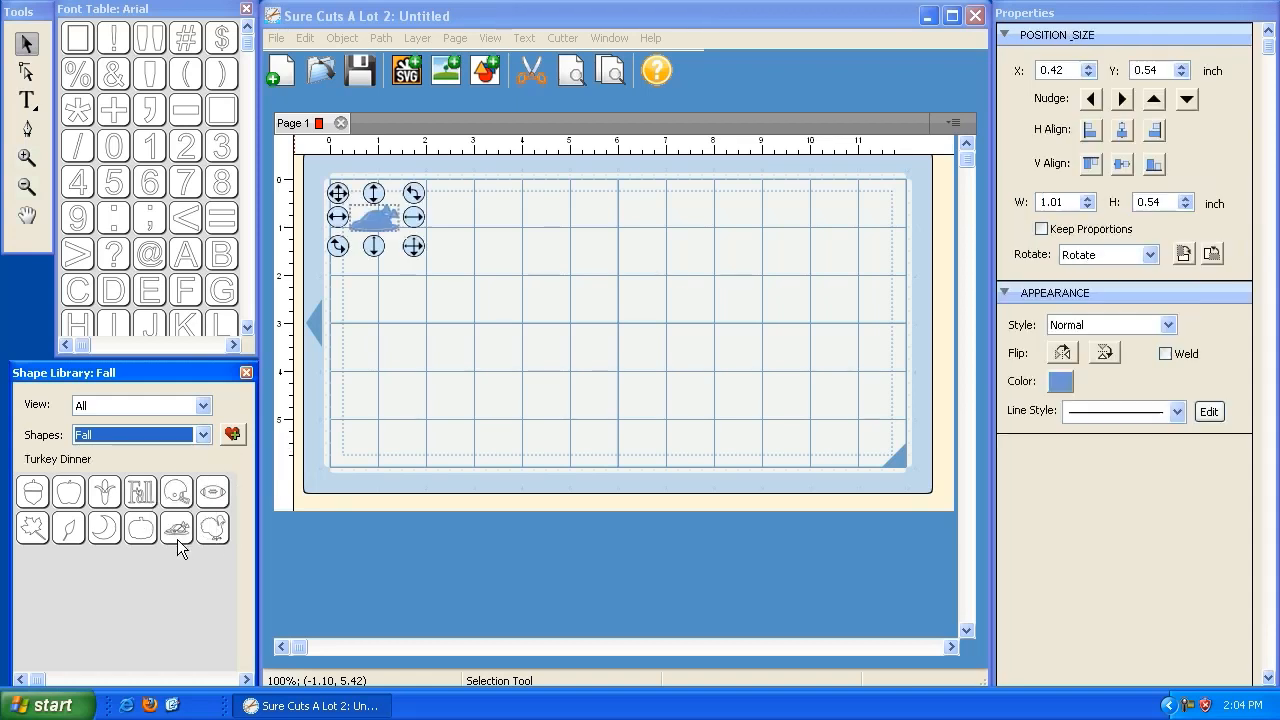
drag(415, 250, 757, 507)
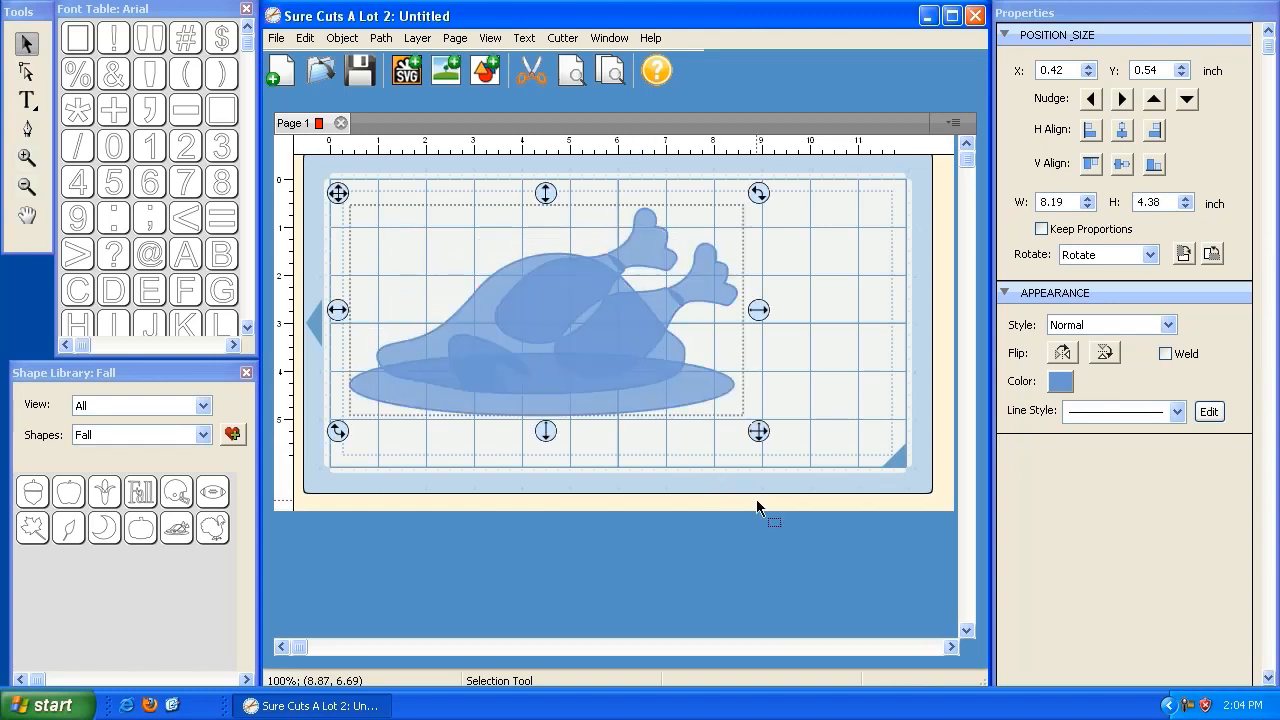
Check the turkey's cut outlines in the preview, and move the shape to about X 1.25, Y 0.40 inches.
drag(338, 193, 413, 202)
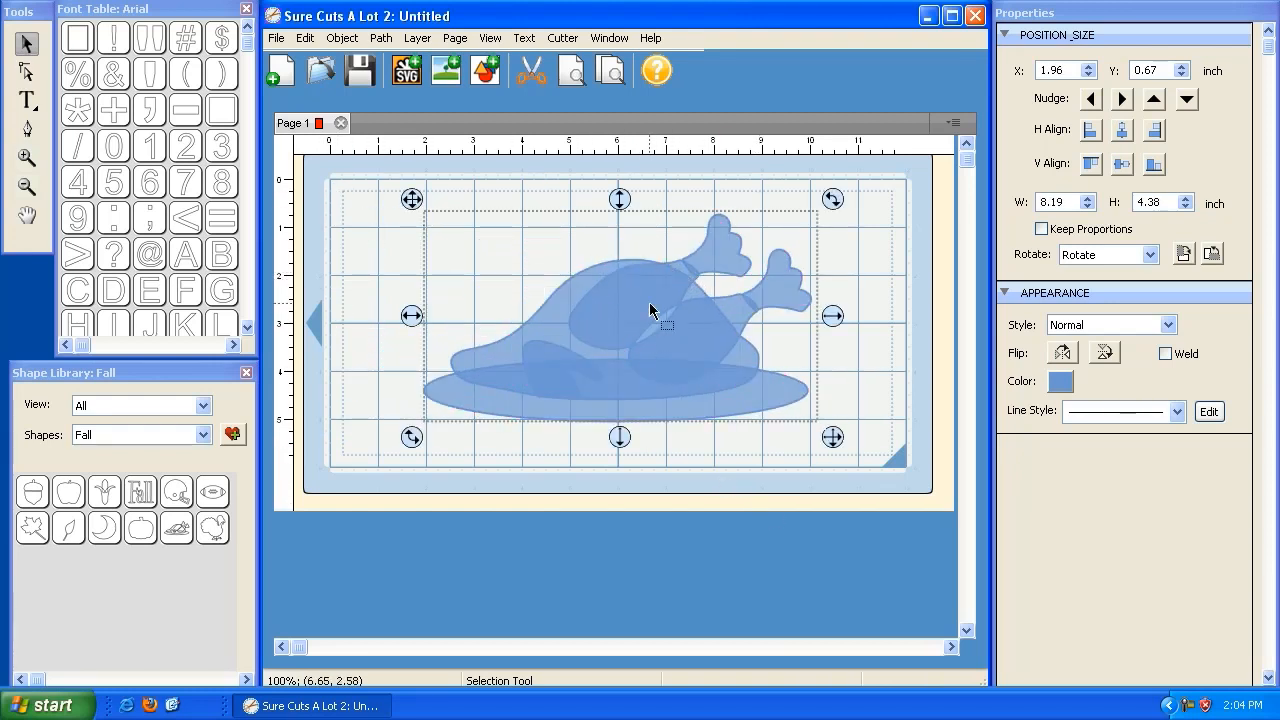
click(571, 80)
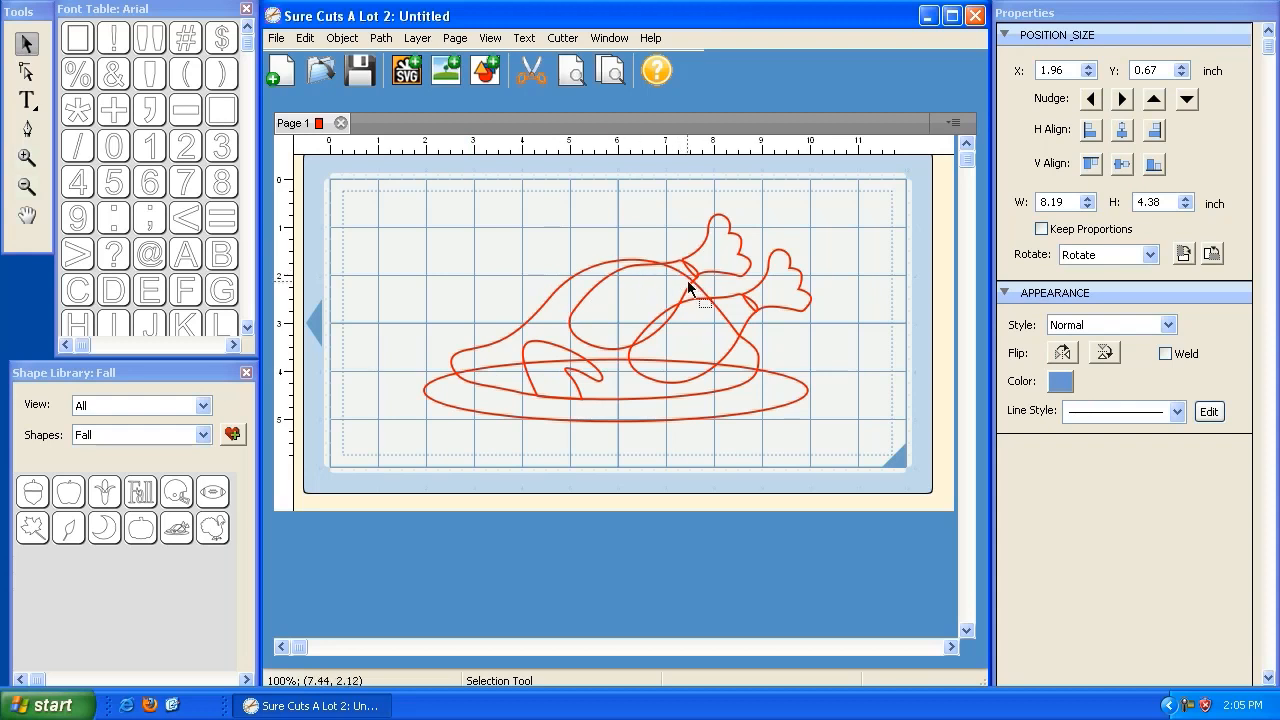
click(619, 395)
drag(411, 199, 377, 186)
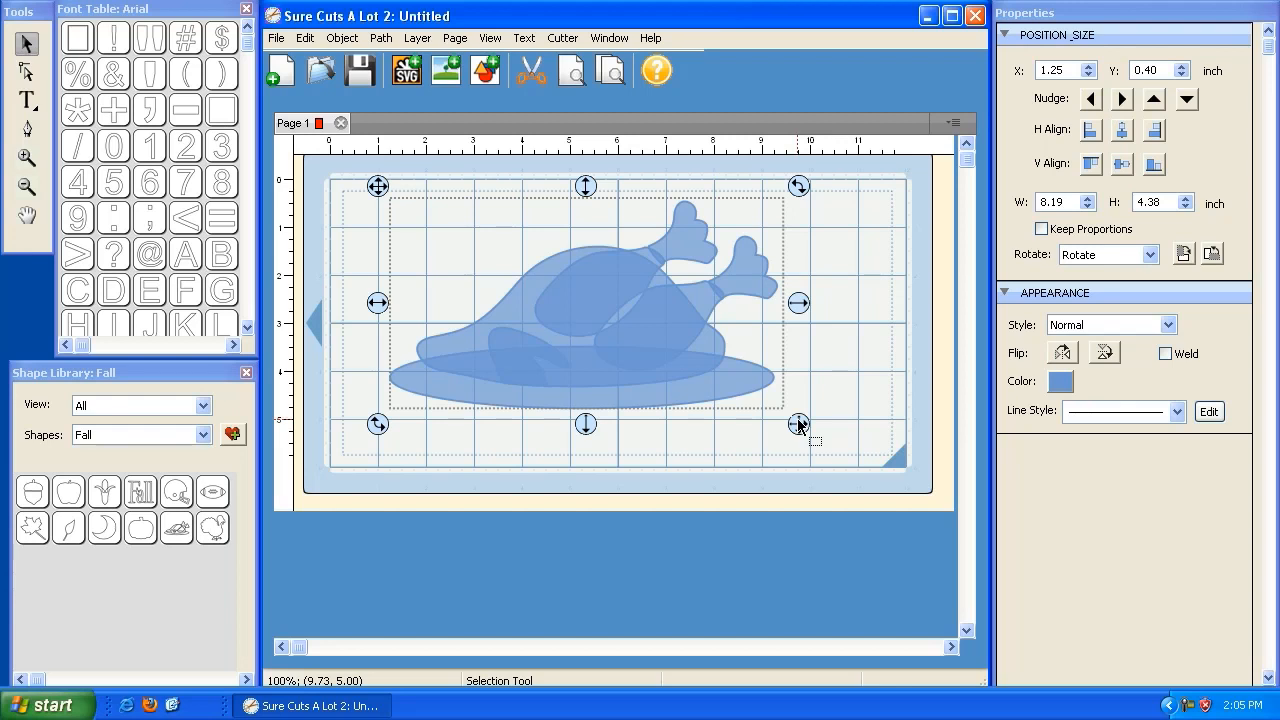
click(702, 275)
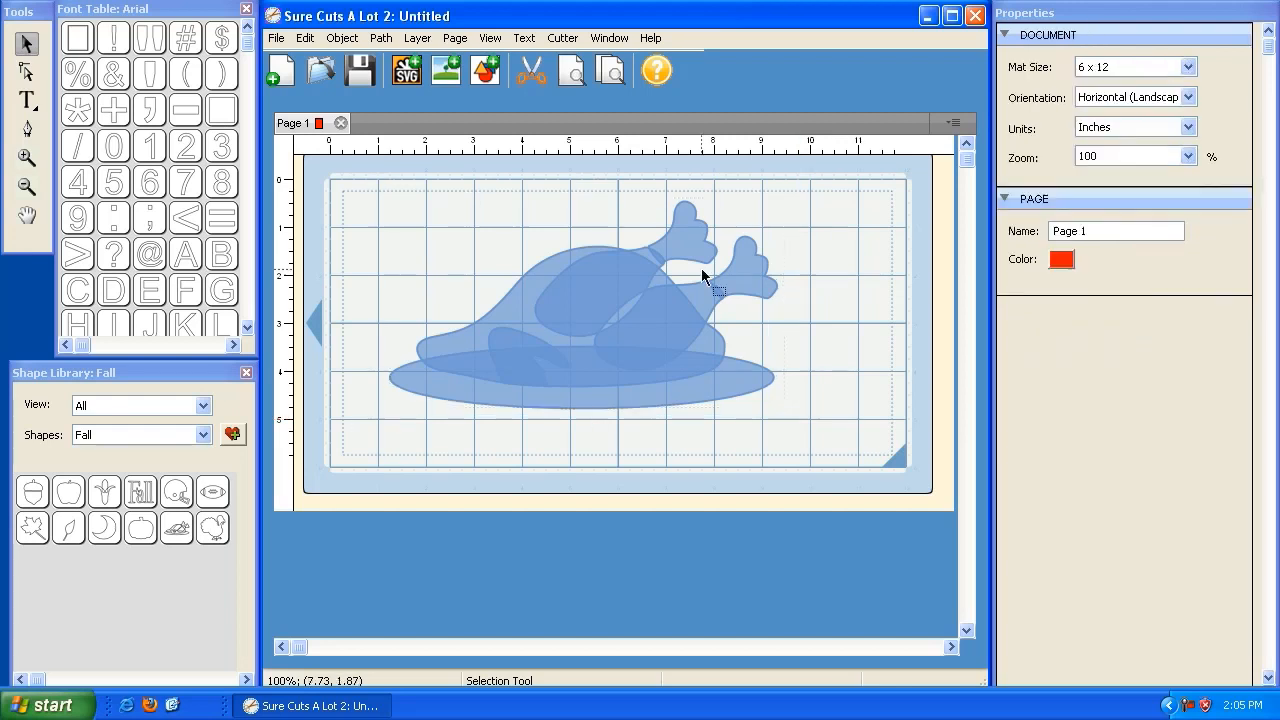
click(704, 275)
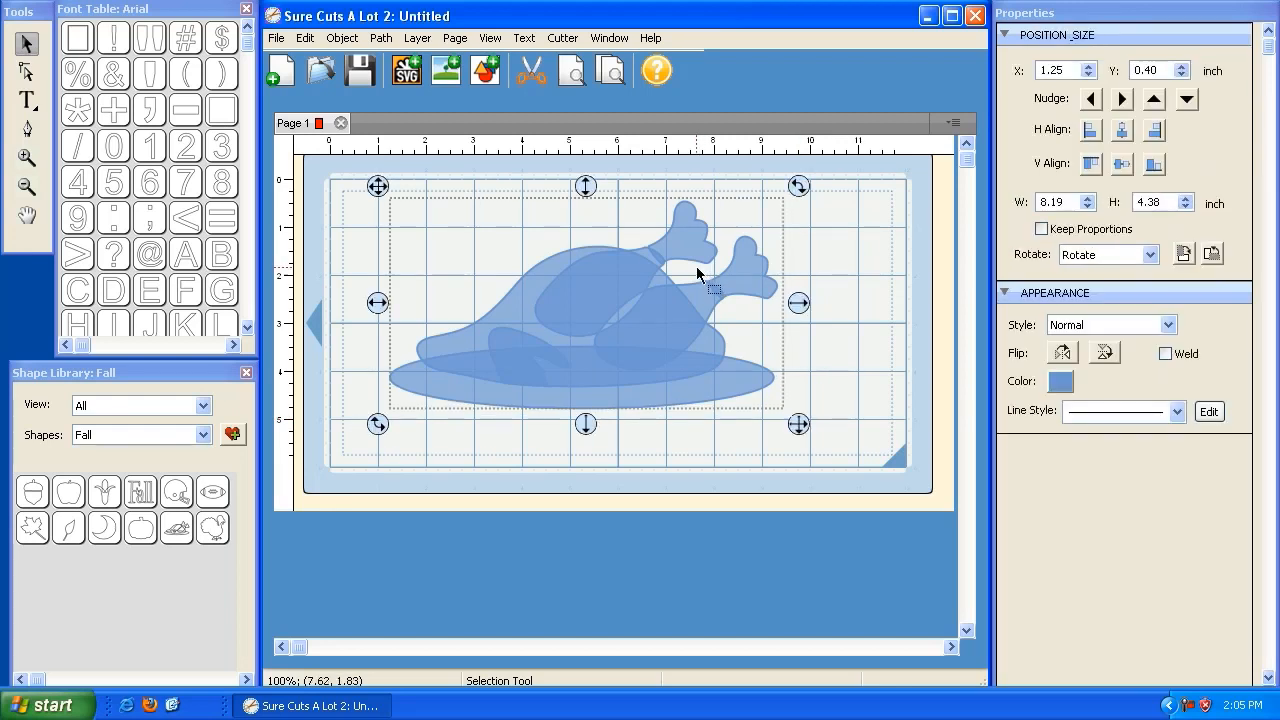
Break the whole turkey dinner shape apart into its separate pieces and deselect them.
click(342, 37)
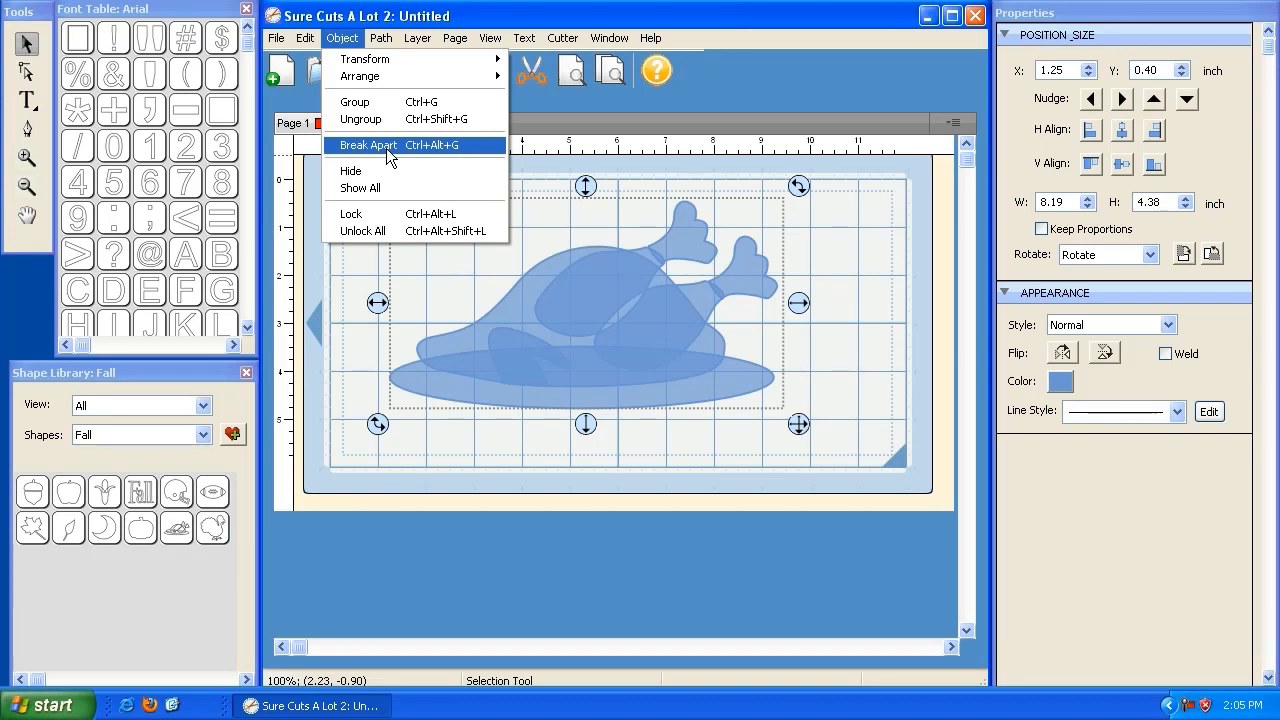
click(386, 148)
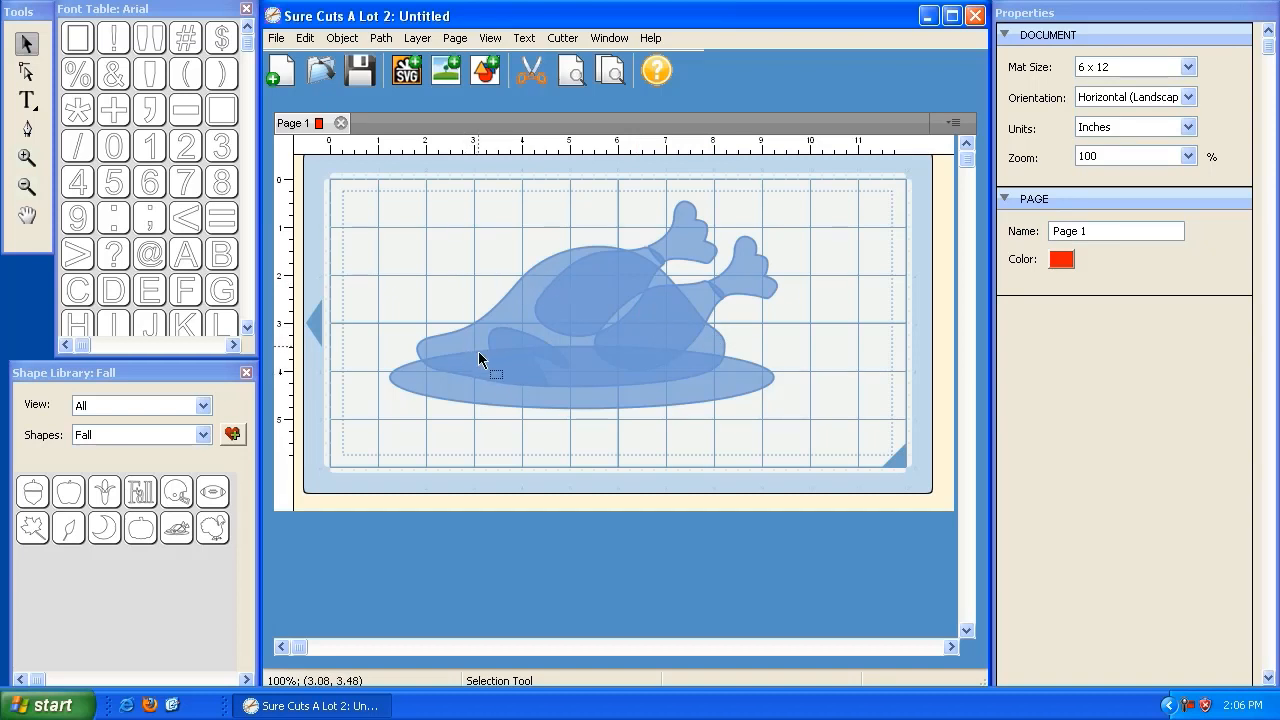
click(649, 336)
click(870, 377)
click(612, 315)
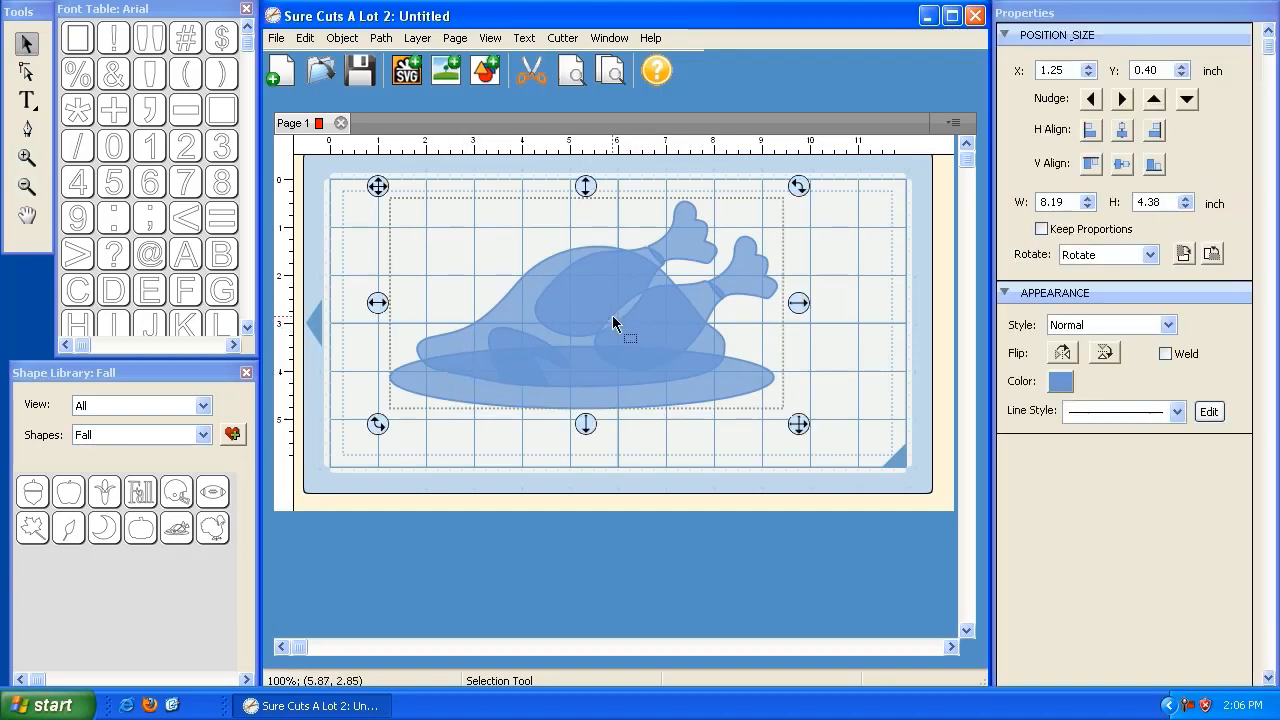
click(341, 40)
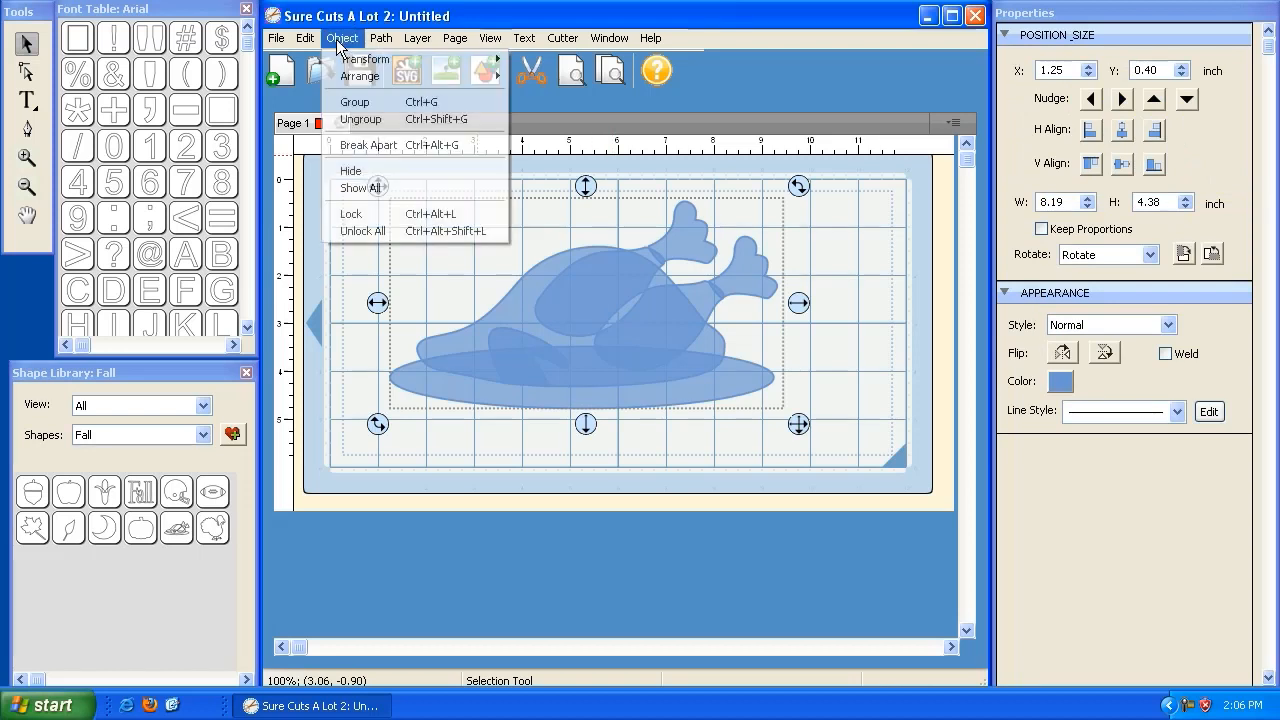
click(360, 146)
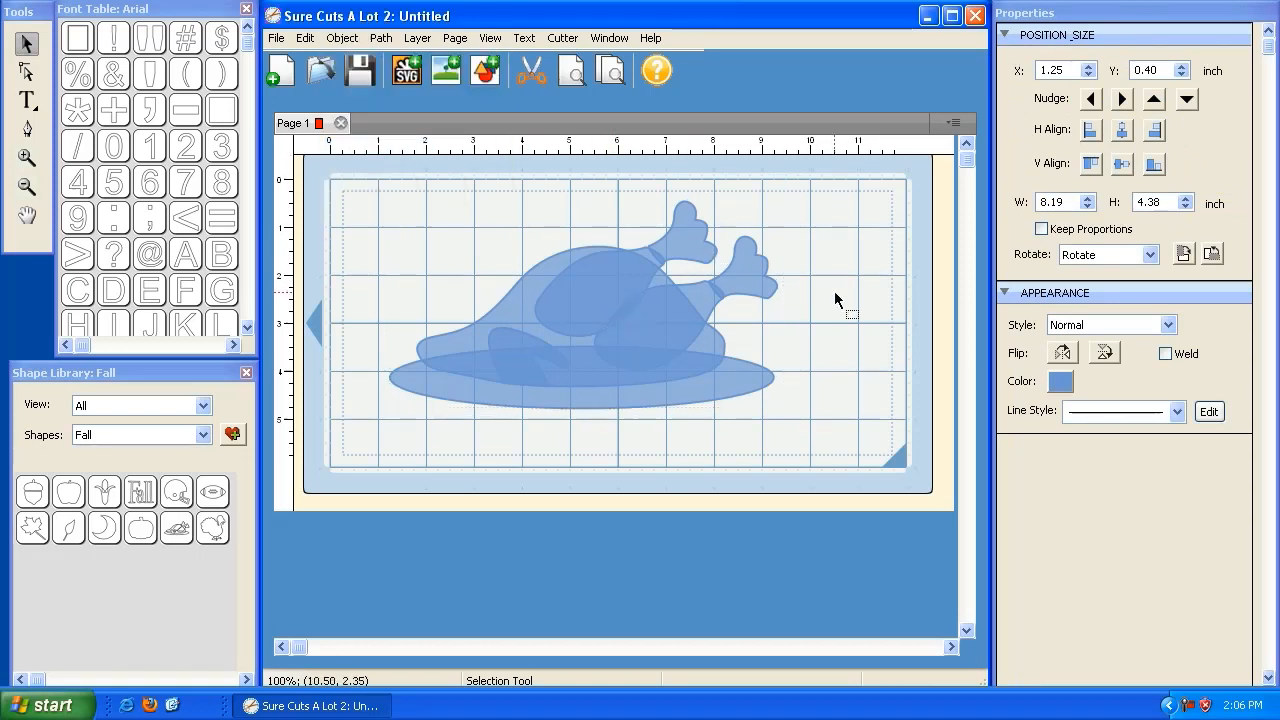
click(896, 380)
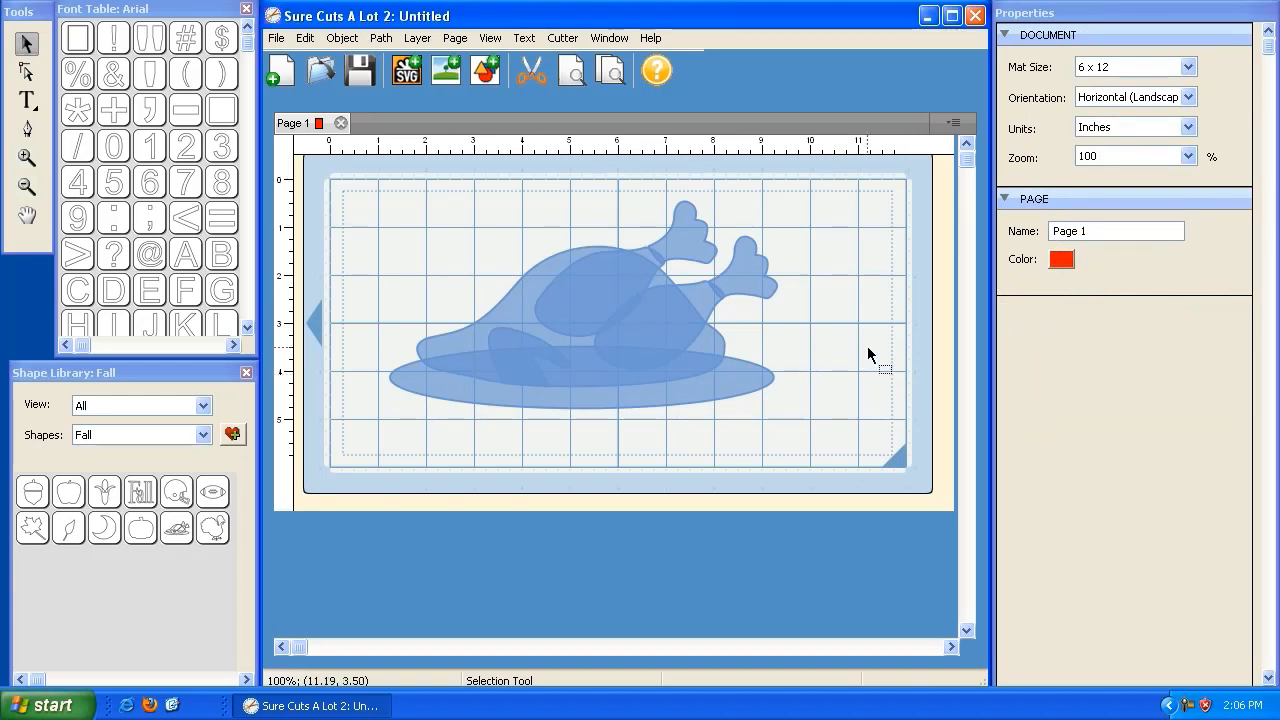
Select the bone ends and upper drumstick individually, and move the plate to about X 3.10, Y 5.26 inches.
click(750, 268)
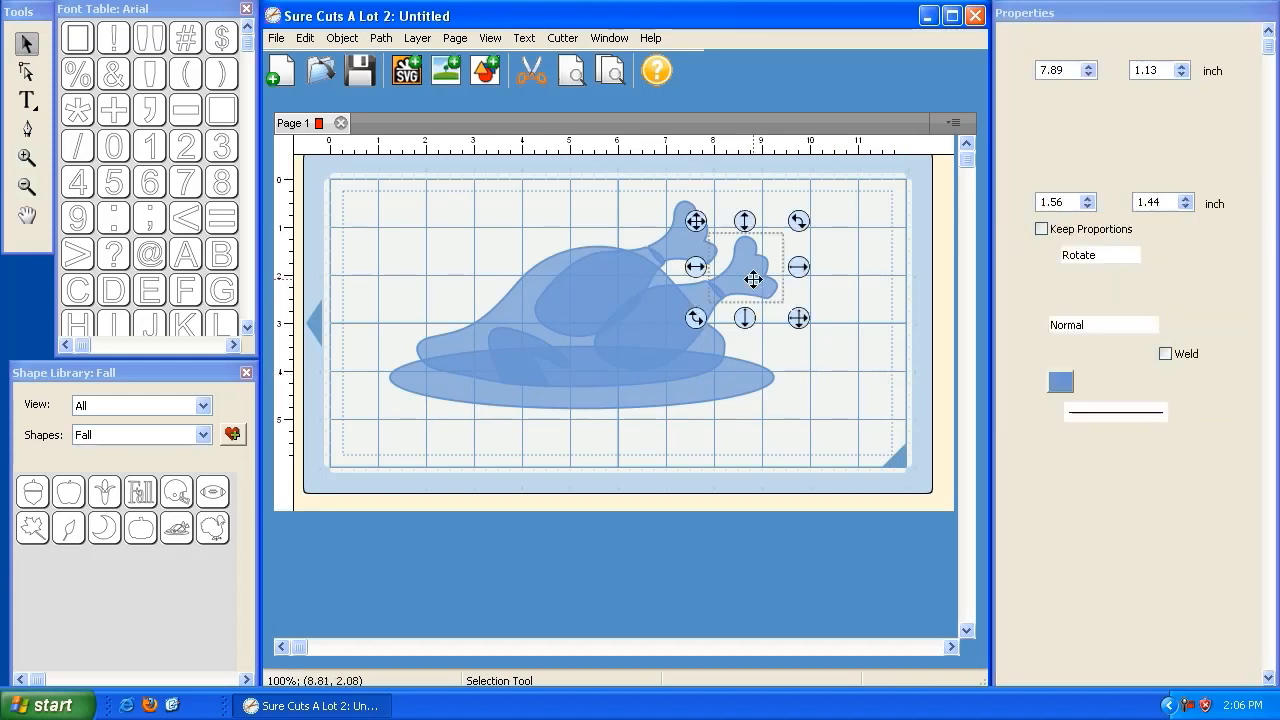
click(688, 250)
click(601, 298)
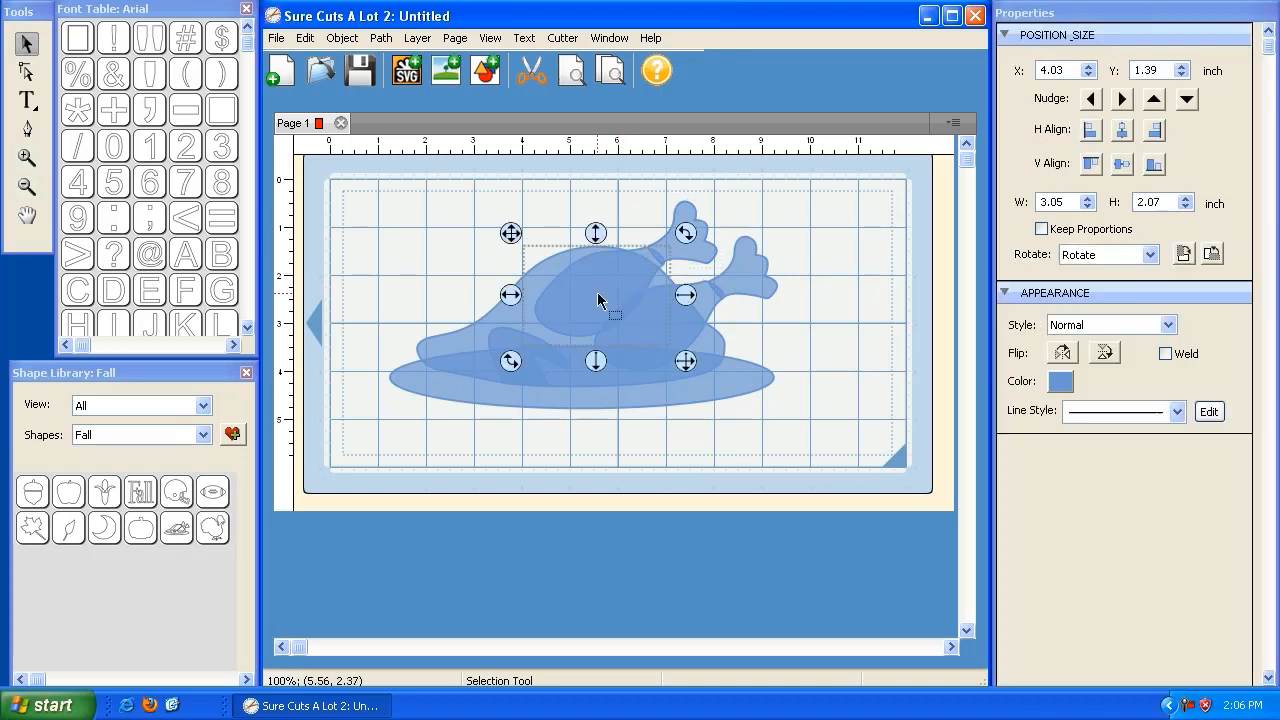
click(723, 380)
drag(378, 334, 467, 420)
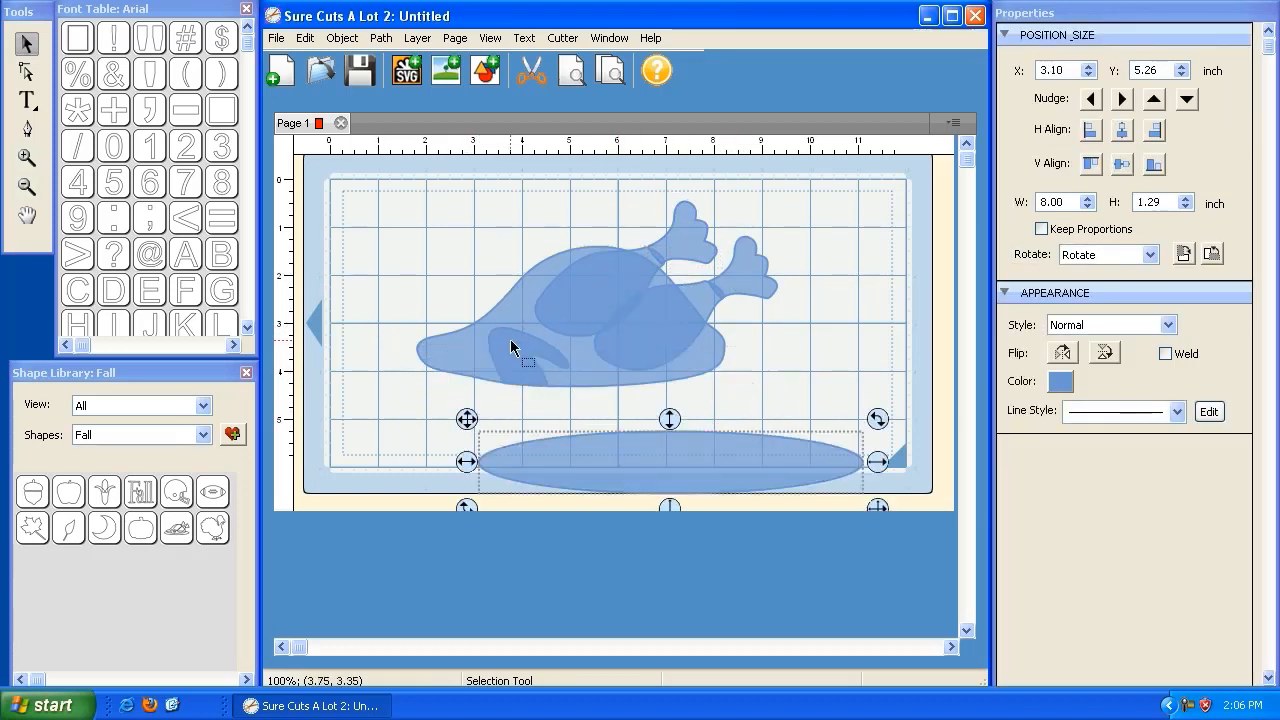
Move the wing to about X 0.22, Y 0.25 inches and the turkey body to about X 0.20, Y 2.79 inches.
drag(508, 355, 326, 177)
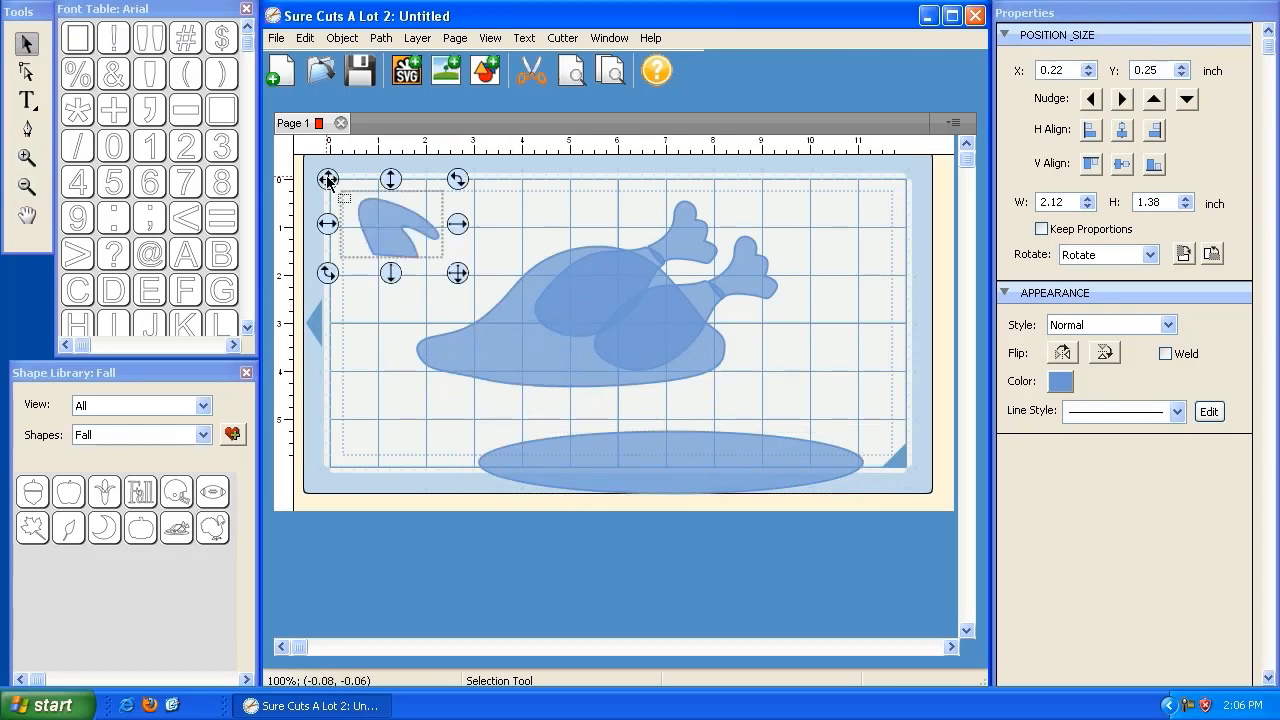
click(466, 357)
drag(398, 221, 321, 295)
click(651, 314)
click(785, 383)
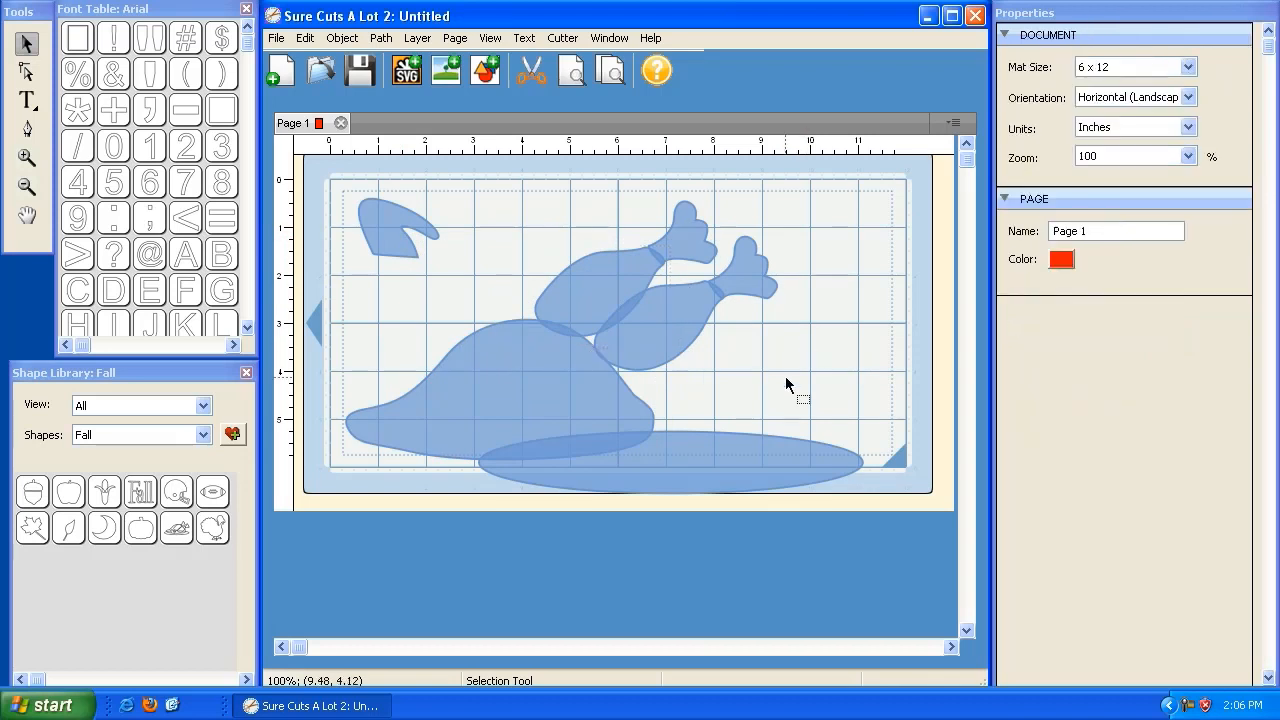
Move both bone ends side by side to the page's upper right corner and the lower drumstick to about X 8.17, Y 2.76 inches.
drag(790, 362, 563, 214)
click(690, 312)
drag(573, 272, 708, 294)
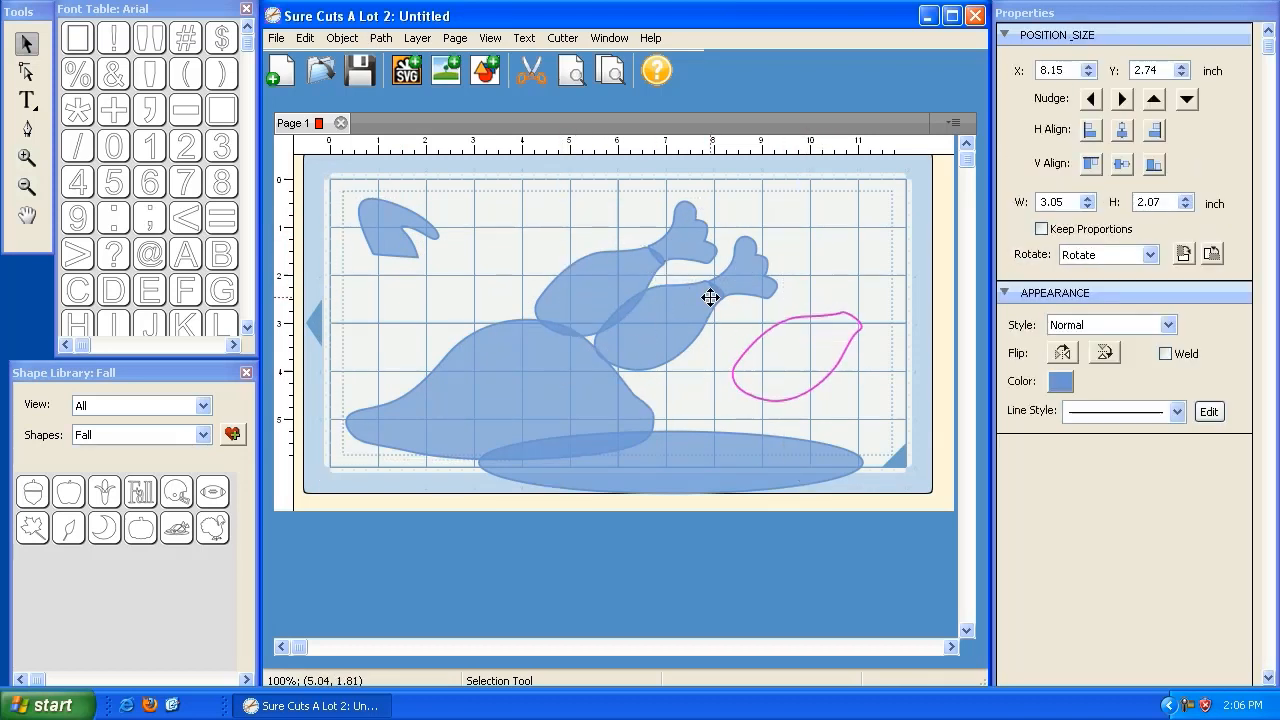
click(735, 262)
drag(694, 220, 730, 196)
Move the upper drumstick to about X 4.87, Y 0.43 inches and the body up to about X 0.20, Y 2.10 inches.
click(603, 275)
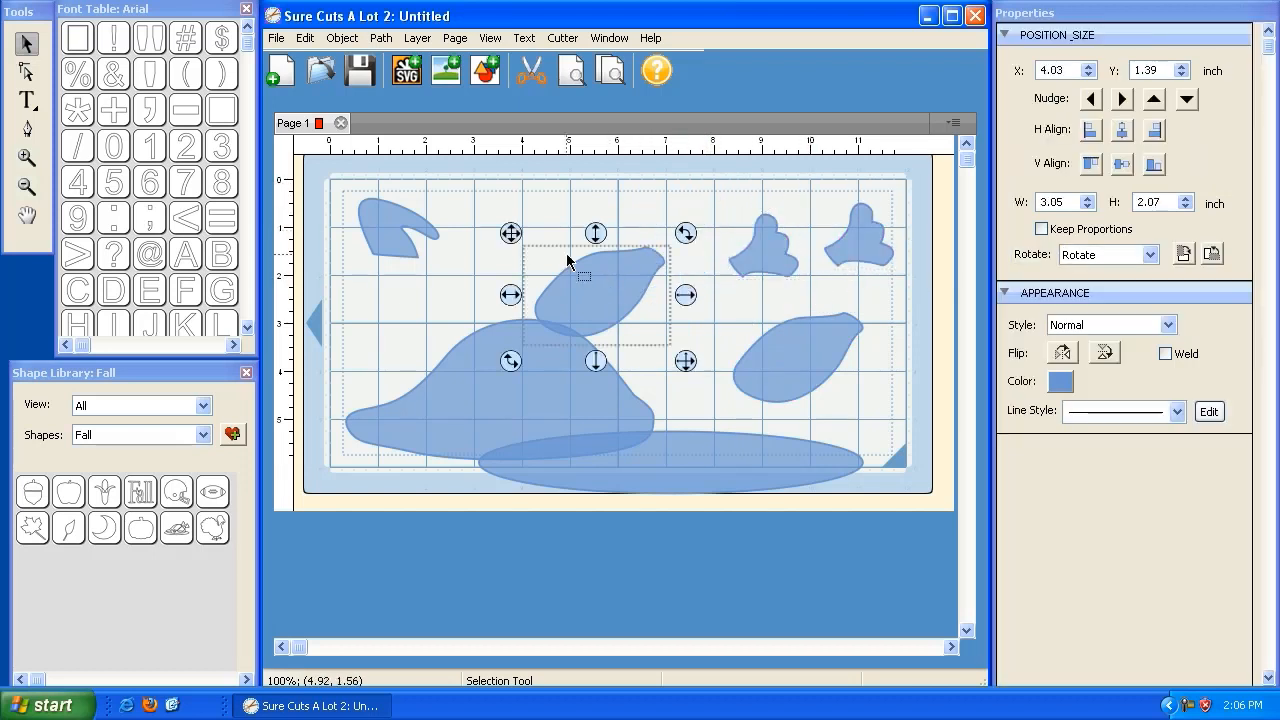
drag(510, 234, 541, 200)
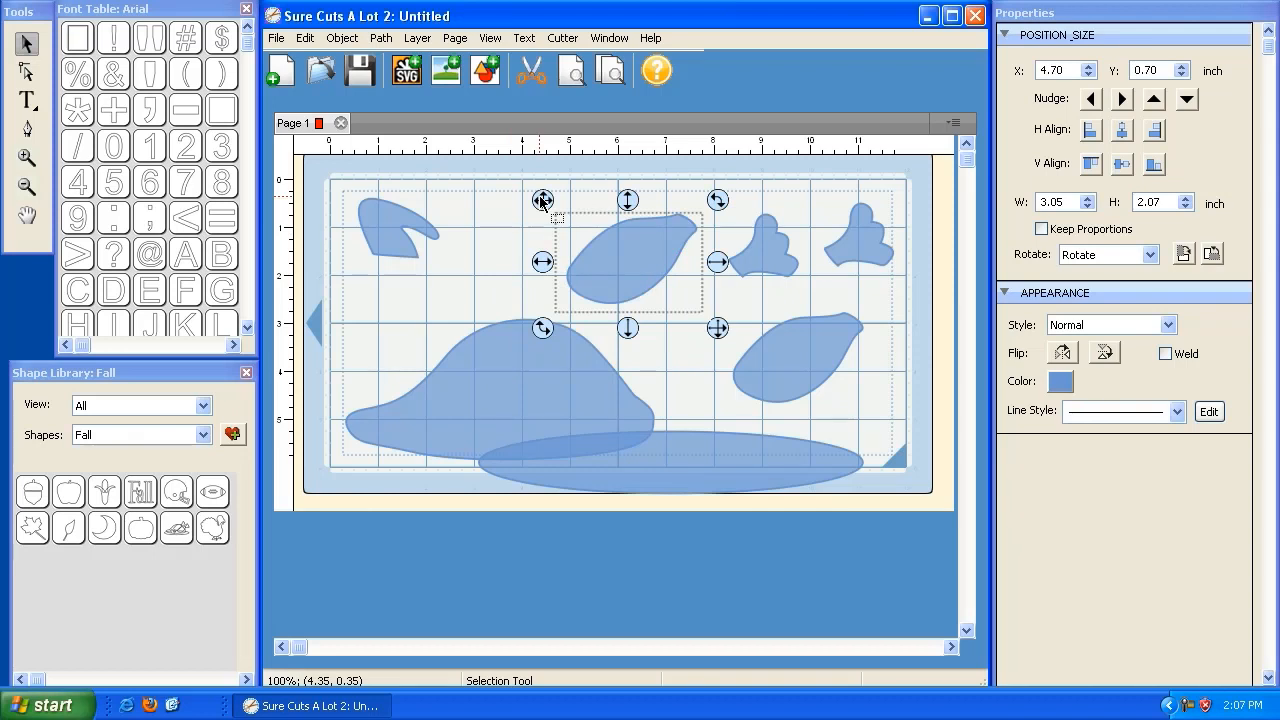
click(540, 377)
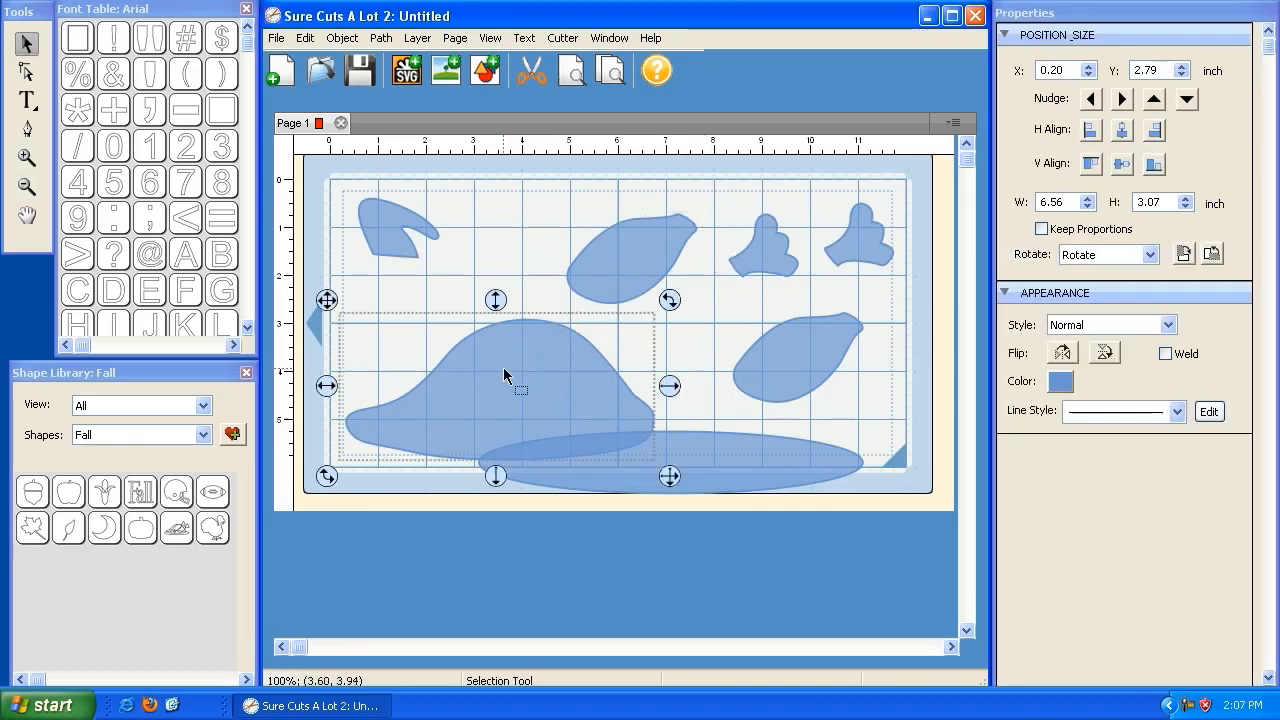
drag(325, 300, 331, 272)
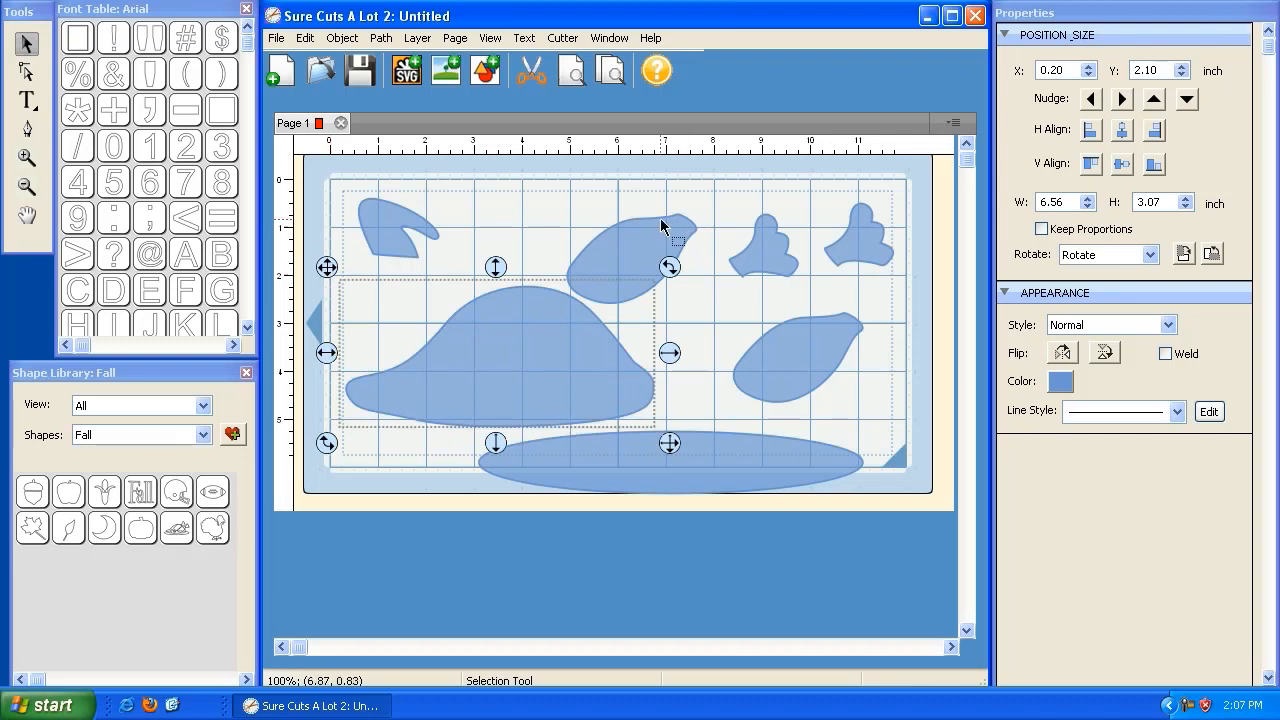
click(672, 225)
drag(557, 194, 551, 187)
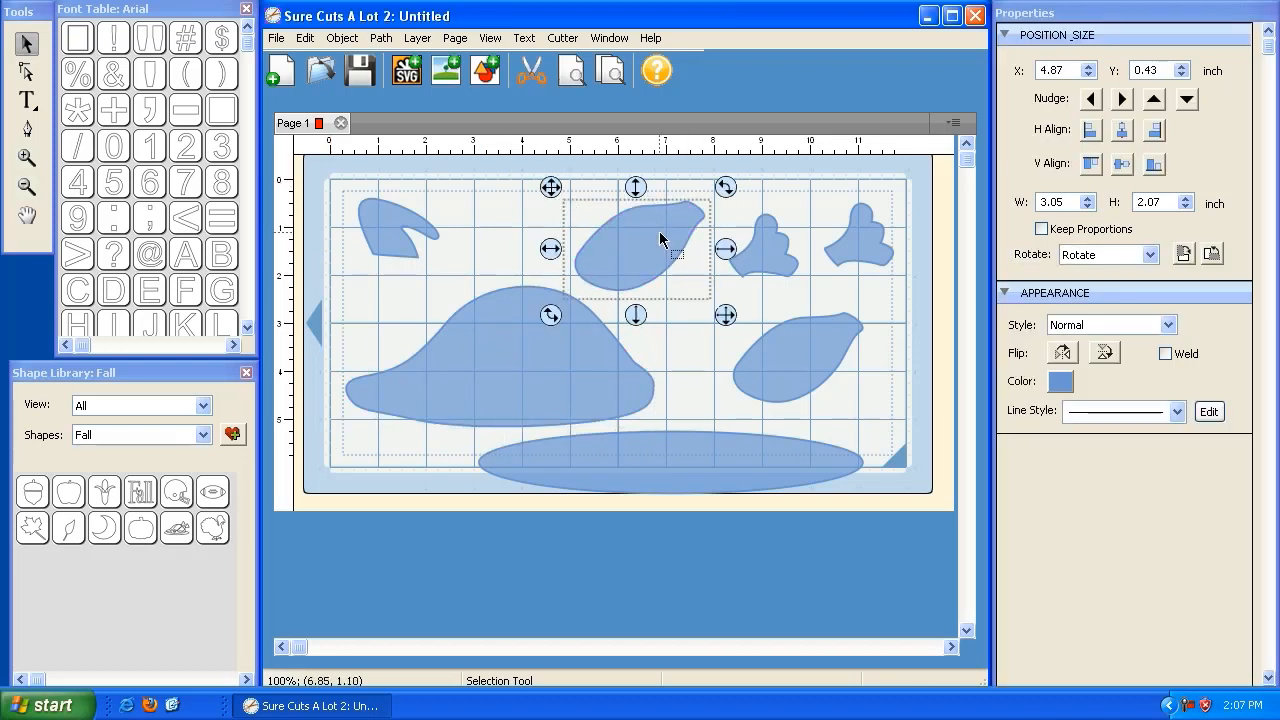
Copy the upper drumstick and add a new page named Page 2 with the green colour.
click(305, 38)
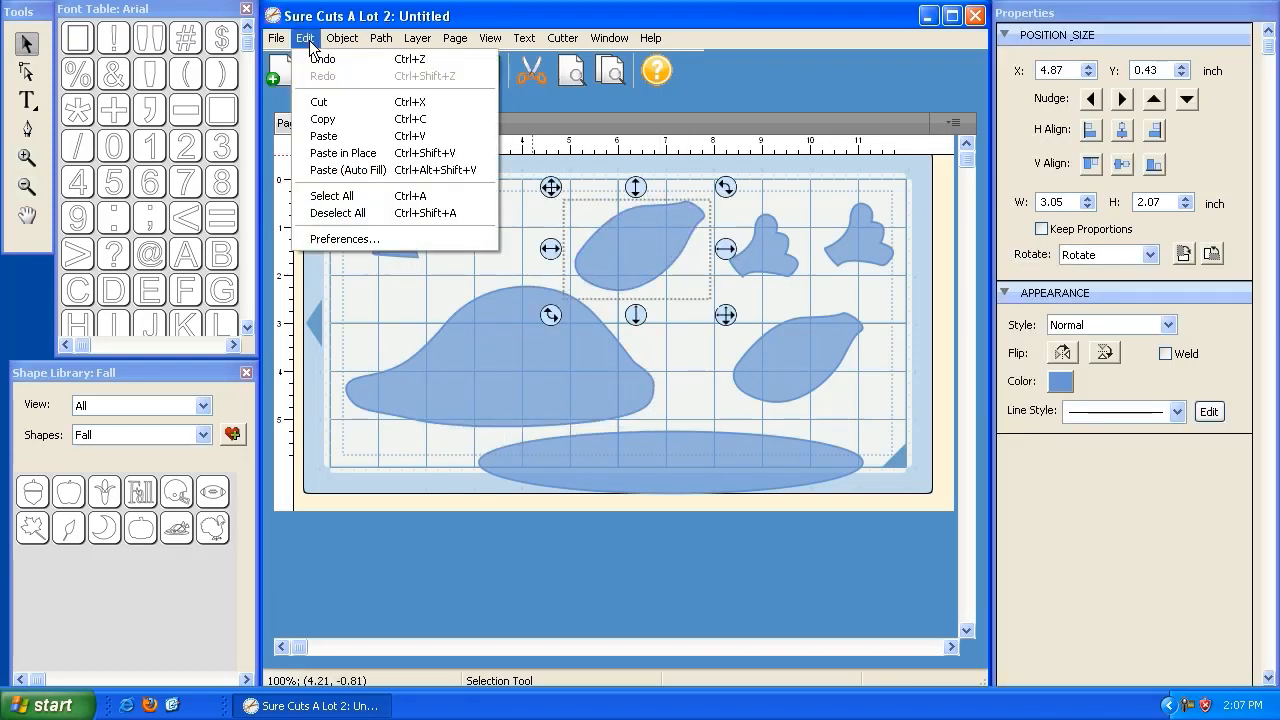
click(336, 121)
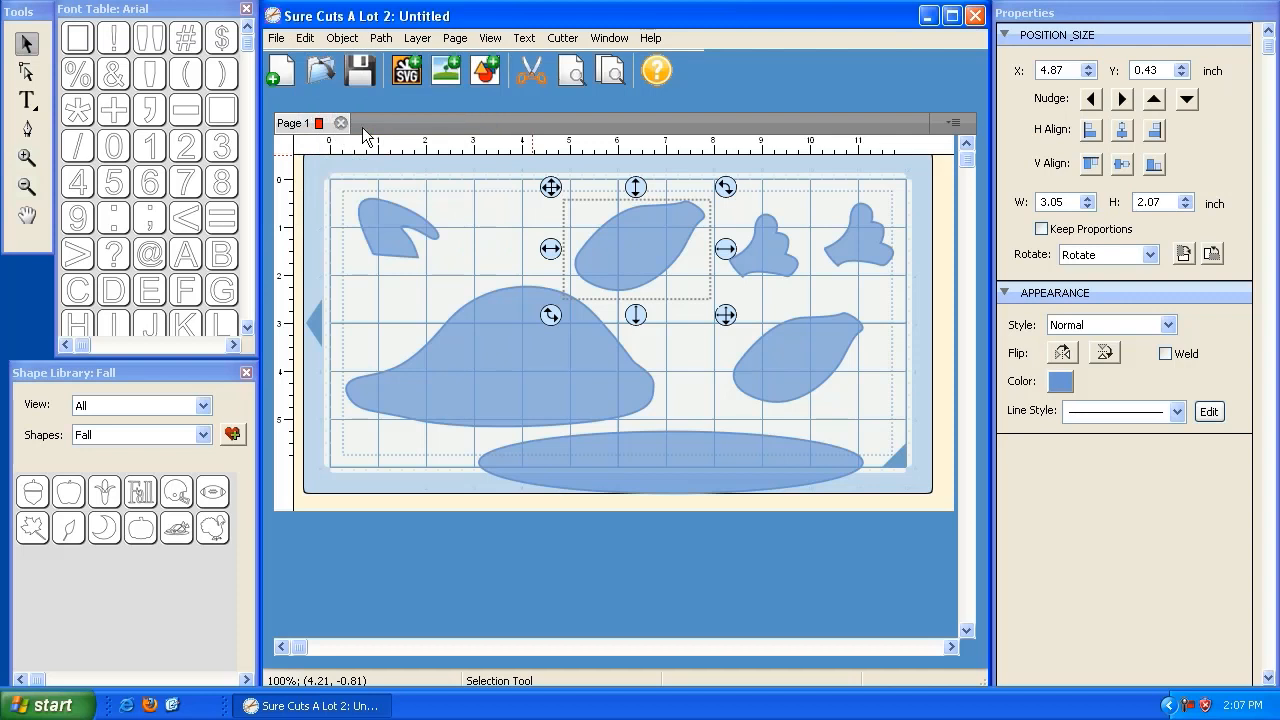
click(952, 122)
click(988, 146)
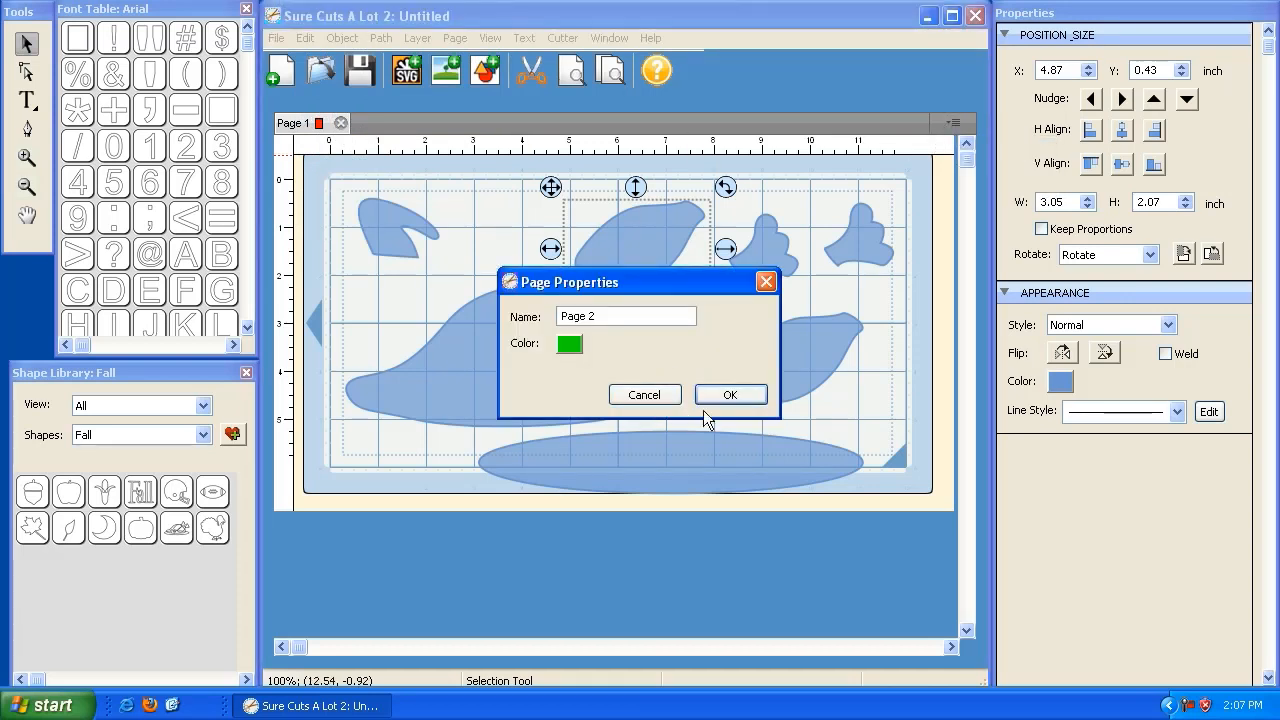
click(712, 397)
Paste the drumstick on Page 2 at about X 2.18, Y 0.79 inches and delete the original from Page 1.
click(305, 38)
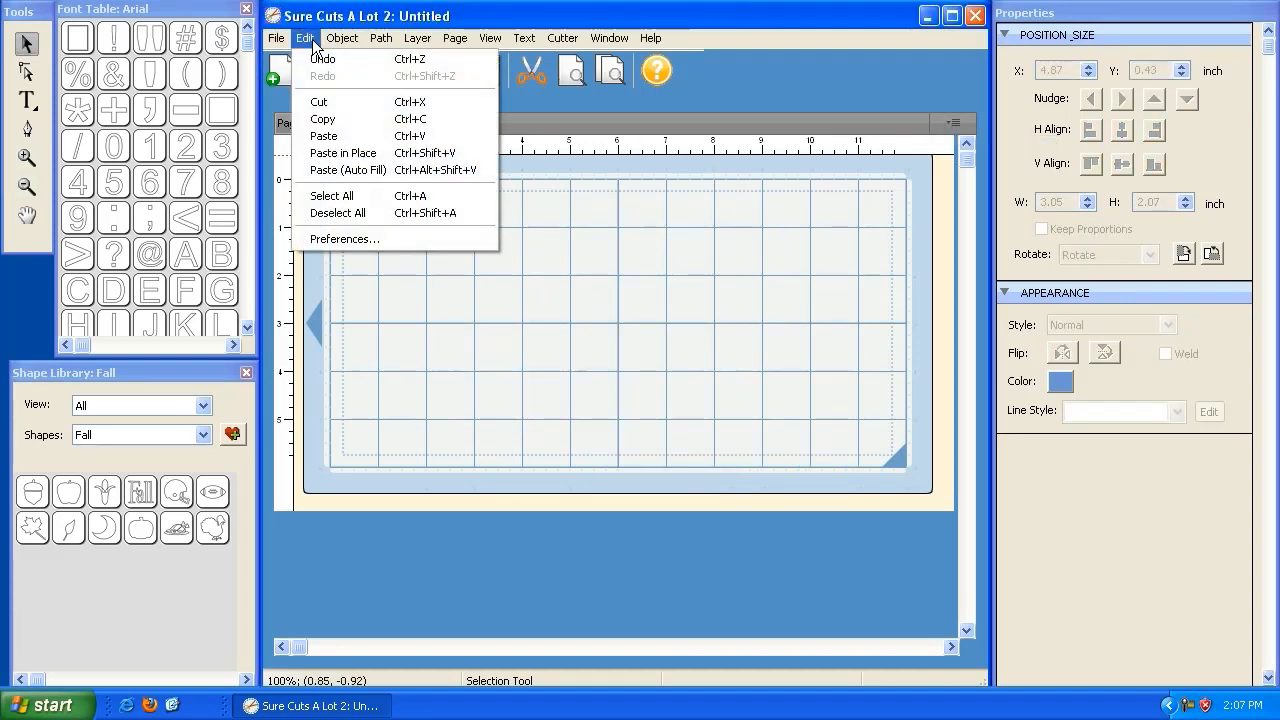
click(324, 136)
click(608, 251)
drag(608, 251, 481, 206)
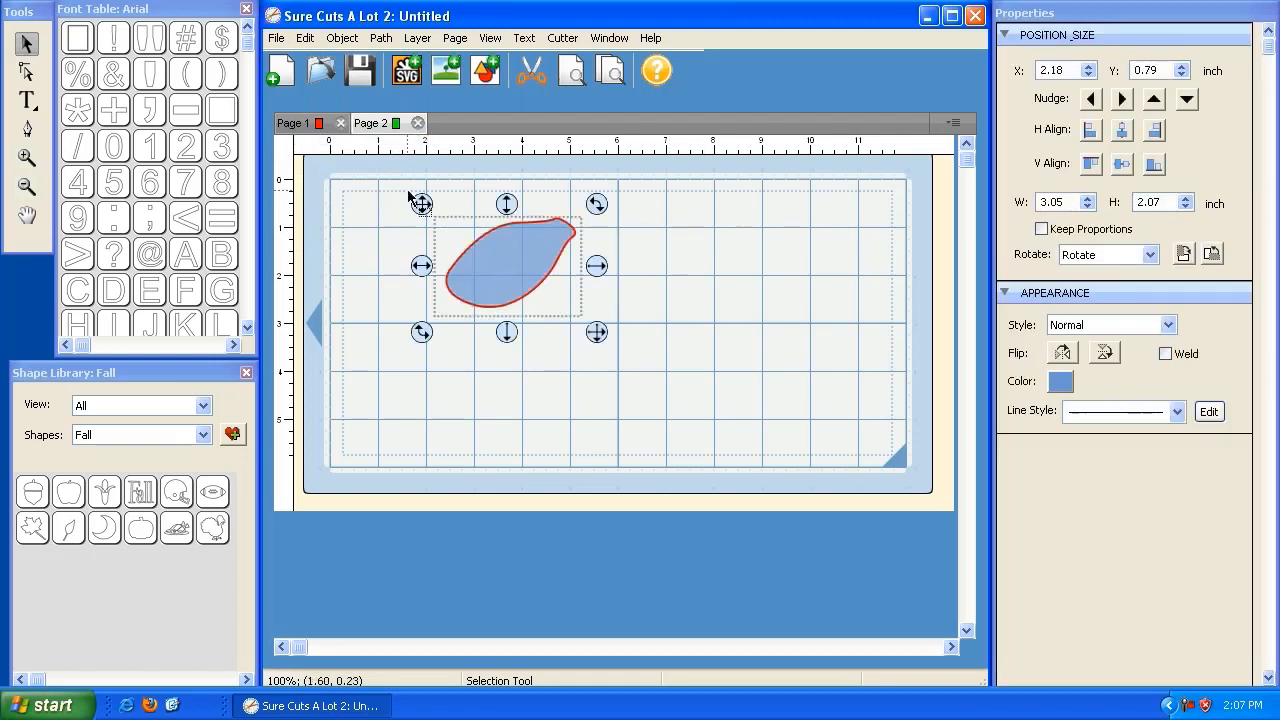
click(302, 123)
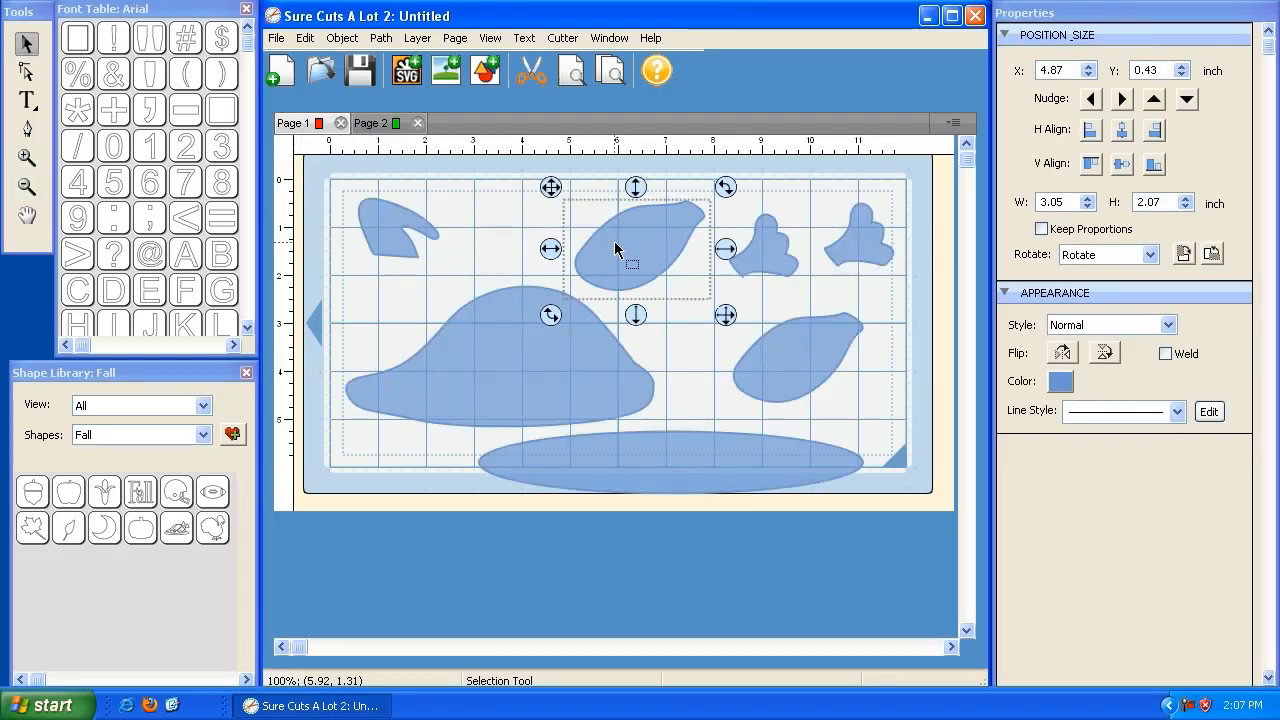
key(Delete)
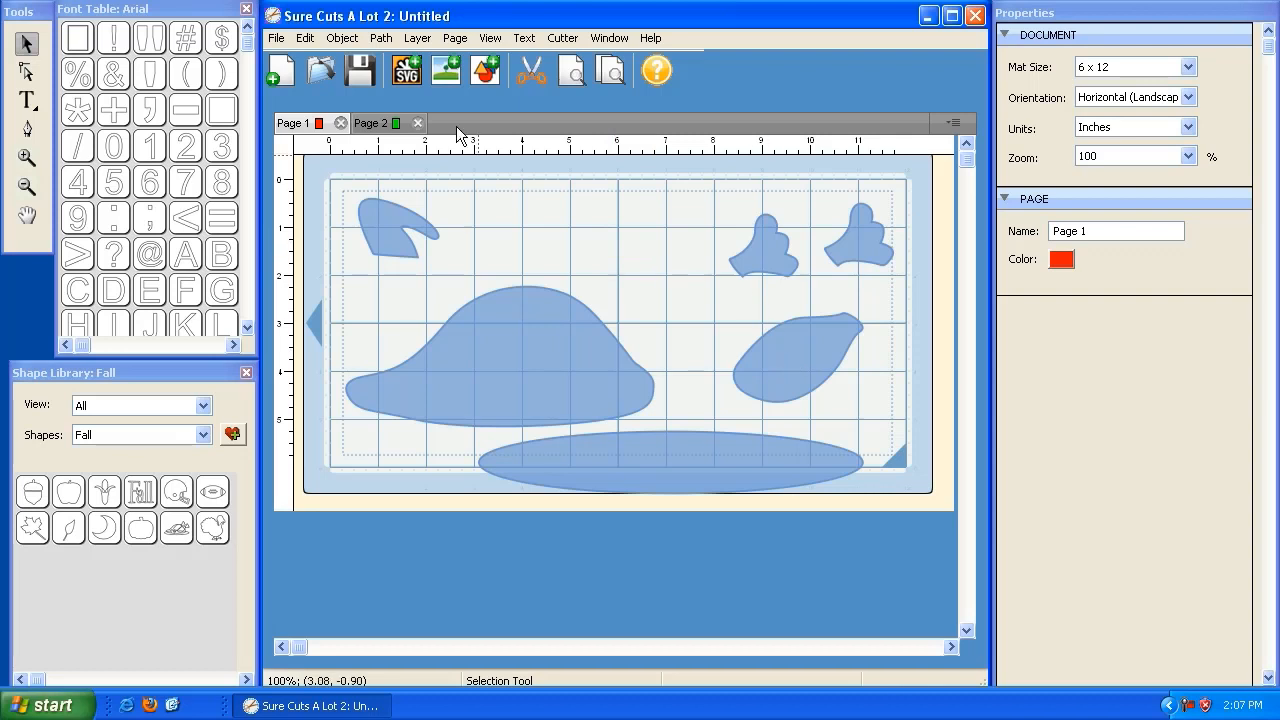
Copy the remaining drumstick from Page 1, paste it beside the first one on Page 2, and delete the original.
click(774, 358)
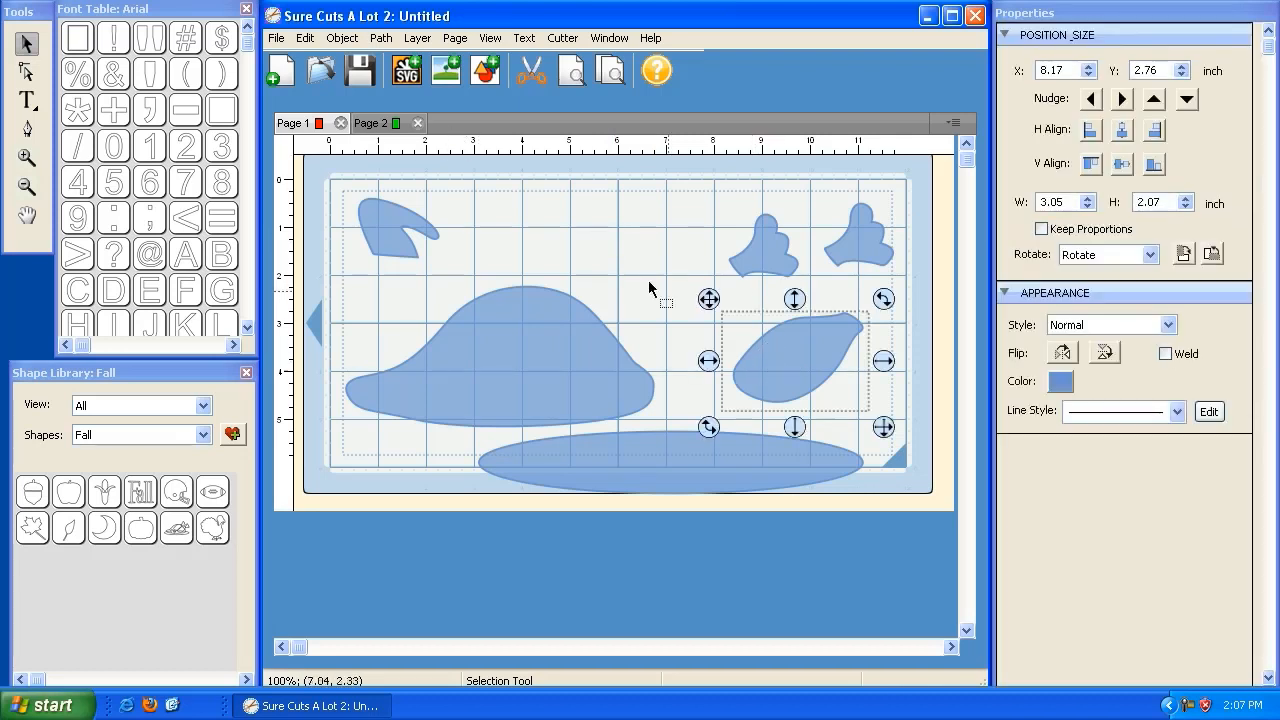
right_click(805, 368)
click(845, 440)
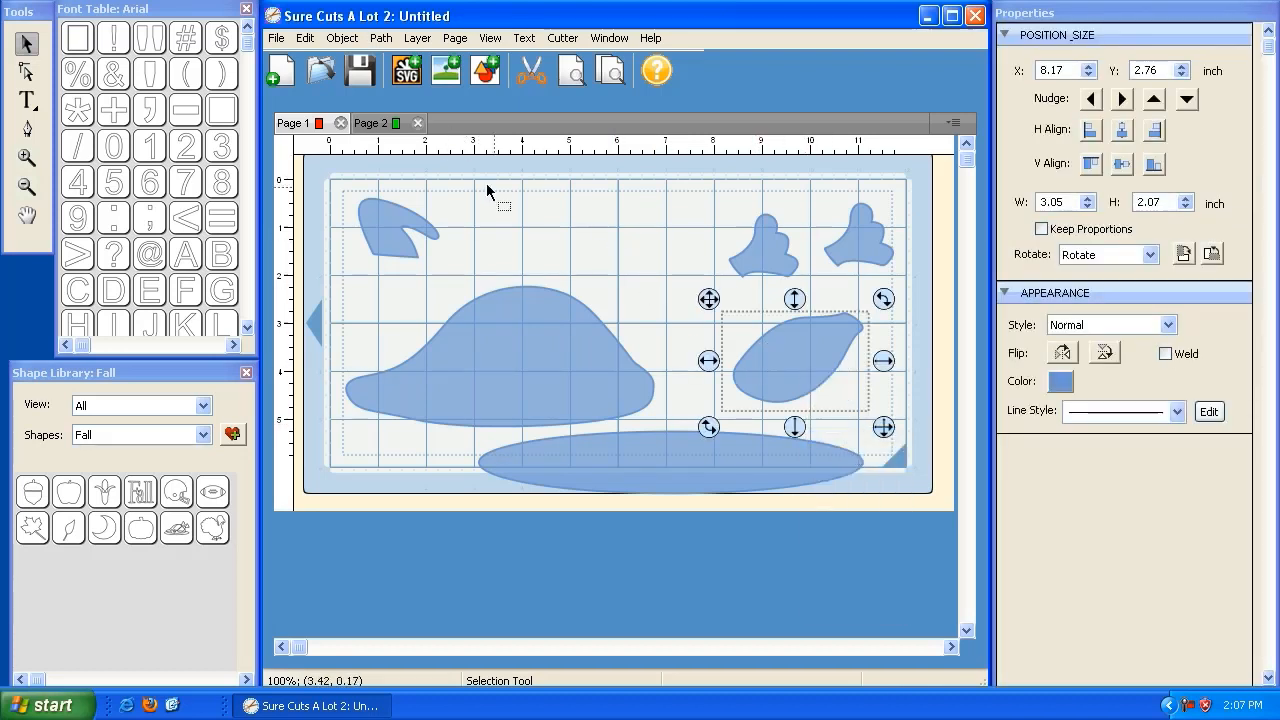
click(374, 125)
click(625, 362)
right_click(627, 365)
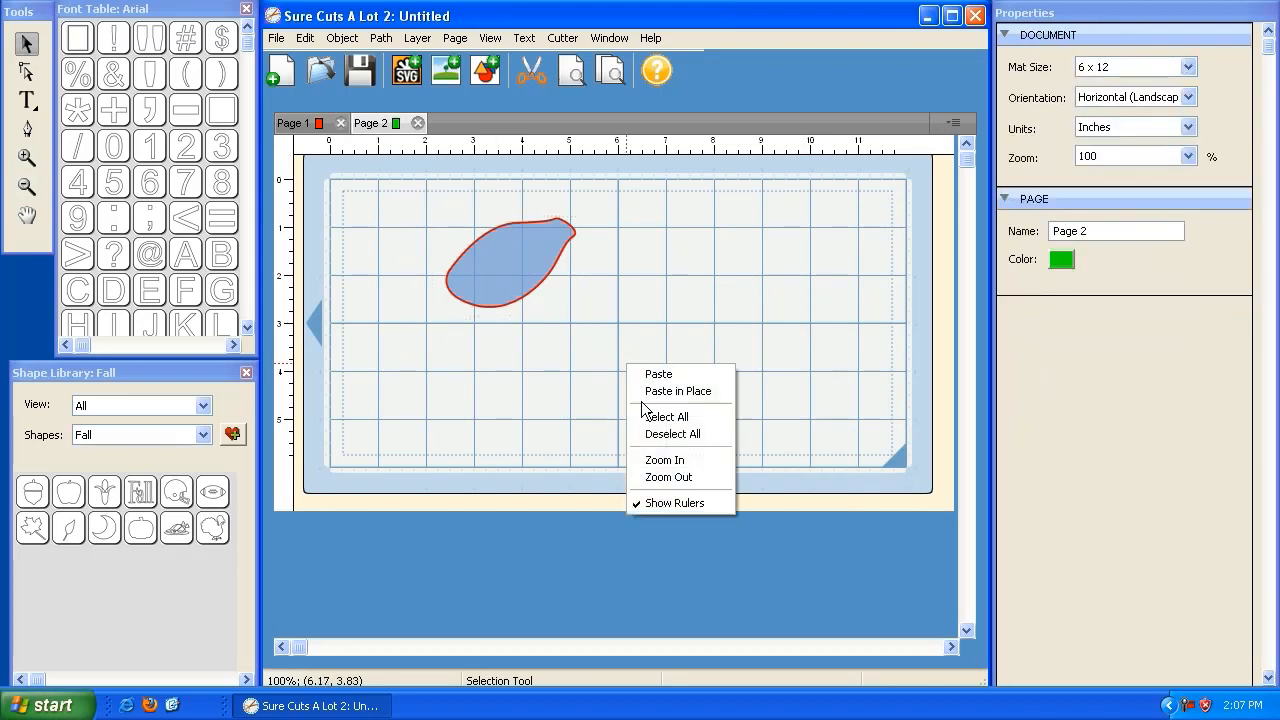
click(640, 374)
drag(771, 341, 634, 210)
click(300, 123)
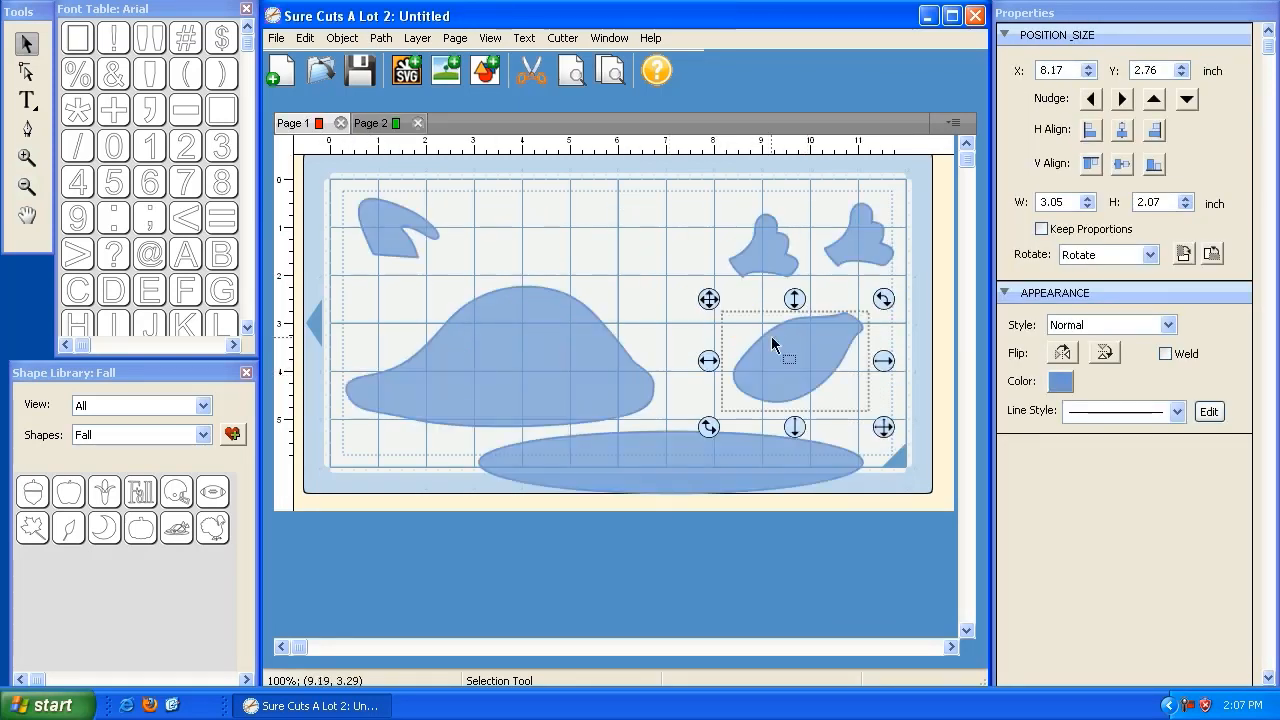
key(Delete)
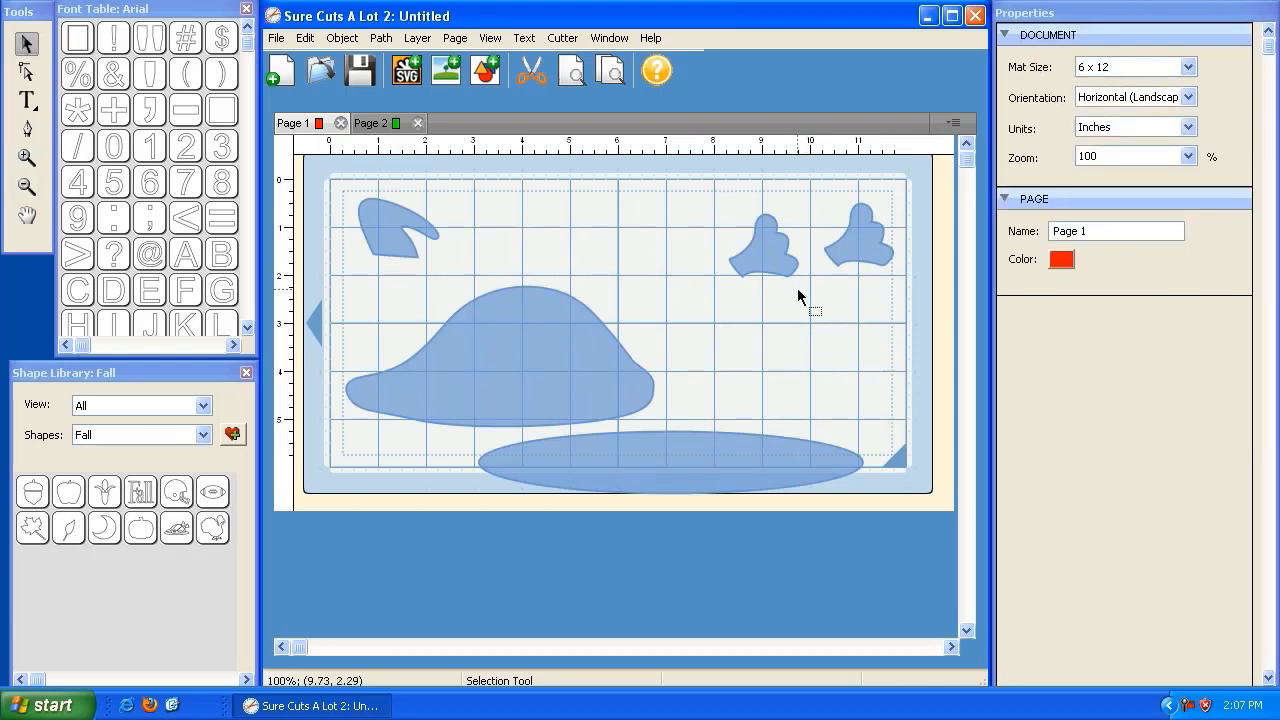
Cut the left of the two small frilled pieces from Page 1 and add a new page named Page 3 with the blue colour.
click(770, 252)
right_click(770, 250)
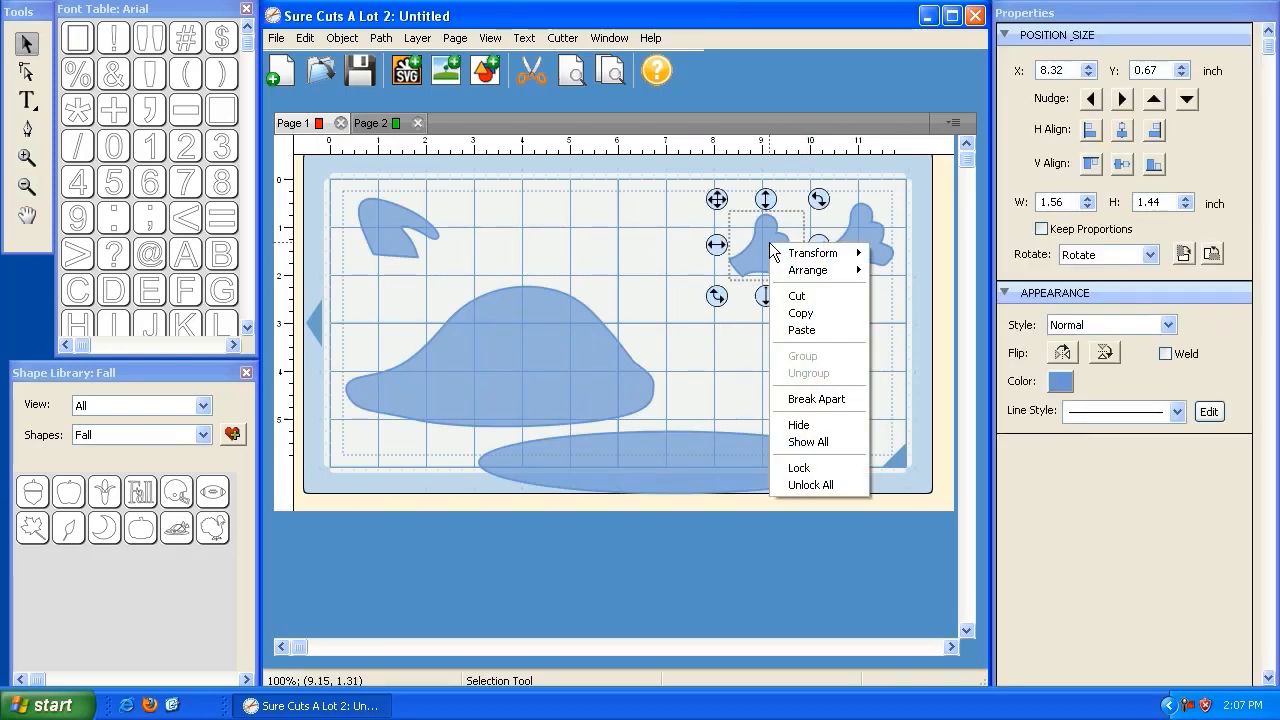
click(798, 297)
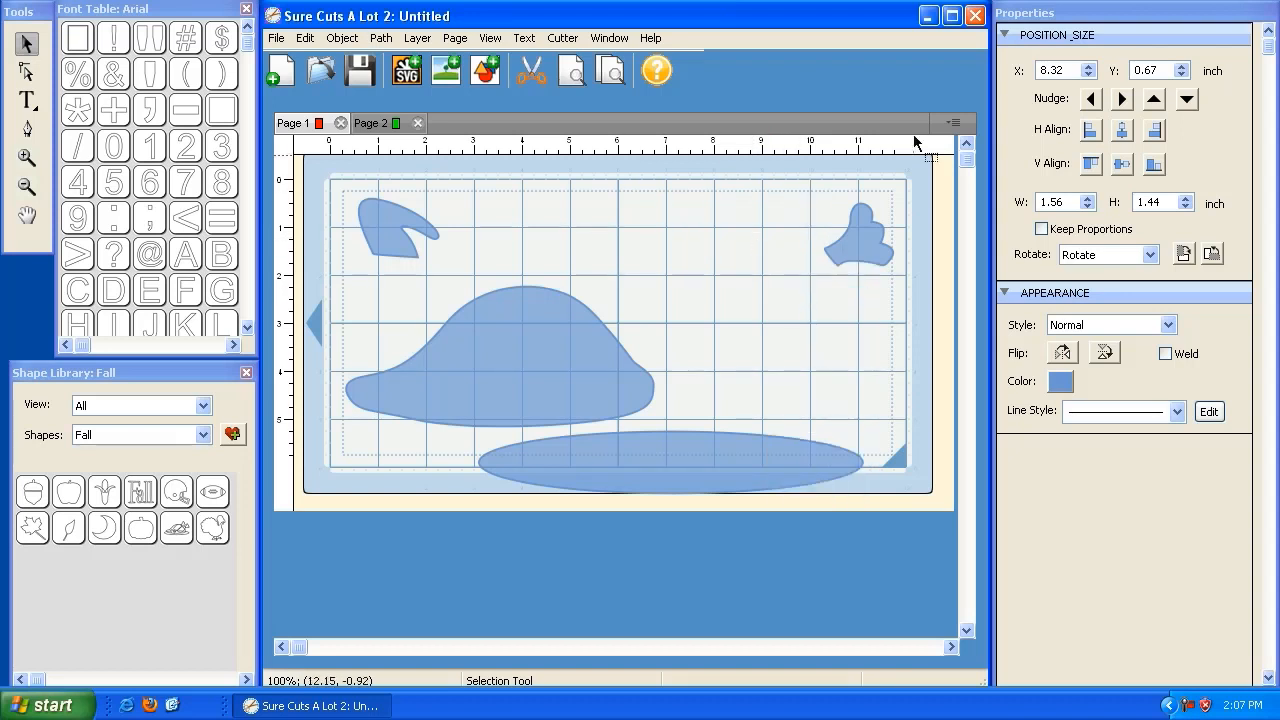
click(947, 124)
click(1000, 141)
click(728, 395)
Paste the frilled piece on Page 3 and shift it slightly to the left.
right_click(446, 255)
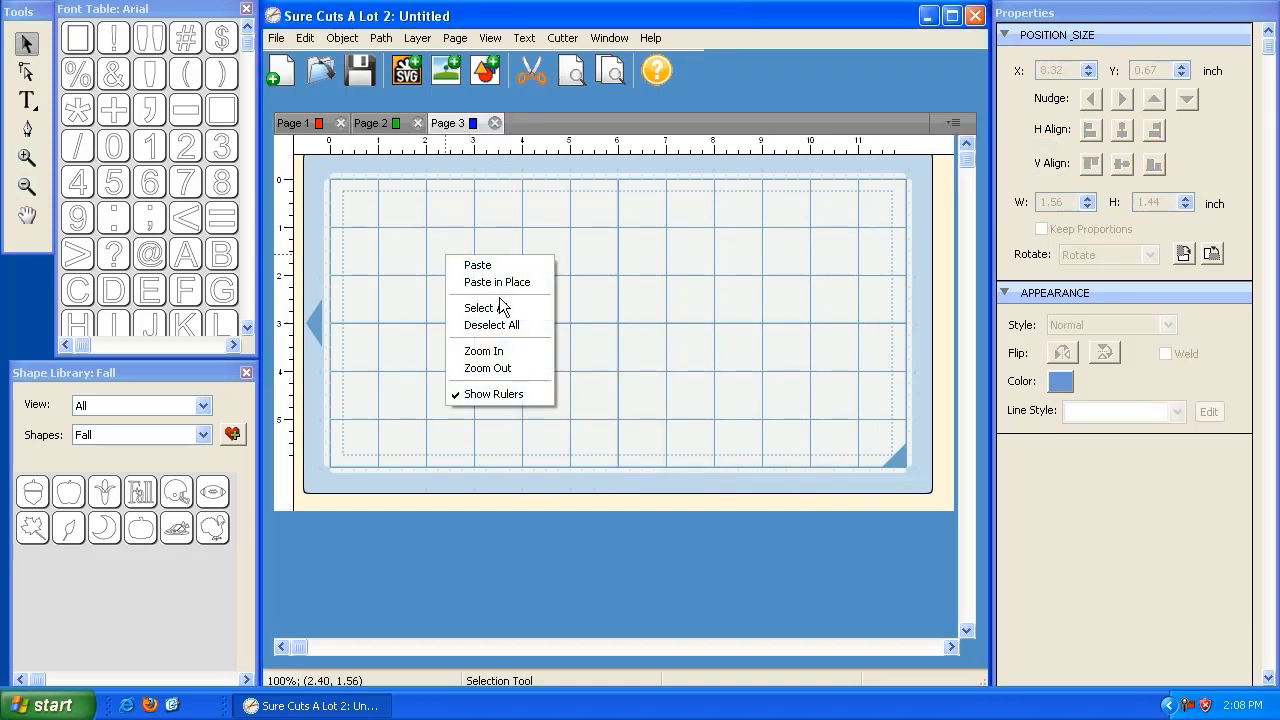
click(489, 266)
click(766, 266)
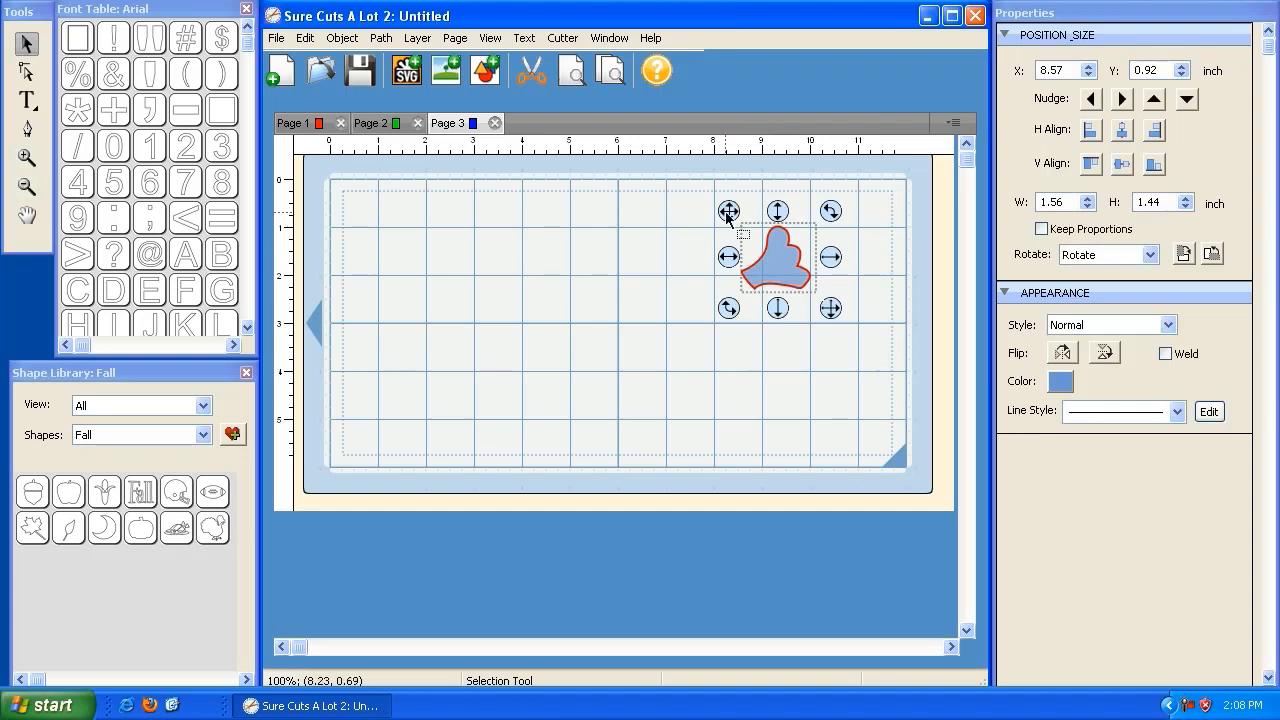
drag(726, 217, 707, 217)
Cut the remaining frilled piece from Page 1 and paste it on Page 3 at about X 5.74, Y 1.23 inches.
click(299, 125)
click(851, 250)
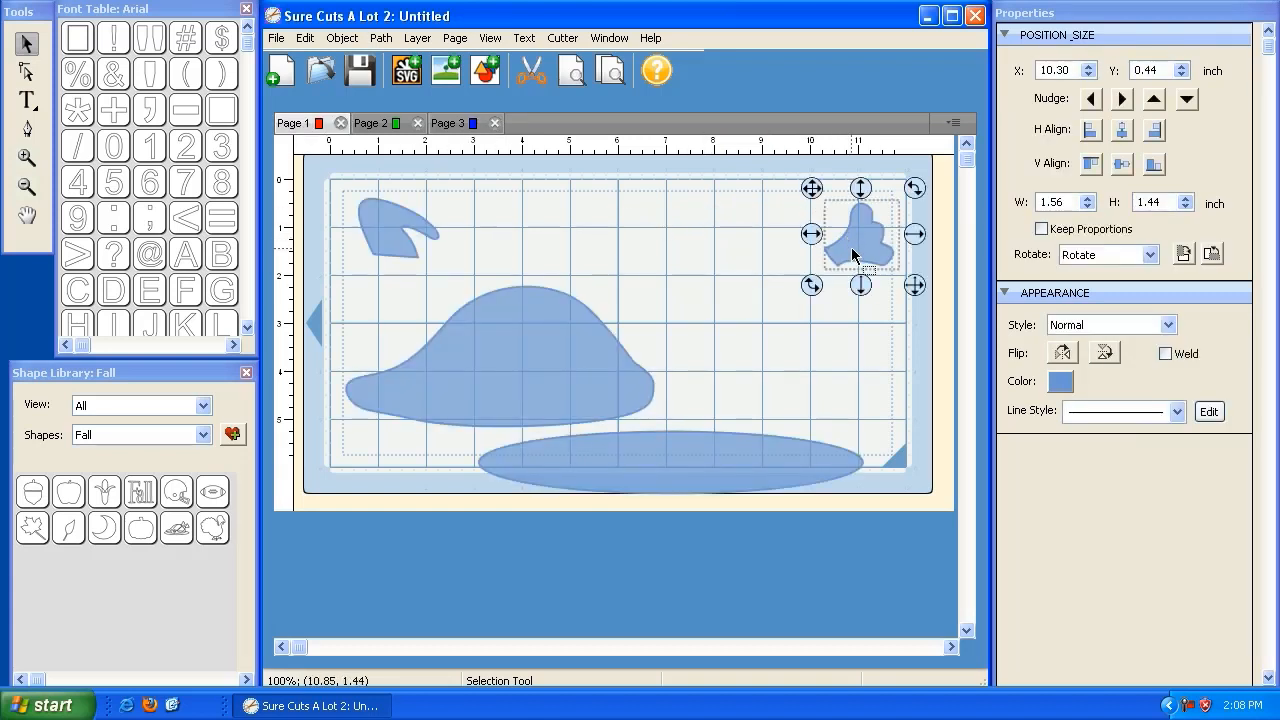
right_click(852, 254)
click(885, 298)
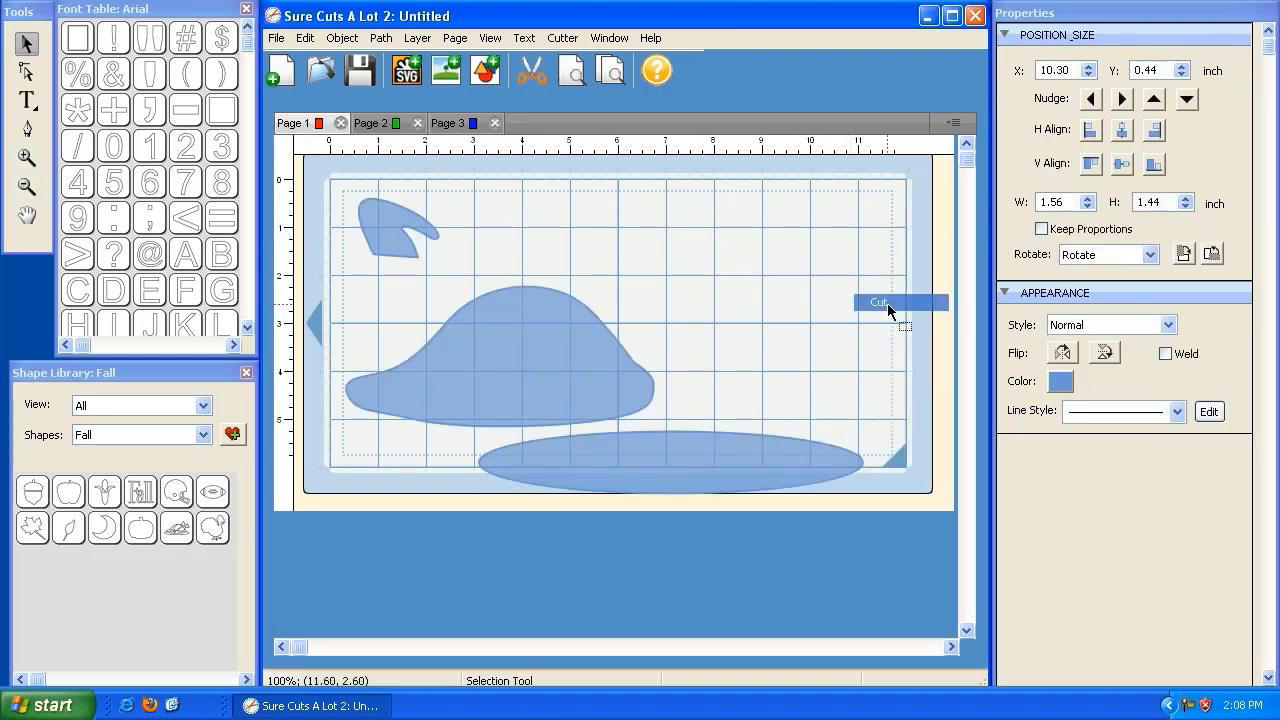
click(447, 123)
click(572, 269)
right_click(572, 269)
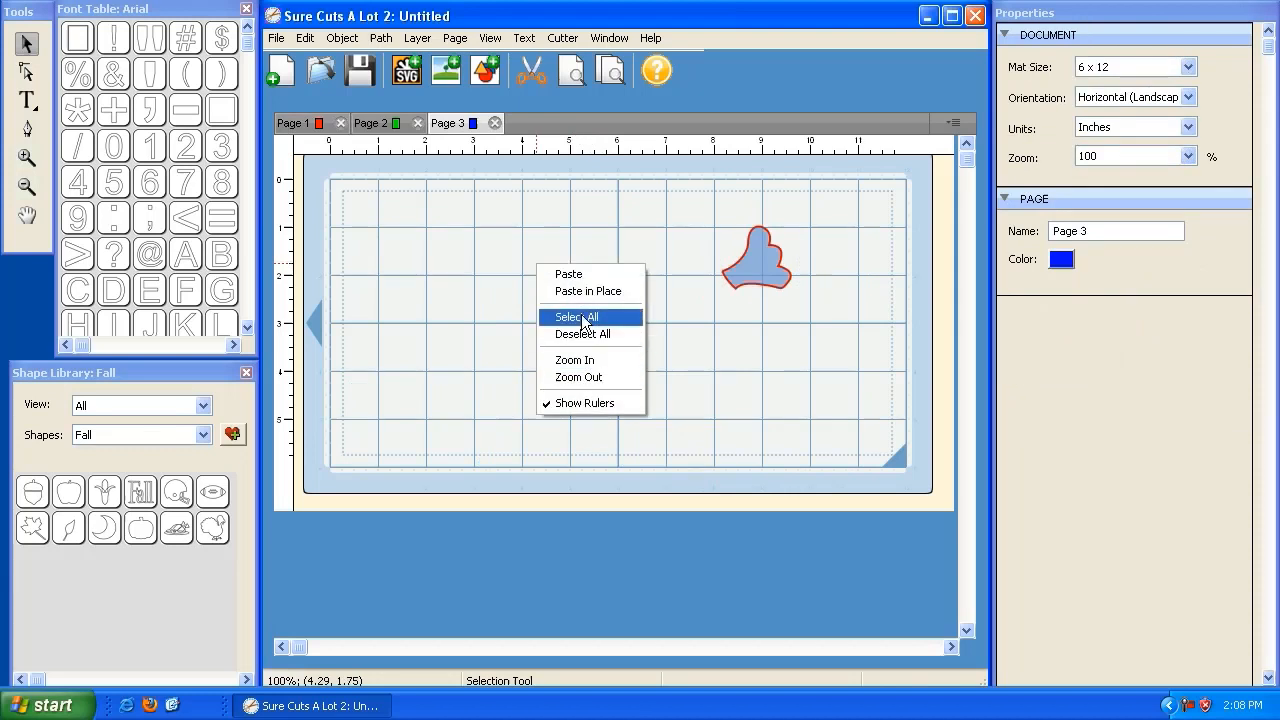
click(566, 274)
drag(846, 234, 596, 230)
Cut the wing piece from Page 1 and paste it on Page 2 below the drumsticks, at about X 4.95, Y 3.03 inches.
click(393, 124)
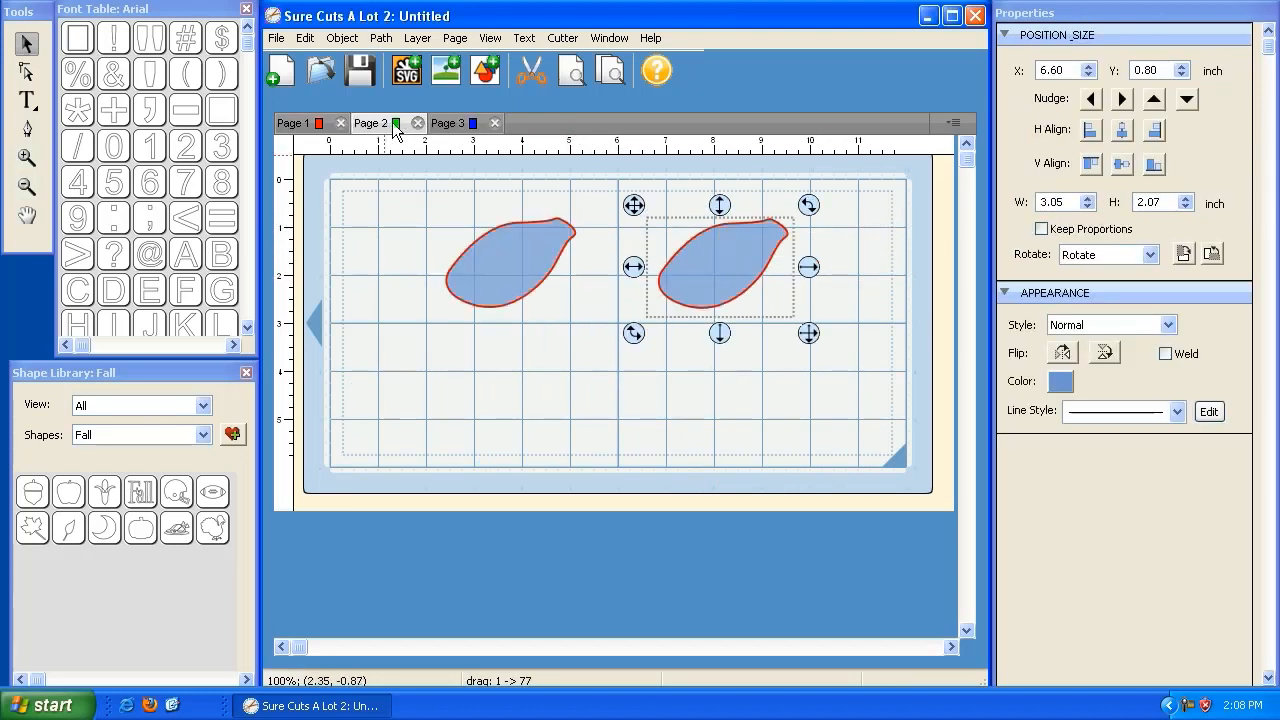
click(310, 124)
click(396, 246)
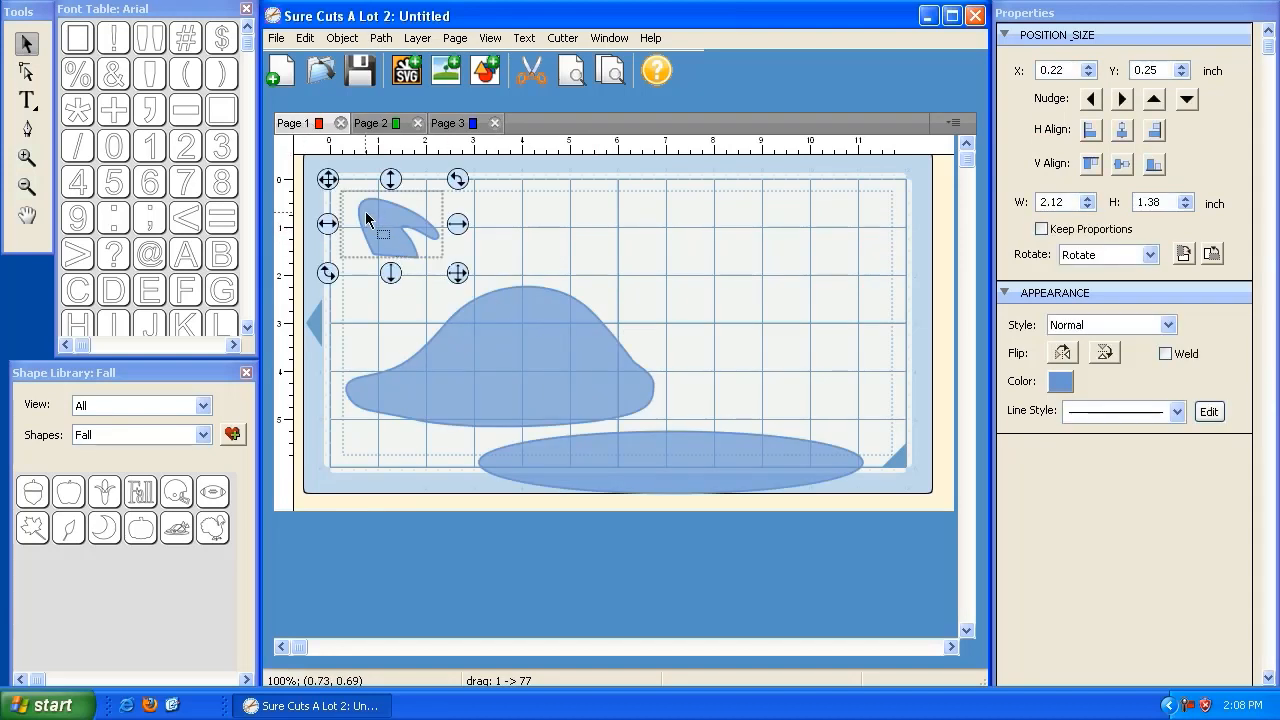
right_click(386, 228)
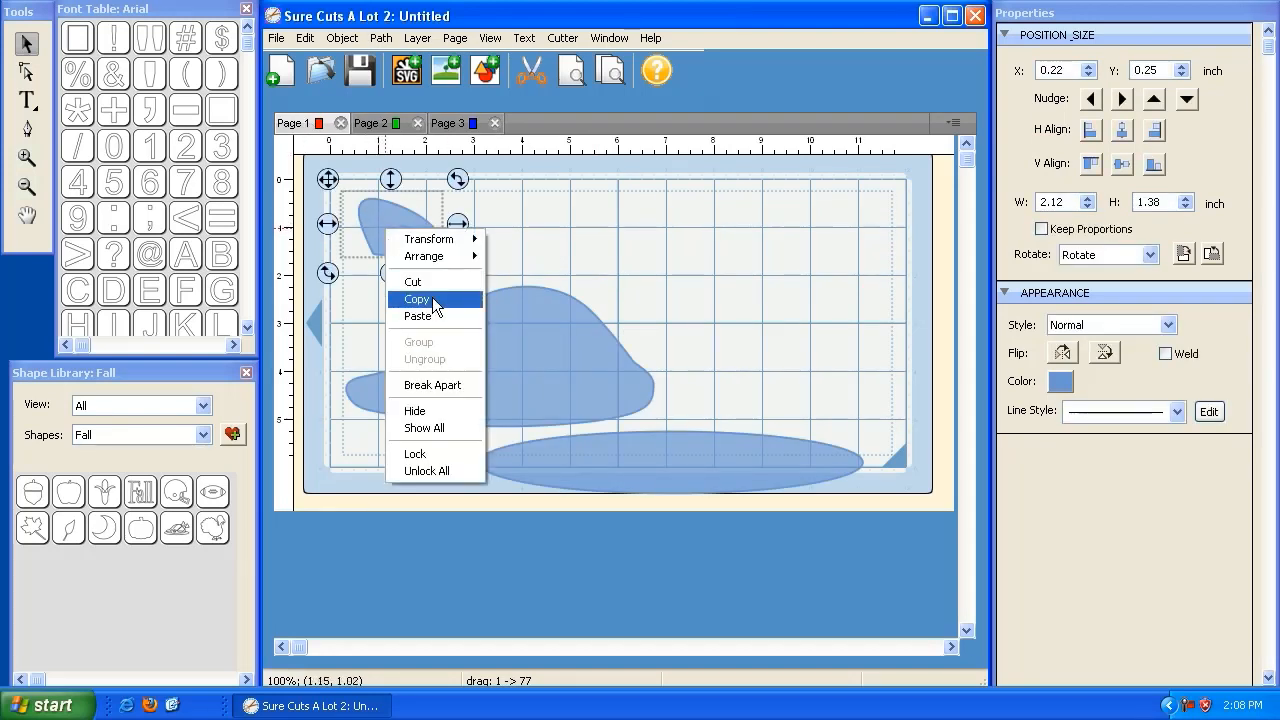
click(413, 282)
click(375, 124)
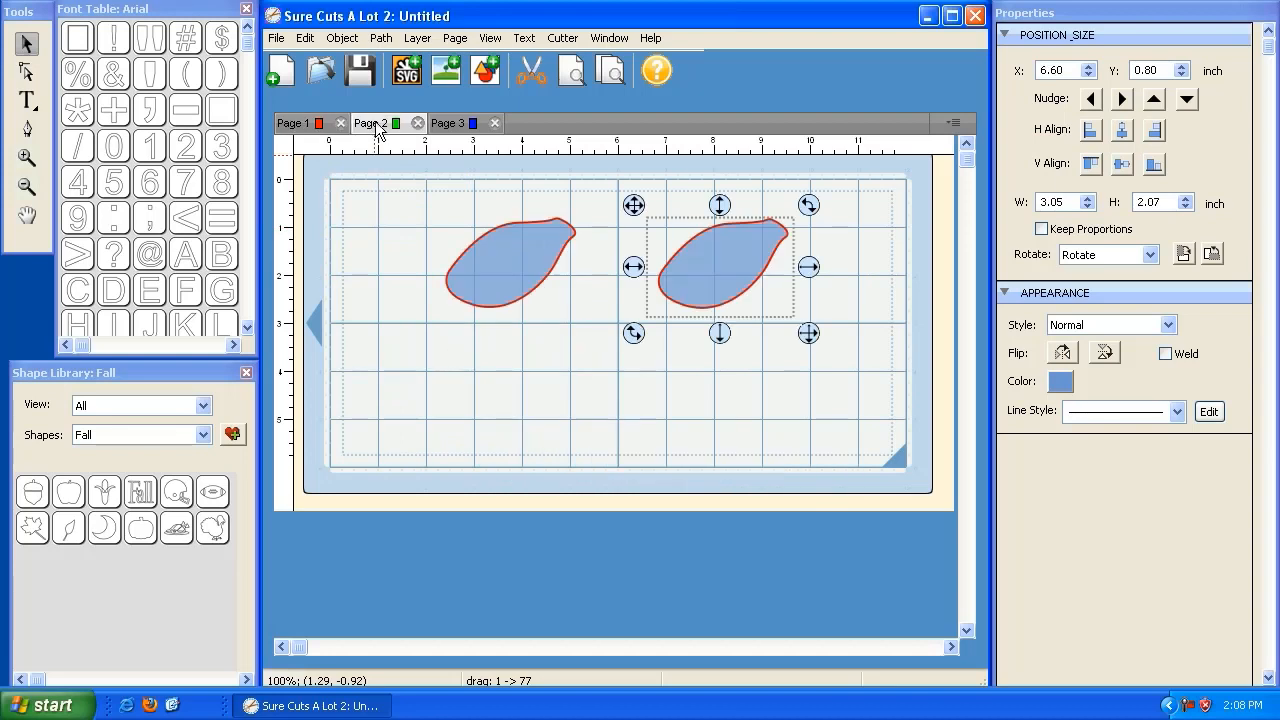
right_click(529, 390)
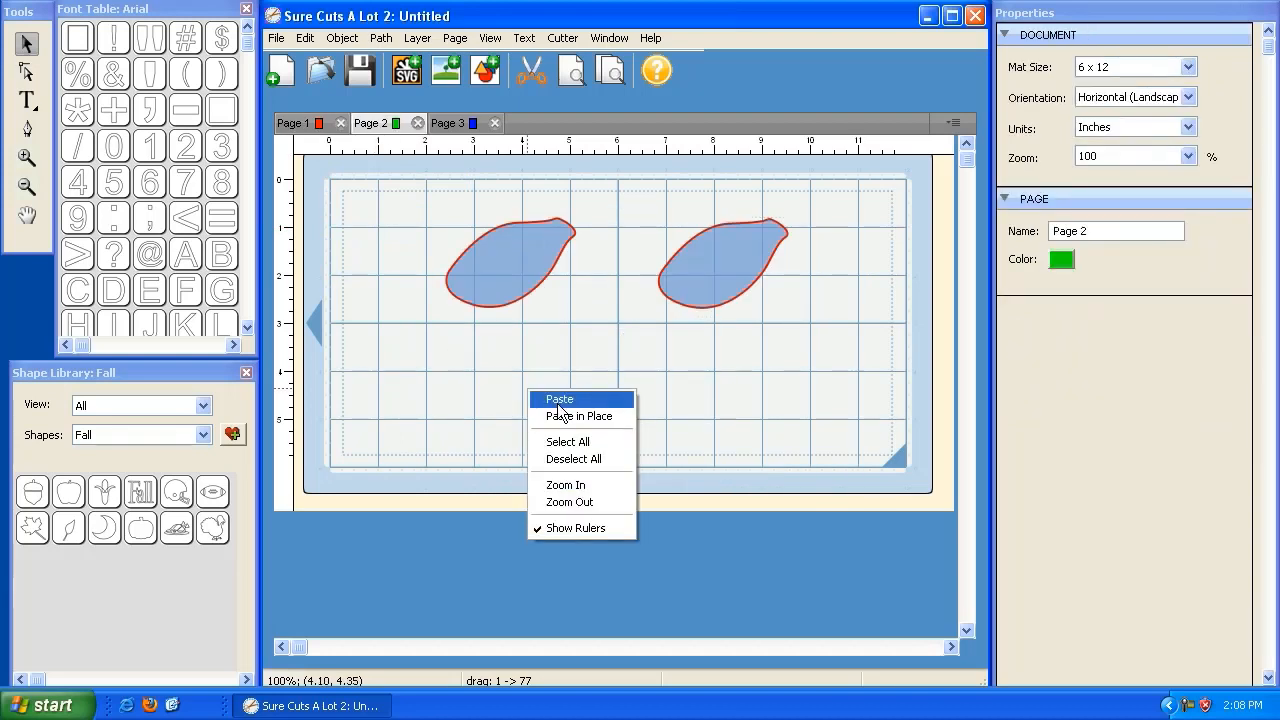
click(565, 400)
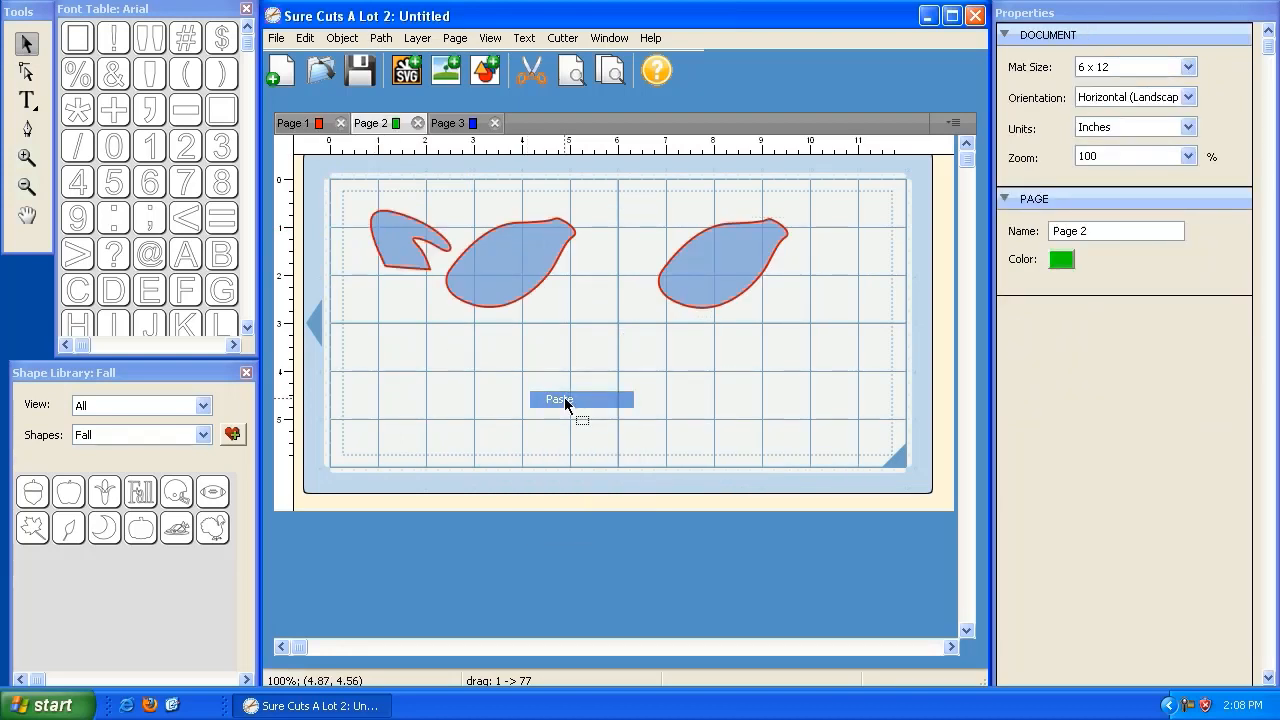
click(400, 223)
drag(400, 228, 562, 320)
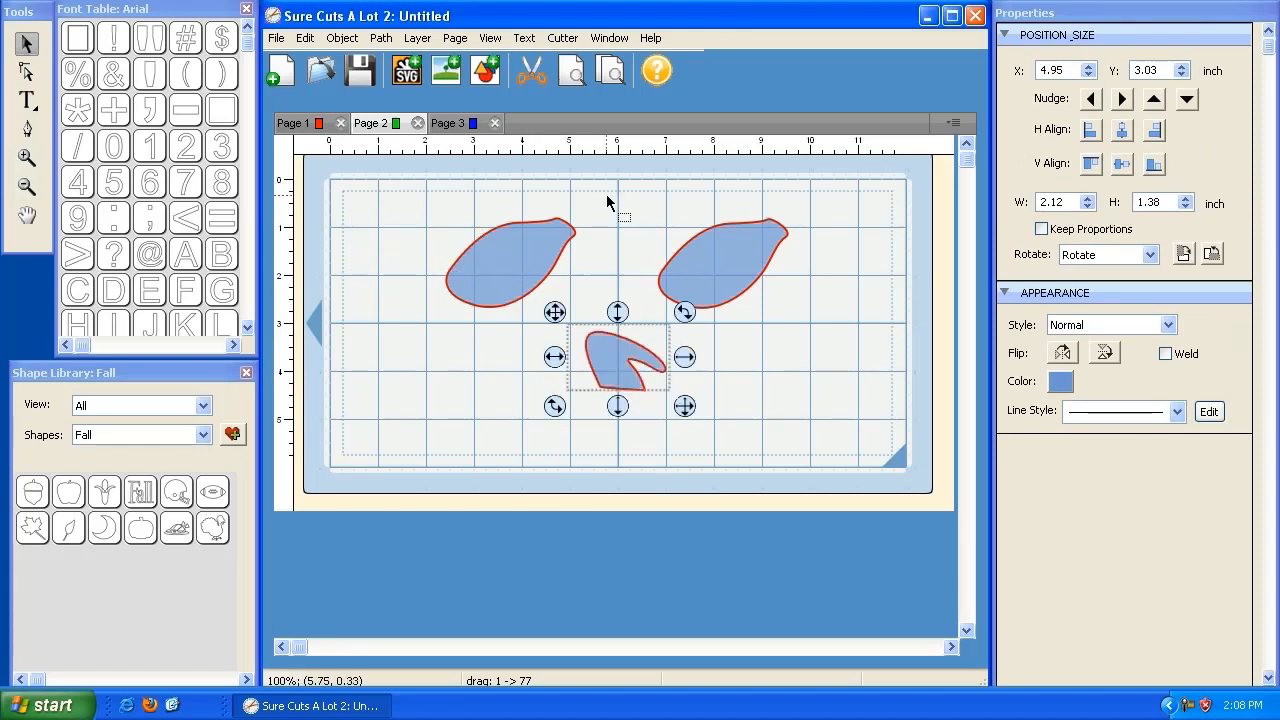
click(606, 266)
Move the oval platter on Page 1 up to about X 2.79, Y 0.53 inches and cut it.
click(318, 124)
click(686, 458)
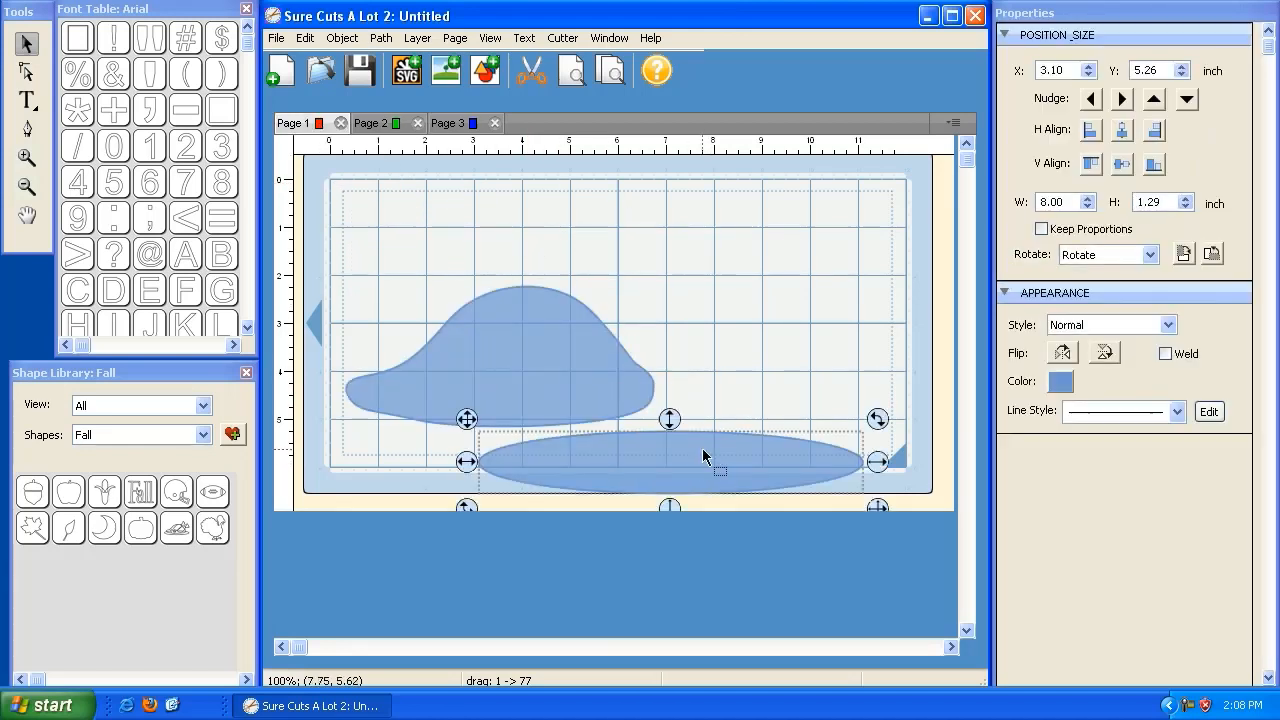
drag(472, 422, 449, 190)
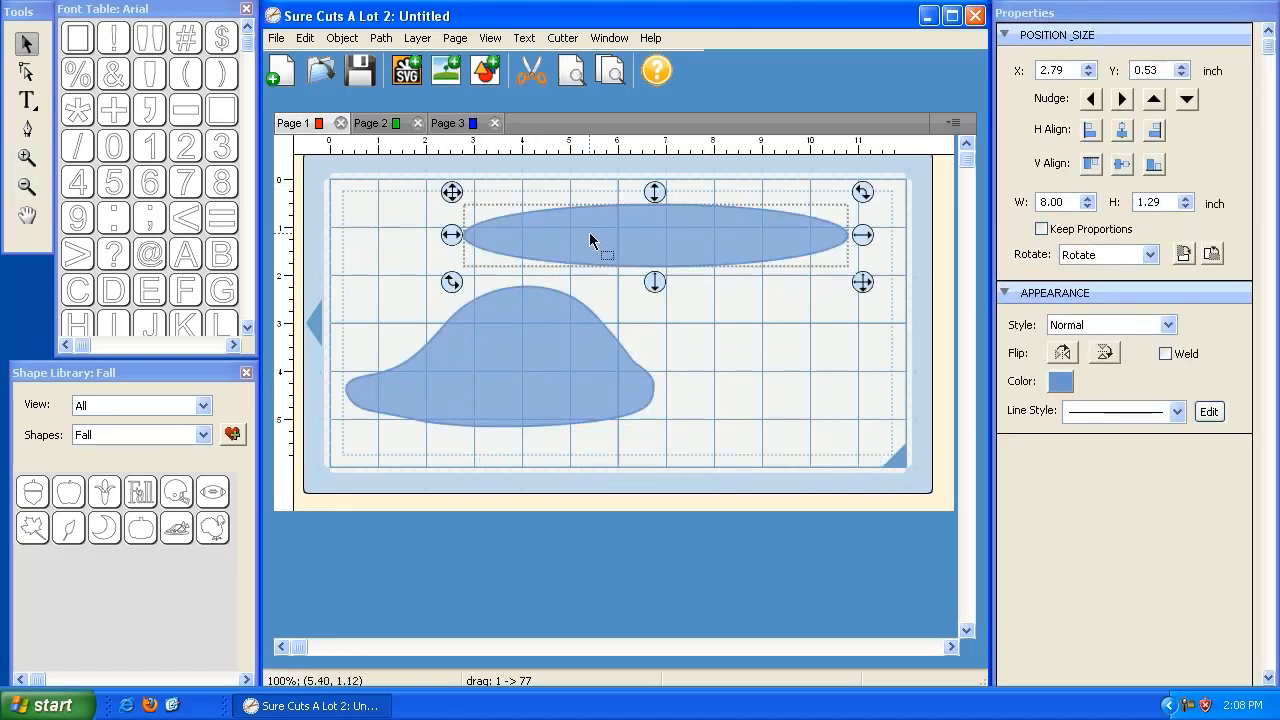
right_click(583, 244)
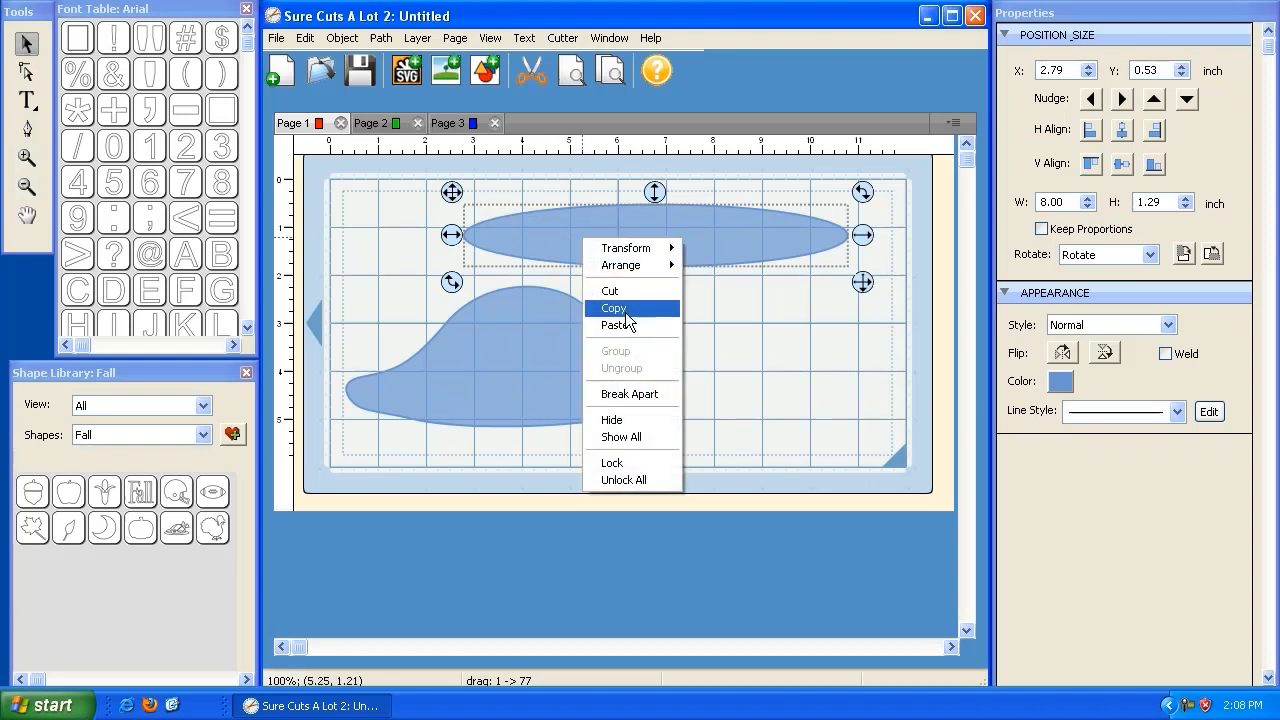
click(625, 290)
Add a new page named Page 4 with the magenta colour and paste the oval platter on it.
click(953, 122)
click(1000, 145)
click(732, 394)
right_click(519, 228)
click(563, 240)
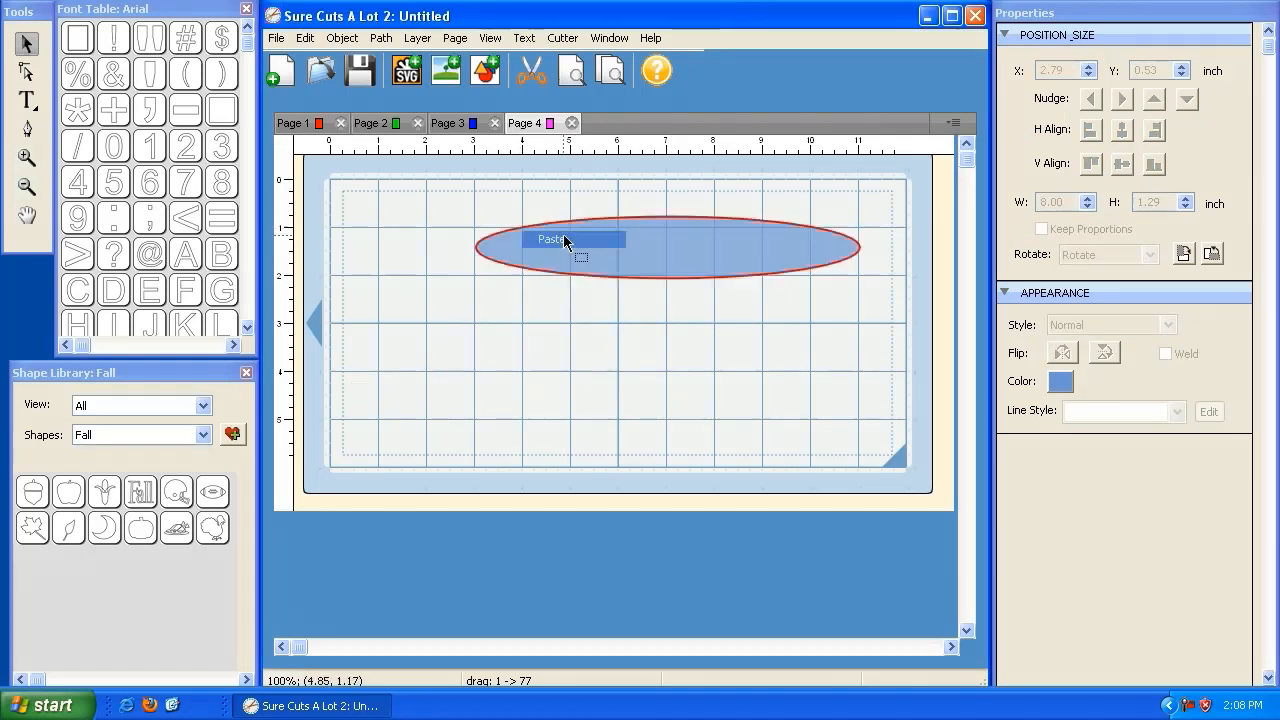
Look through Pages 1 to 4 to check which turkey pieces are on each page.
click(452, 127)
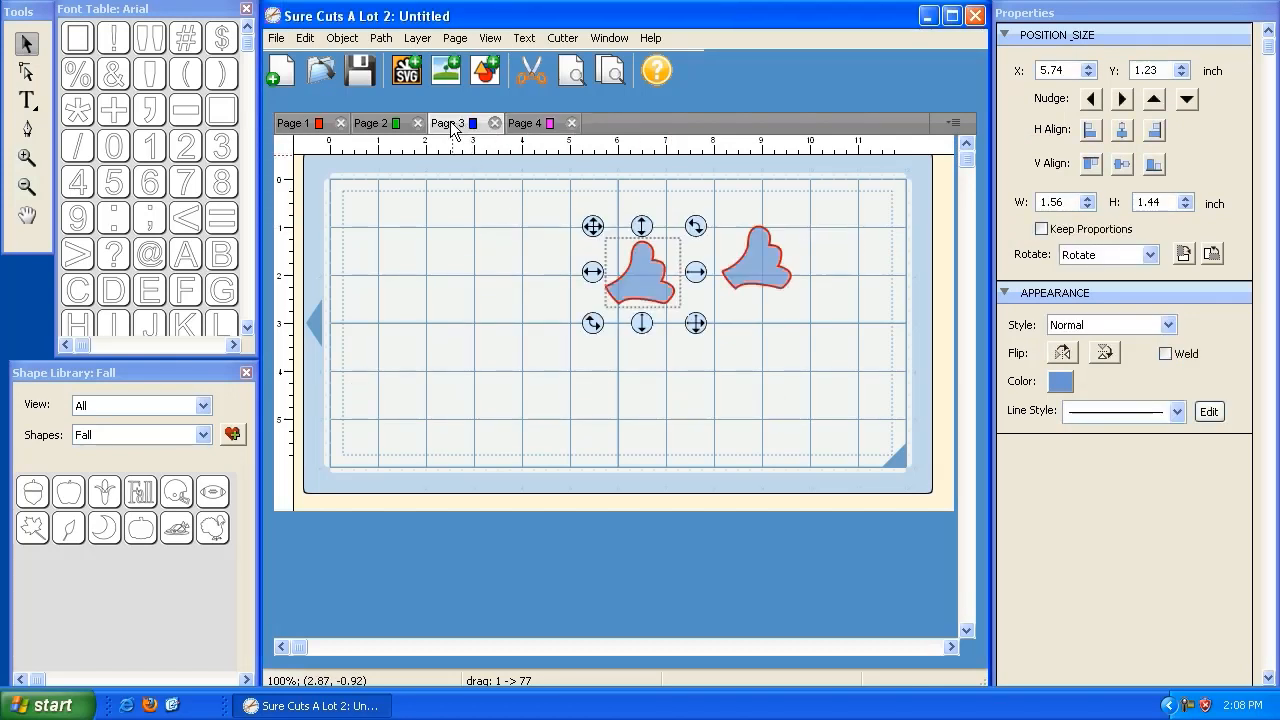
click(379, 127)
click(298, 125)
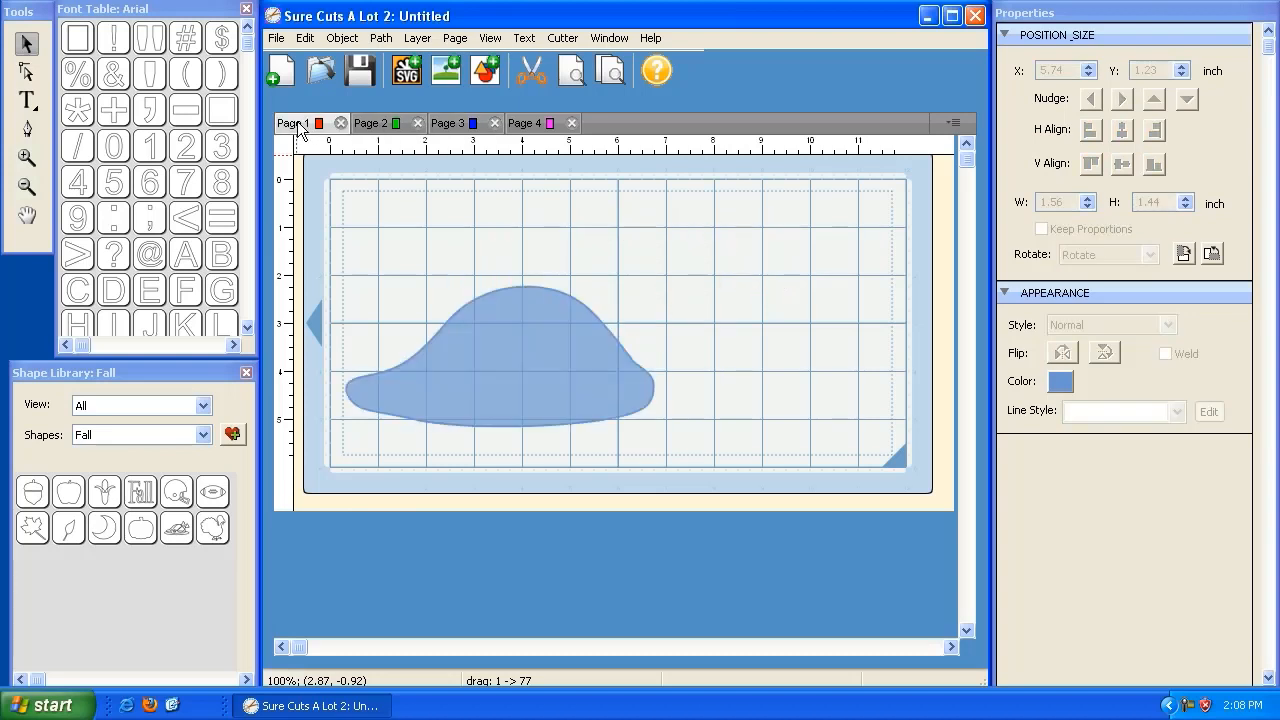
click(380, 126)
click(448, 124)
click(526, 124)
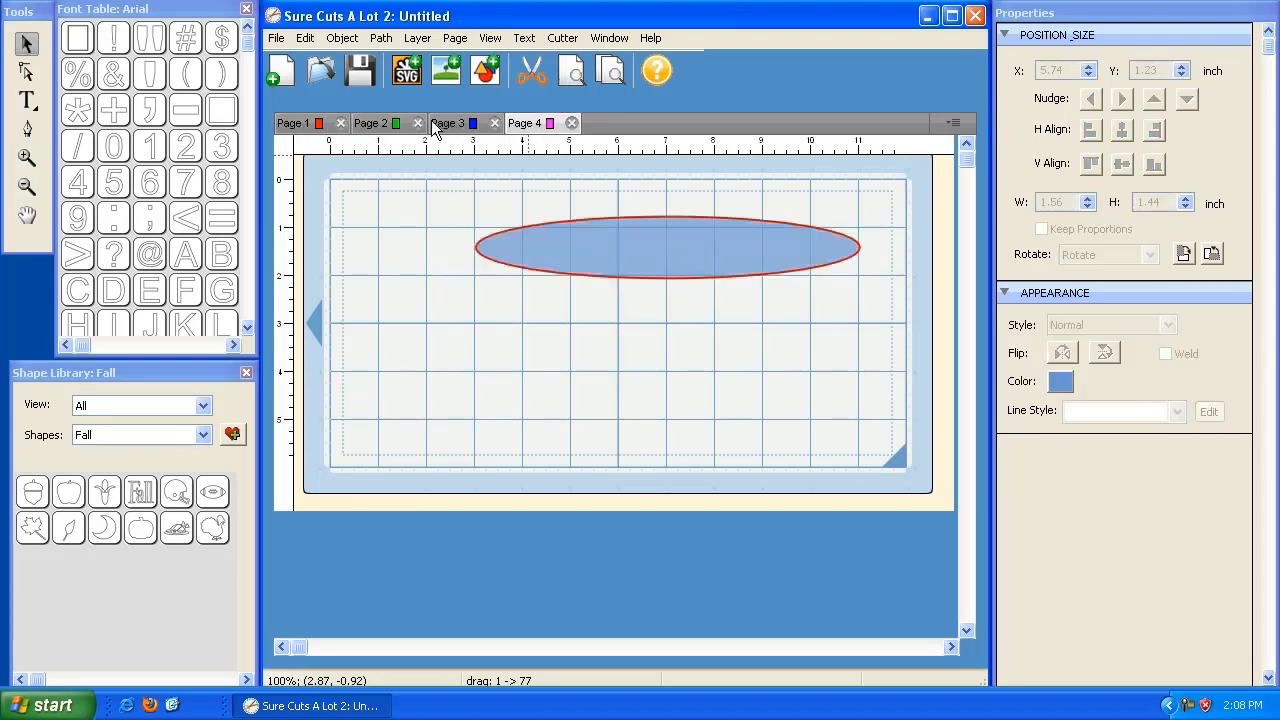
click(448, 125)
click(380, 125)
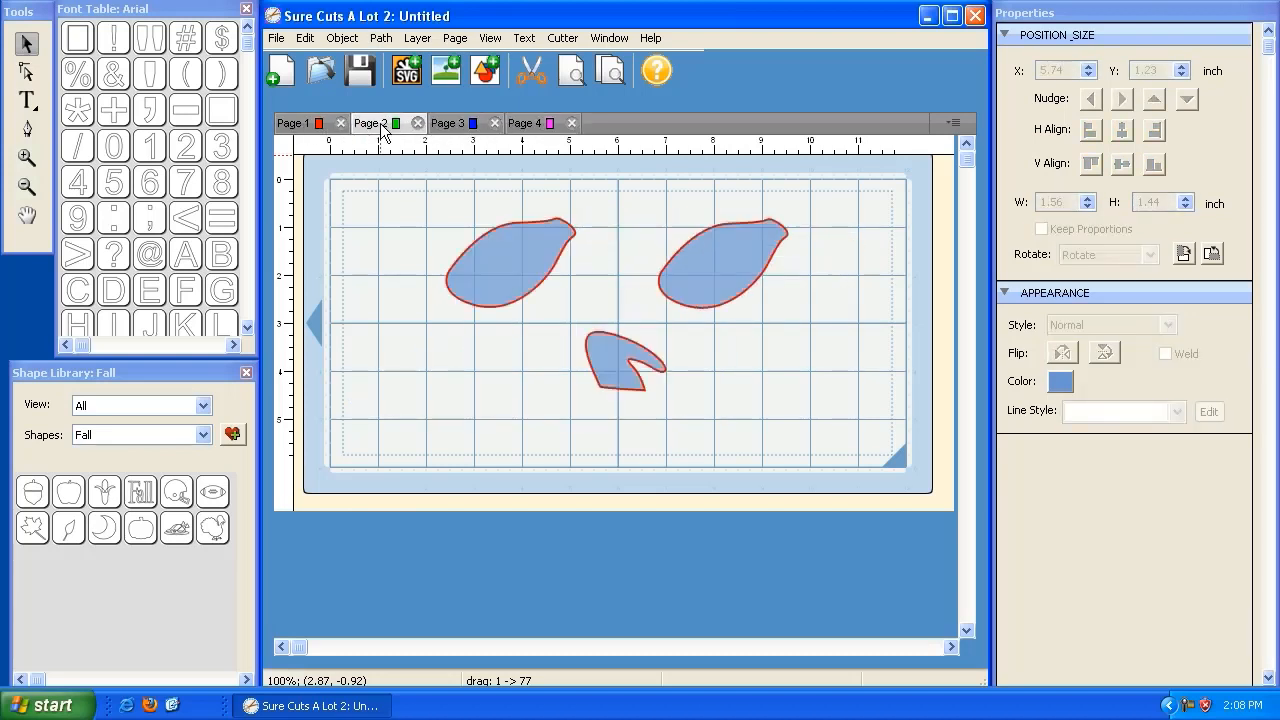
click(310, 123)
click(731, 326)
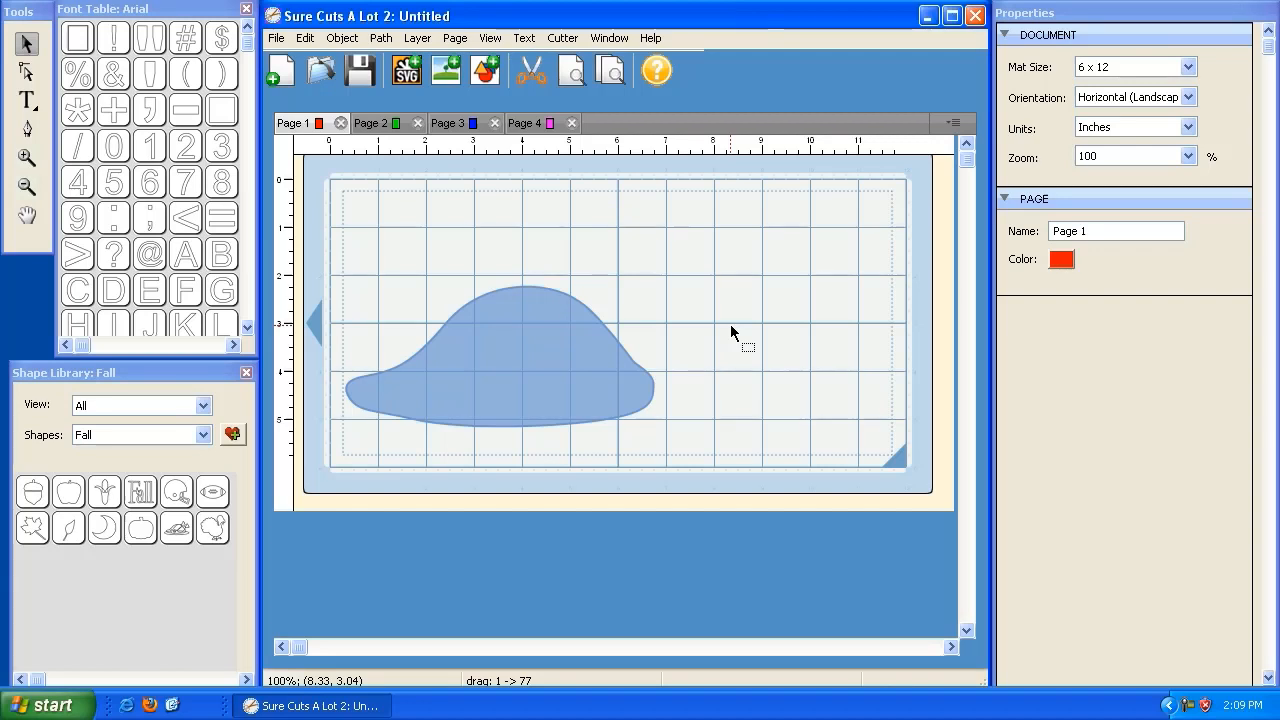
Move the turkey body on Page 1 up and to the right, leaving the mat's left side free.
click(530, 330)
drag(326, 267, 469, 213)
click(415, 236)
Add an apple from the Fall shapes enlarged to about 4.02 by 3.81 inches, and move the turkey body clear of it to X 4.72, Y 0.66.
double_click(69, 488)
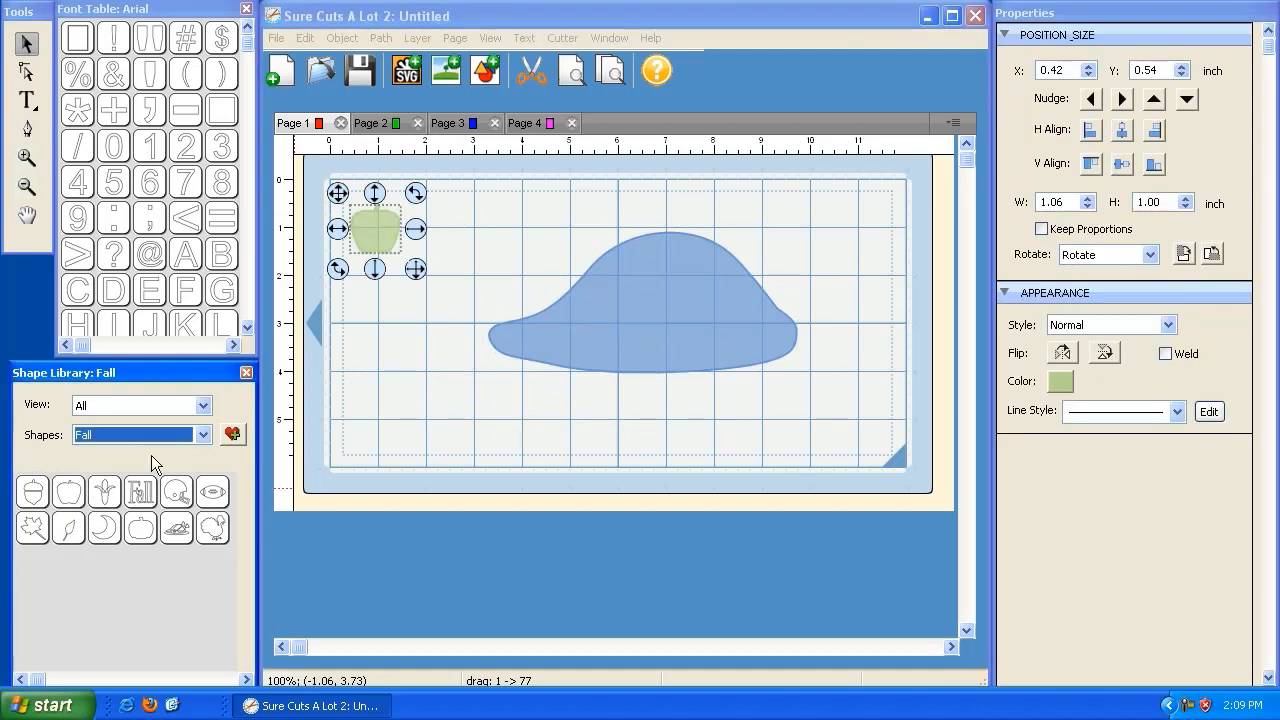
drag(417, 272, 558, 404)
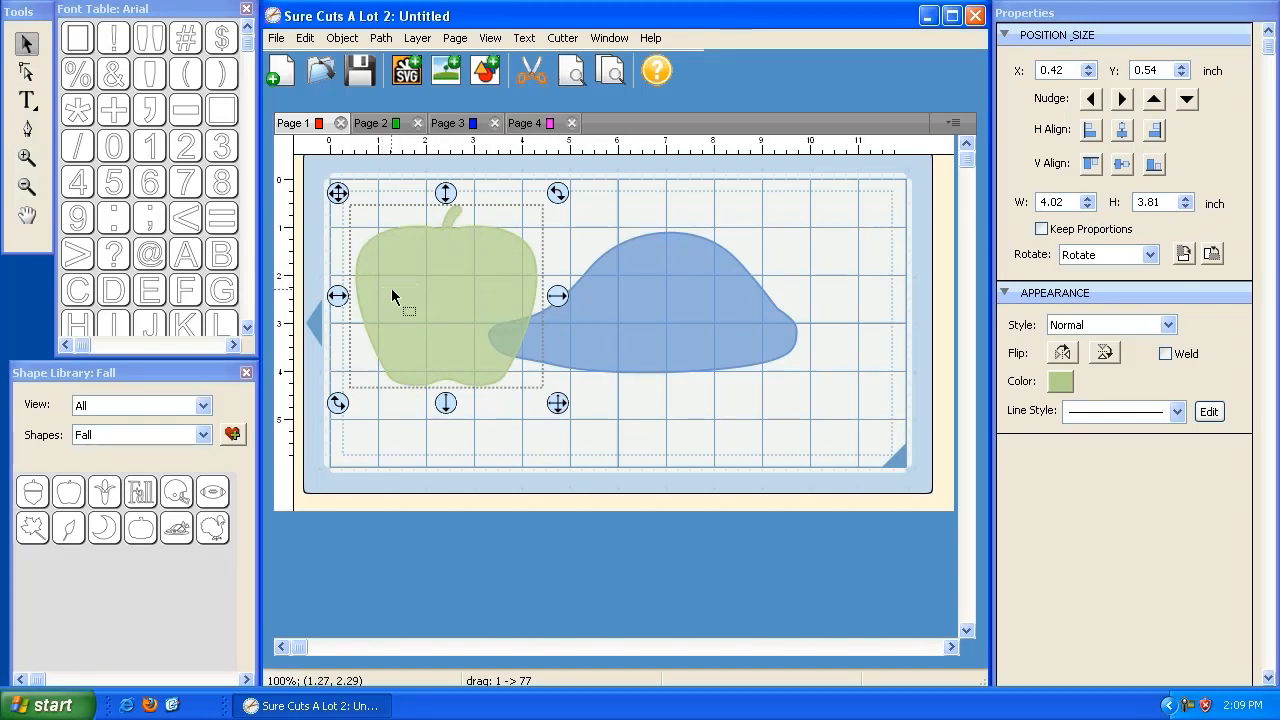
click(637, 327)
drag(467, 212, 545, 200)
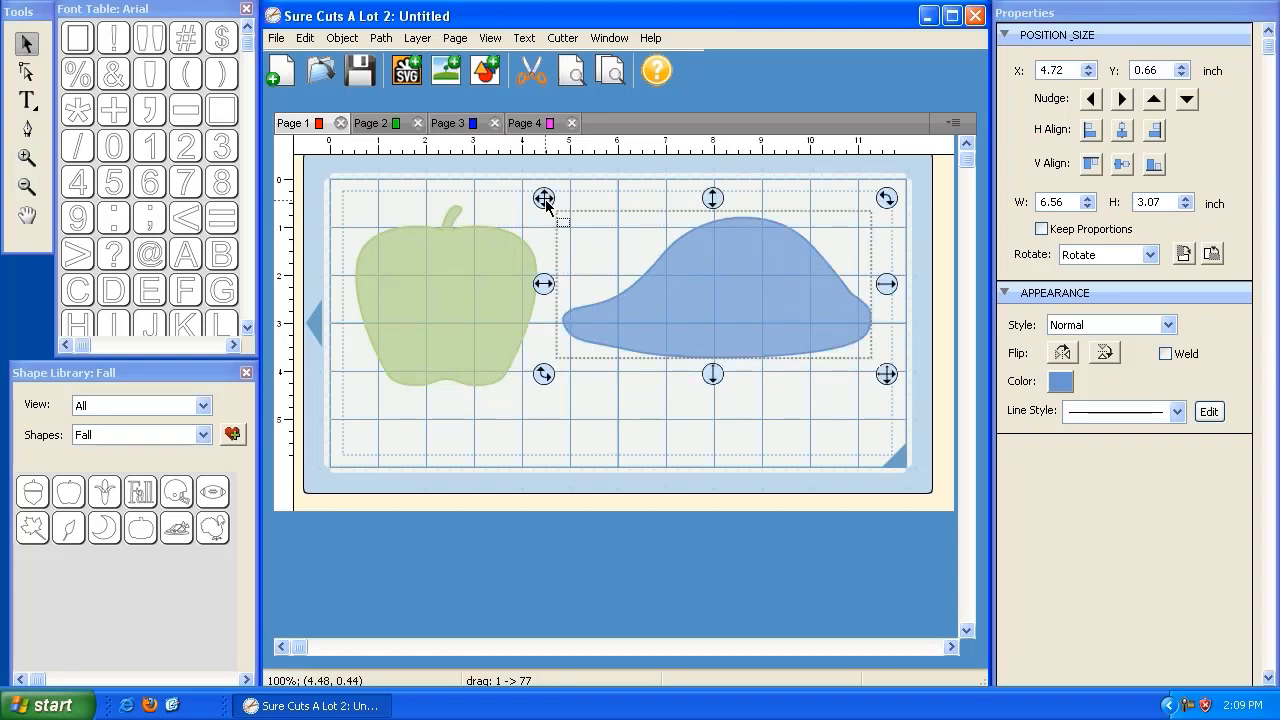
click(482, 294)
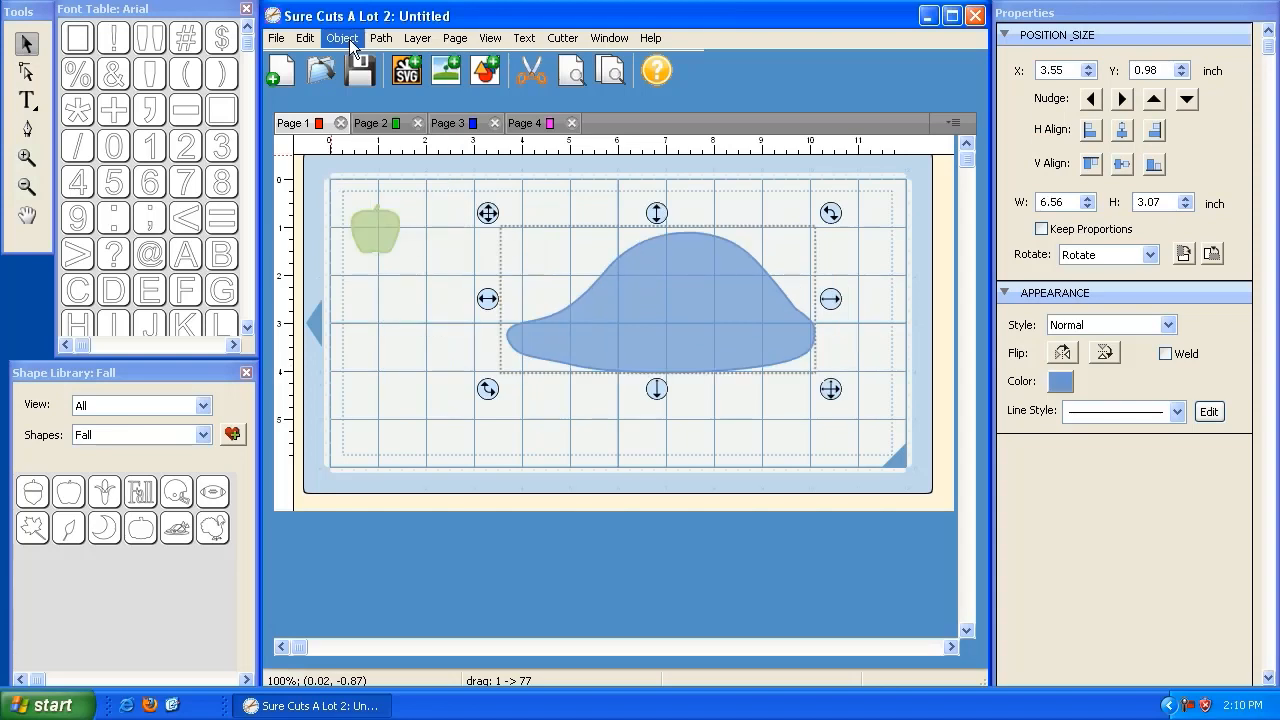
Start a new document without saving the changes to the turkey project.
click(349, 44)
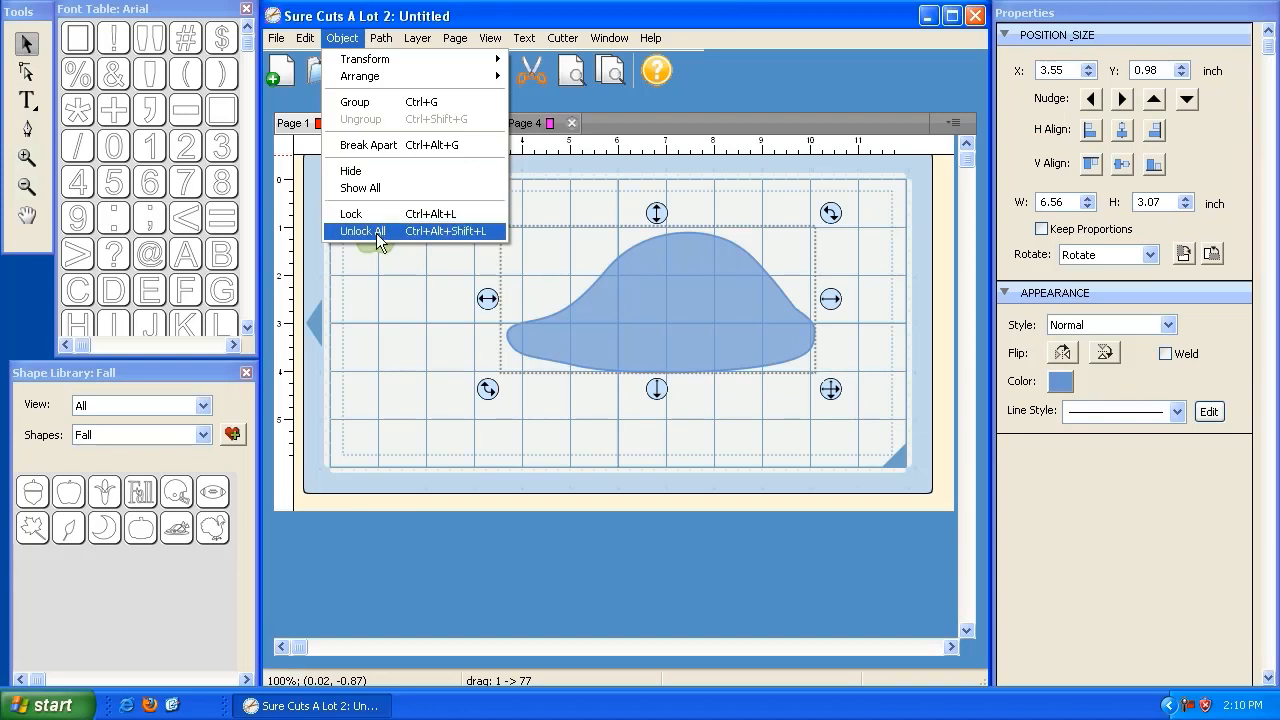
click(402, 41)
click(283, 72)
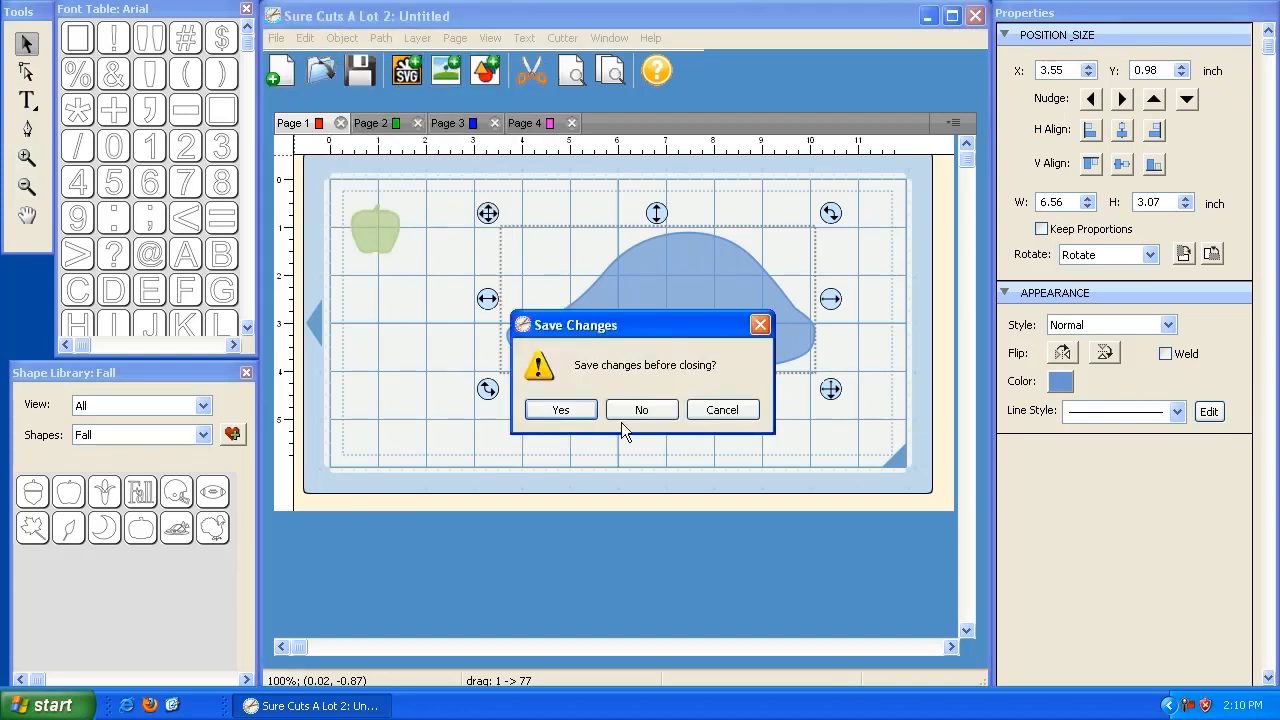
click(637, 406)
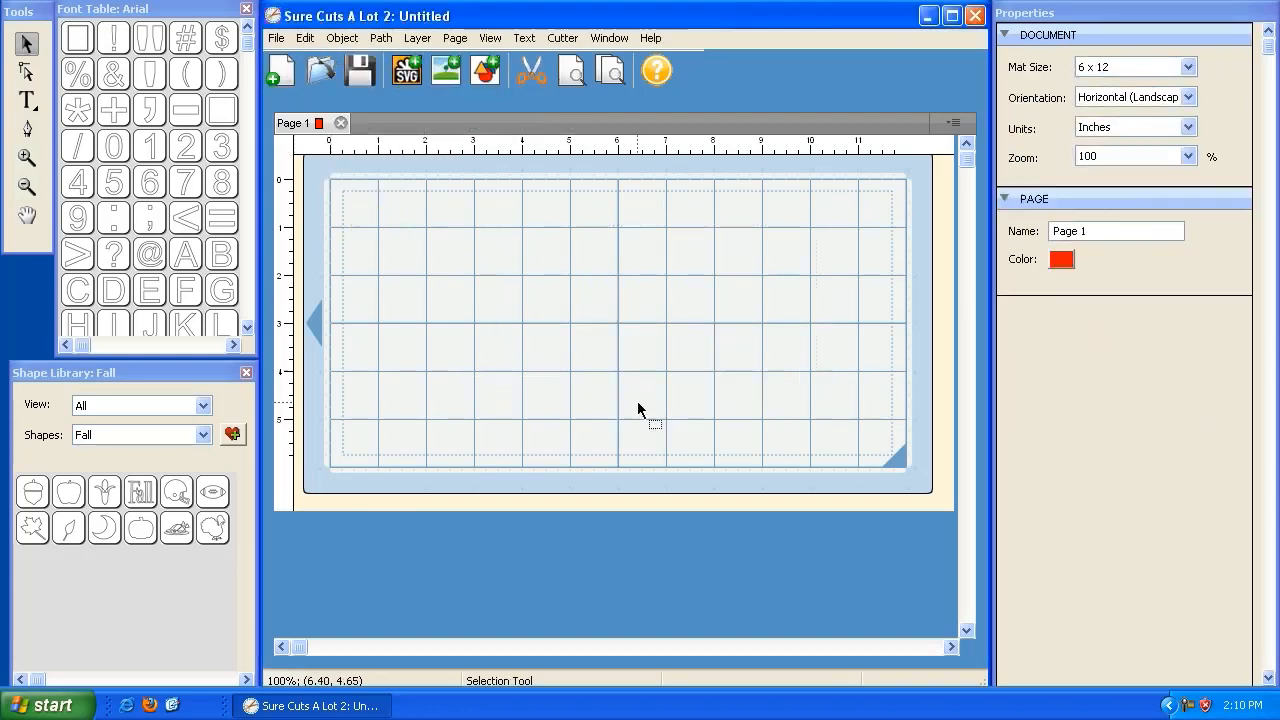
Load the Basic Shapes library and add a circle enlarged to about 2.8 inches across.
click(123, 406)
click(204, 405)
click(183, 440)
click(169, 452)
click(36, 491)
drag(413, 268, 500, 350)
Add a heptagon, enlarge it to about 2.94 by 2.86 inches, and place it beside the circle at about X 4.02, Y 0.50.
click(138, 528)
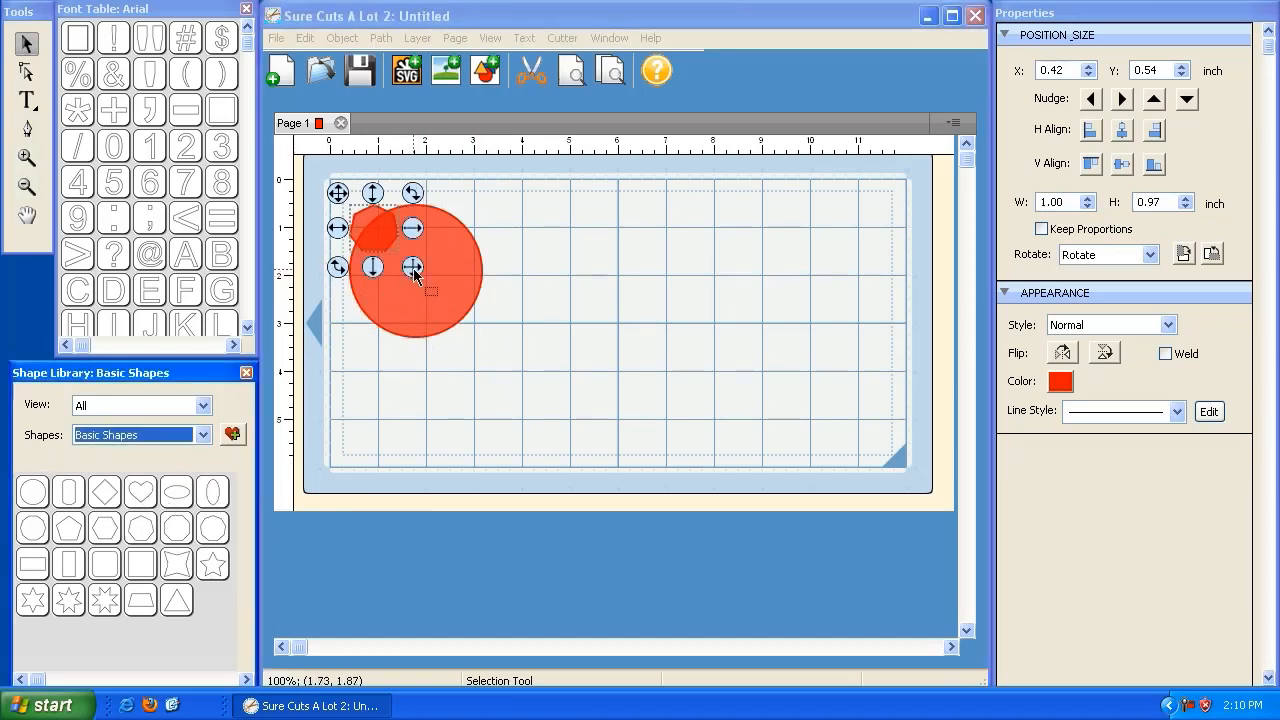
drag(413, 267, 503, 354)
drag(338, 192, 535, 196)
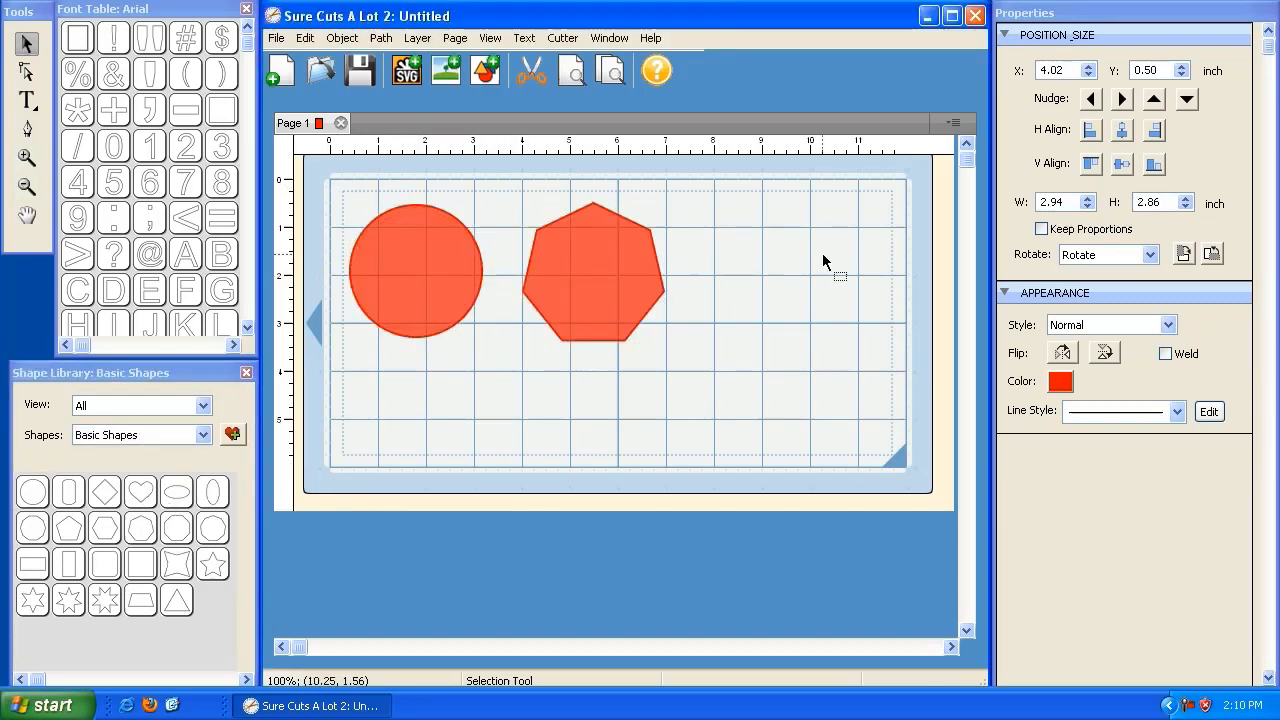
Hide the heptagon and clear the selection.
click(341, 41)
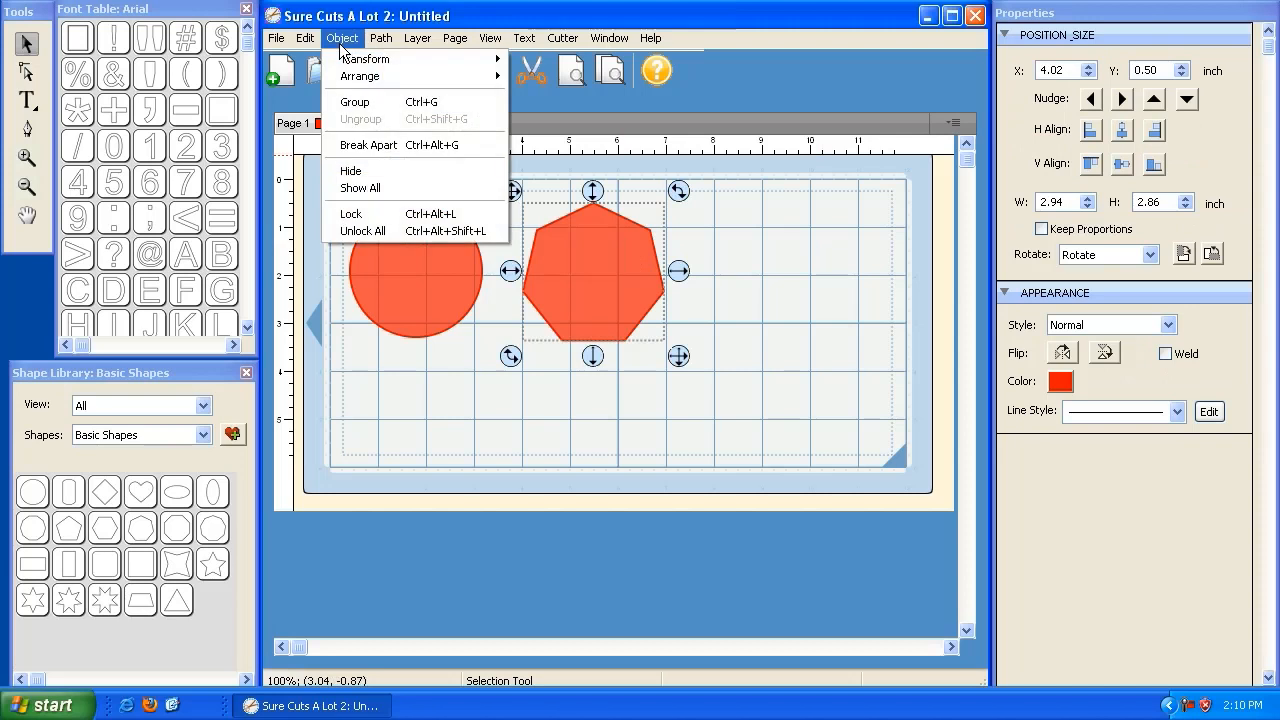
click(367, 172)
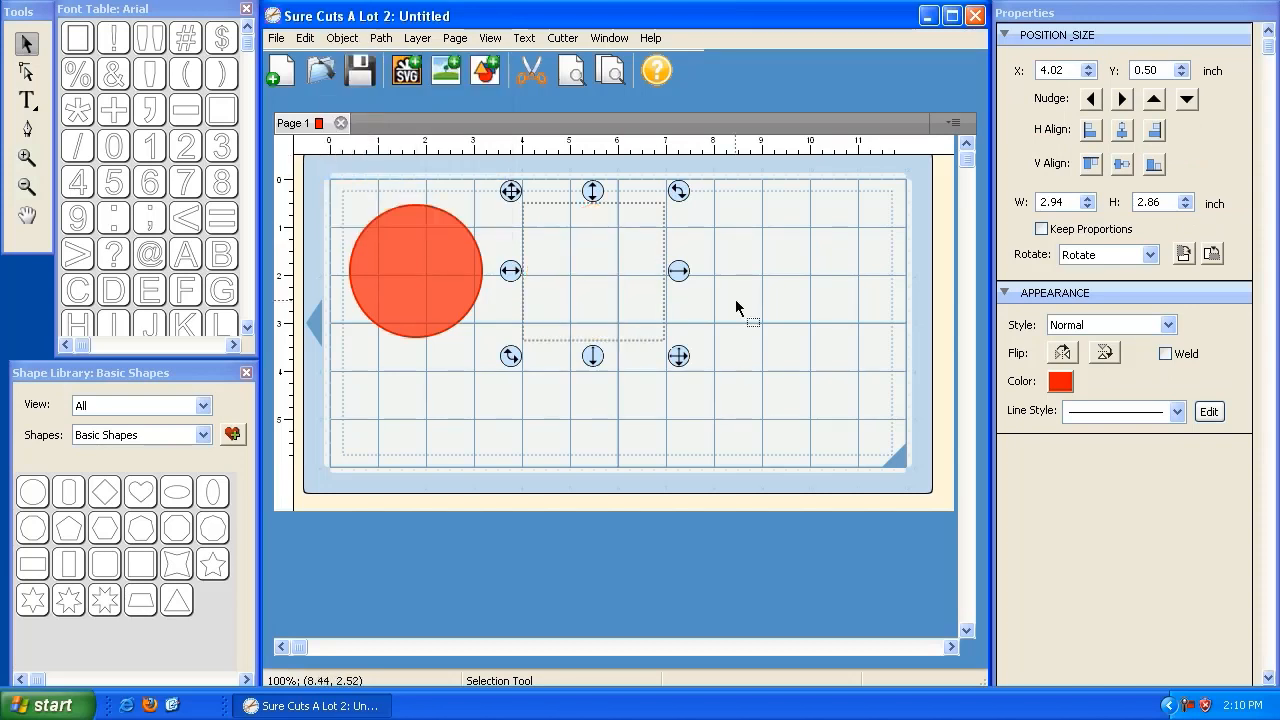
click(671, 251)
Show the hidden heptagon again, and hide both the heptagon and the circle.
click(342, 39)
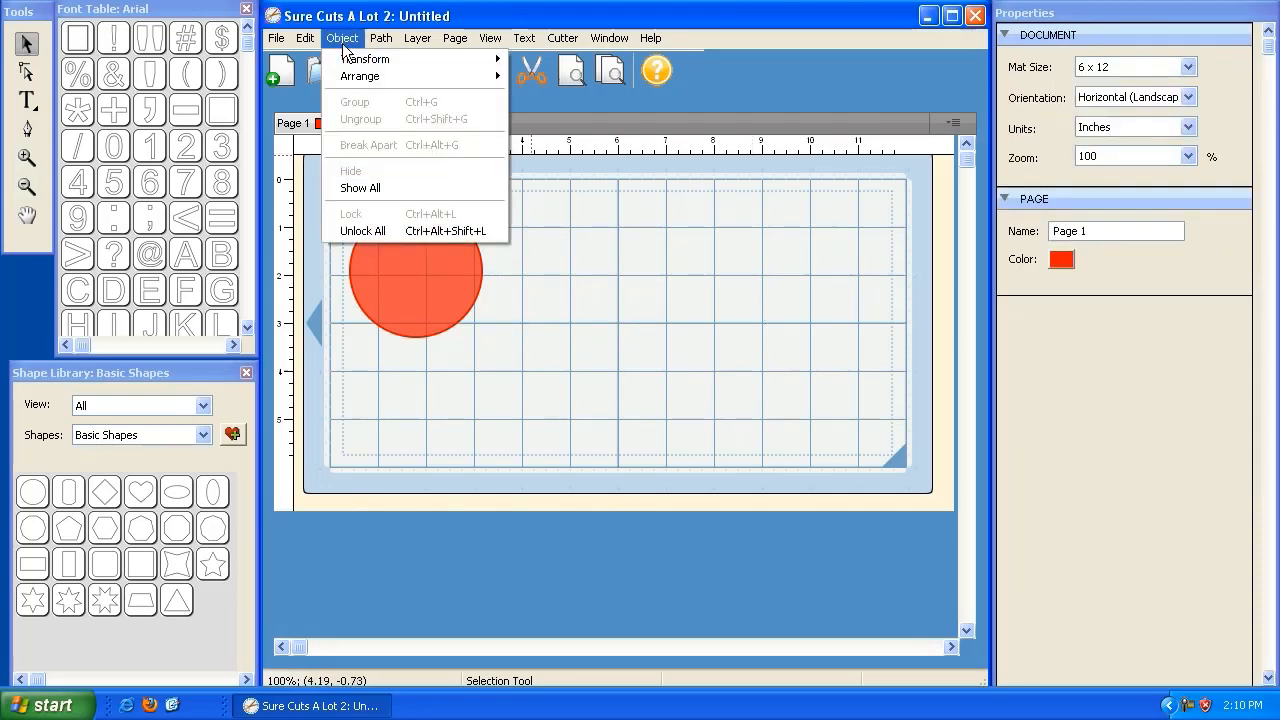
click(366, 188)
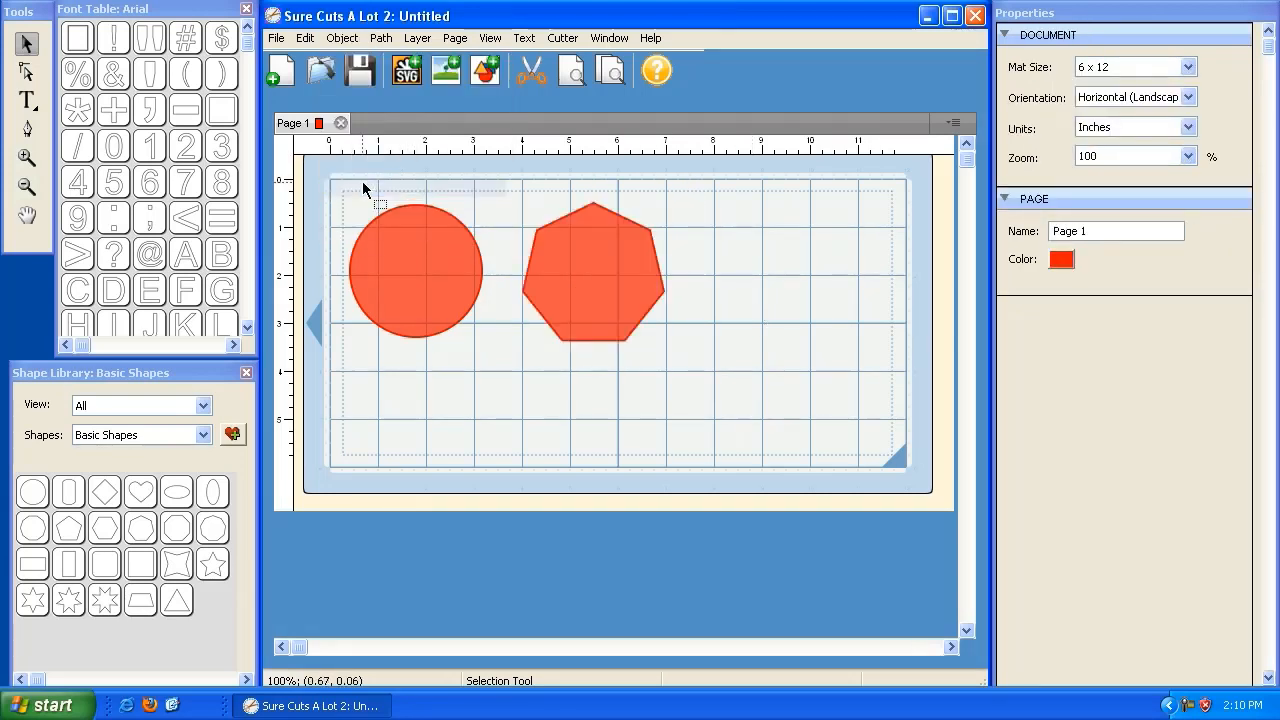
click(612, 268)
click(342, 38)
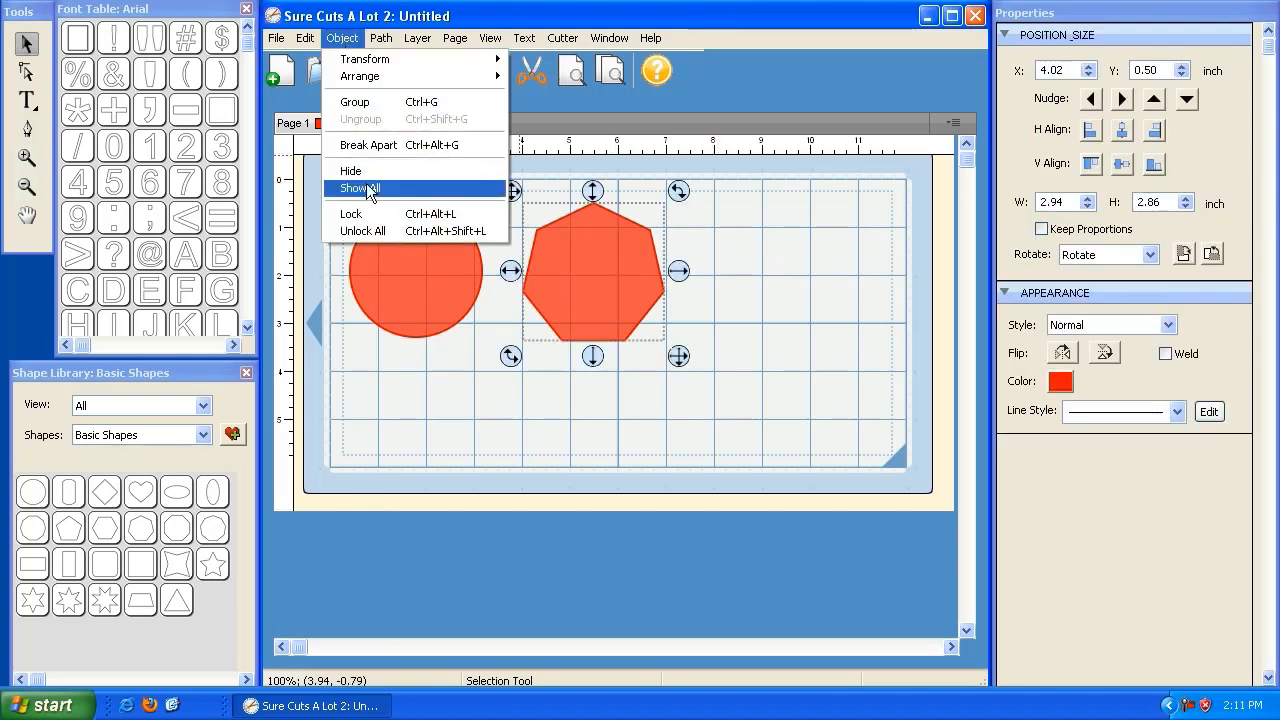
click(352, 171)
click(414, 251)
click(345, 42)
click(362, 170)
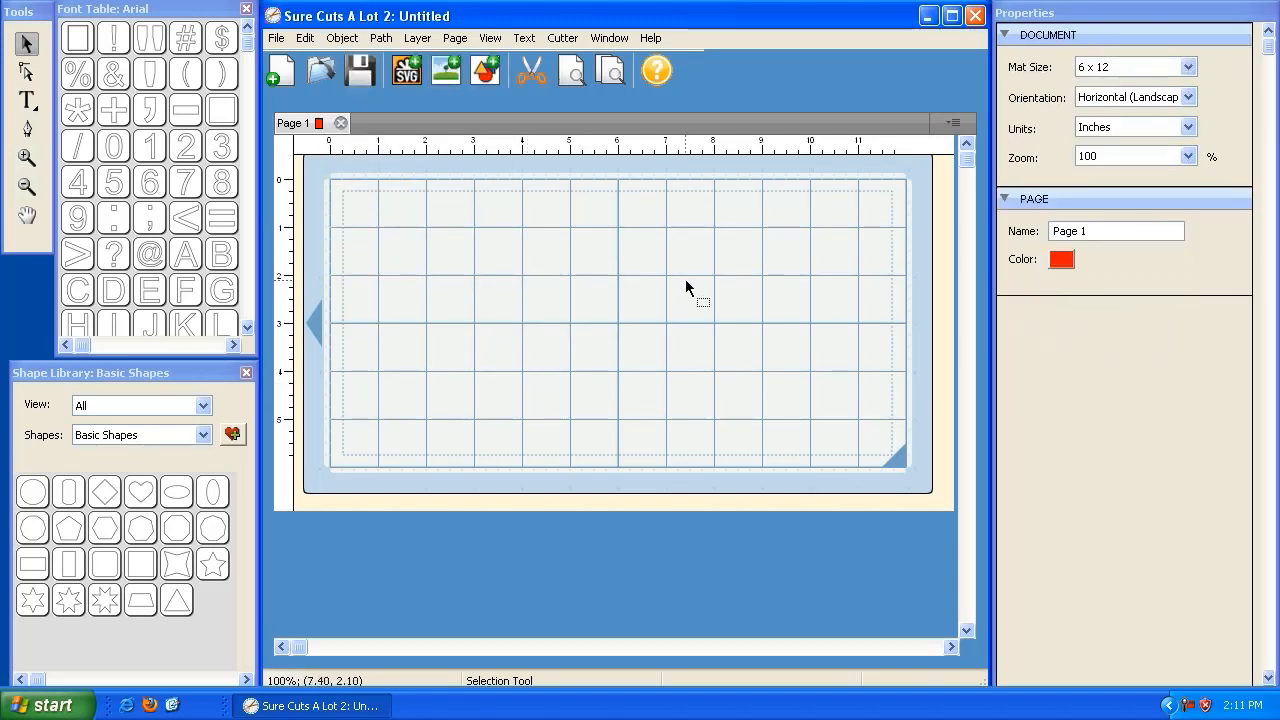
Try selecting the hidden heptagon and circle at their places on the mat.
click(597, 270)
click(440, 254)
click(531, 265)
click(467, 264)
click(577, 268)
click(460, 299)
click(513, 407)
Show all hidden shapes again and leave nothing selected.
click(341, 38)
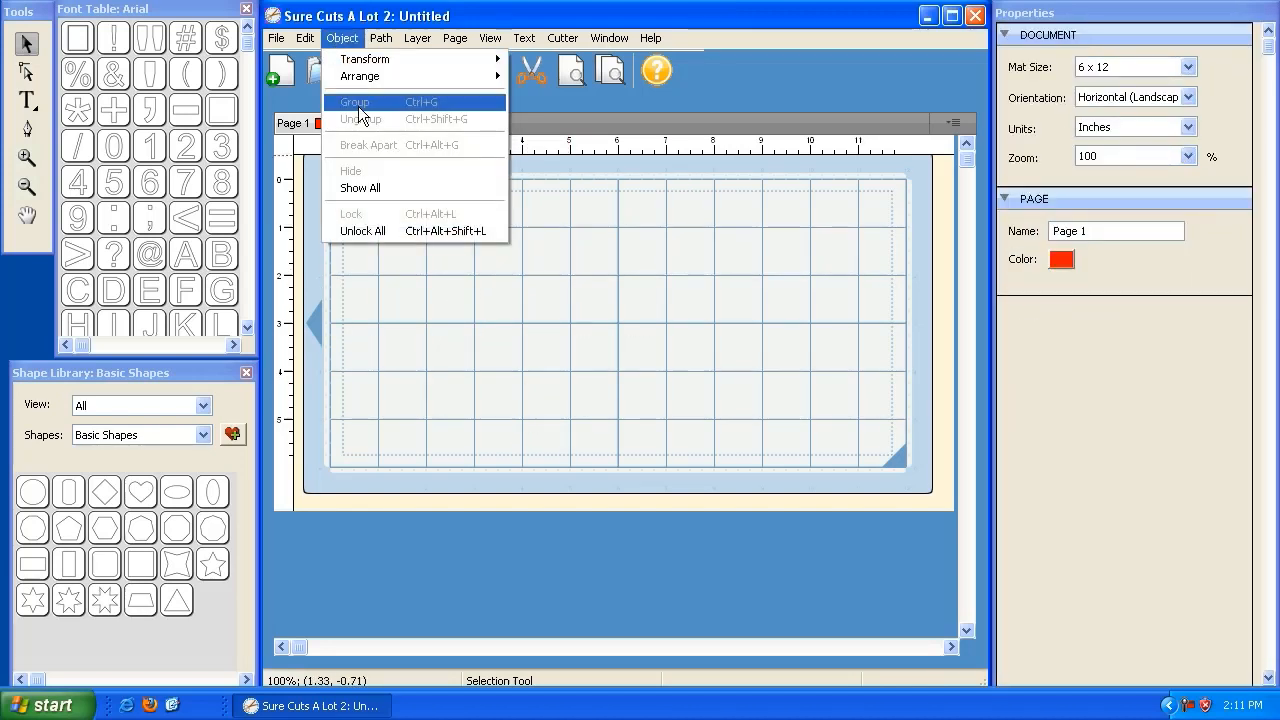
click(374, 188)
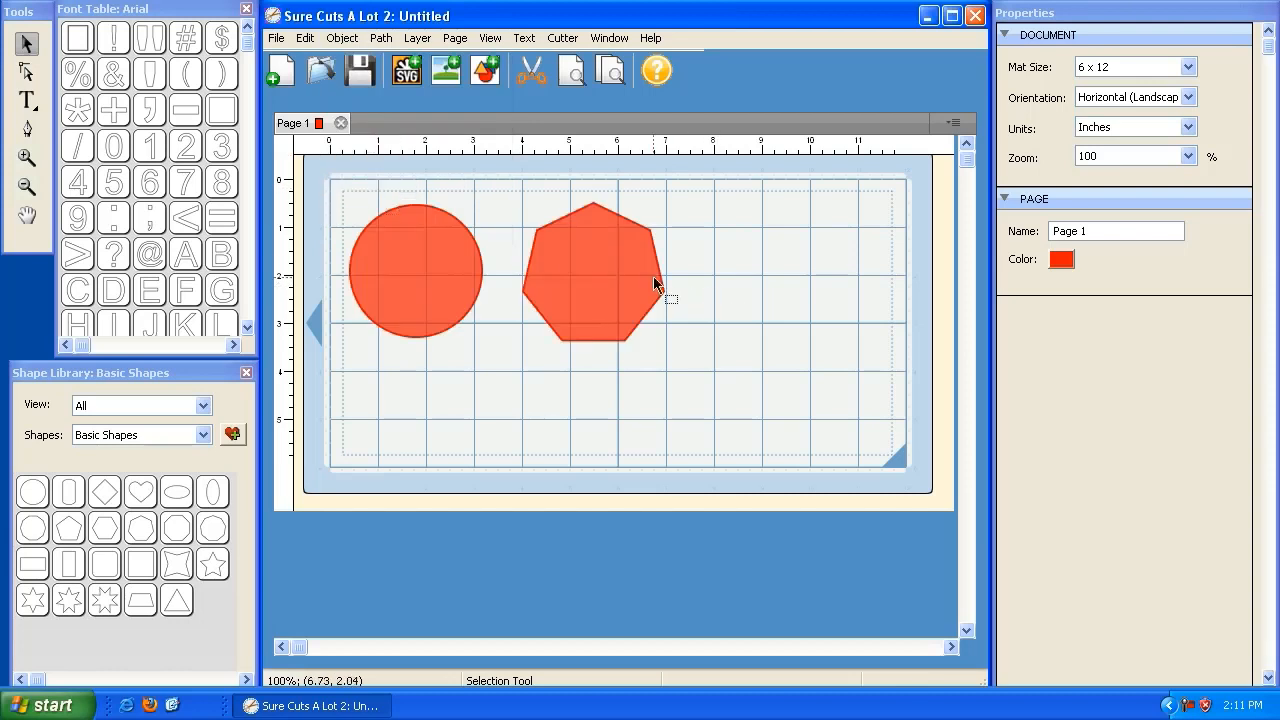
click(449, 249)
click(733, 290)
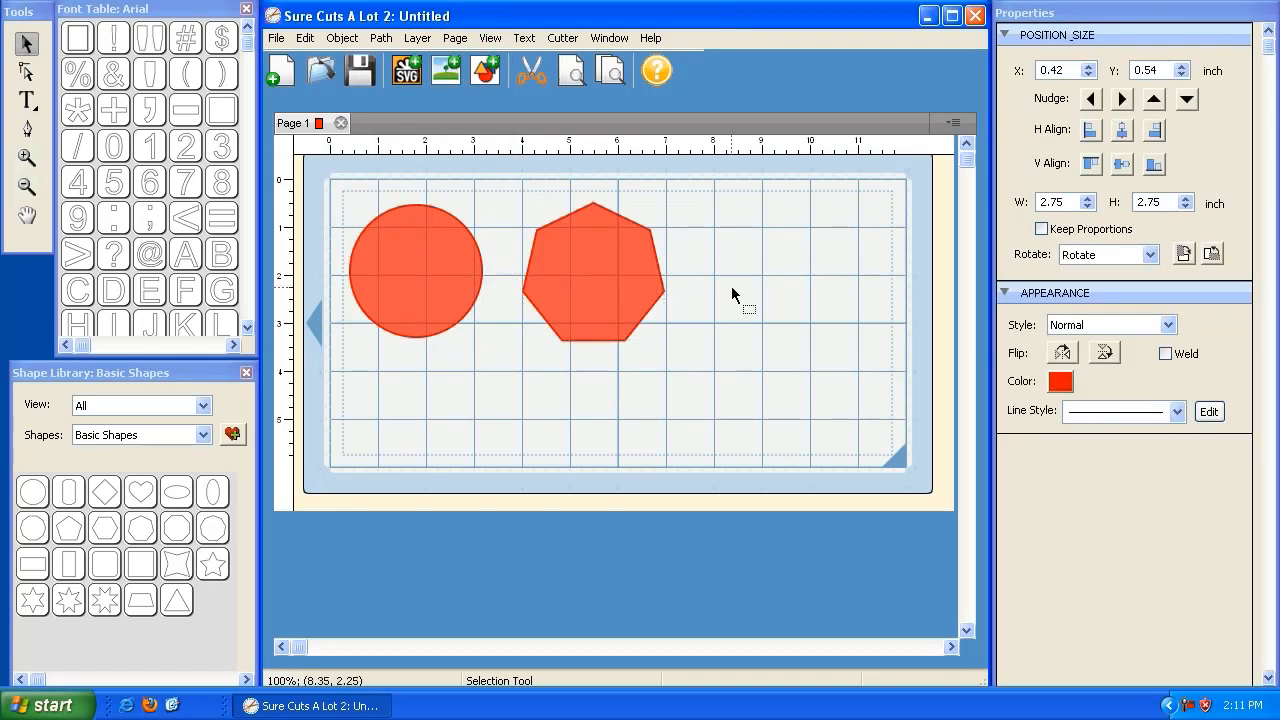
Lock the circle in place.
click(341, 37)
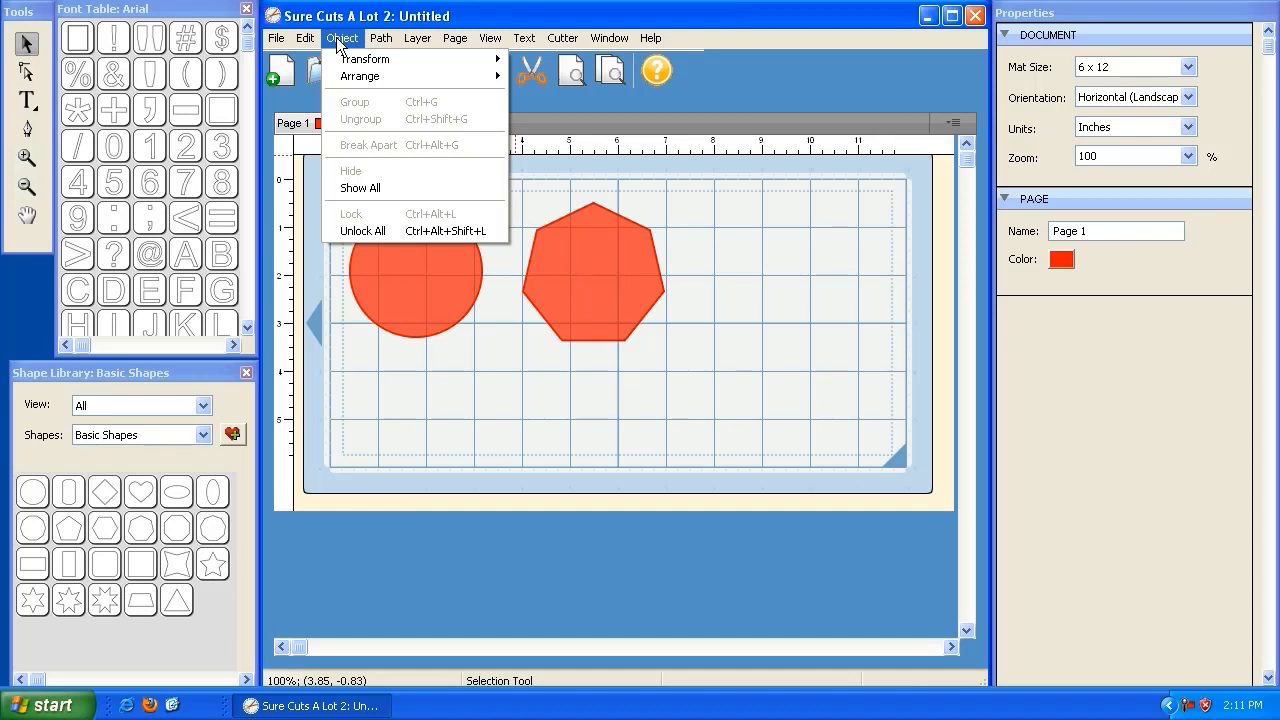
click(341, 38)
click(642, 260)
click(400, 252)
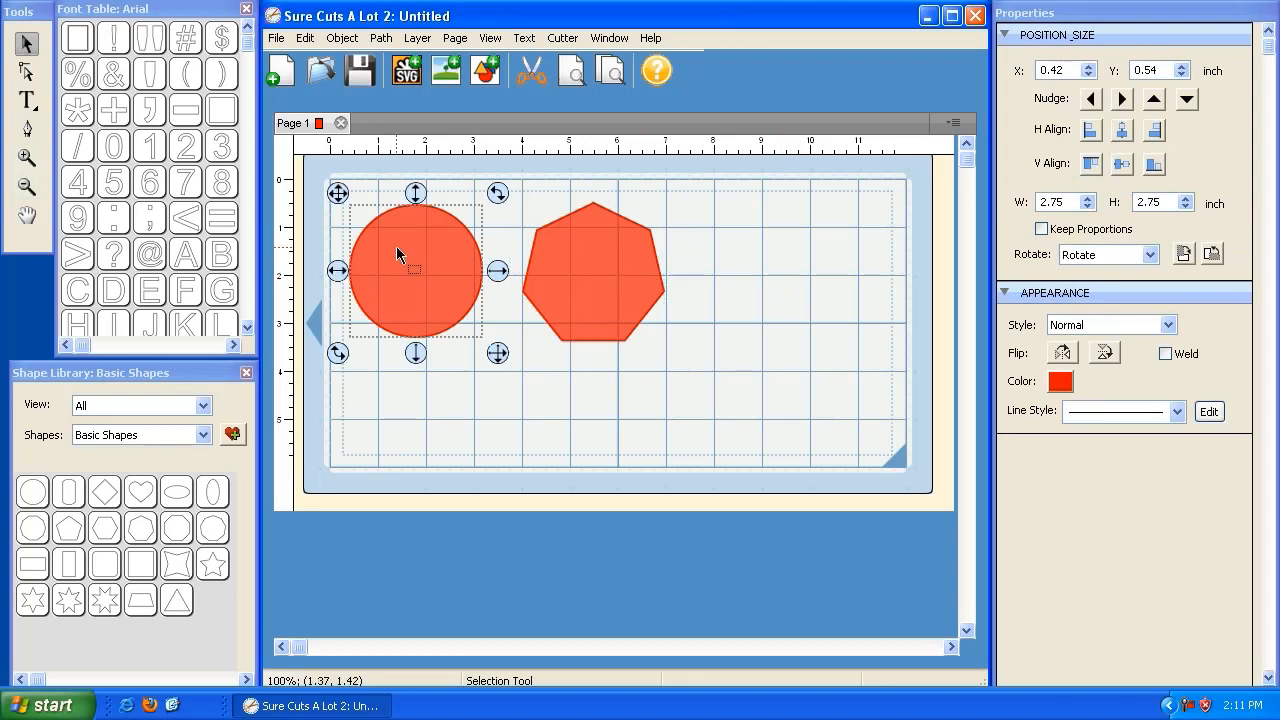
click(341, 38)
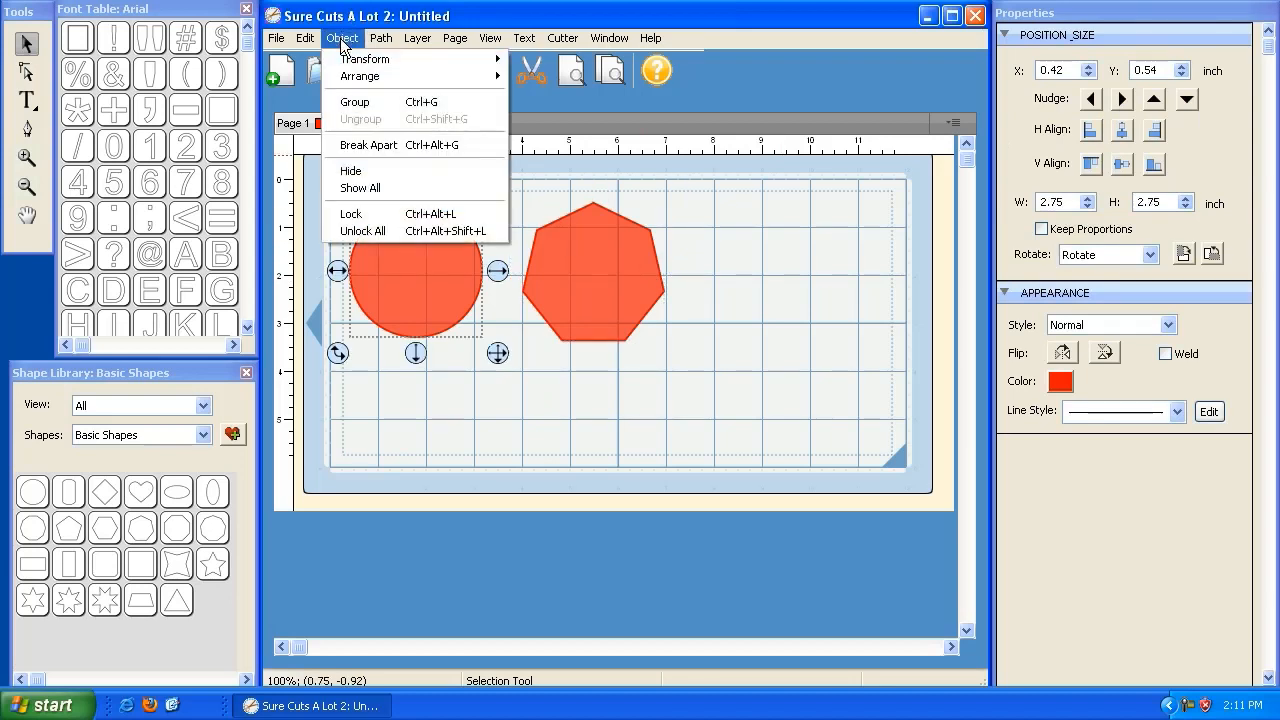
click(361, 214)
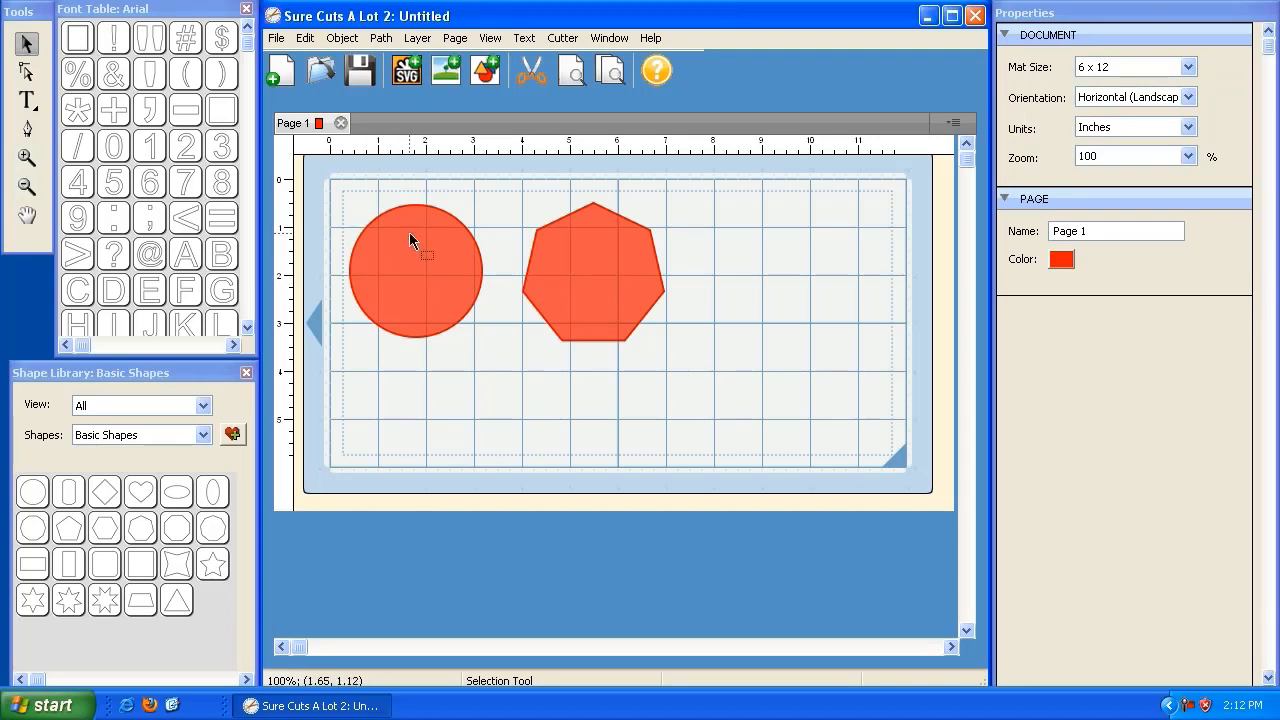
Move the heptagon to about X 4.48, Y 0.65, and try selecting the locked circle.
click(590, 260)
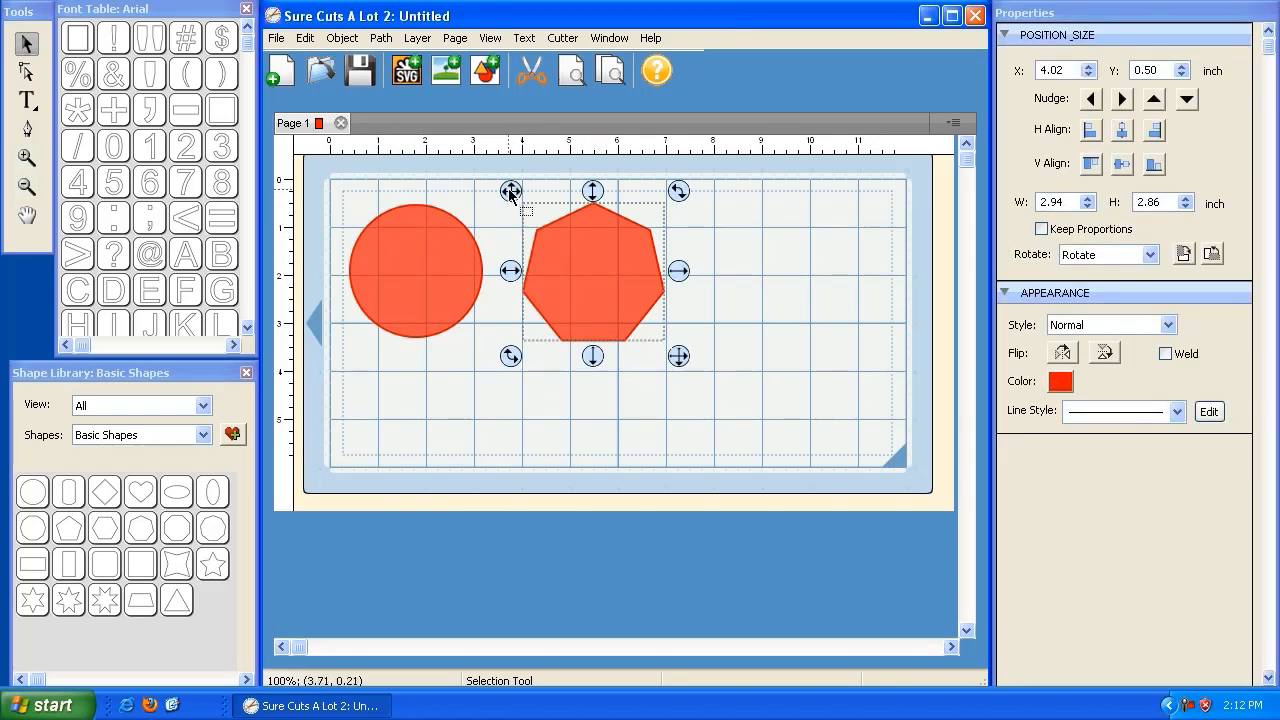
mouse_move(510, 197)
mouse_down()
mouse_move(557, 220)
mouse_move(532, 204)
mouse_up()
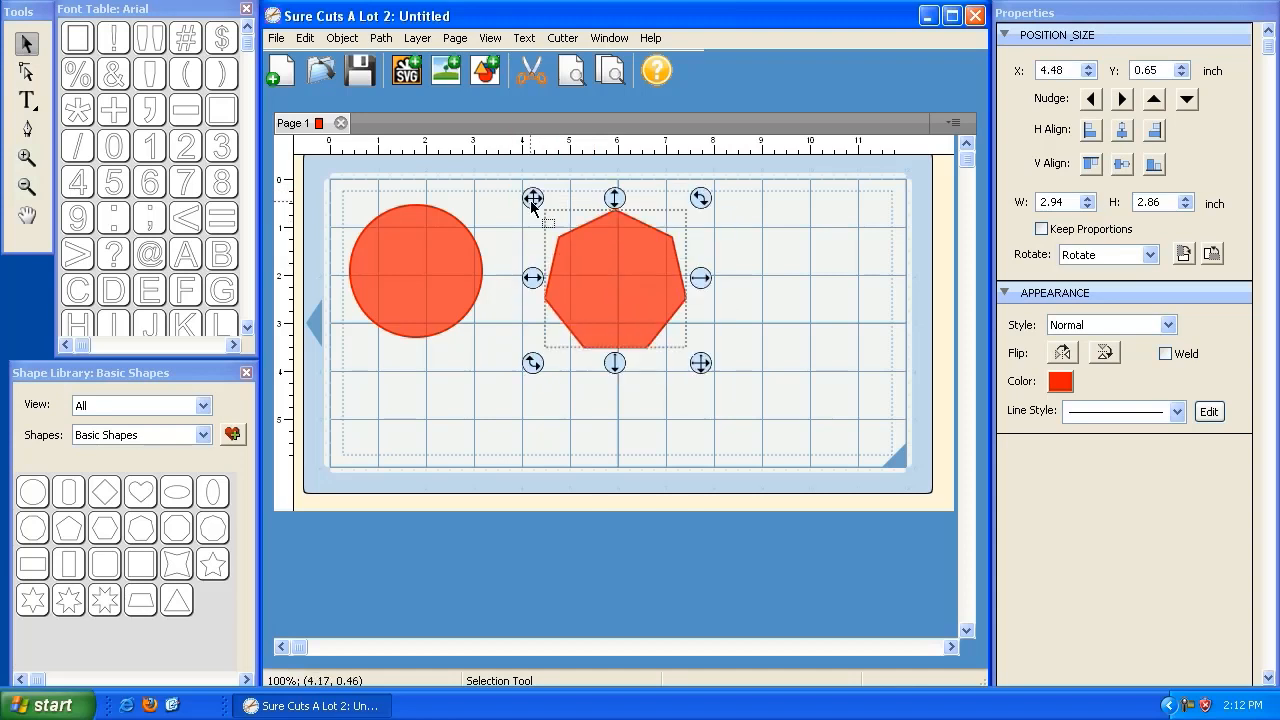
click(432, 266)
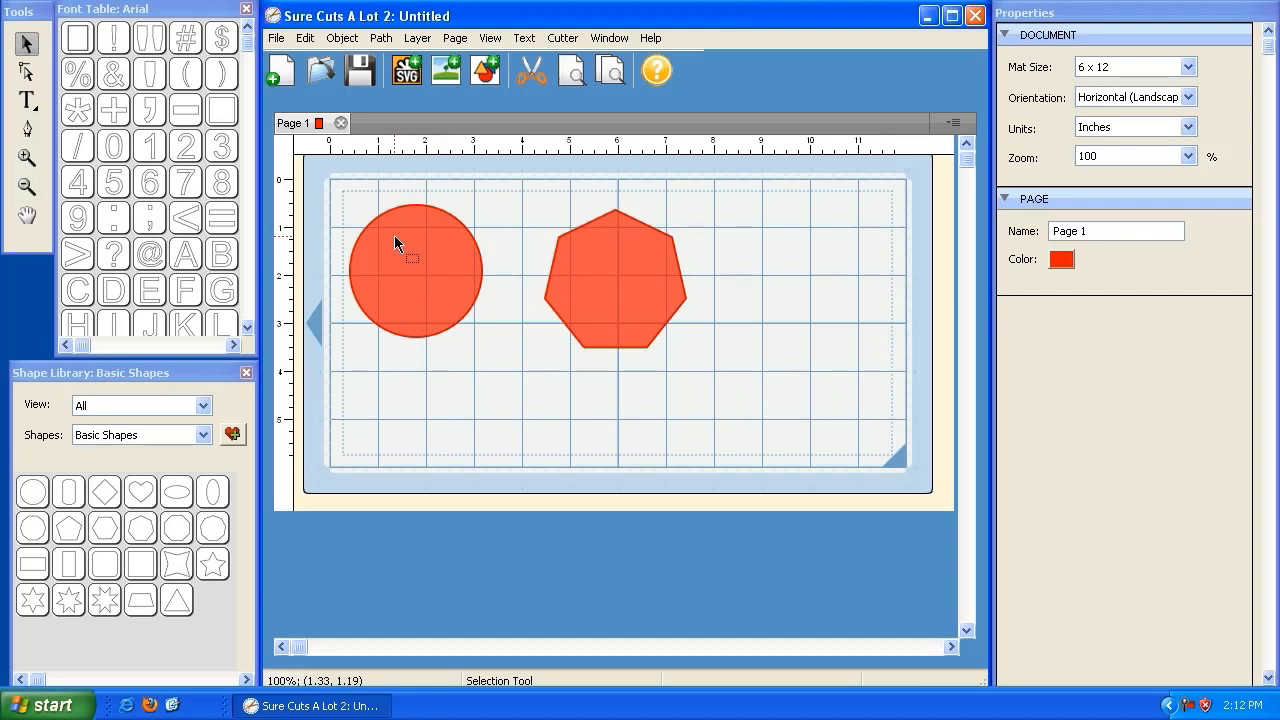
Unlock all shapes and select the circle.
click(340, 39)
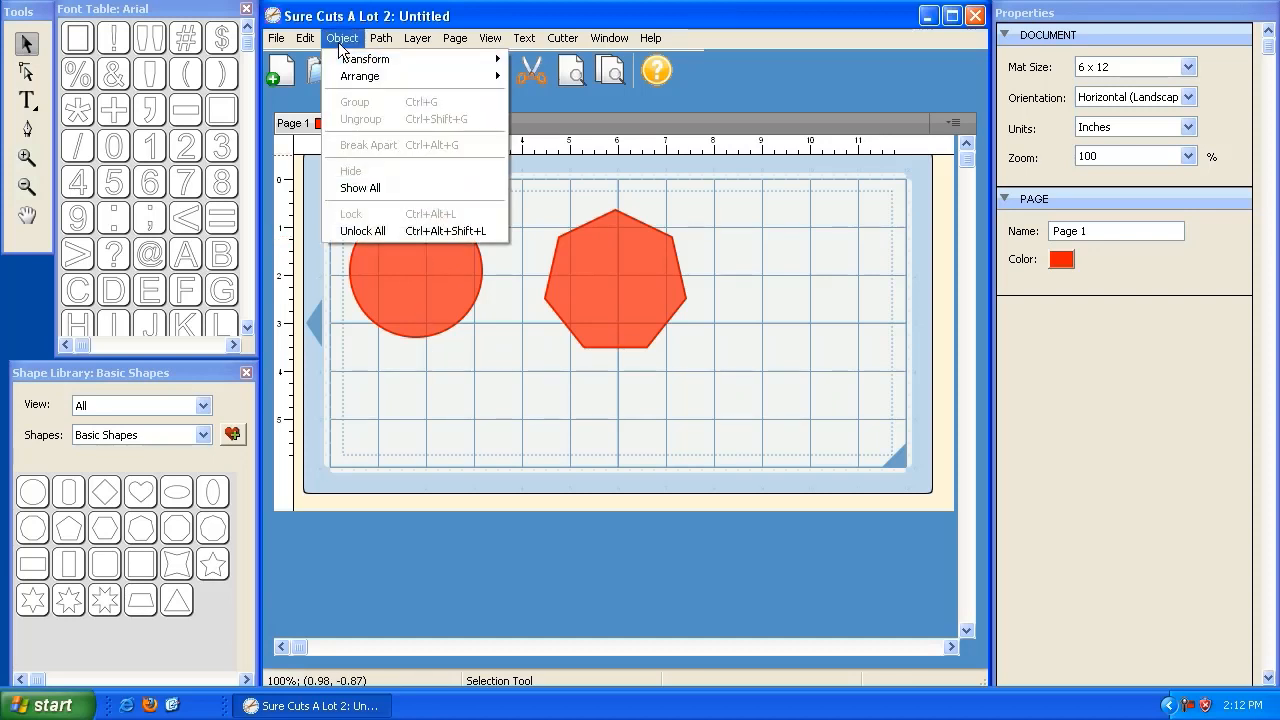
click(382, 231)
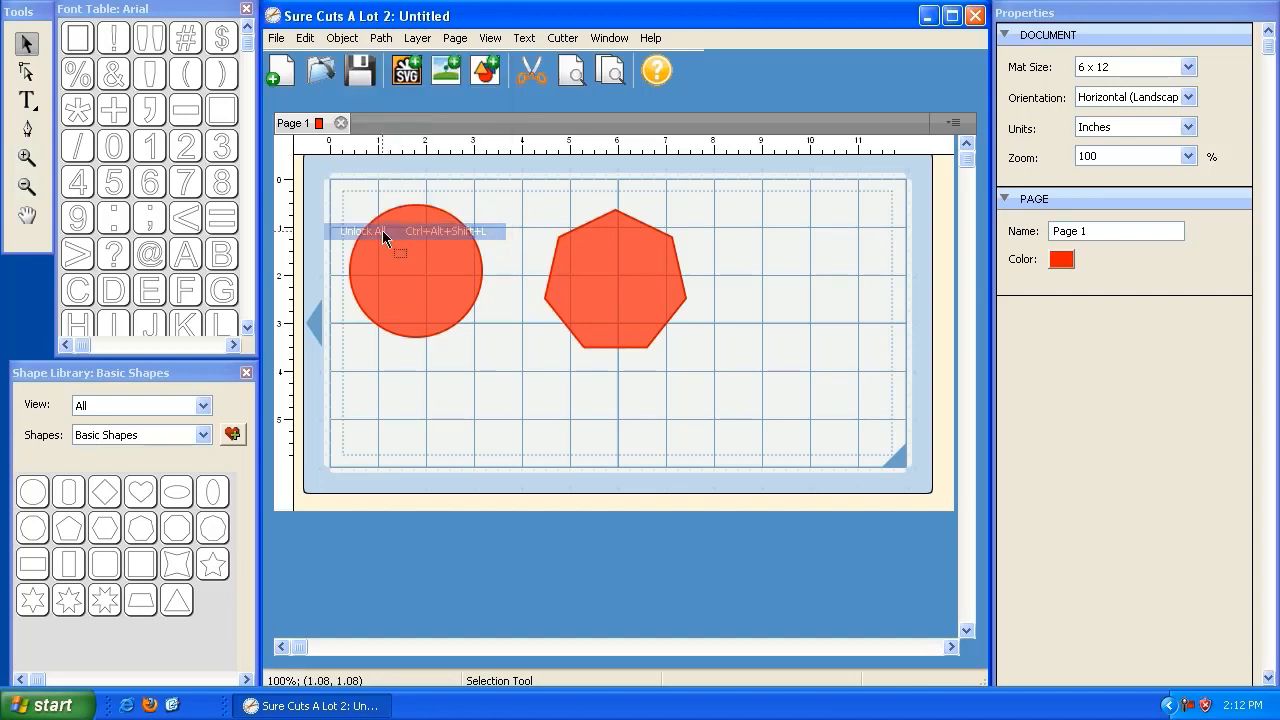
click(440, 274)
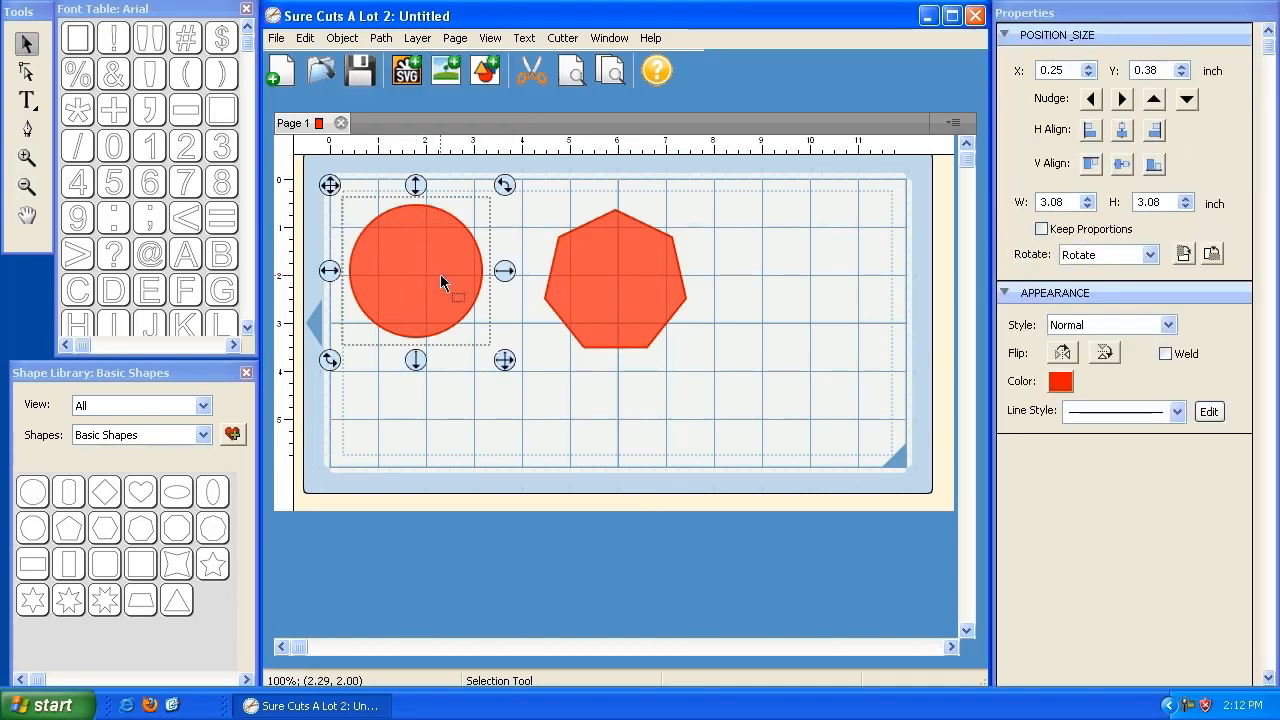
Rotate and resize the circle to about 3.15 by 3.25 inches, and move it to about X 0.62, Y 0.75.
drag(508, 182, 533, 280)
mouse_move(508, 366)
mouse_down()
mouse_move(543, 400)
mouse_move(508, 367)
mouse_up()
drag(331, 186, 349, 204)
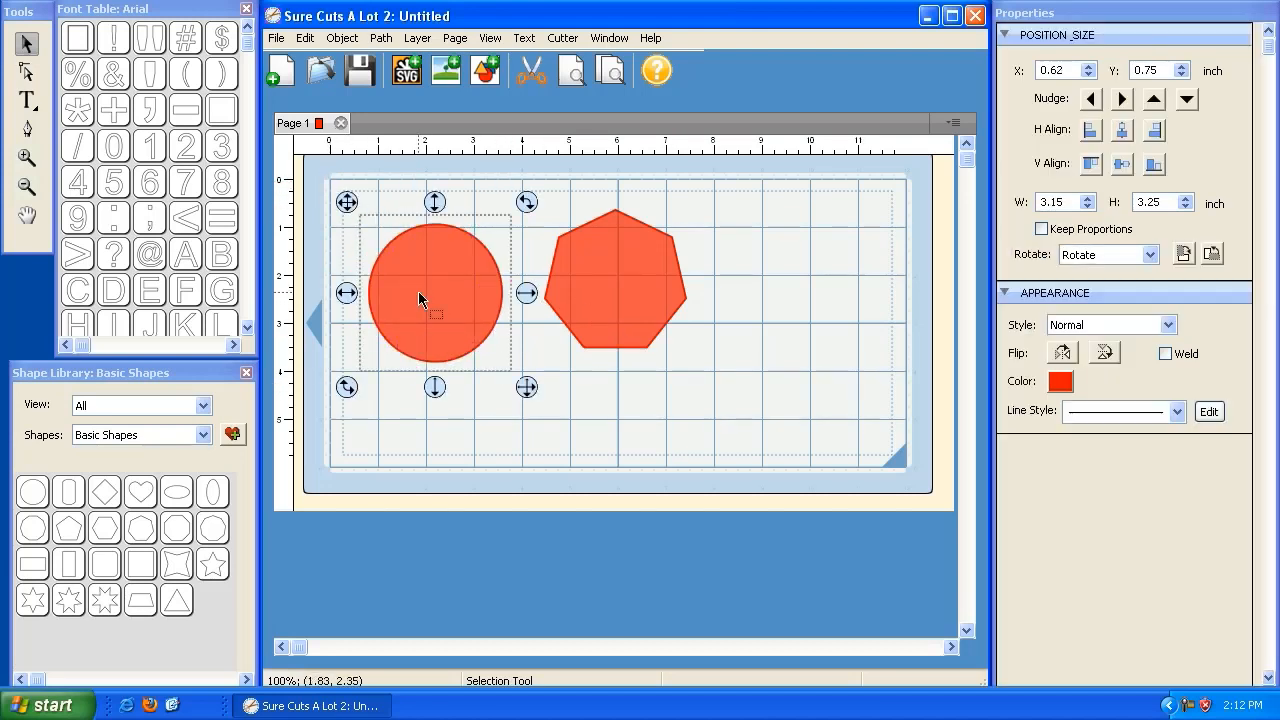
Lock both the circle and the heptagon.
click(342, 38)
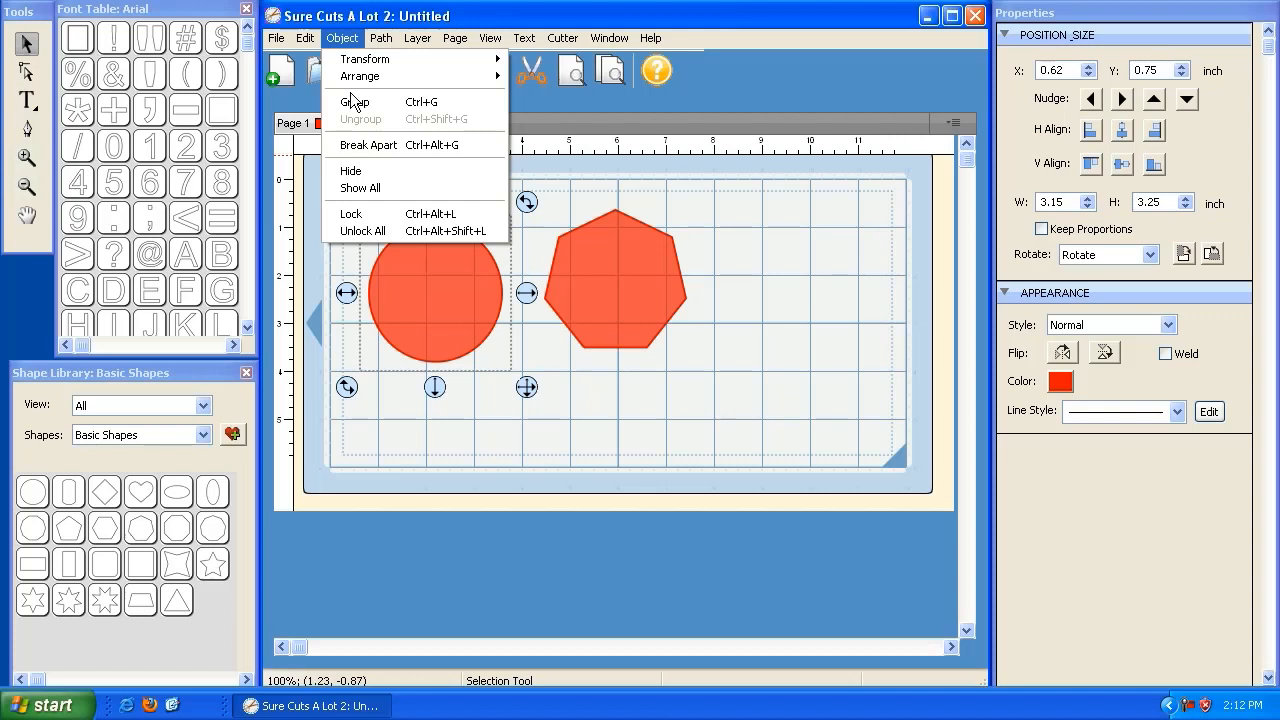
click(369, 213)
click(616, 280)
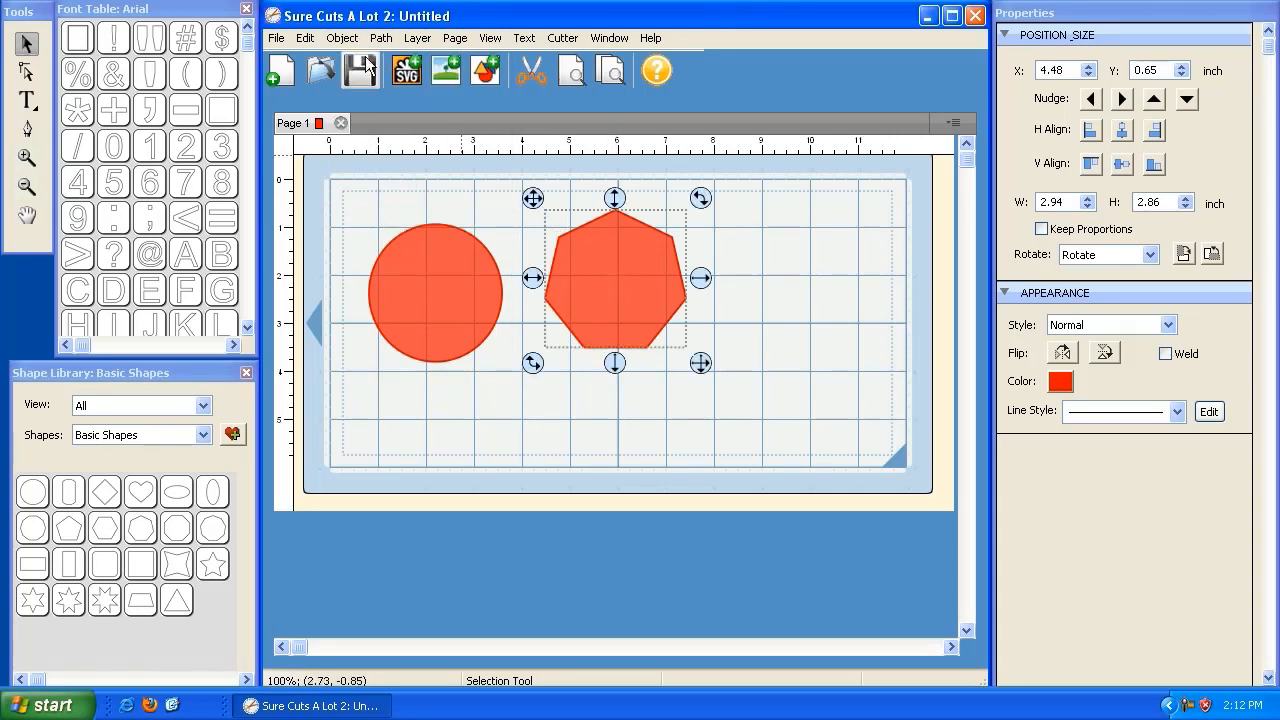
click(342, 38)
click(391, 214)
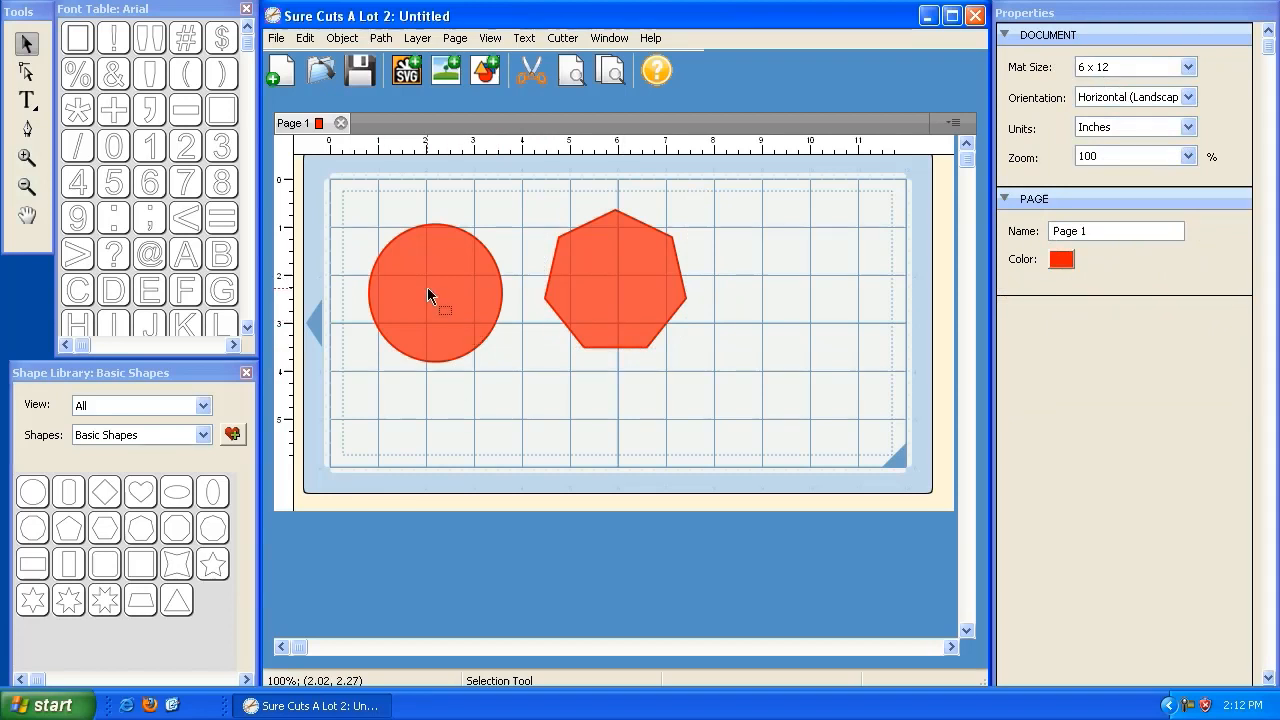
Add a heart enlarged to about 3.76 by 3.08 inches, and place it between the circle and heptagon, overlapping both.
click(141, 490)
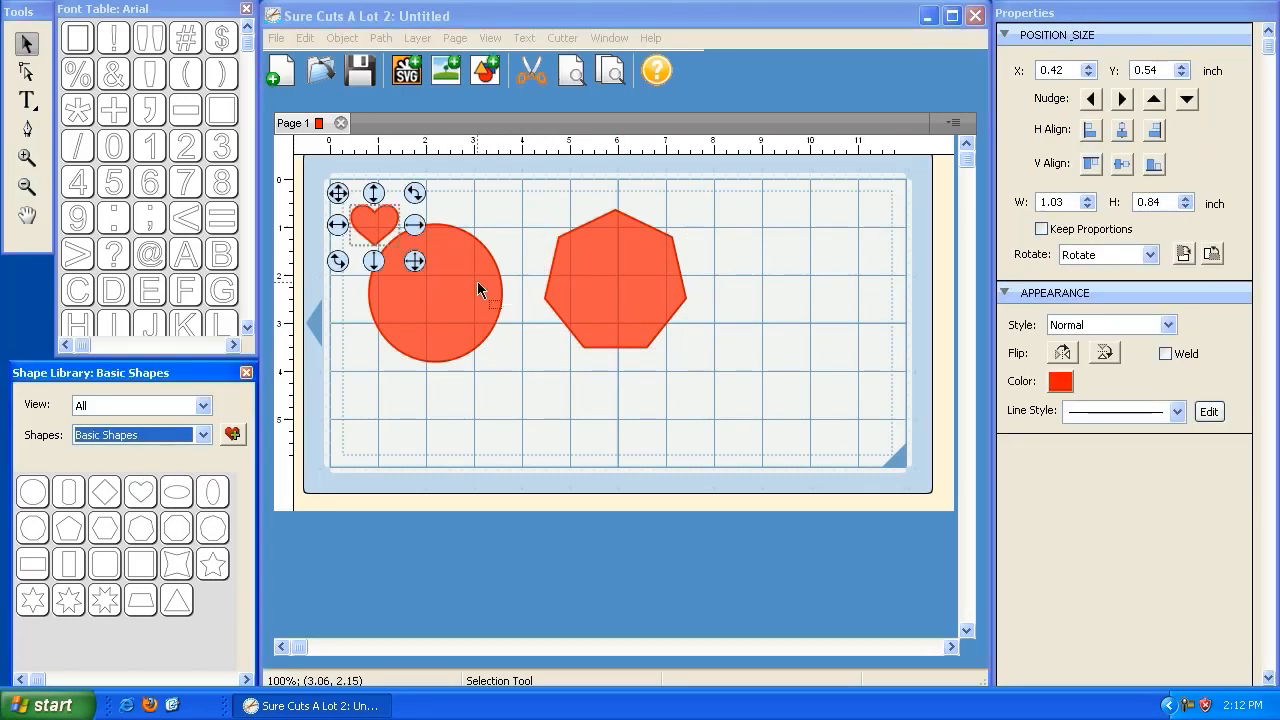
drag(414, 261, 547, 372)
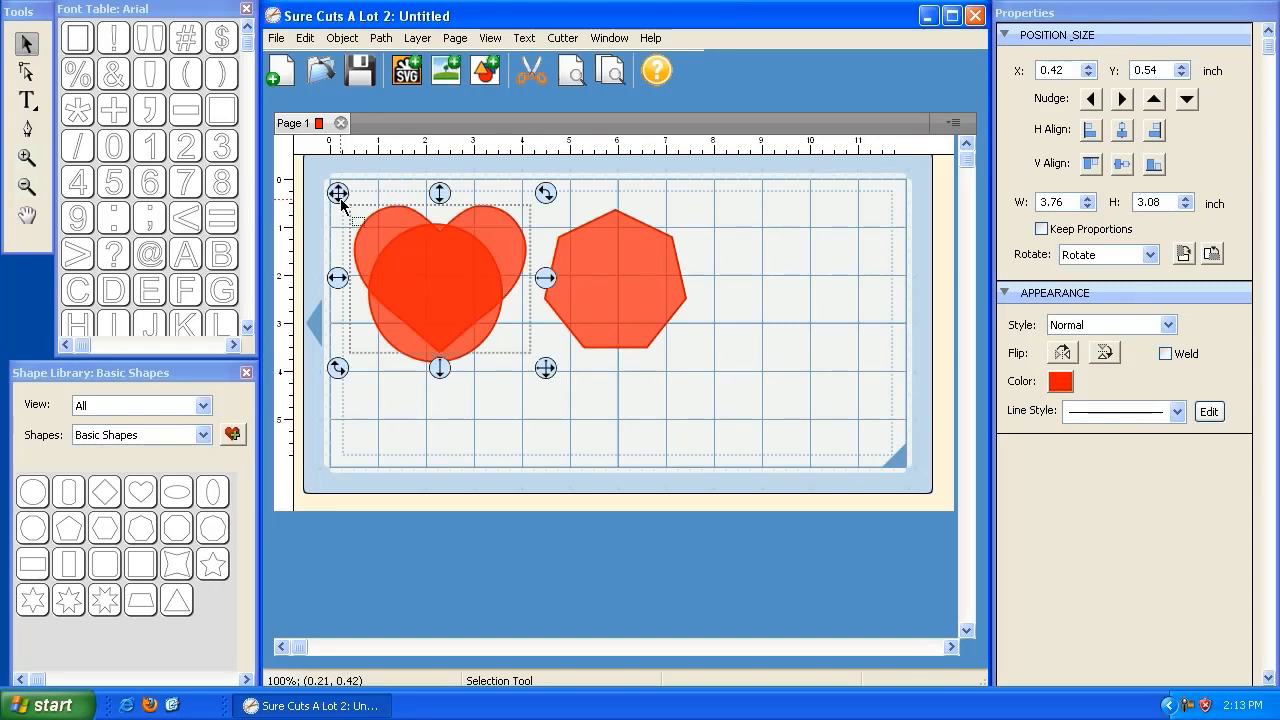
drag(341, 199, 460, 254)
drag(456, 257, 427, 205)
Try selecting the locked heptagon, and move the heart clear of both locked shapes to the heptagon's far side.
click(716, 390)
click(598, 284)
click(650, 372)
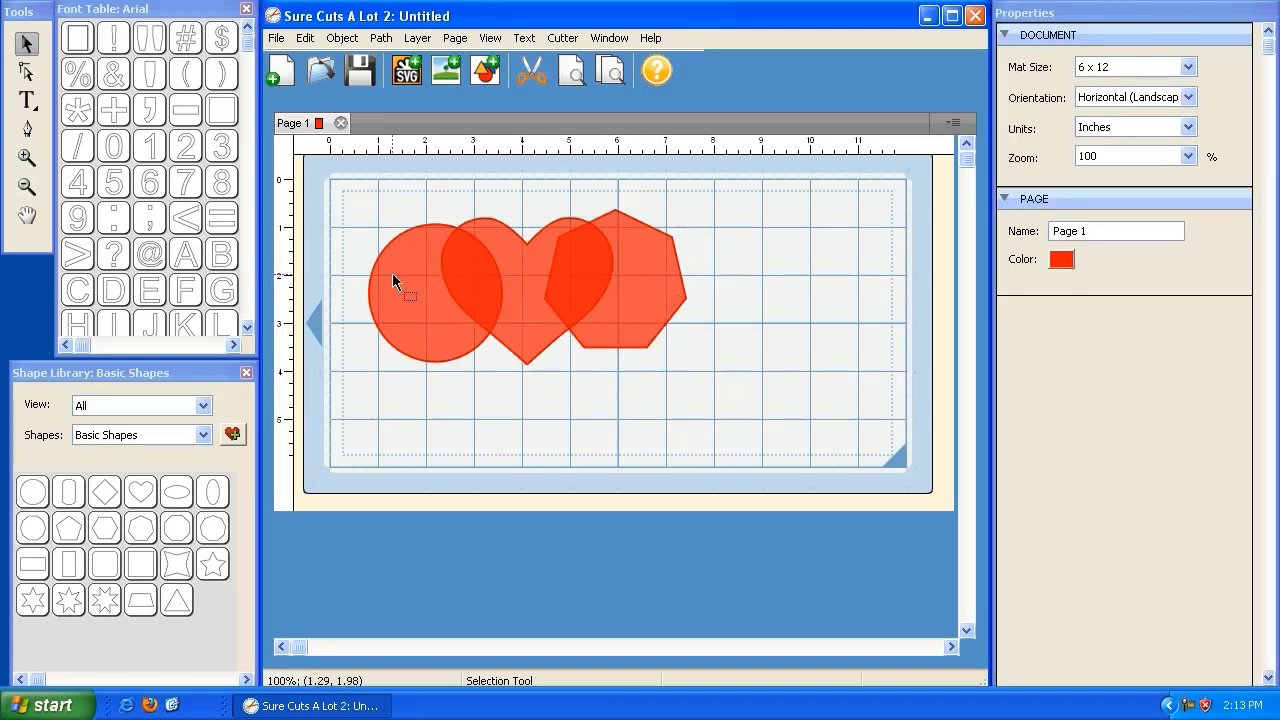
click(486, 263)
drag(423, 208, 706, 249)
click(651, 183)
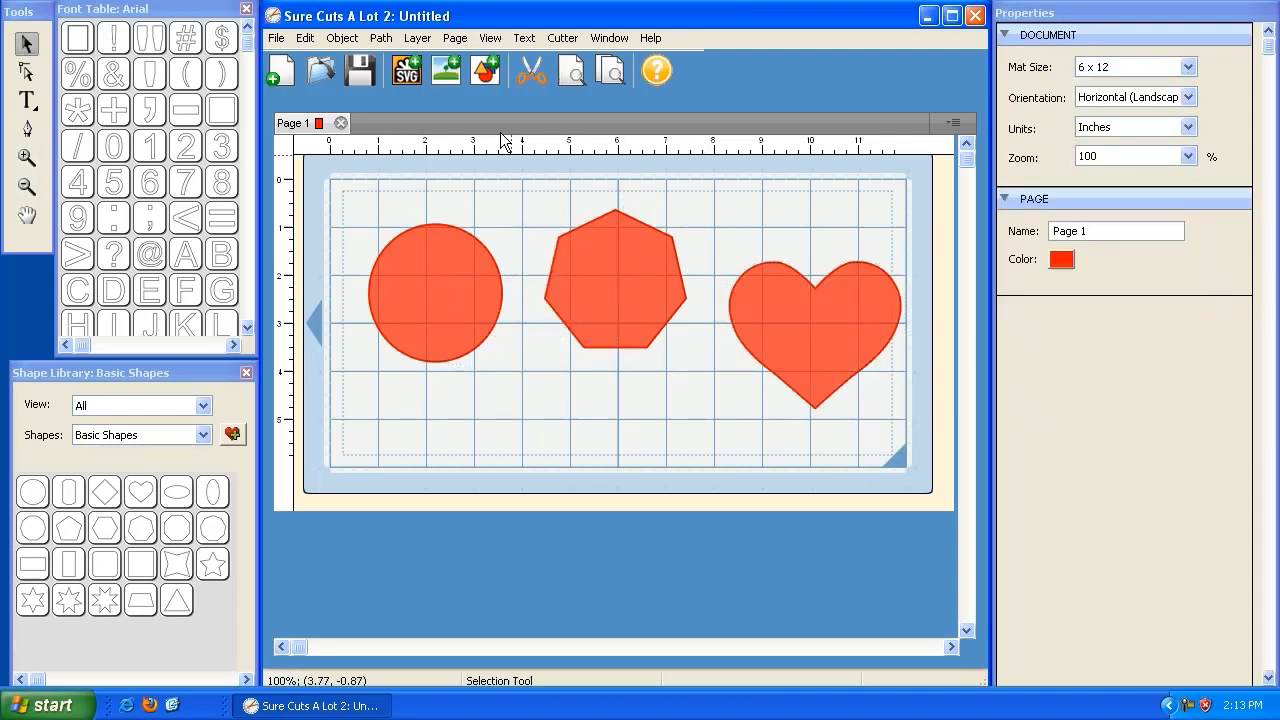
Unlock all shapes, select the circle and heptagon in turn, and move the heart to about X 7.92, Y 1.04.
click(342, 38)
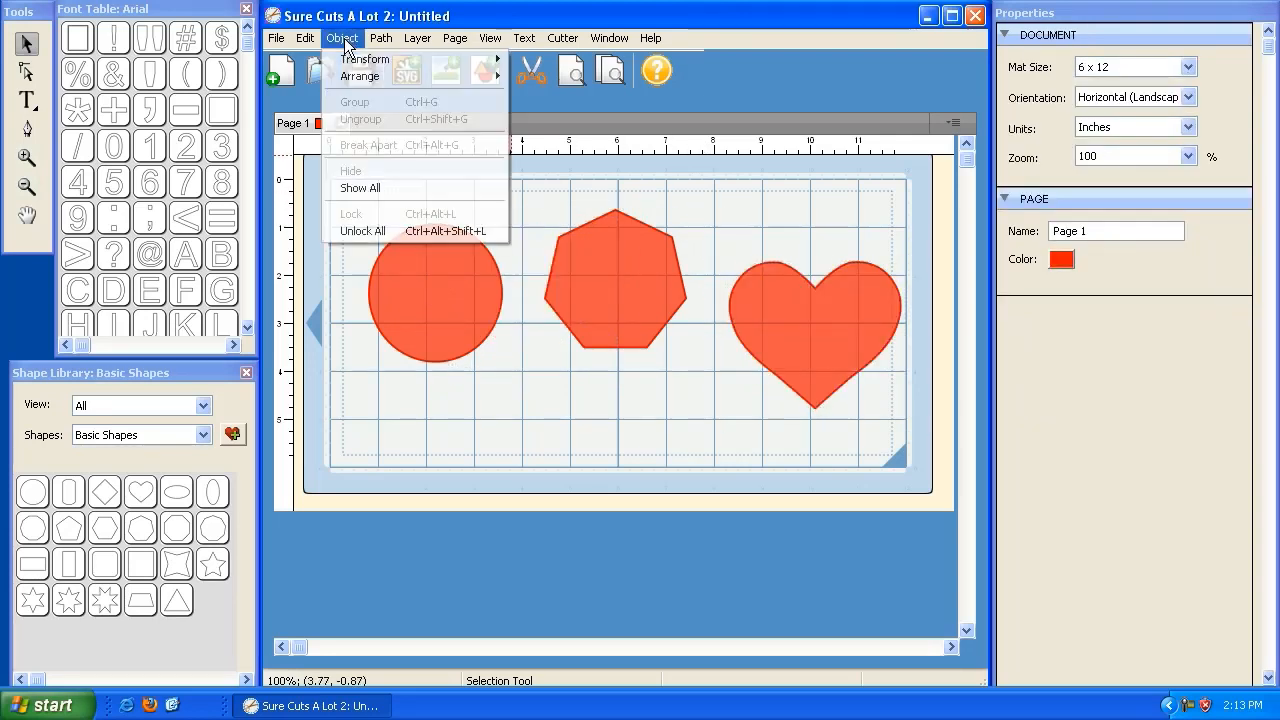
click(363, 231)
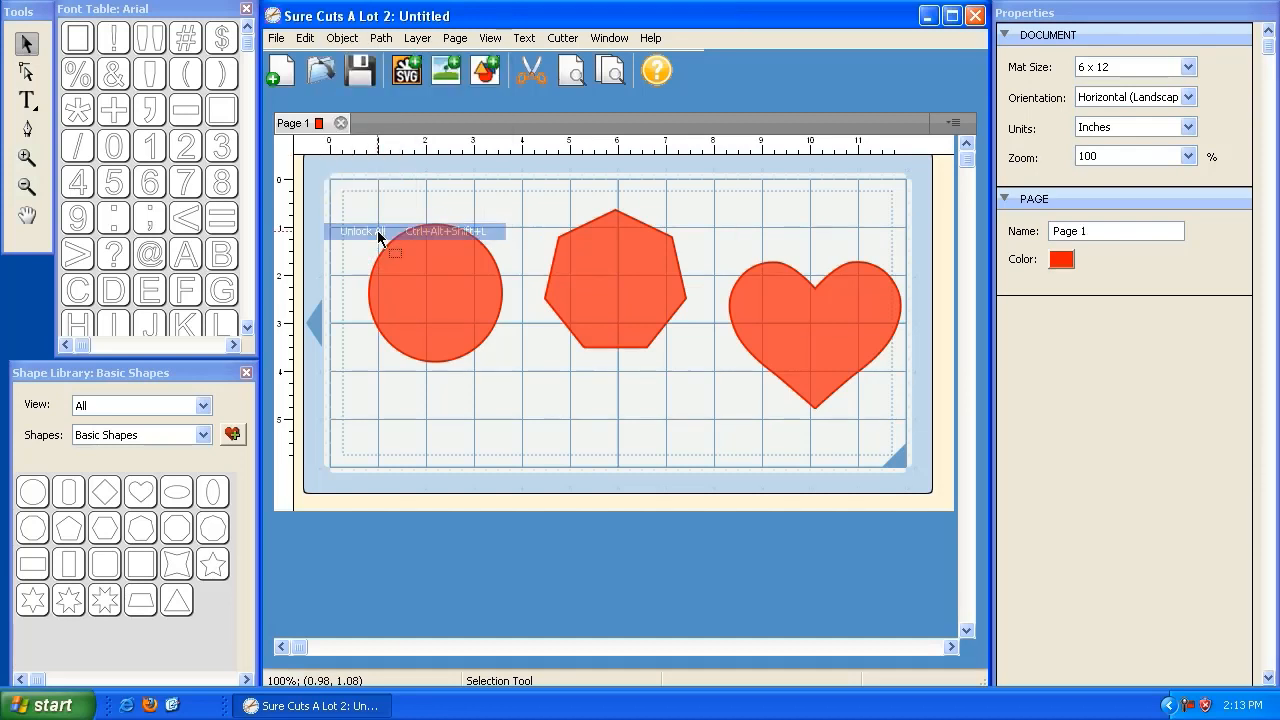
click(470, 335)
click(600, 310)
click(792, 322)
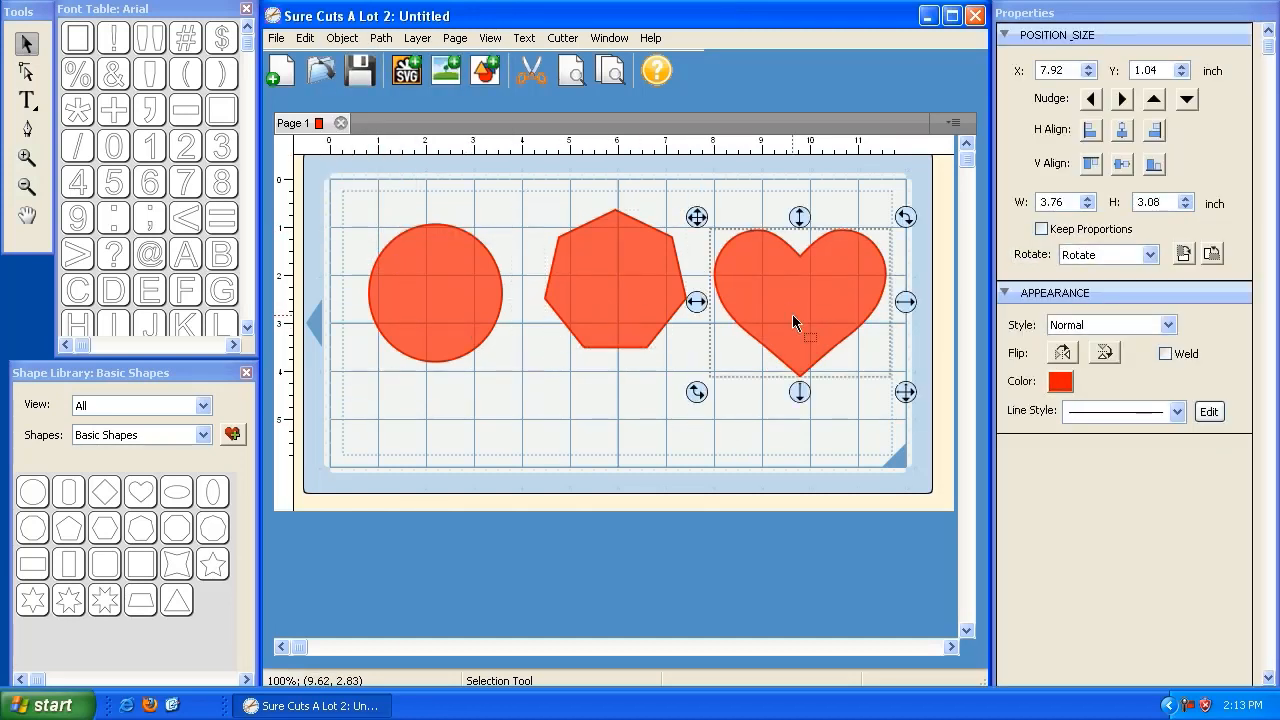